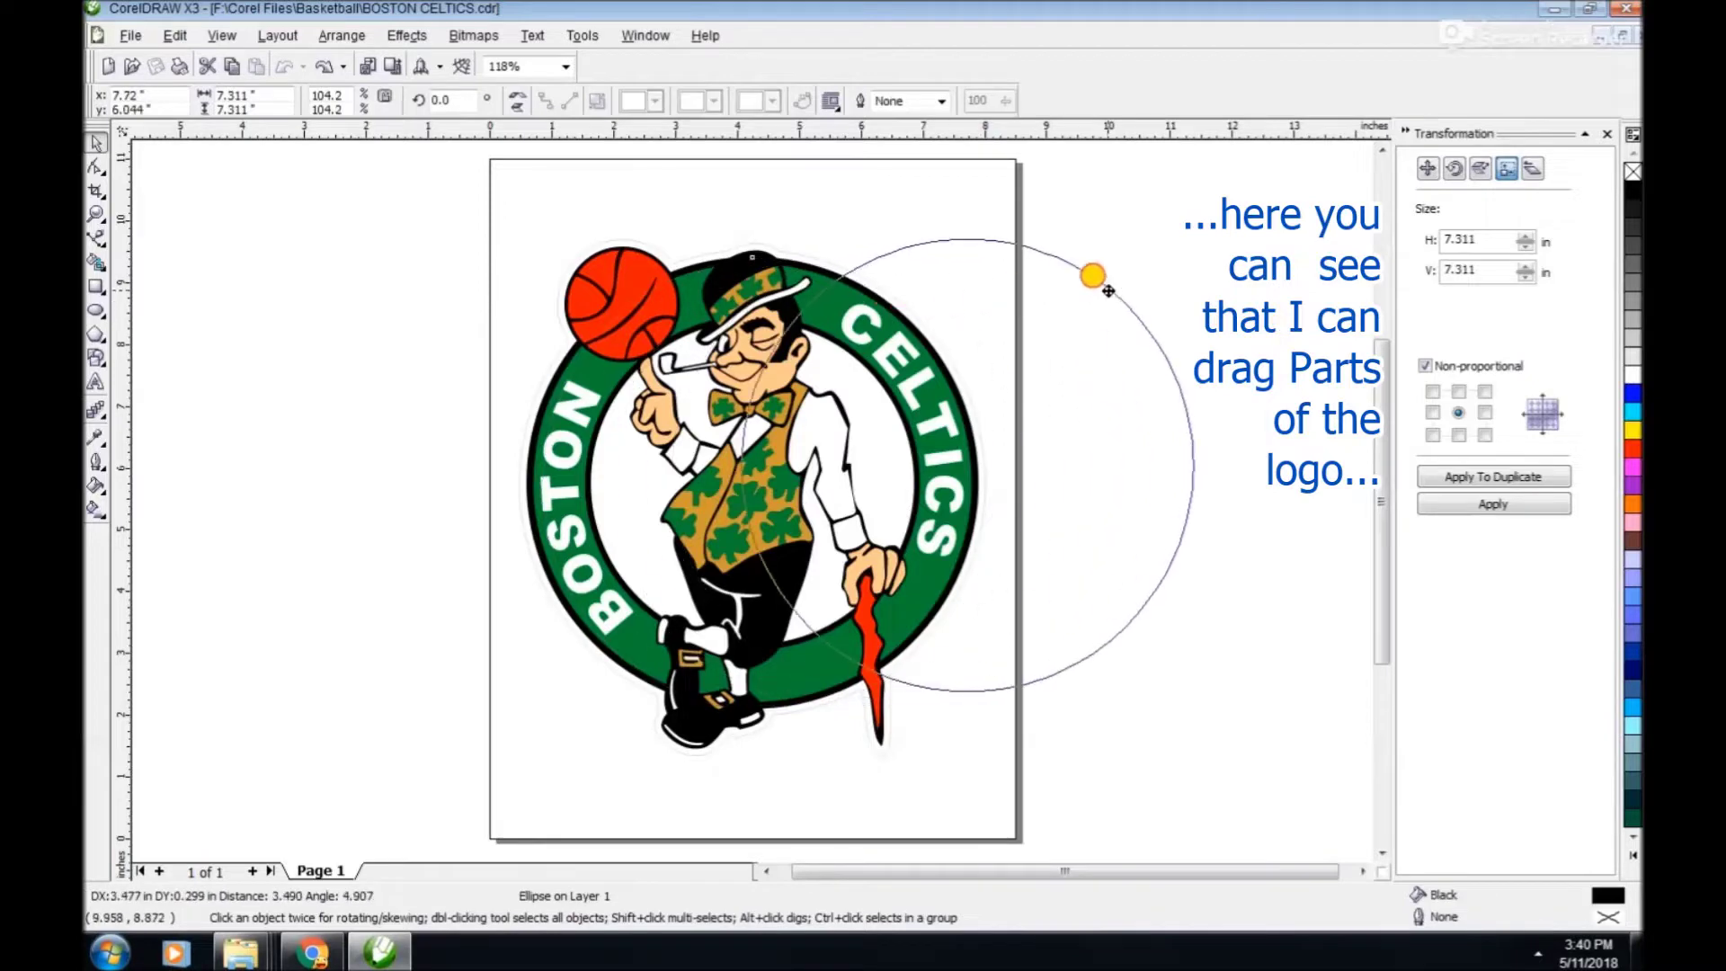
Undo the outer circle's move, and move the CELTICS lettering and the inner circle out of the logo, undoing each move.
{"action": "key", "text": "ctrl+z"}
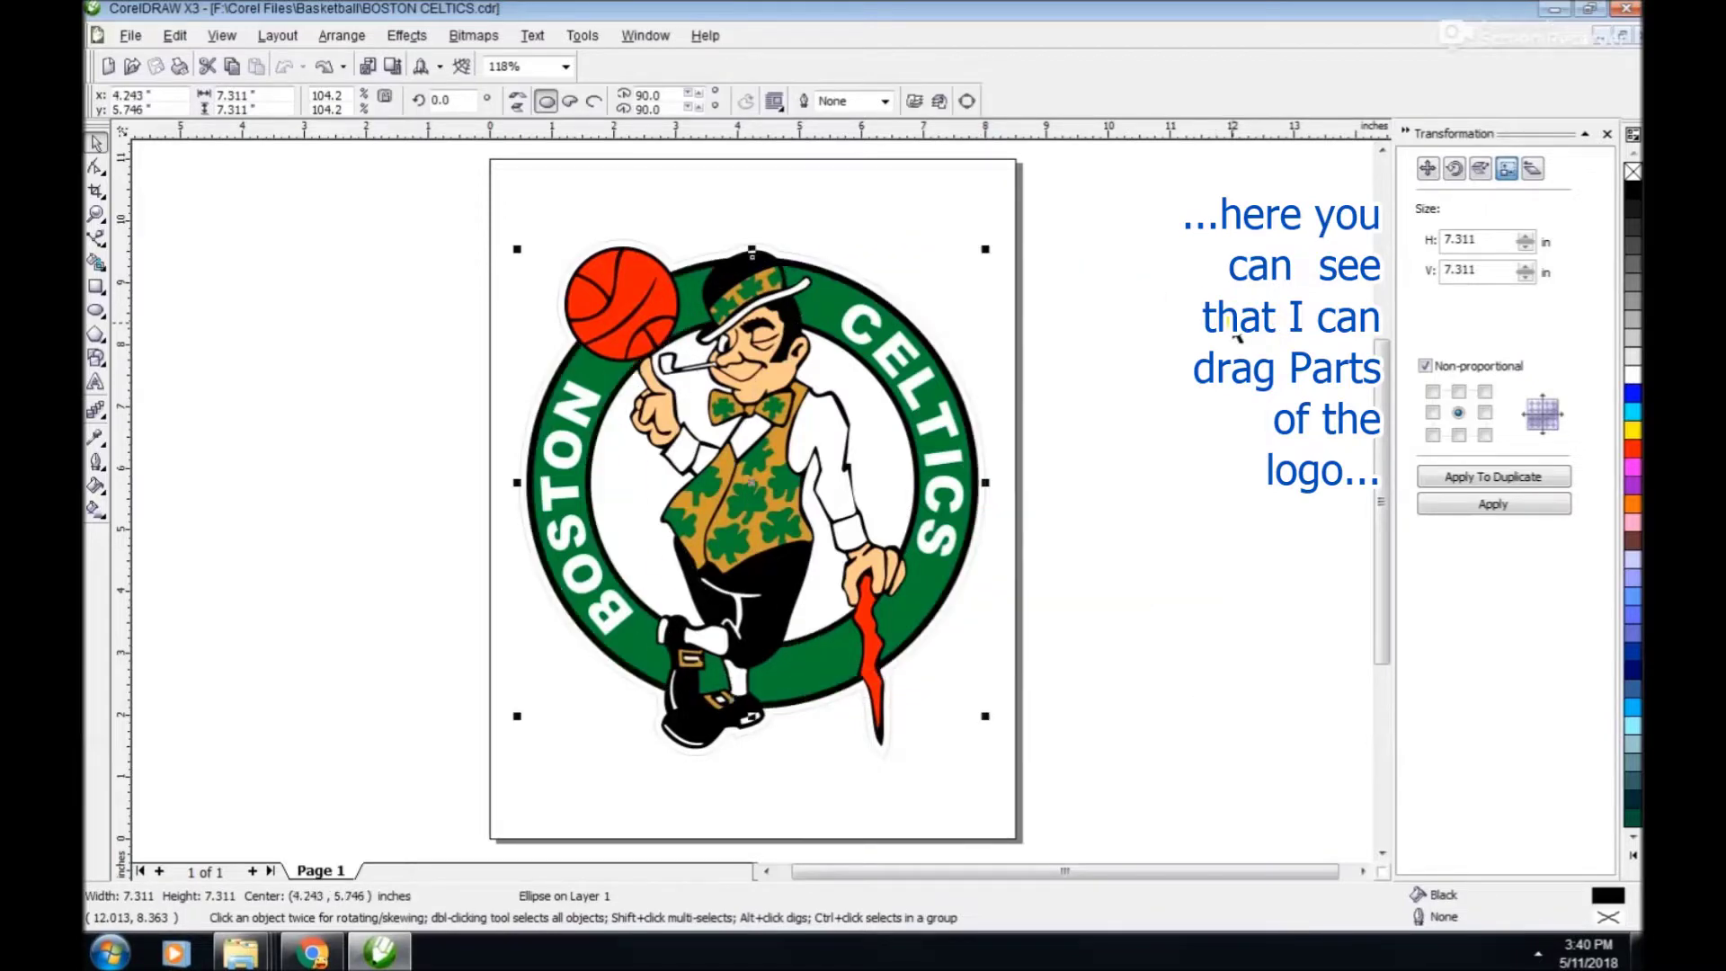
{"action": "left_click_drag", "start_coordinate": [879, 355], "coordinate": [1045, 332]}
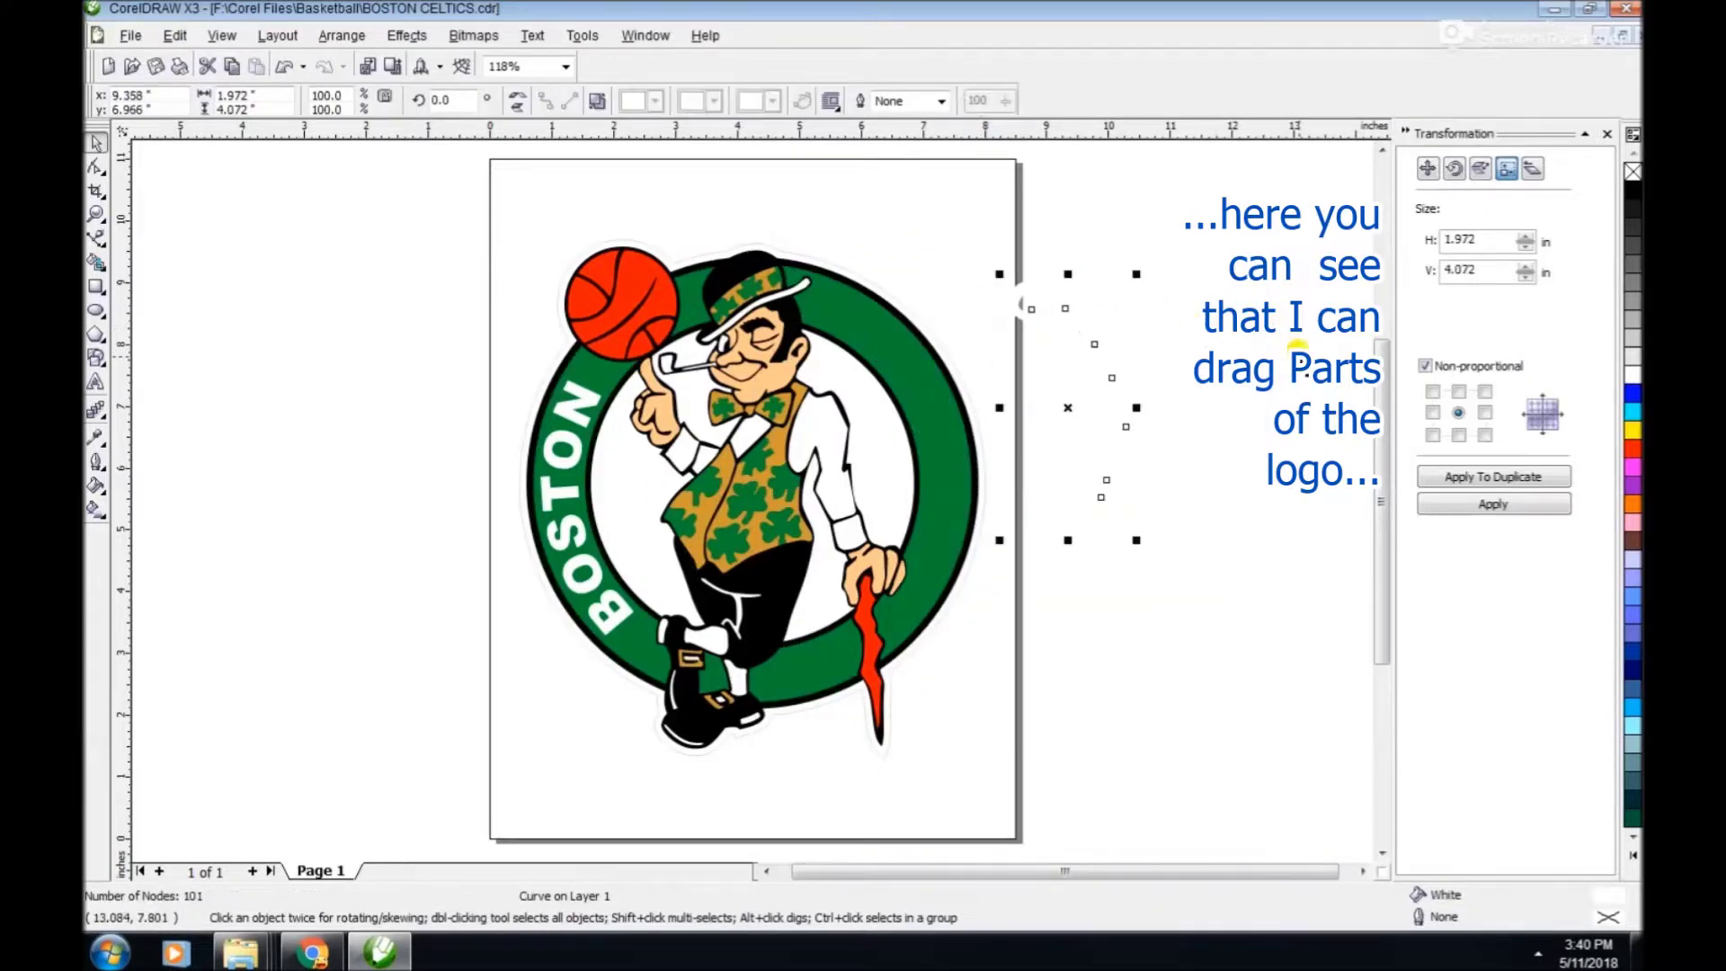
{"action": "key", "text": "ctrl+z"}
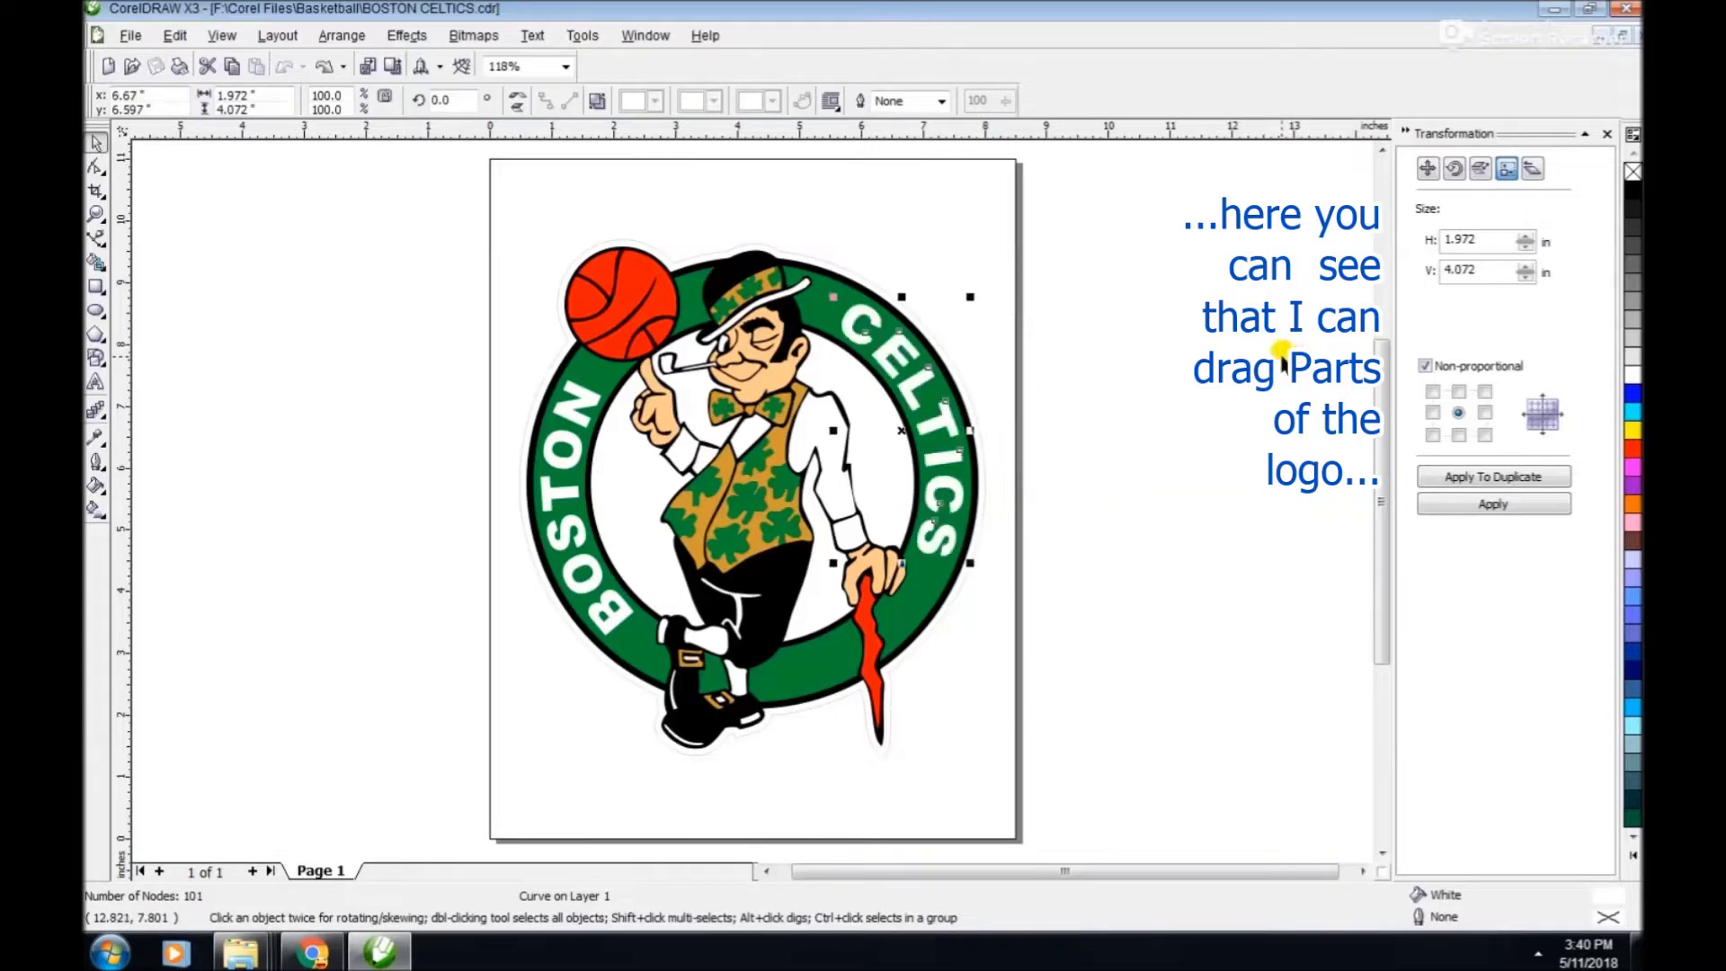
{"action": "left_click_drag", "start_coordinate": [879, 426], "coordinate": [1116, 401]}
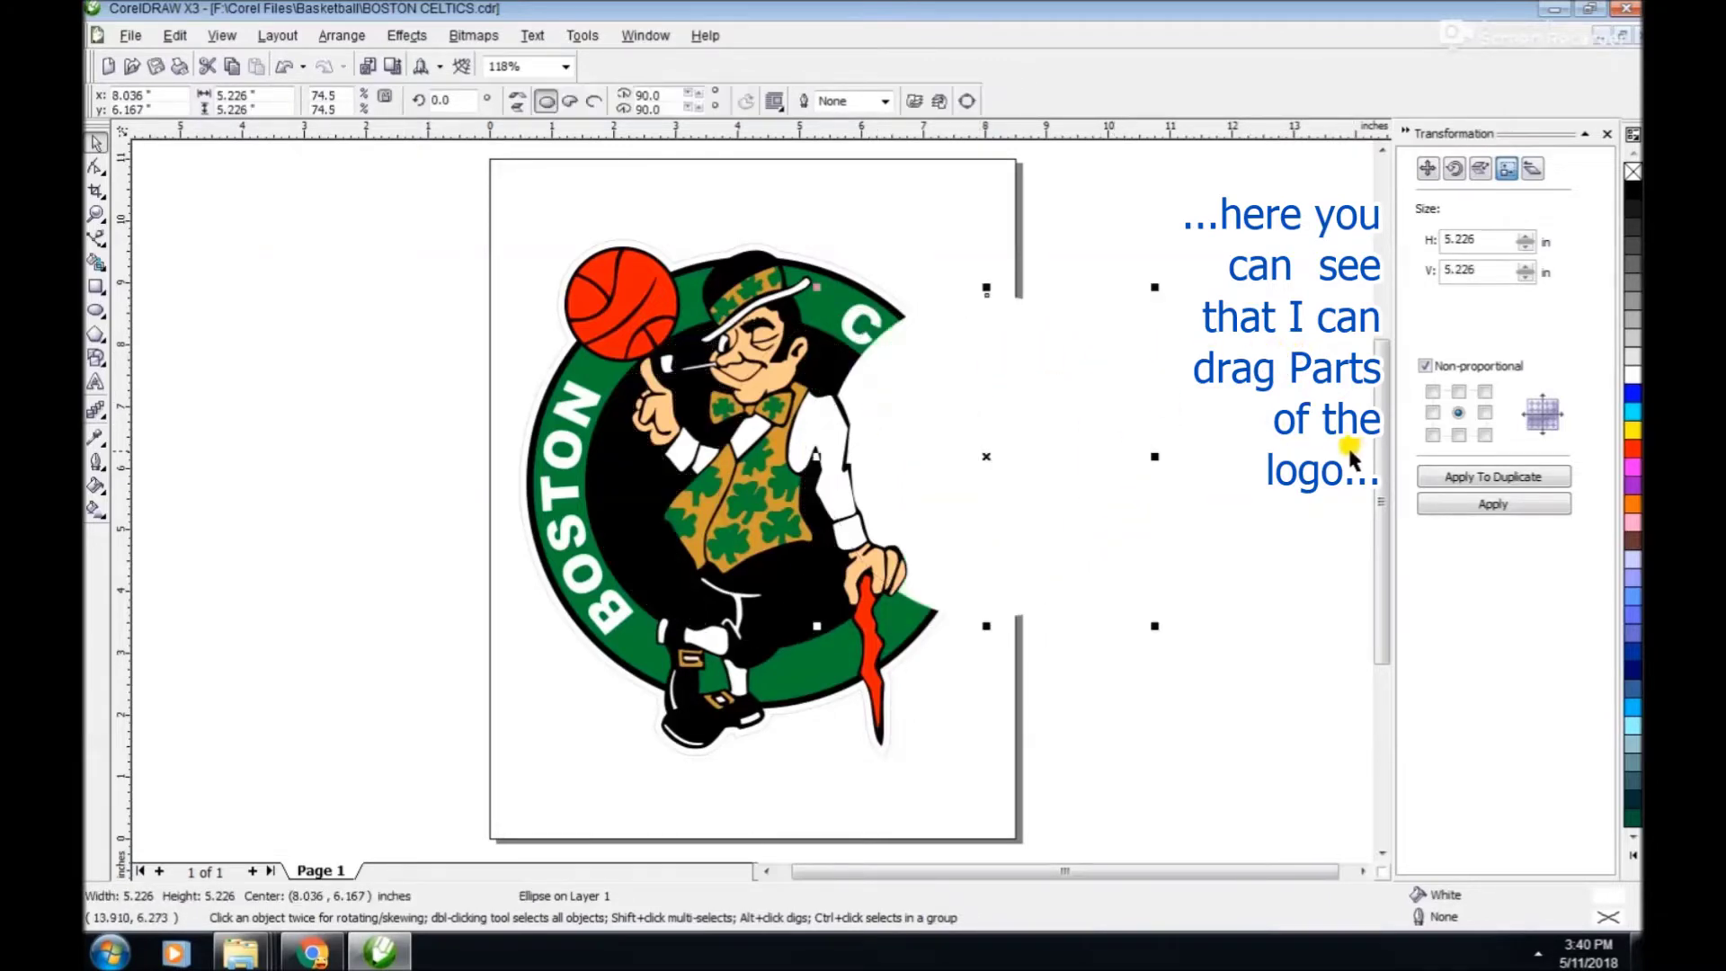
{"action": "key", "text": "ctrl+z"}
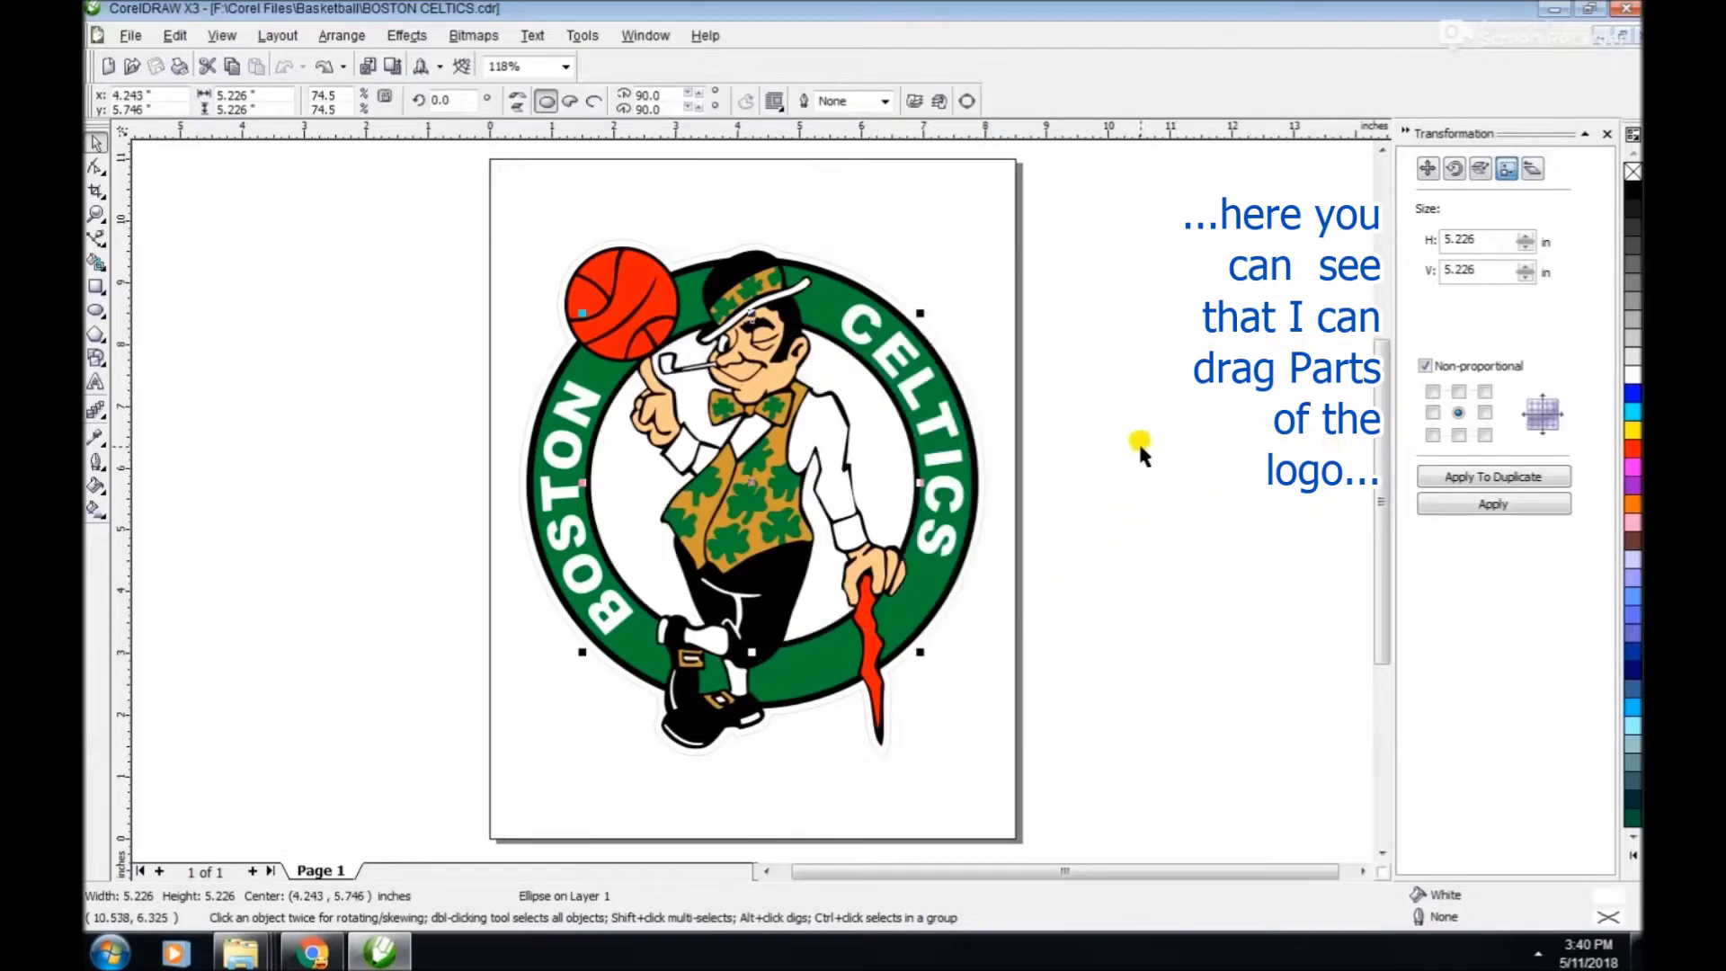
{"action": "left_click", "coordinate": [1122, 433]}
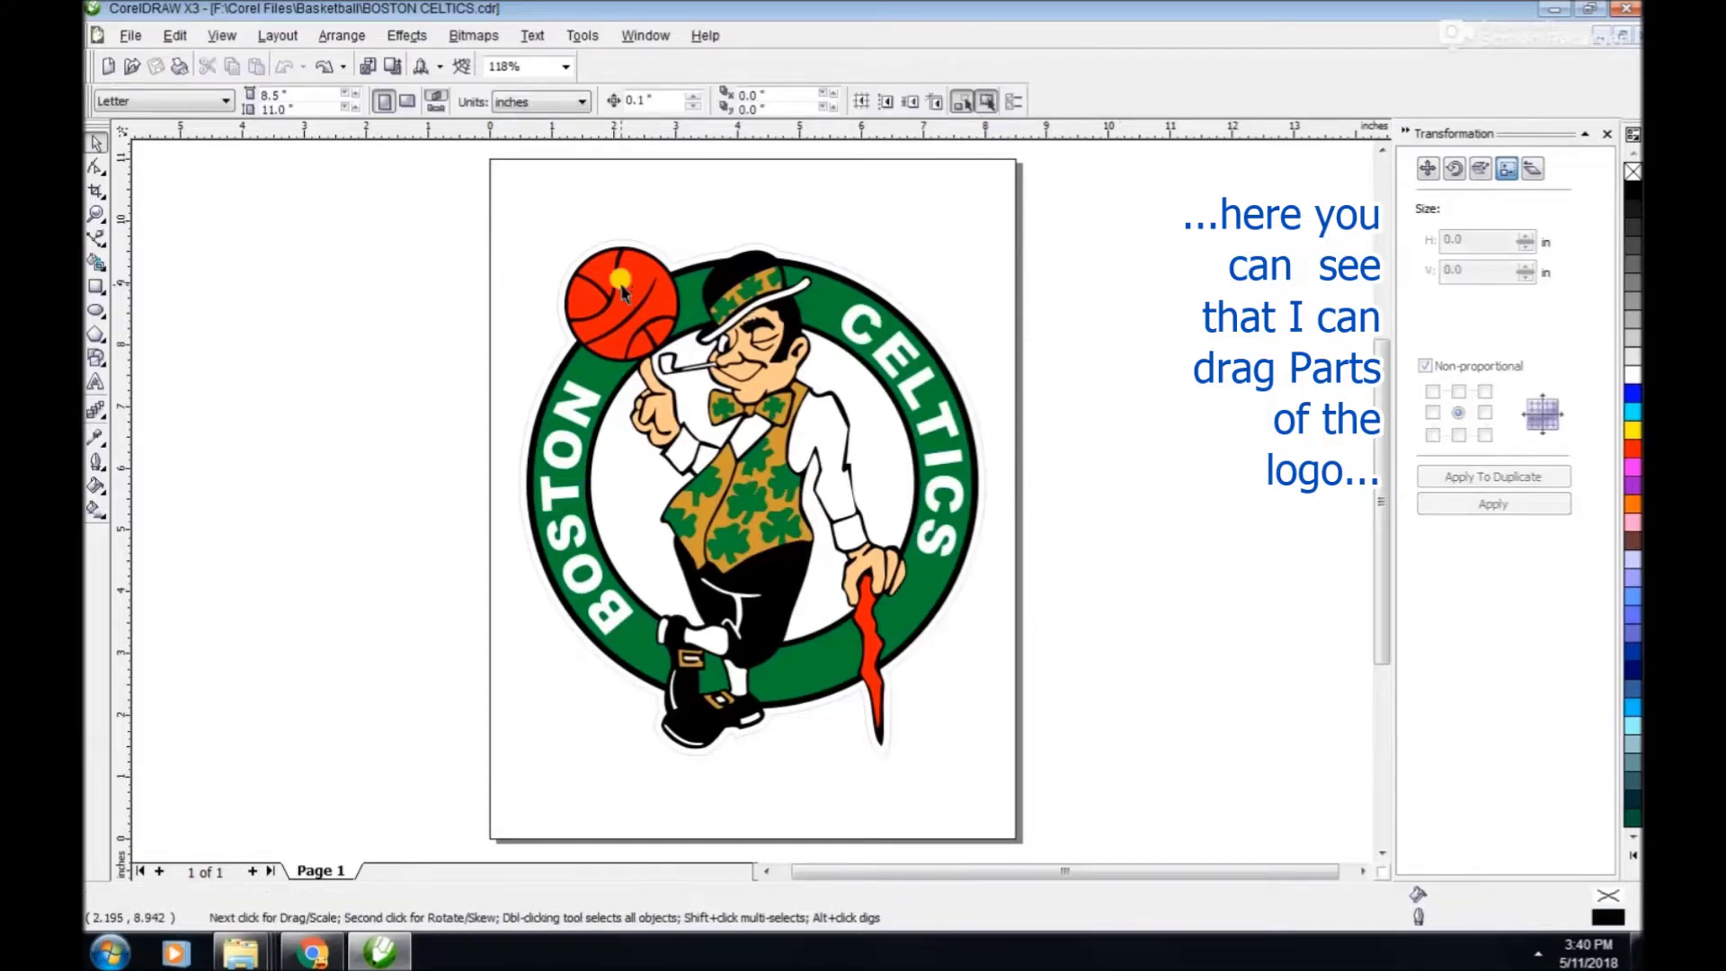
Draw a square about 0.44 in wide near the page's upper-left corner and convert it to curves.
{"action": "left_click", "coordinate": [96, 213]}
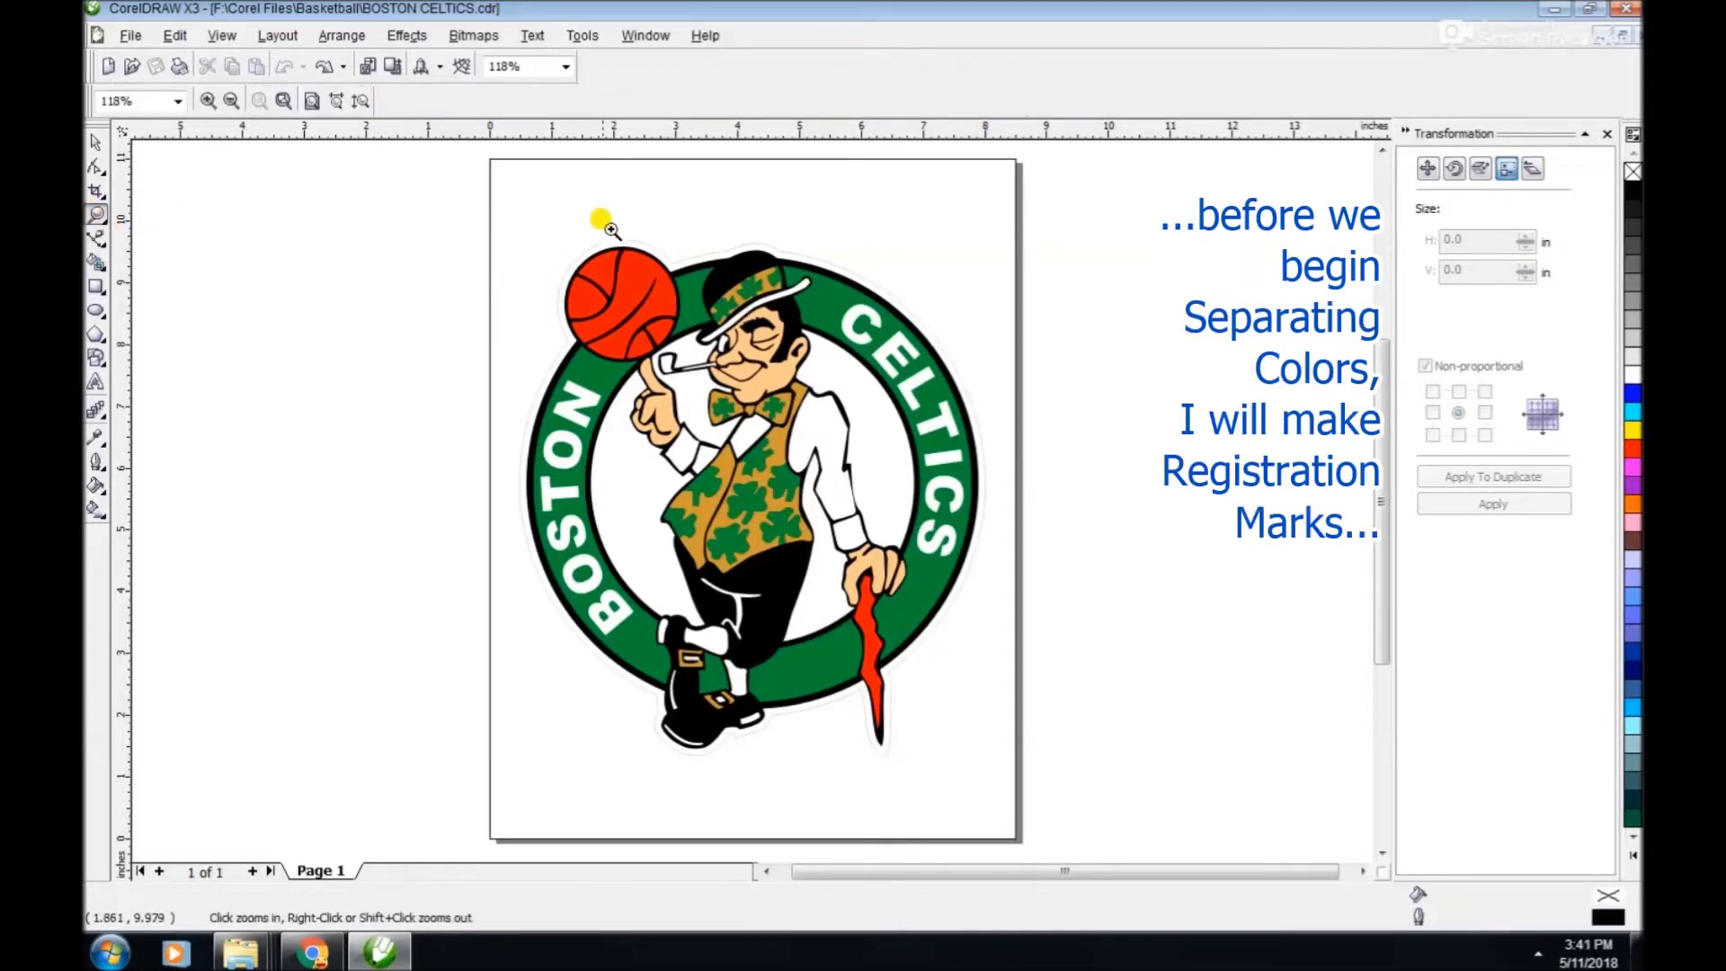
{"action": "left_click_drag", "start_coordinate": [458, 151], "coordinate": [863, 334]}
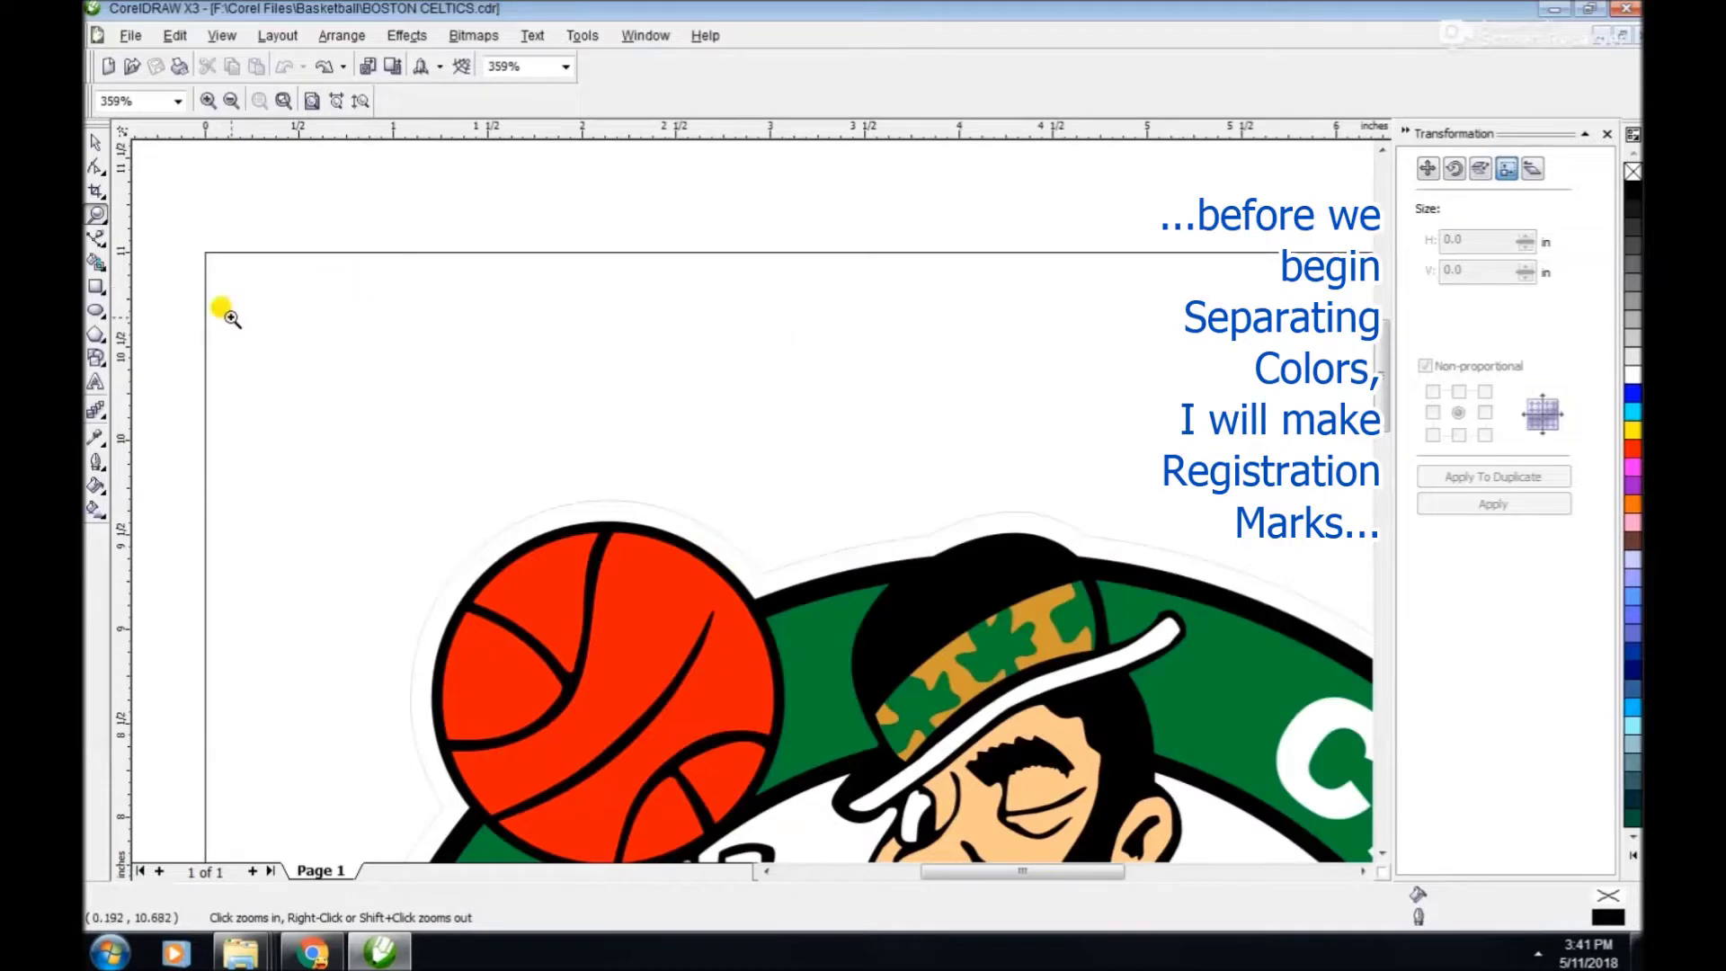
{"action": "left_click", "coordinate": [96, 290]}
{"action": "left_click_drag", "start_coordinate": [310, 363], "coordinate": [395, 446]}
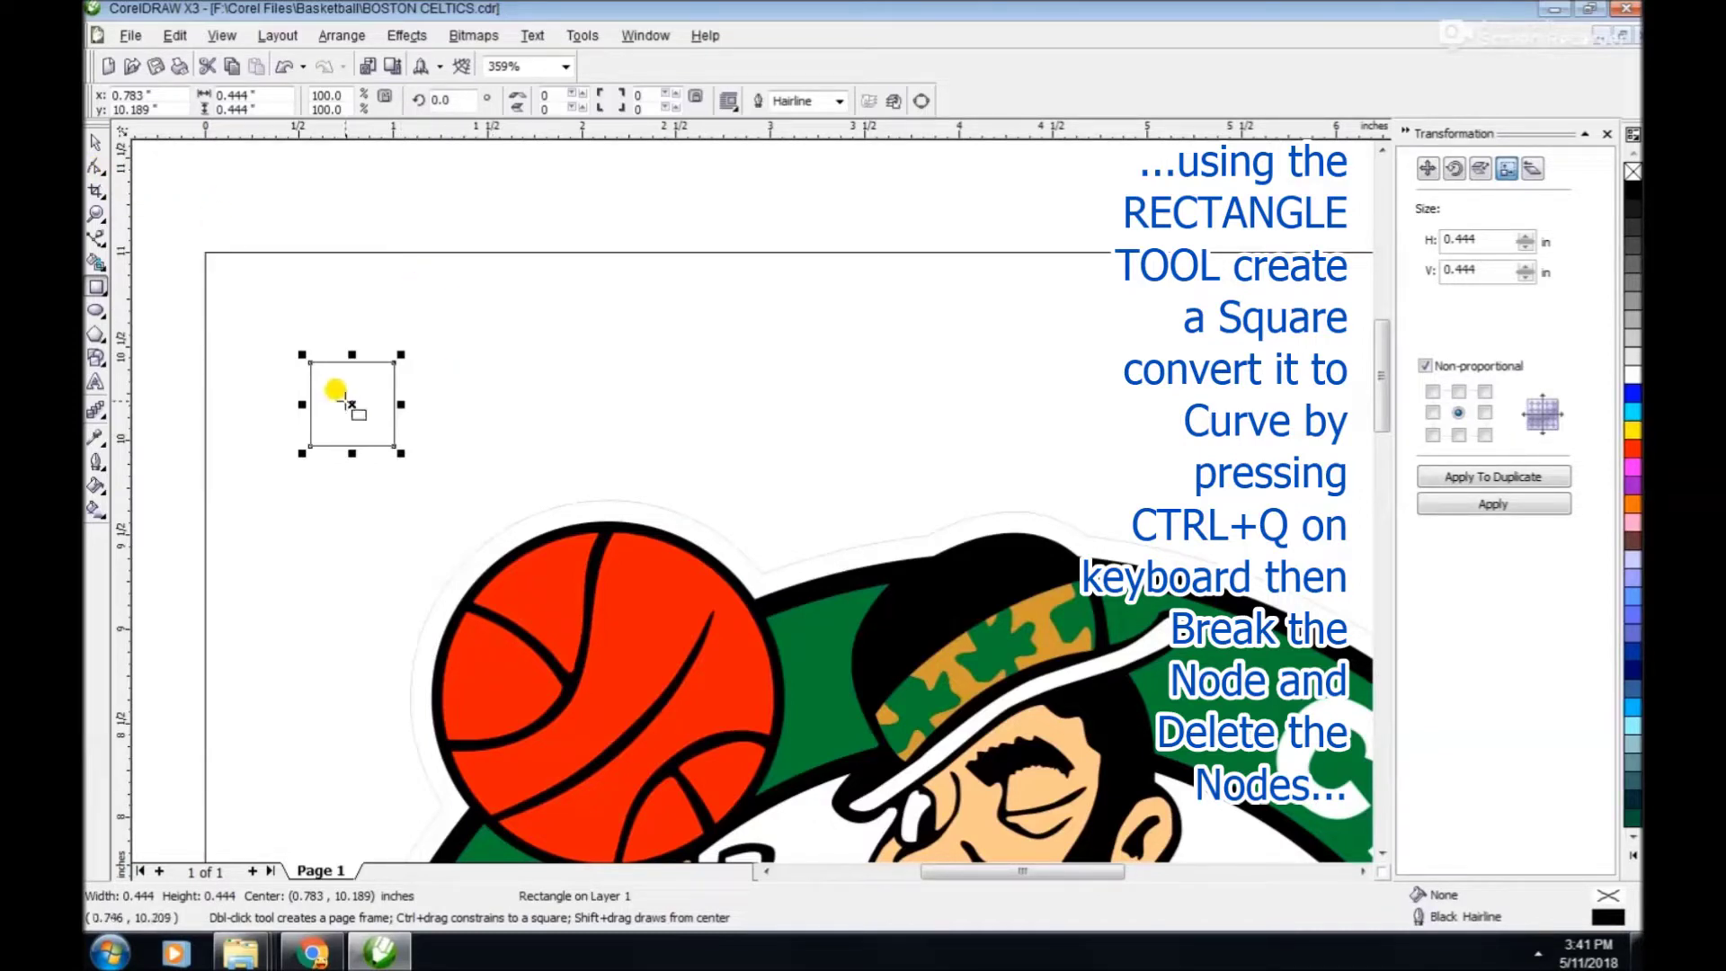
{"action": "key", "text": "ctrl+q"}
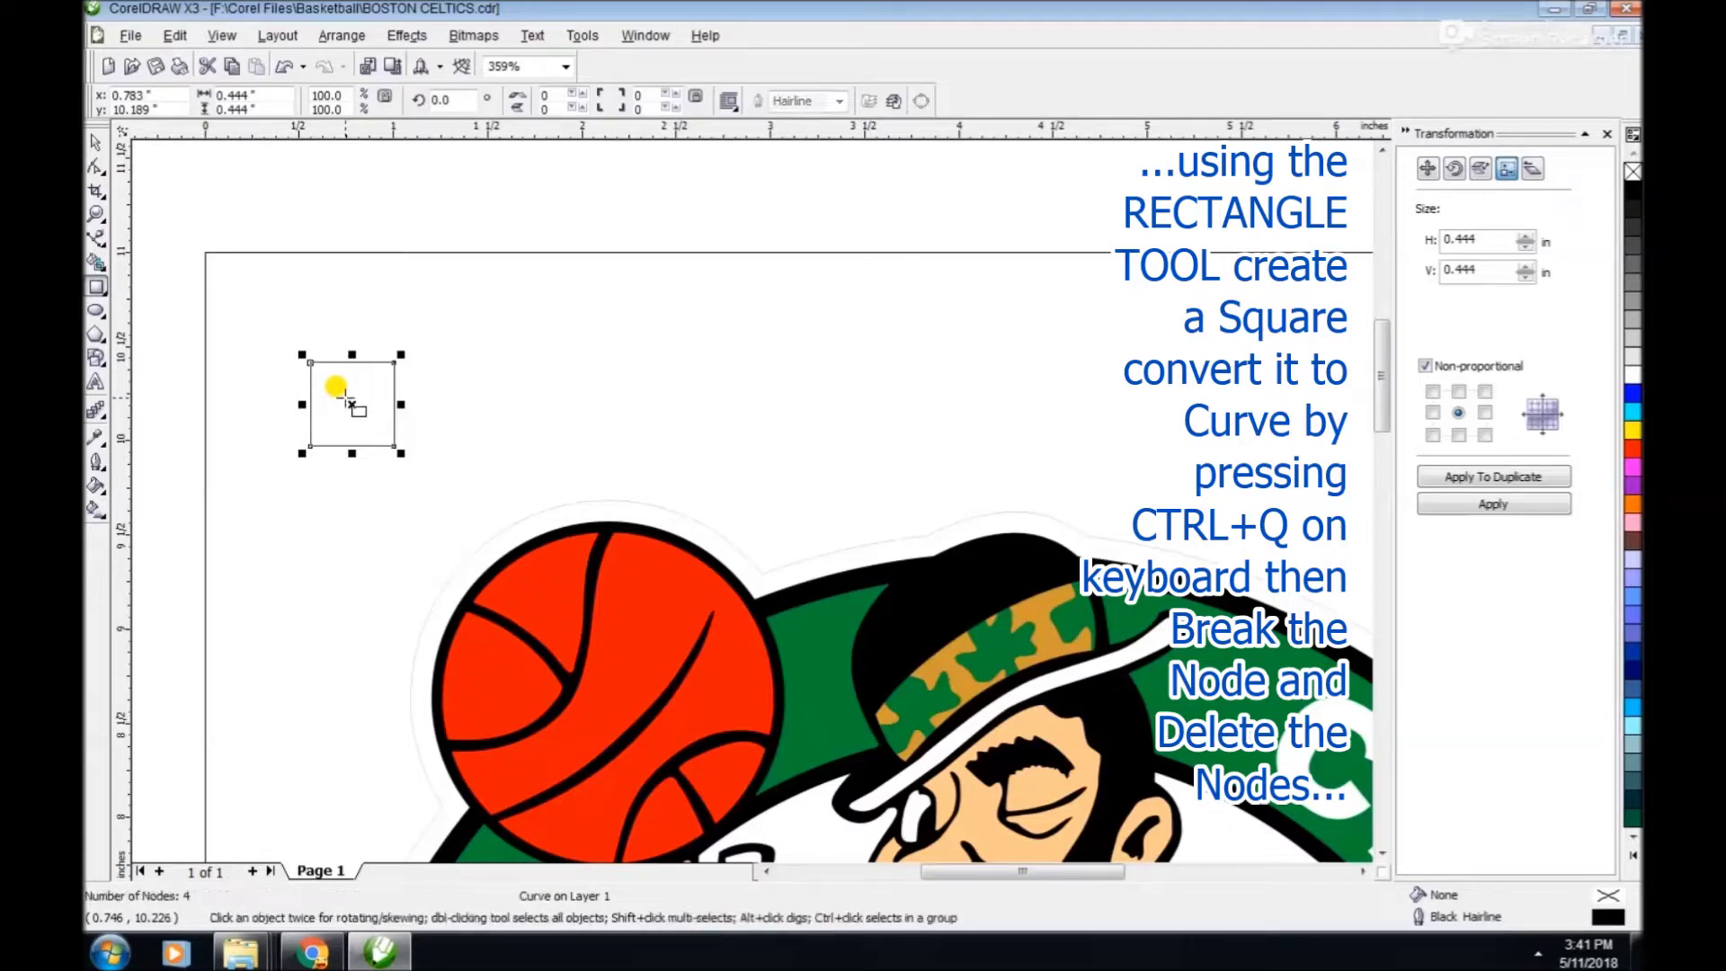
Break the square's lower-right corner node and delete the separated nodes, leaving an L-shaped corner line.
{"action": "left_click", "coordinate": [95, 169]}
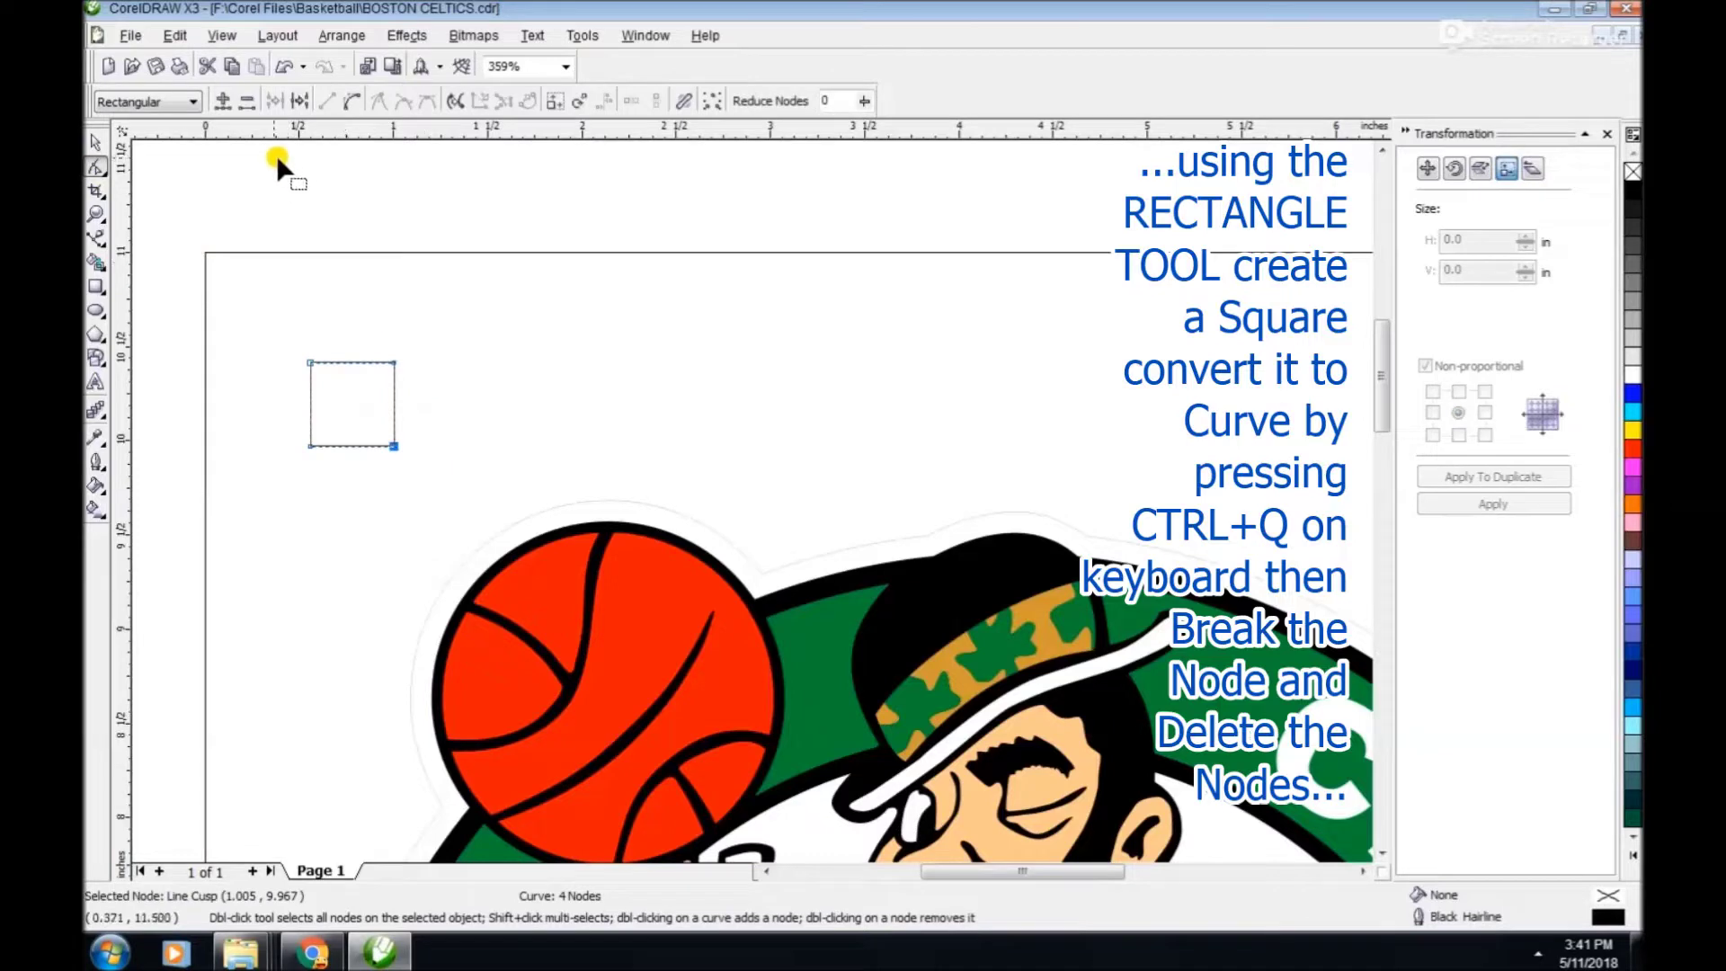
{"action": "left_click", "coordinate": [300, 101]}
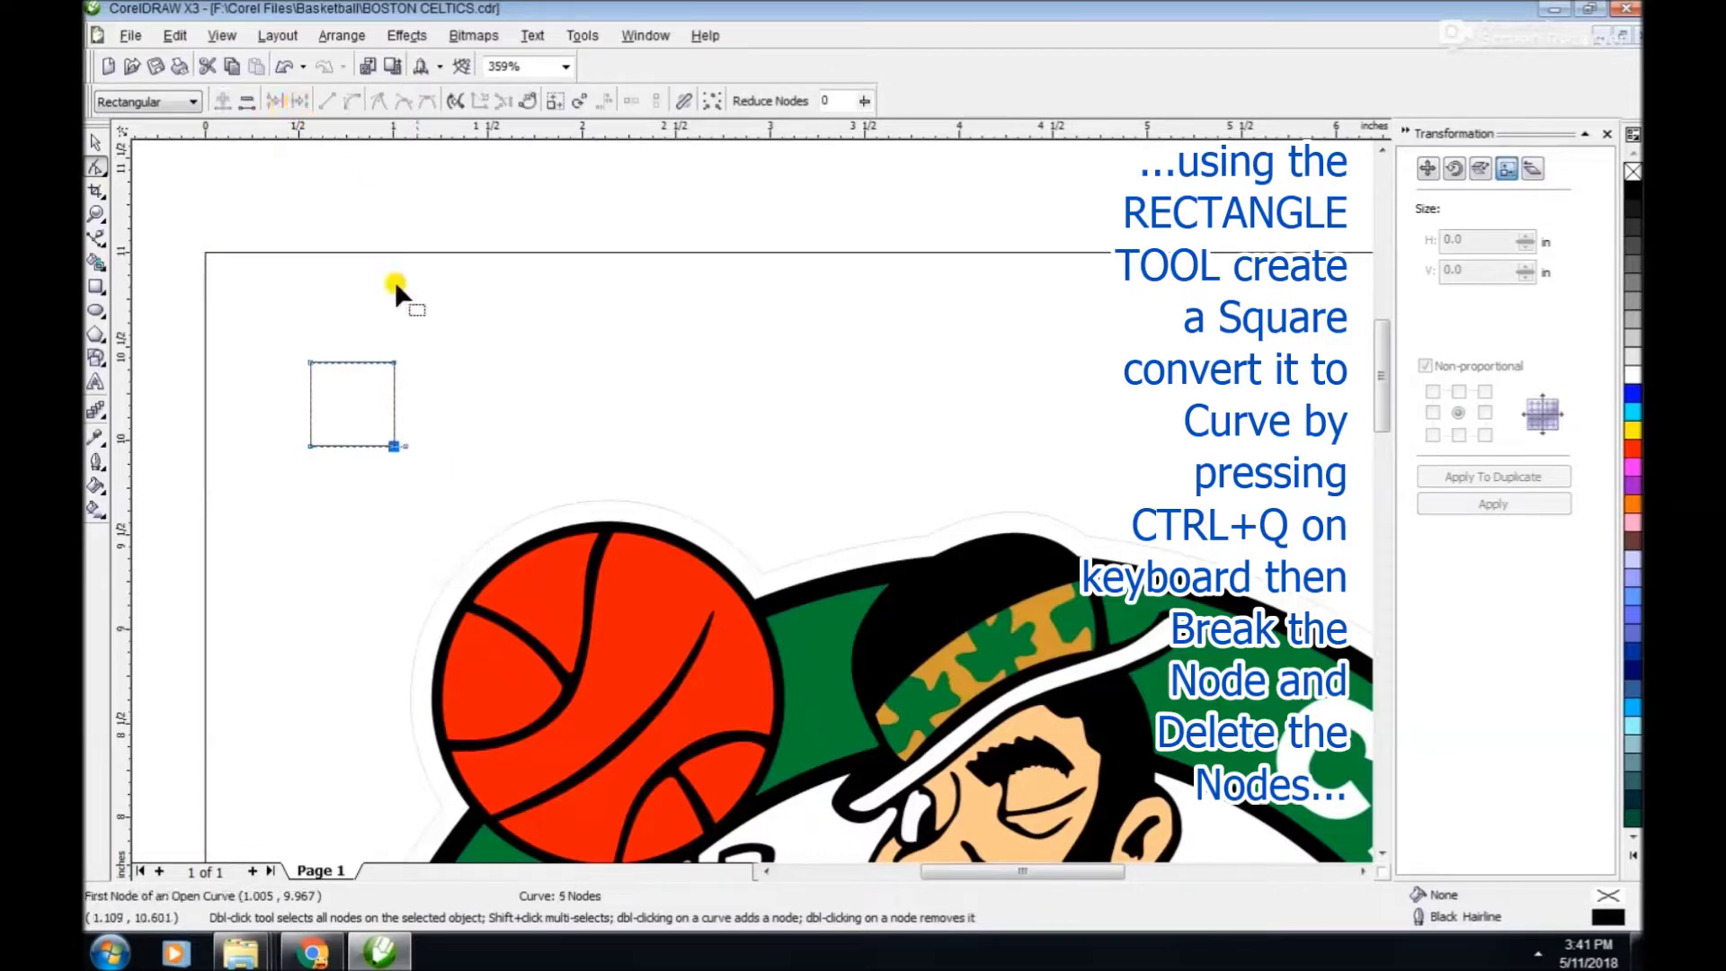
{"action": "left_click_drag", "start_coordinate": [401, 402], "coordinate": [462, 450]}
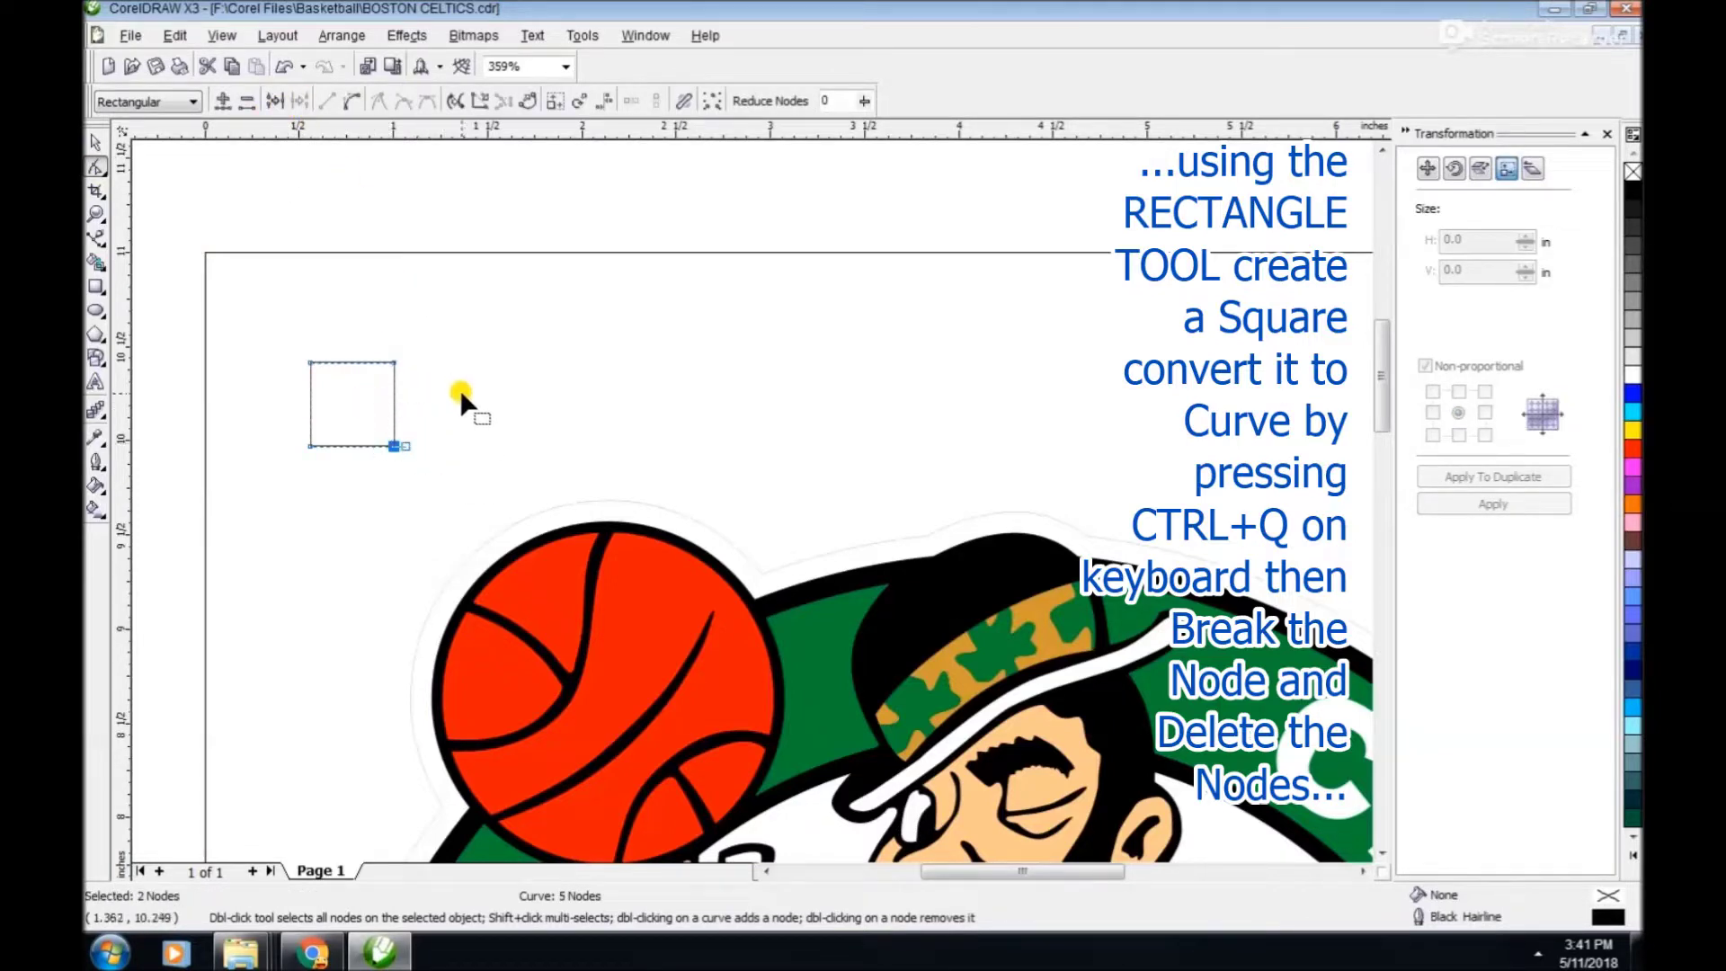
{"action": "key", "text": "Delete"}
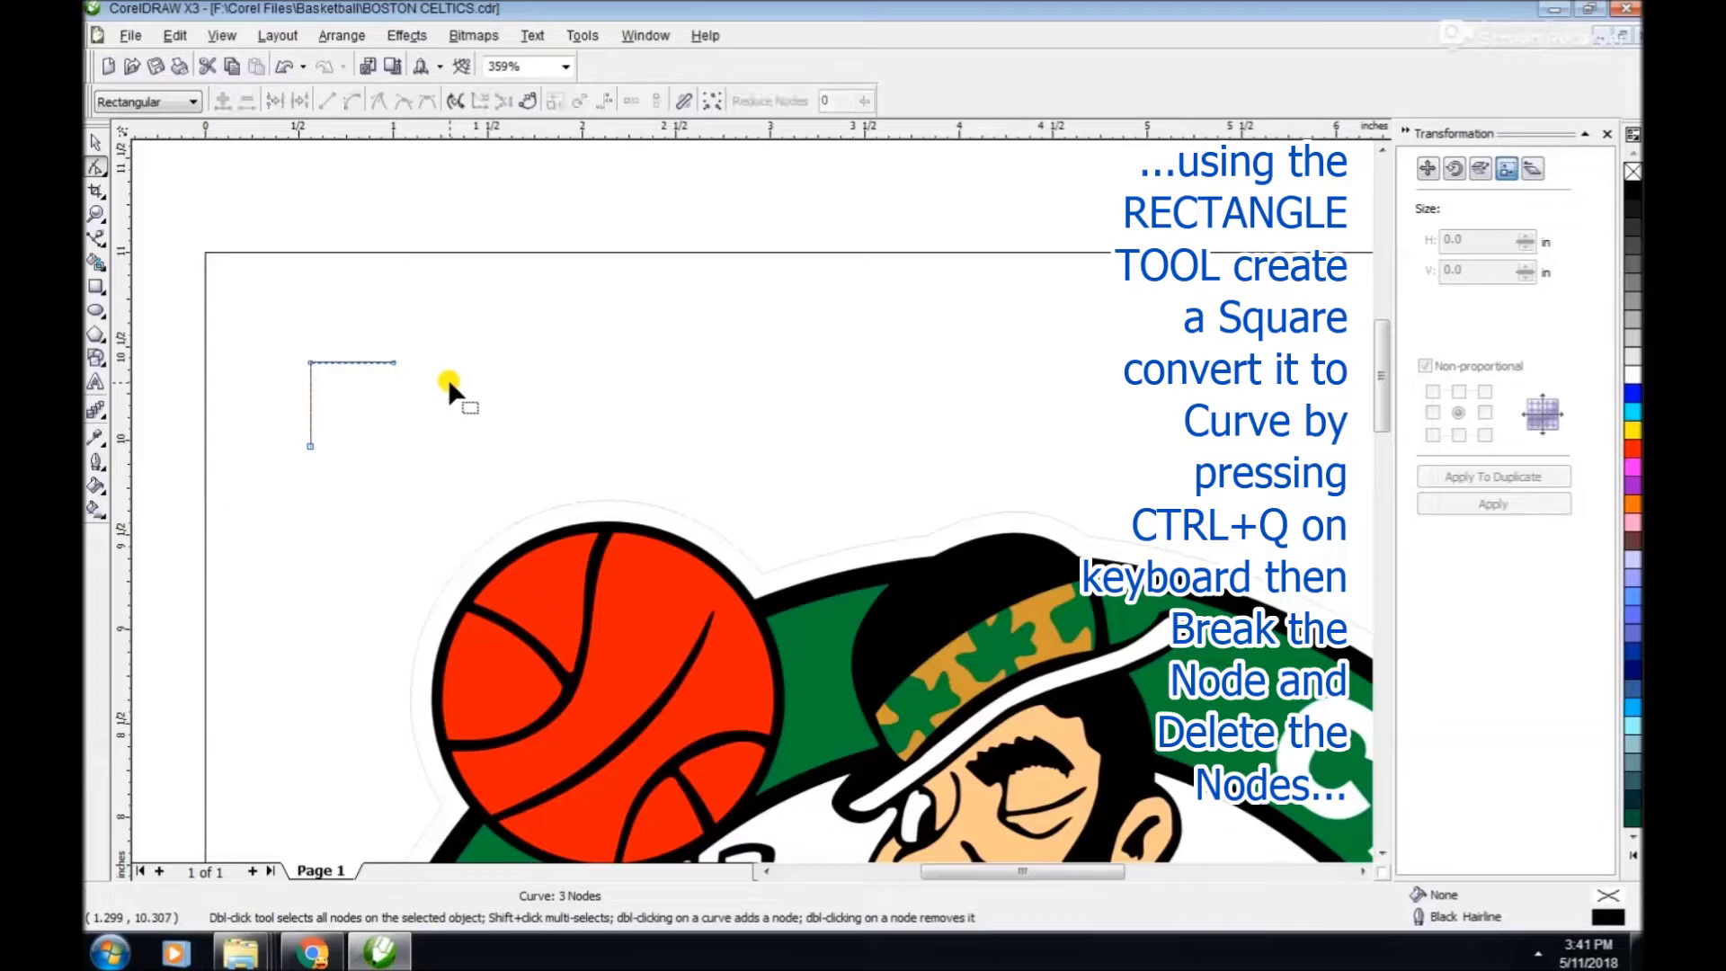
Mirror a duplicate of the L-shaped line diagonally about its corner to form a cross, and weld the two pieces.
{"action": "left_click", "coordinate": [98, 142]}
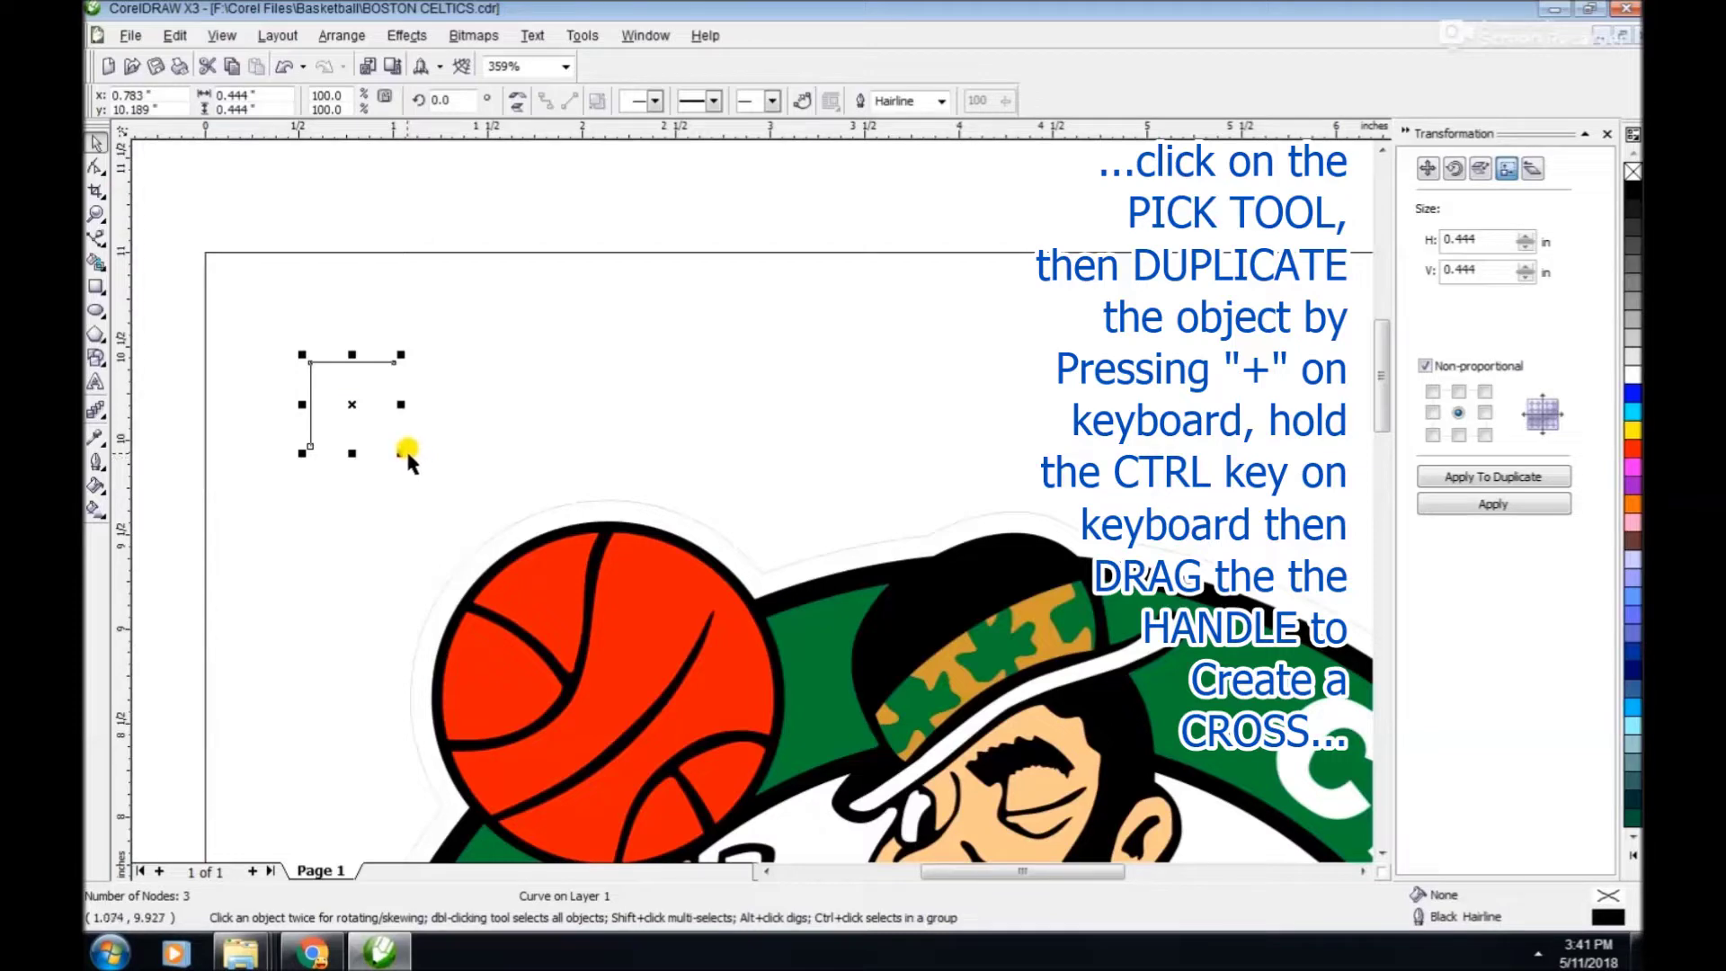
{"action": "left_click_drag", "start_coordinate": [402, 452], "coordinate": [316, 348]}
{"action": "left_click", "coordinate": [322, 355]}
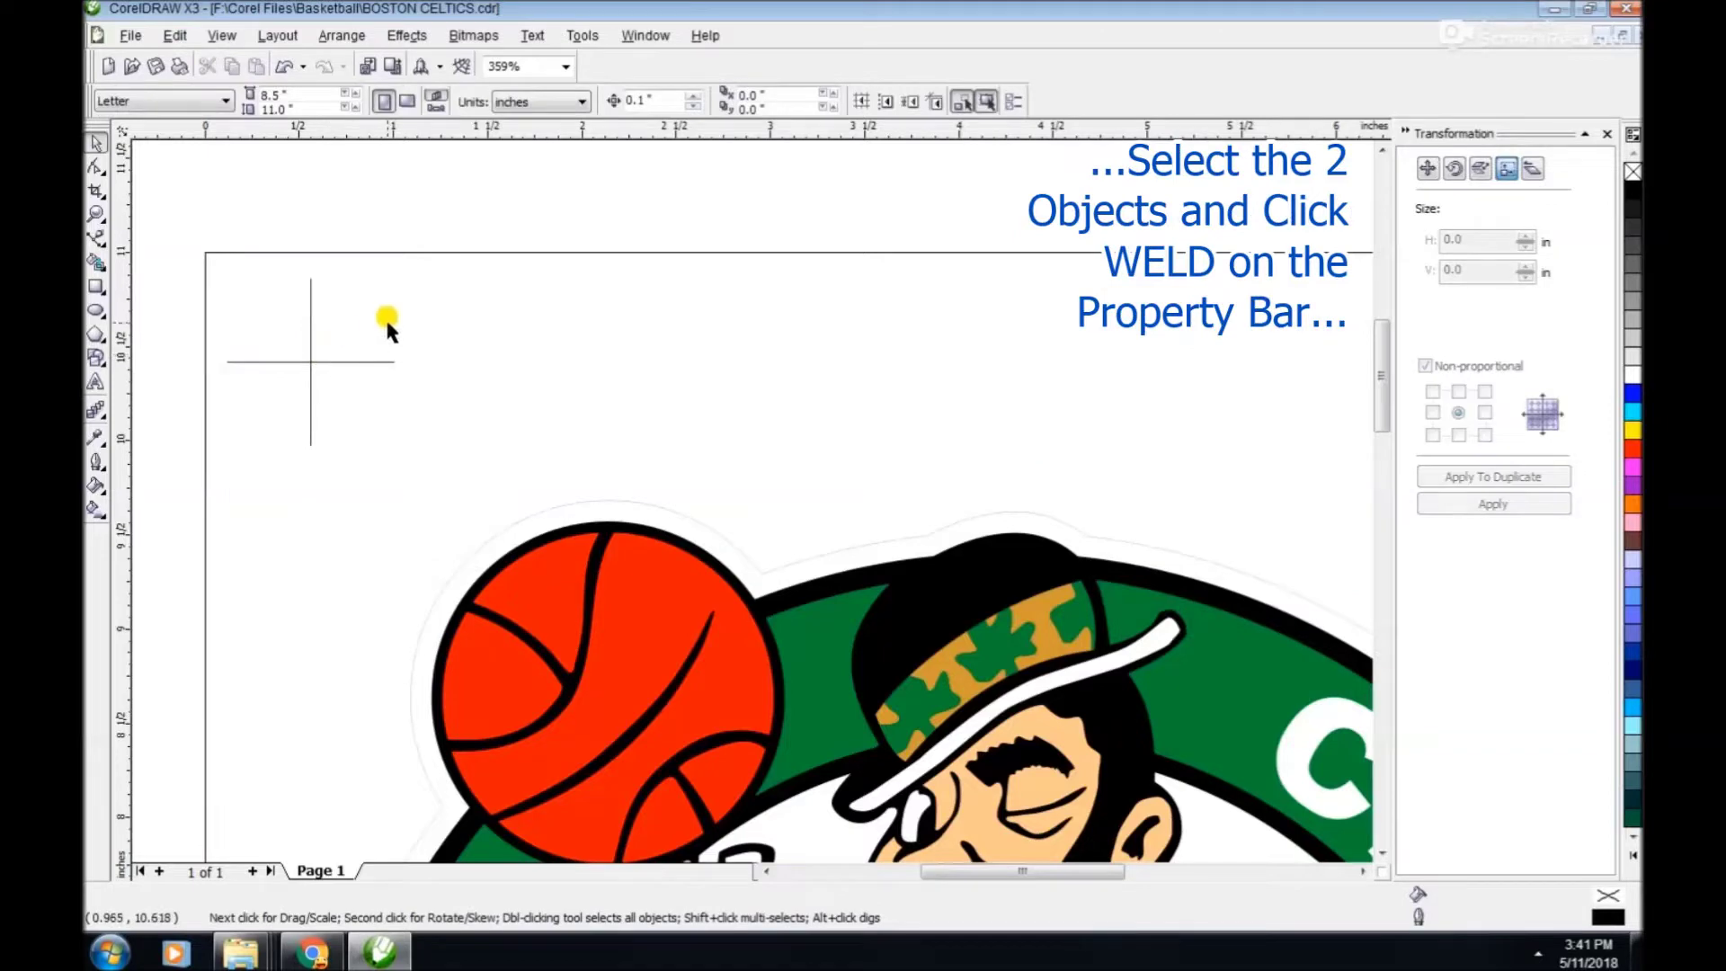
{"action": "left_click_drag", "start_coordinate": [202, 251], "coordinate": [491, 490]}
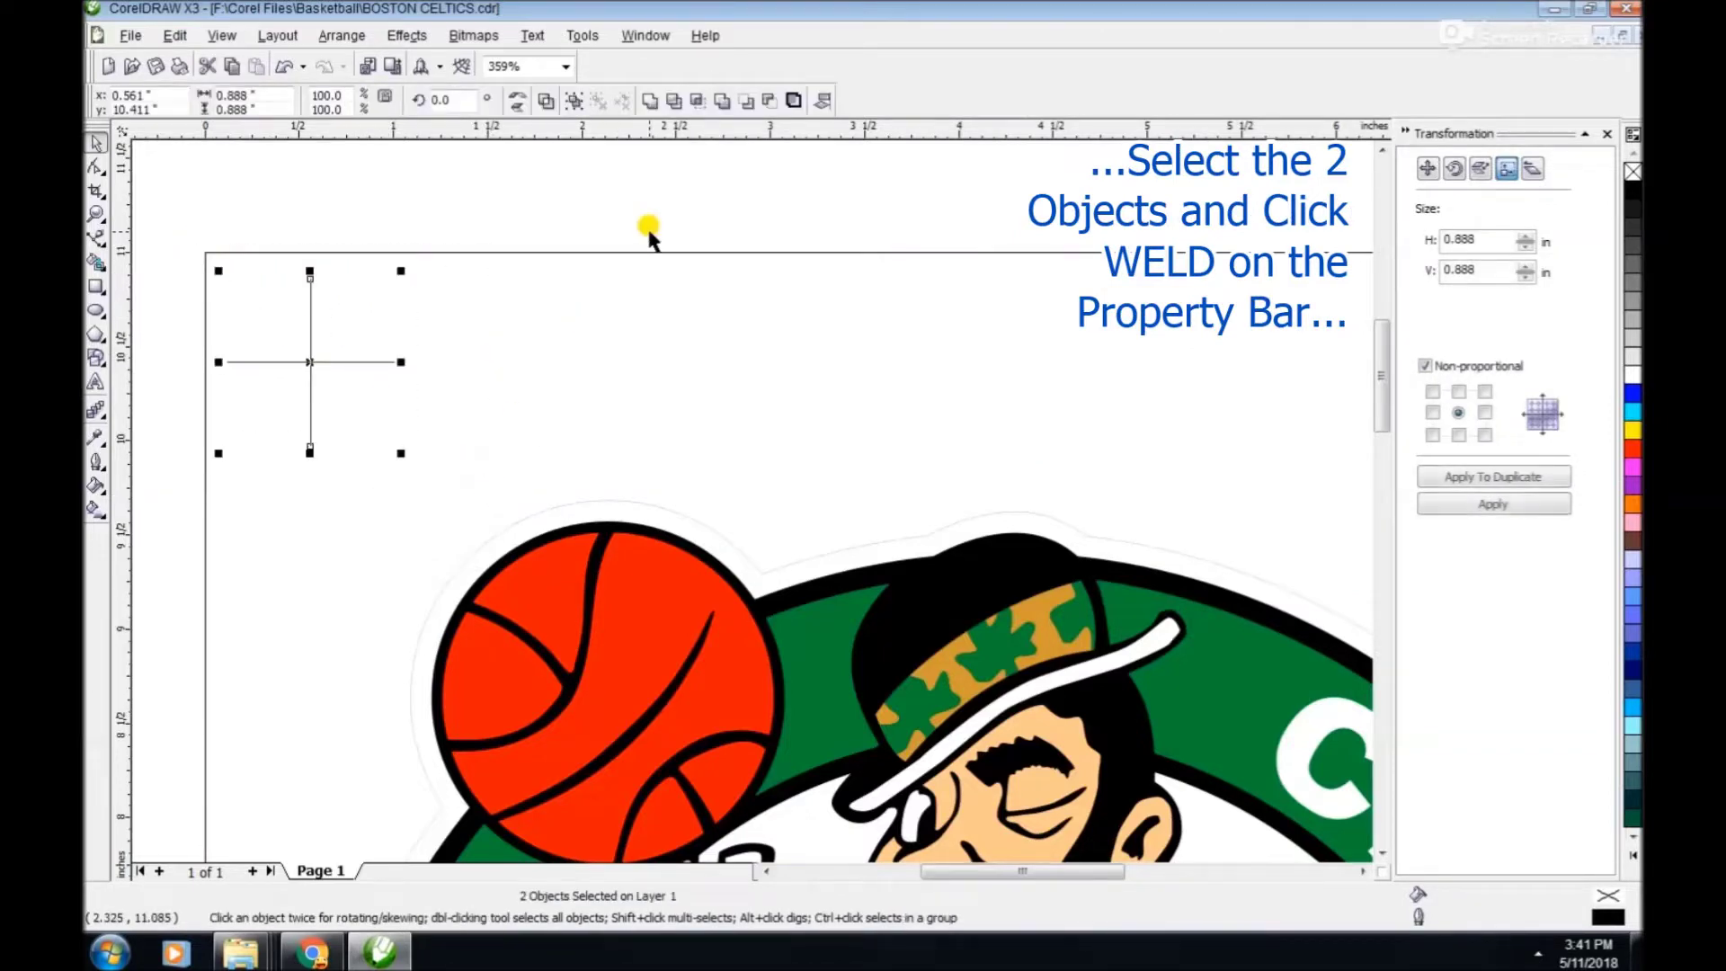
{"action": "left_click", "coordinate": [649, 102]}
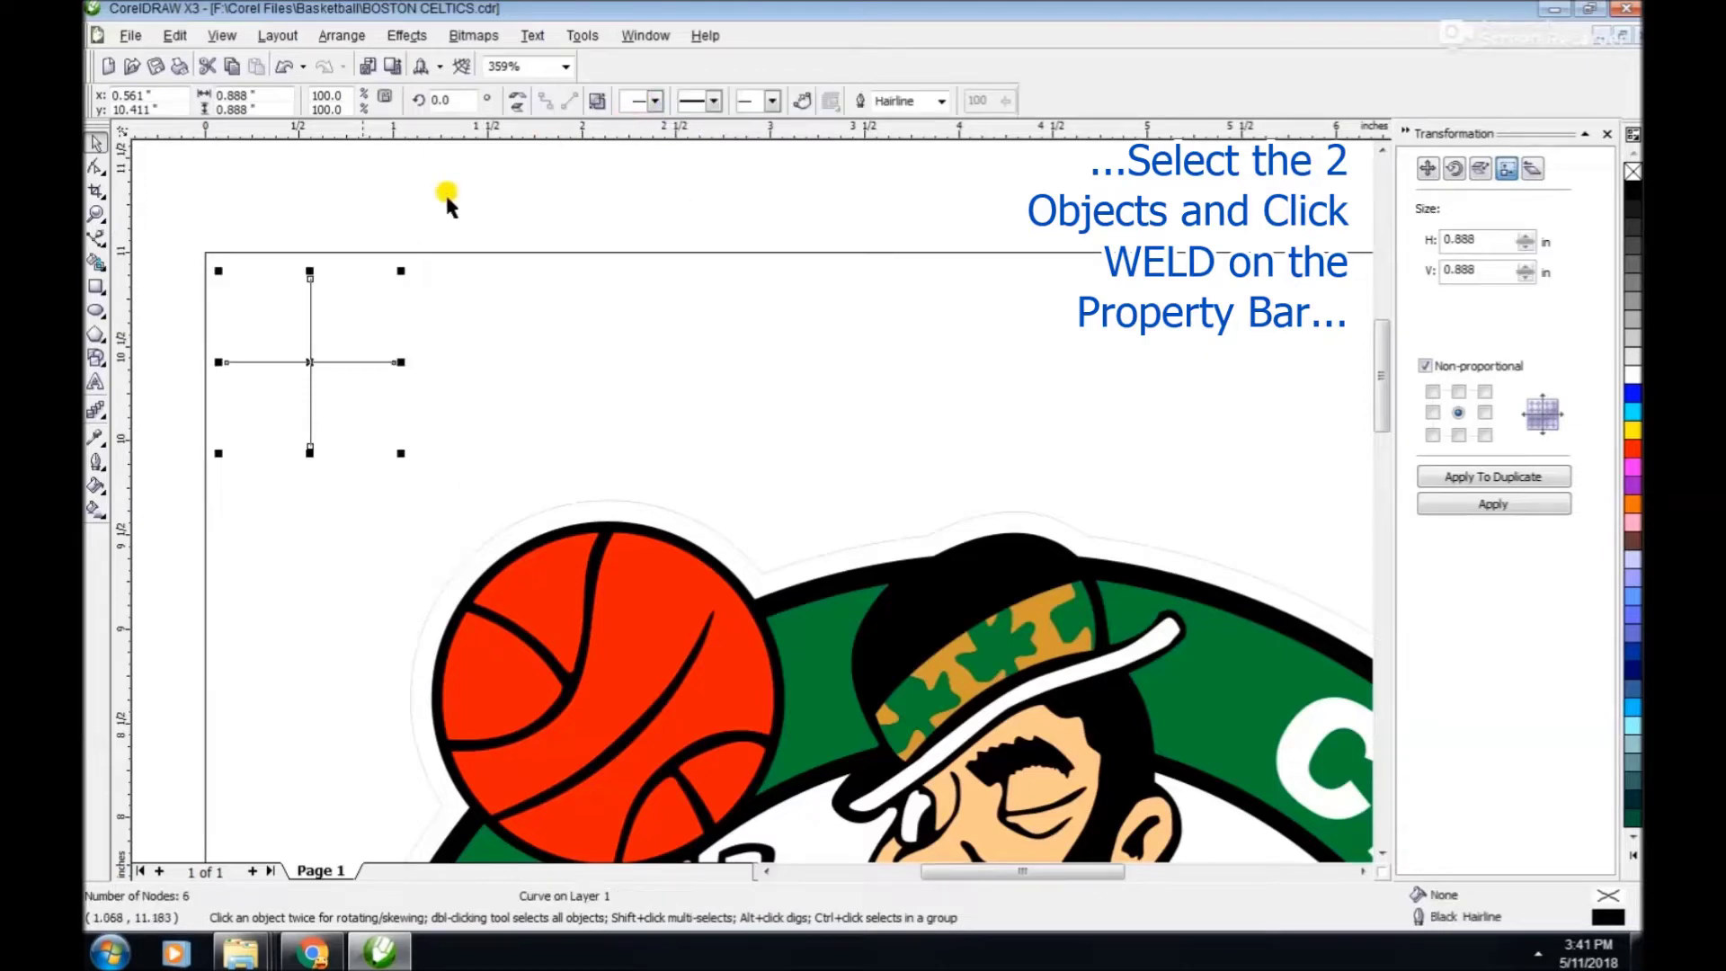
Draw a circle about 0.52 in in diameter beside the cross and align their centers horizontally and vertically.
{"action": "left_click", "coordinate": [96, 312]}
{"action": "left_click_drag", "start_coordinate": [435, 290], "coordinate": [533, 392]}
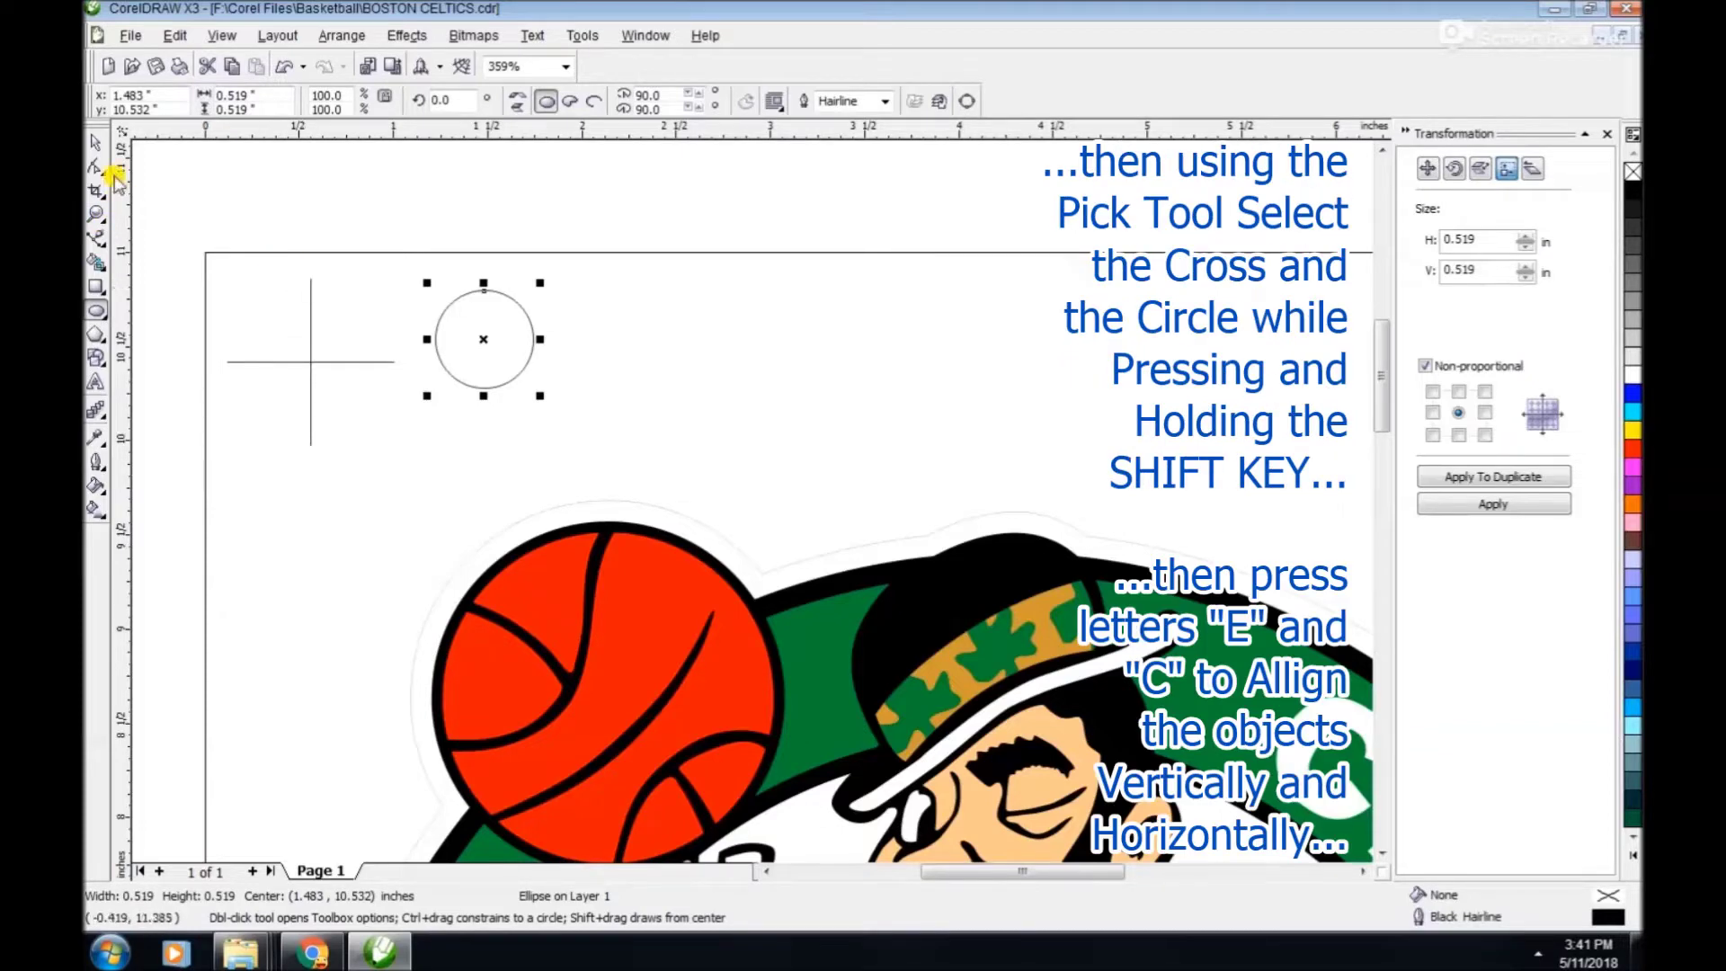
{"action": "left_click", "coordinate": [96, 143]}
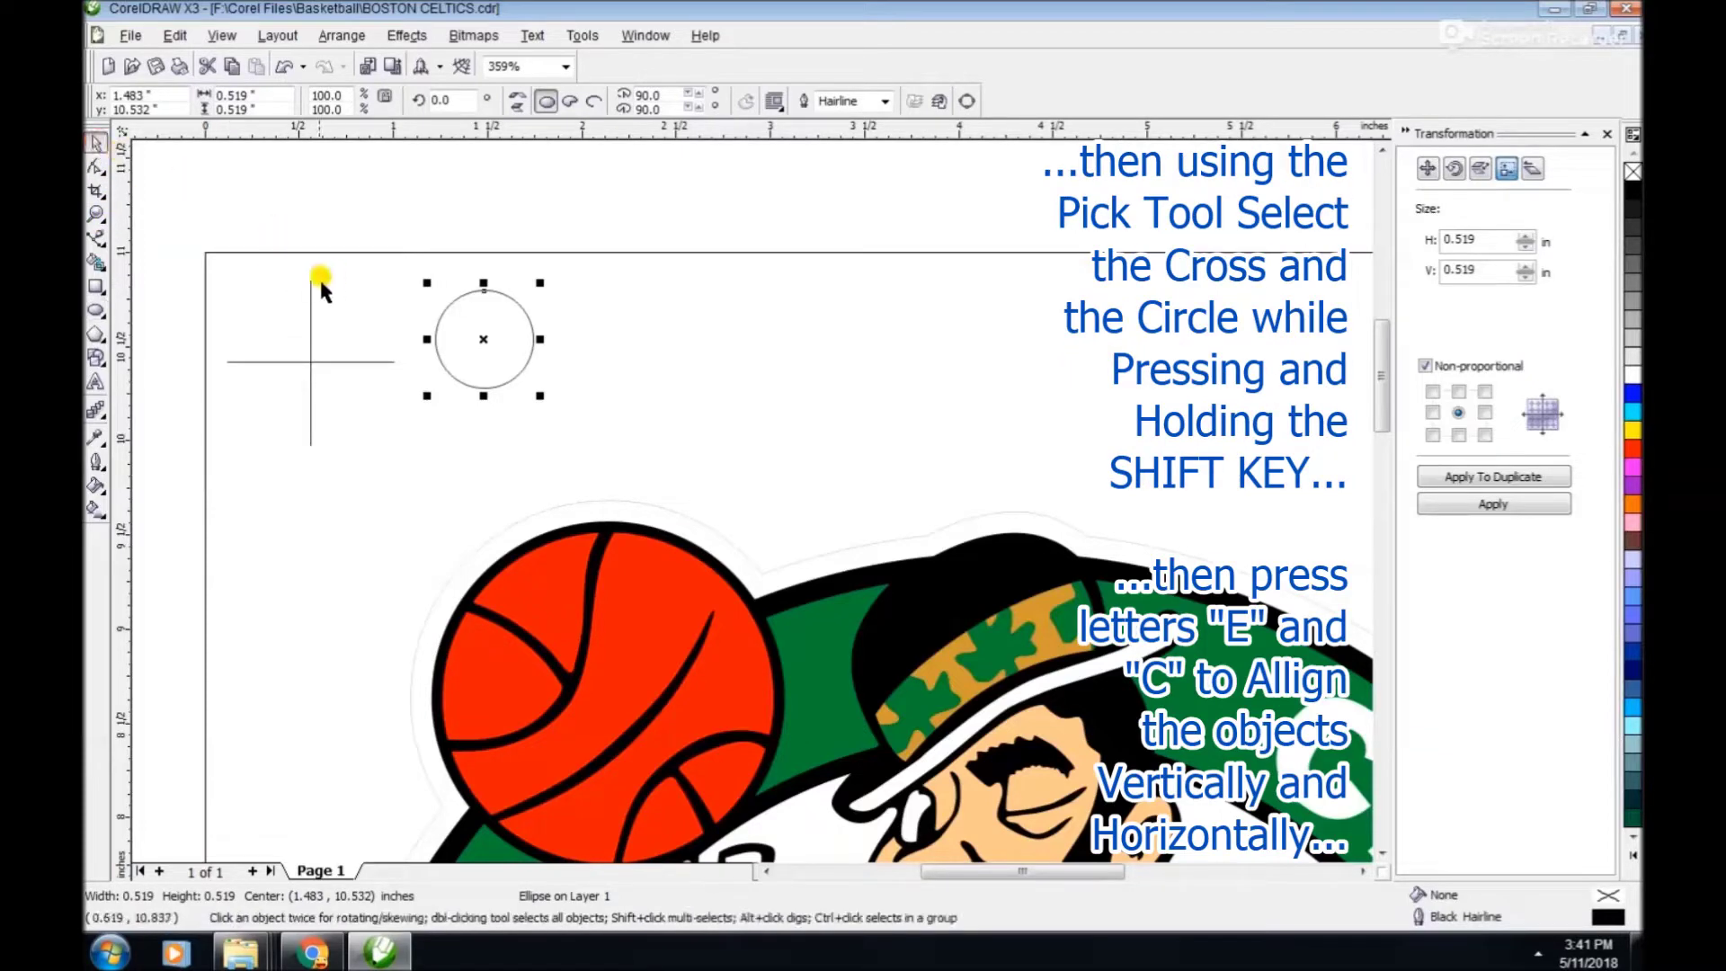
{"action": "left_click", "coordinate": [309, 289], "text": "shift"}
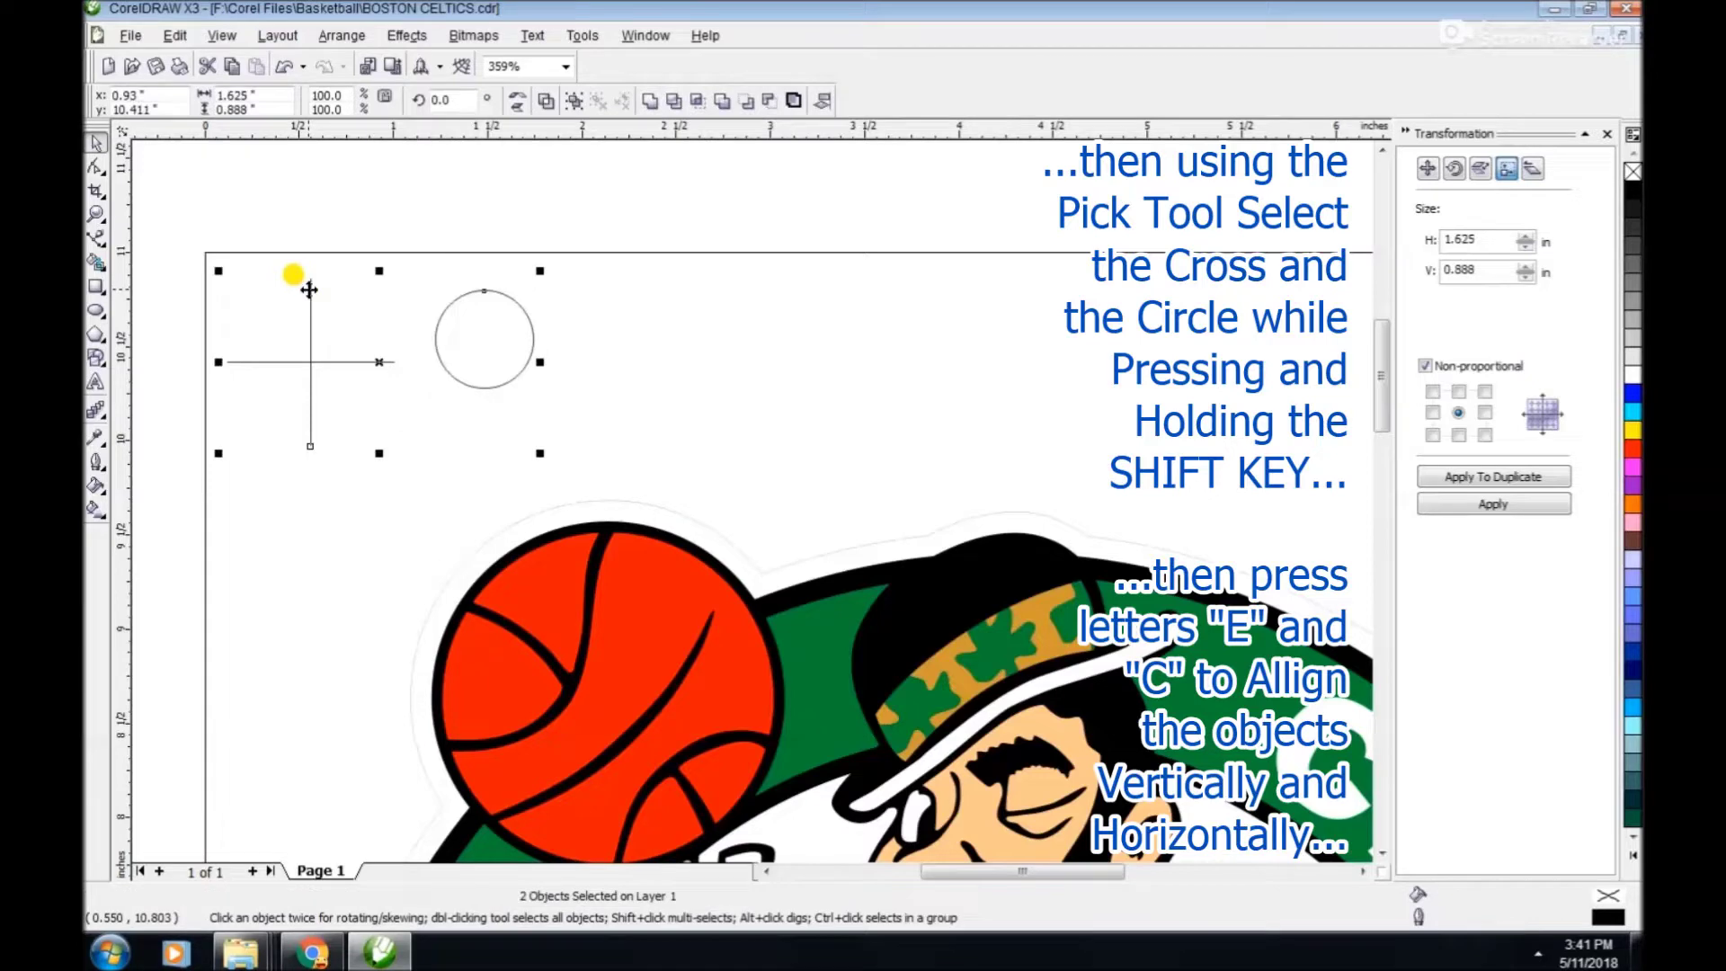
{"action": "key", "text": "c"}
{"action": "key", "text": "e"}
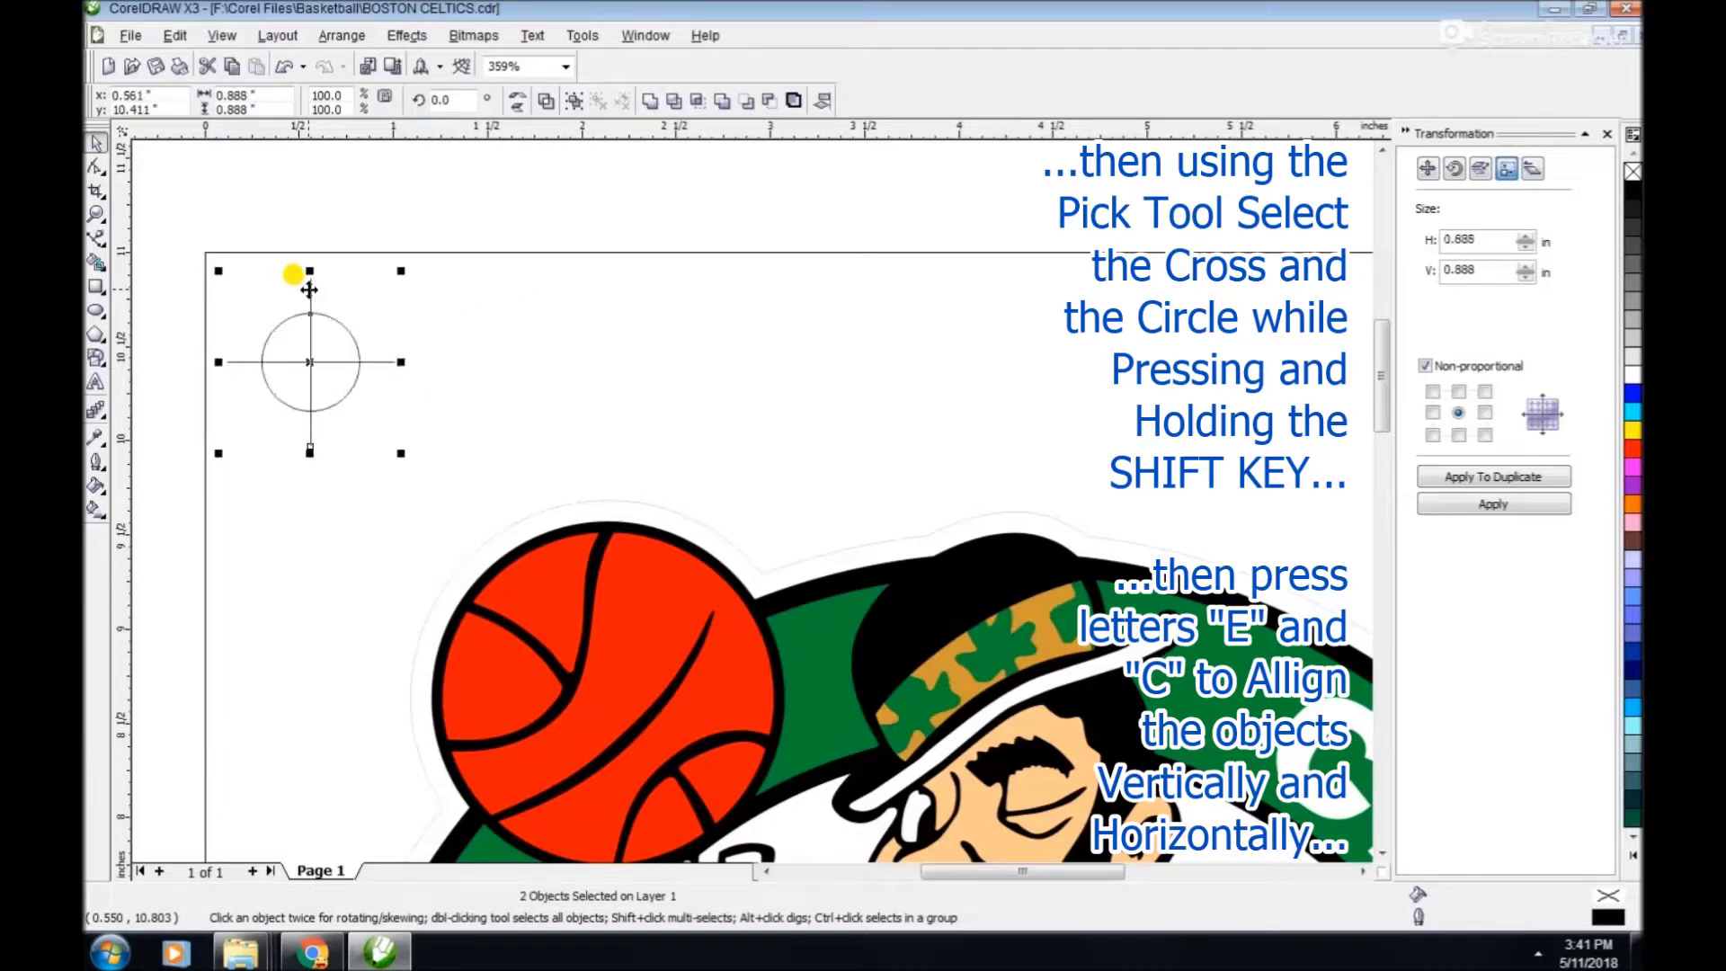
Group the cross and circle into a single registration mark.
{"action": "left_click", "coordinate": [415, 287]}
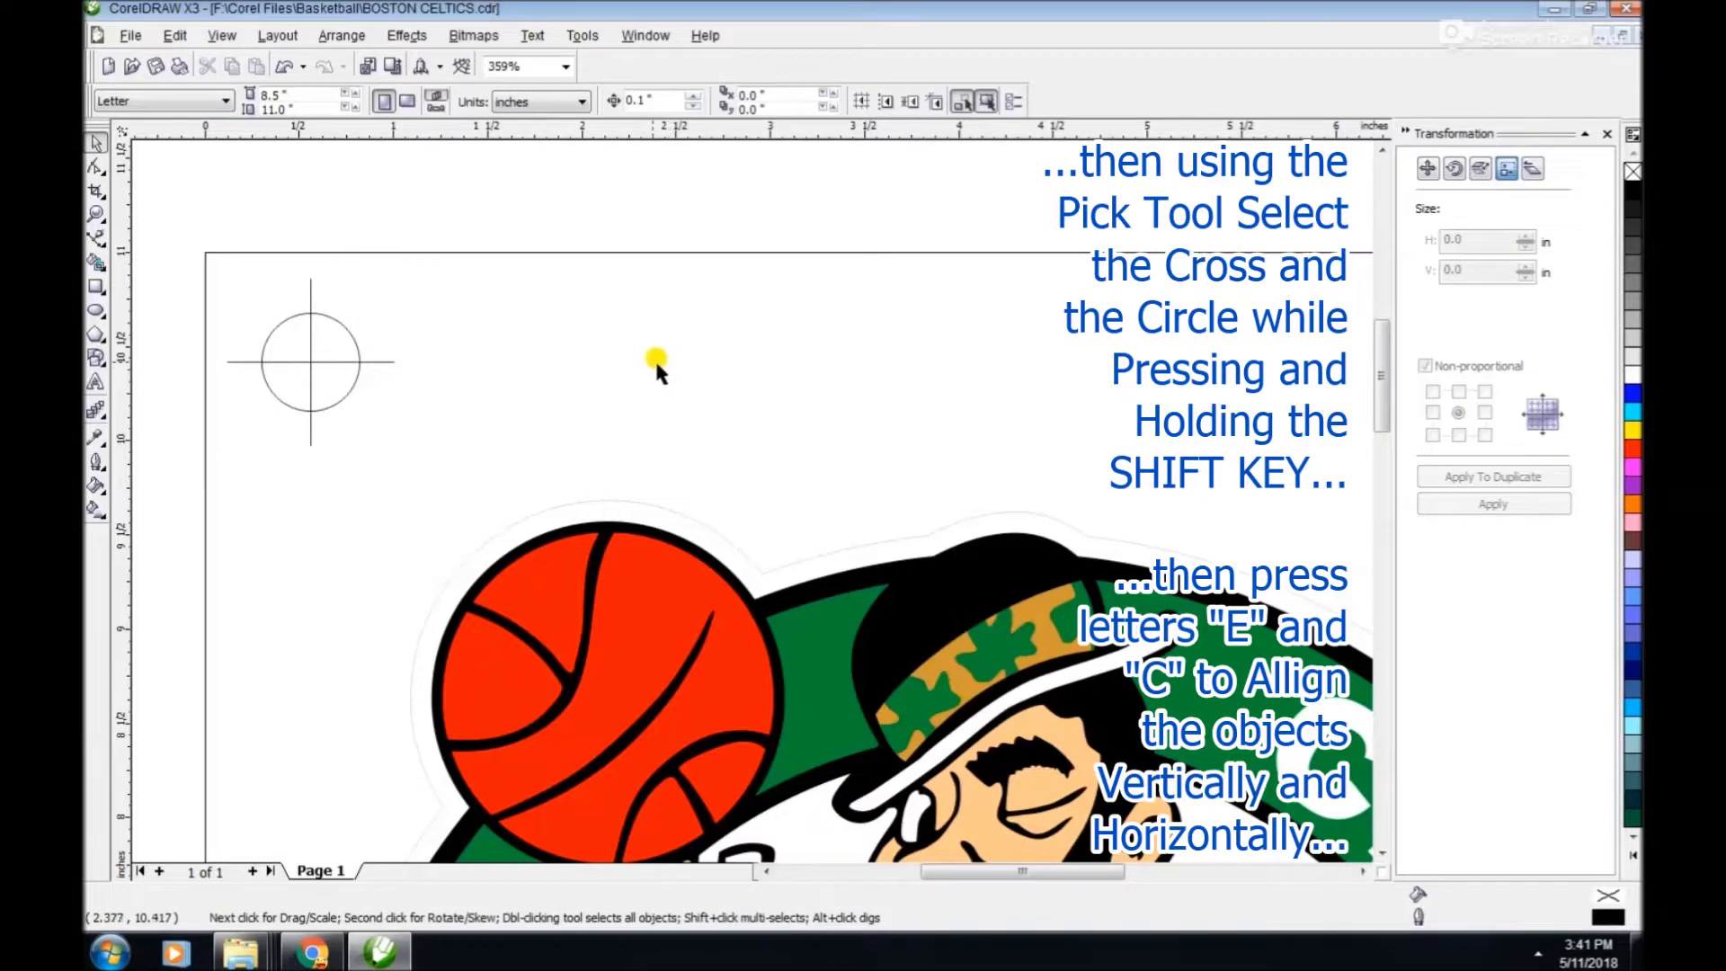
{"action": "left_click_drag", "start_coordinate": [214, 247], "coordinate": [549, 503]}
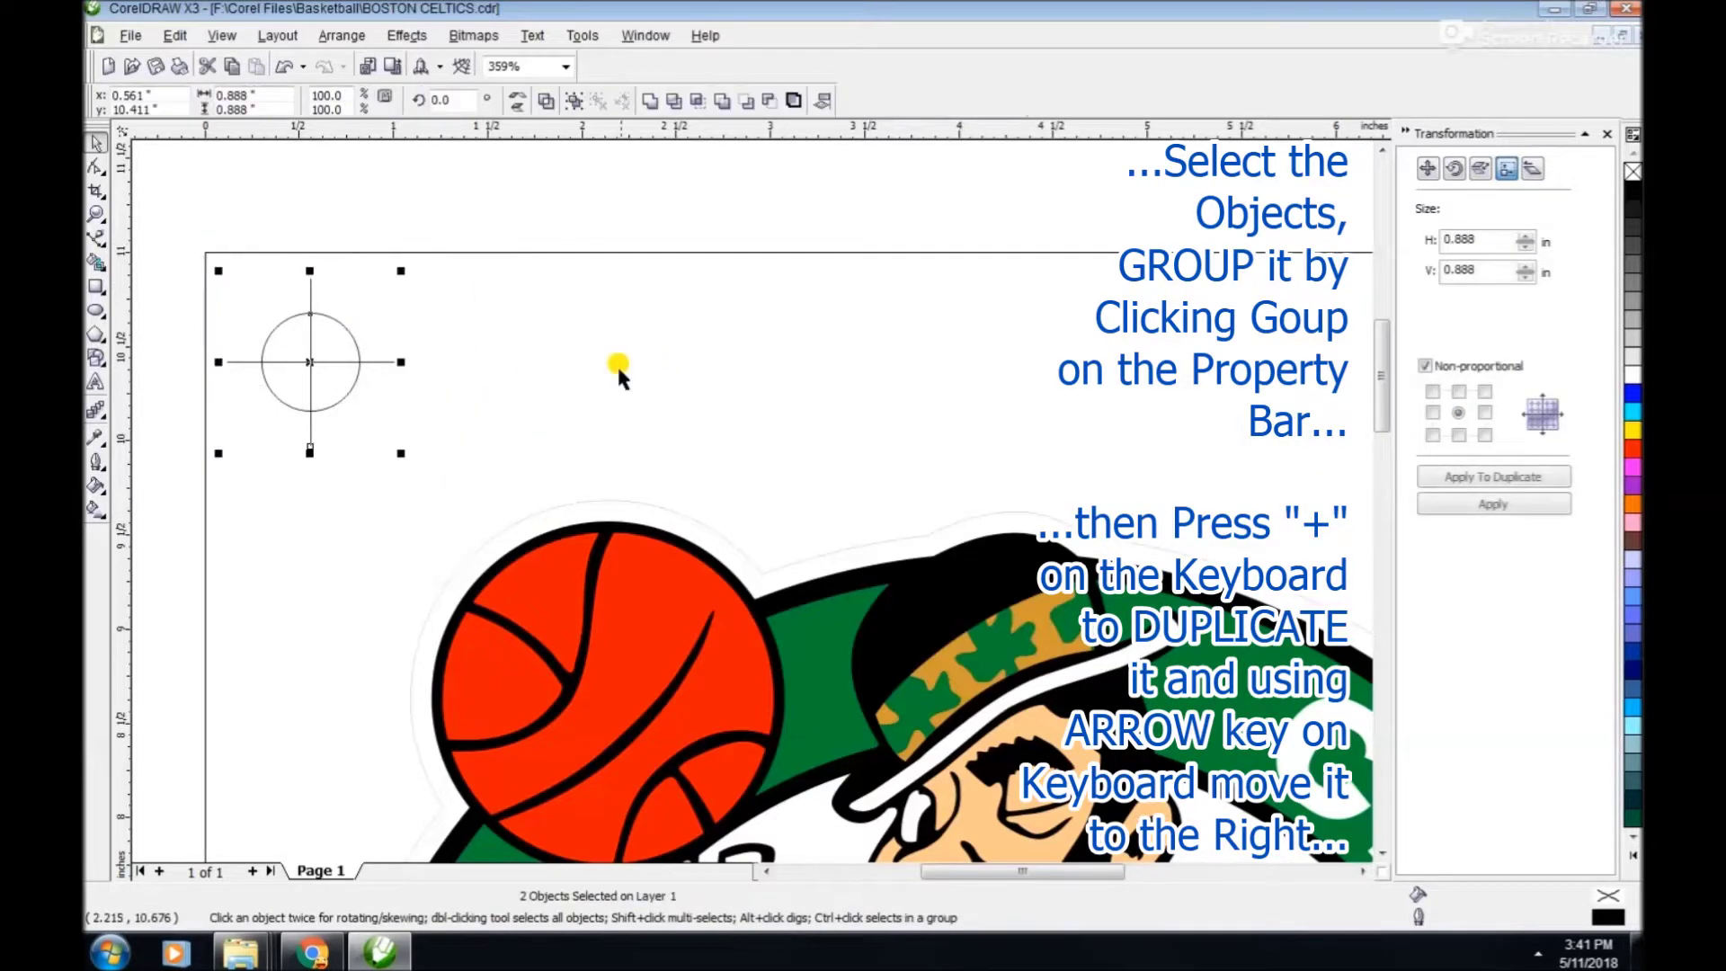
{"action": "left_click", "coordinate": [572, 104]}
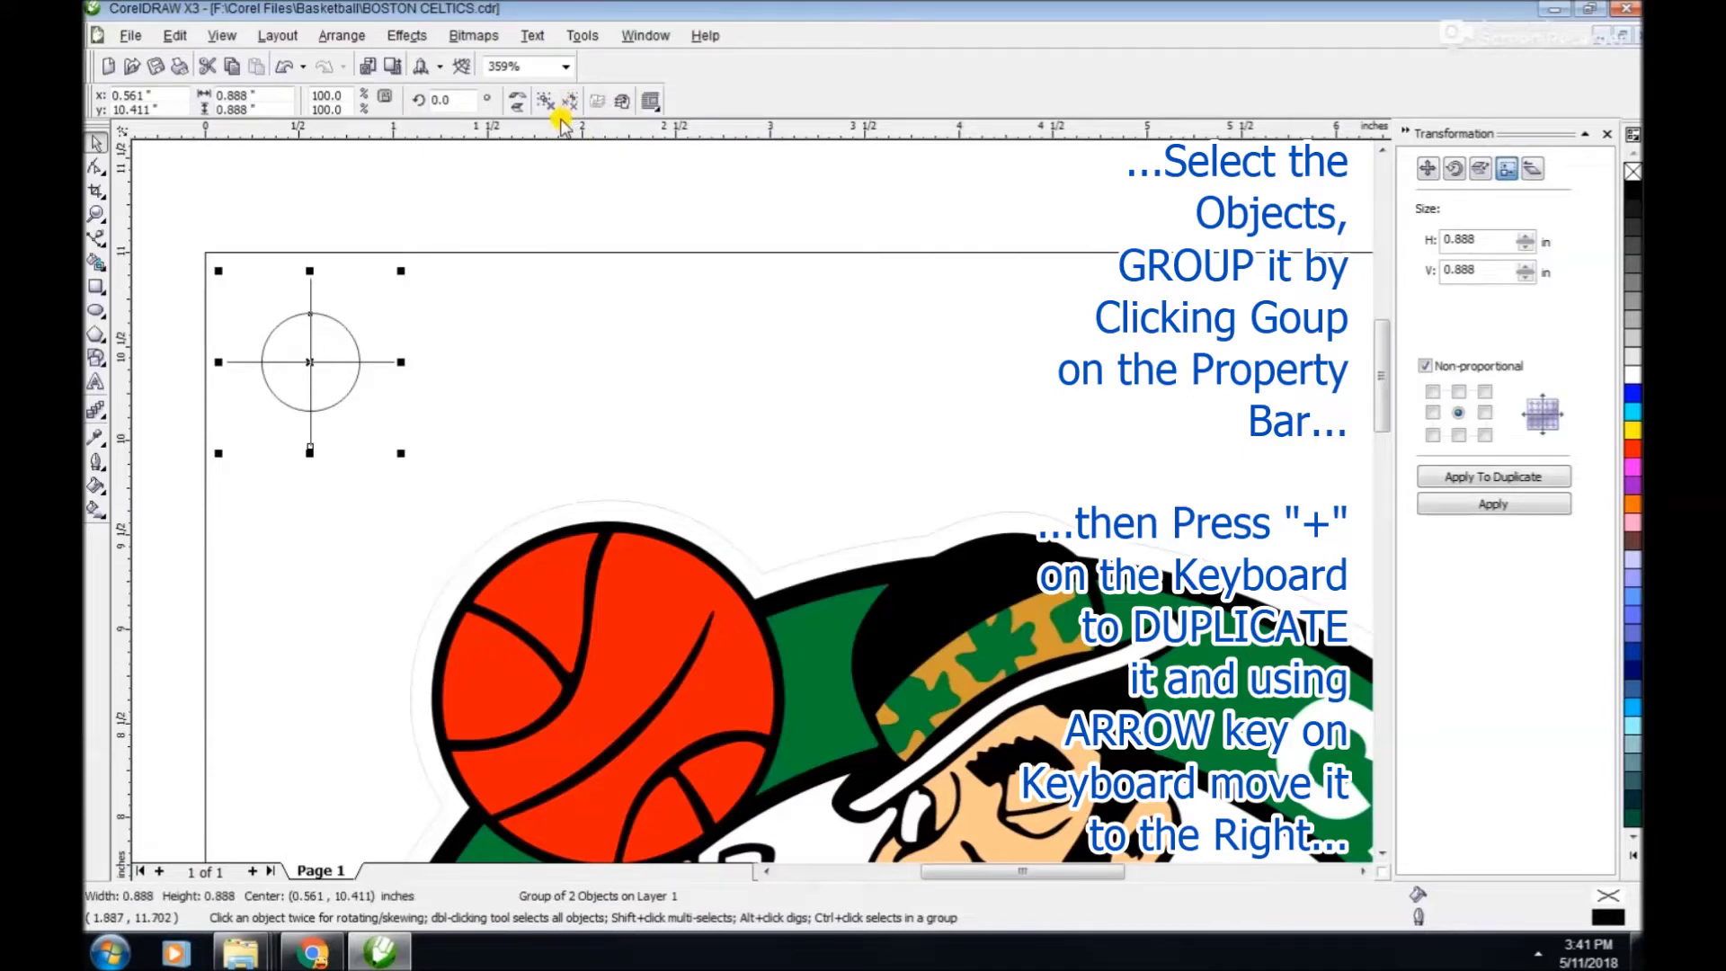
Duplicate the registration mark and move the copy horizontally to the page's upper-right corner, at X 7.761 in.
{"action": "key", "text": "shift+F4"}
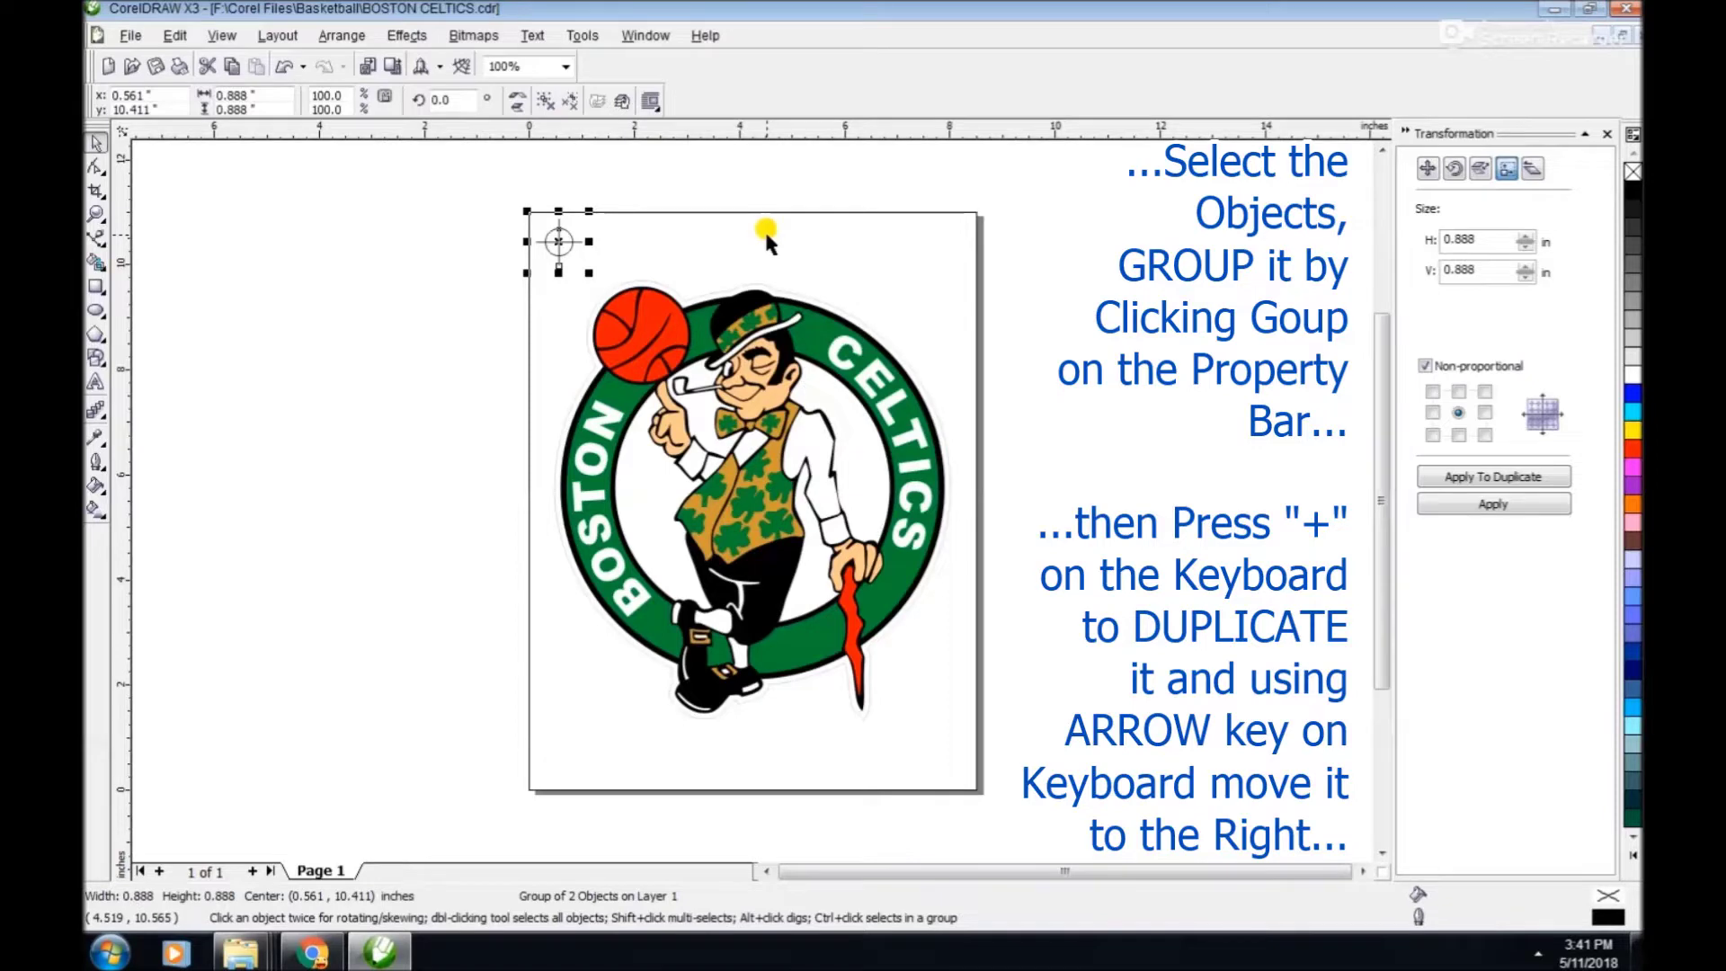
{"action": "key", "text": "plus"}
{"action": "key", "text": "Right"}
{"action": "key", "text": "Right"}
{"action": "key", "text": "Right"}
{"action": "key", "text": "Right"}
{"action": "key", "text": "Right"}
{"action": "key", "text": "Right"}
{"action": "key", "text": "Right"}
{"action": "key", "text": "Right"}
{"action": "key", "text": "Right"}
{"action": "key", "text": "Right"}
{"action": "key", "text": "Right"}
{"action": "key", "text": "Right"}
{"action": "key", "text": "Right"}
{"action": "key", "text": "Right"}
{"action": "key", "text": "Right"}
{"action": "key", "text": "Right"}
{"action": "key", "text": "Right"}
{"action": "key", "text": "Right"}
{"action": "key", "text": "Right"}
{"action": "key", "text": "Right"}
{"action": "key", "text": "Right"}
{"action": "key", "text": "Right"}
{"action": "key", "text": "Right"}
{"action": "key", "text": "Right"}
{"action": "key", "text": "Right"}
{"action": "key", "text": "Right"}
{"action": "key", "text": "Right"}
{"action": "key", "text": "Right"}
{"action": "key", "text": "Right"}
{"action": "key", "text": "Right"}
{"action": "key", "text": "Right"}
{"action": "key", "text": "Right"}
{"action": "key", "text": "Right"}
{"action": "key", "text": "Right"}
{"action": "key", "text": "Right"}
{"action": "key", "text": "Right"}
{"action": "key", "text": "Right"}
{"action": "key", "text": "Right"}
{"action": "key", "text": "Right"}
{"action": "key", "text": "Right"}
{"action": "key", "text": "Right"}
{"action": "key", "text": "Right"}
{"action": "key", "text": "Right"}
{"action": "key", "text": "Right"}
{"action": "key", "text": "Right"}
{"action": "key", "text": "Right"}
{"action": "key", "text": "Right"}
{"action": "key", "text": "Right"}
{"action": "key", "text": "Right"}
{"action": "key", "text": "Right"}
{"action": "key", "text": "Right"}
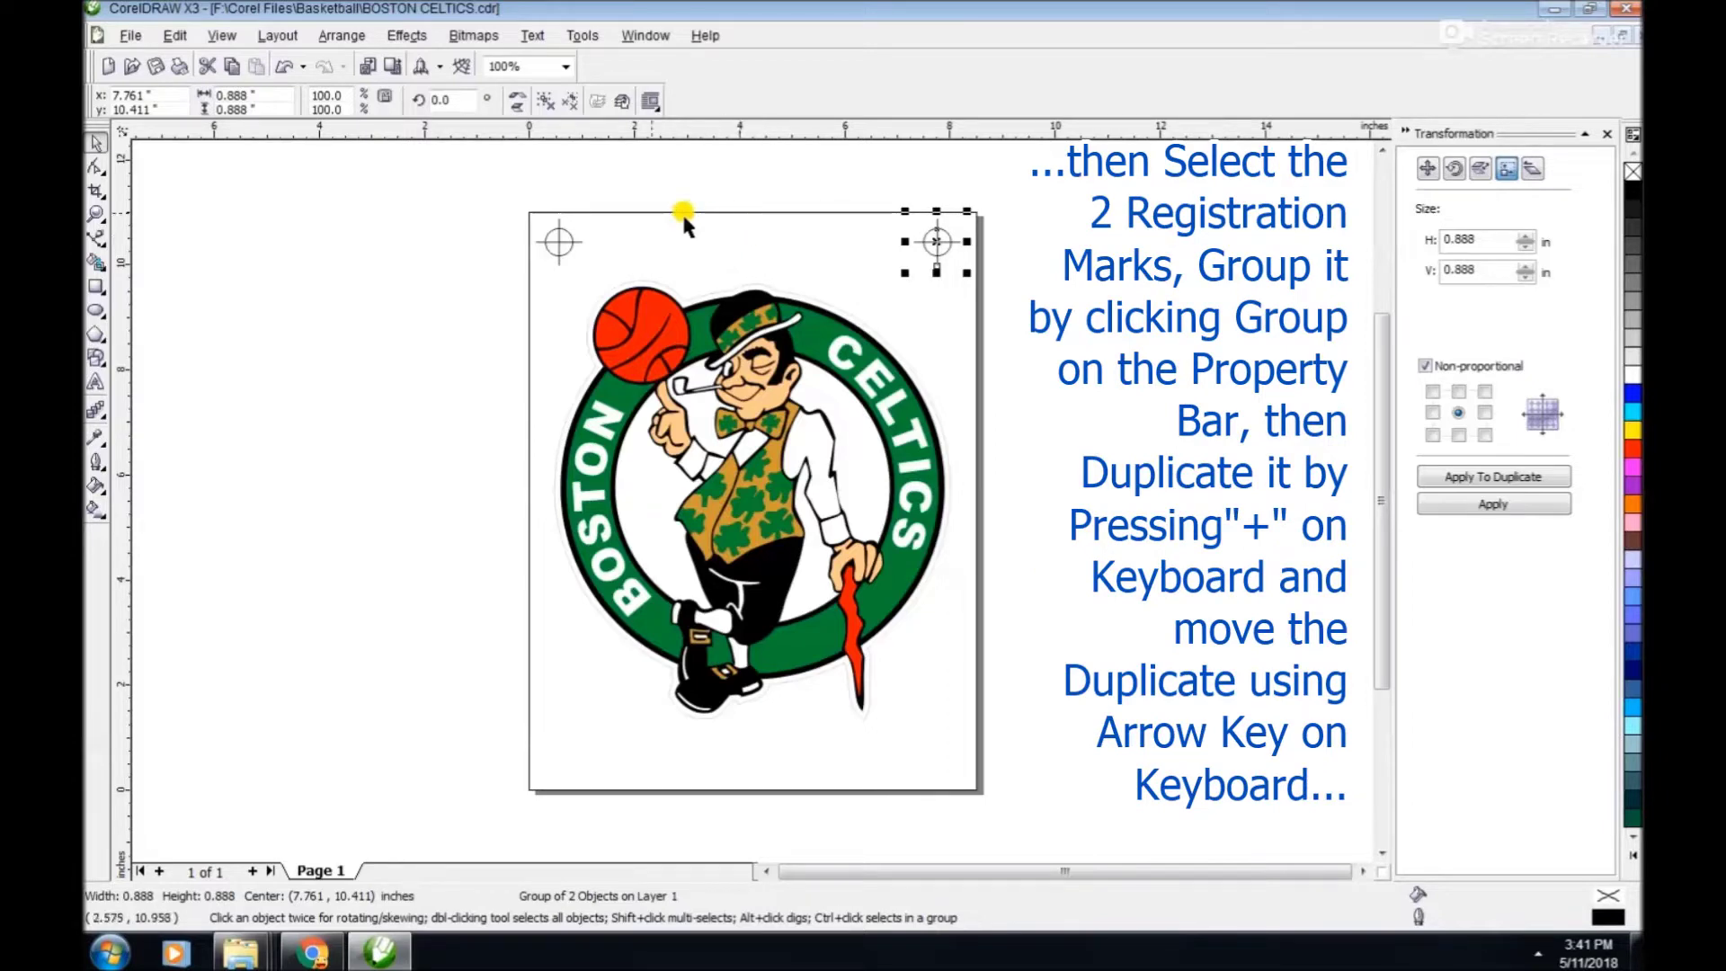
Group the two upper registration marks and move a duplicate of the pair straight down to the page's lower corners, at Y 0.711 in.
{"action": "left_click", "coordinate": [558, 240], "text": "shift"}
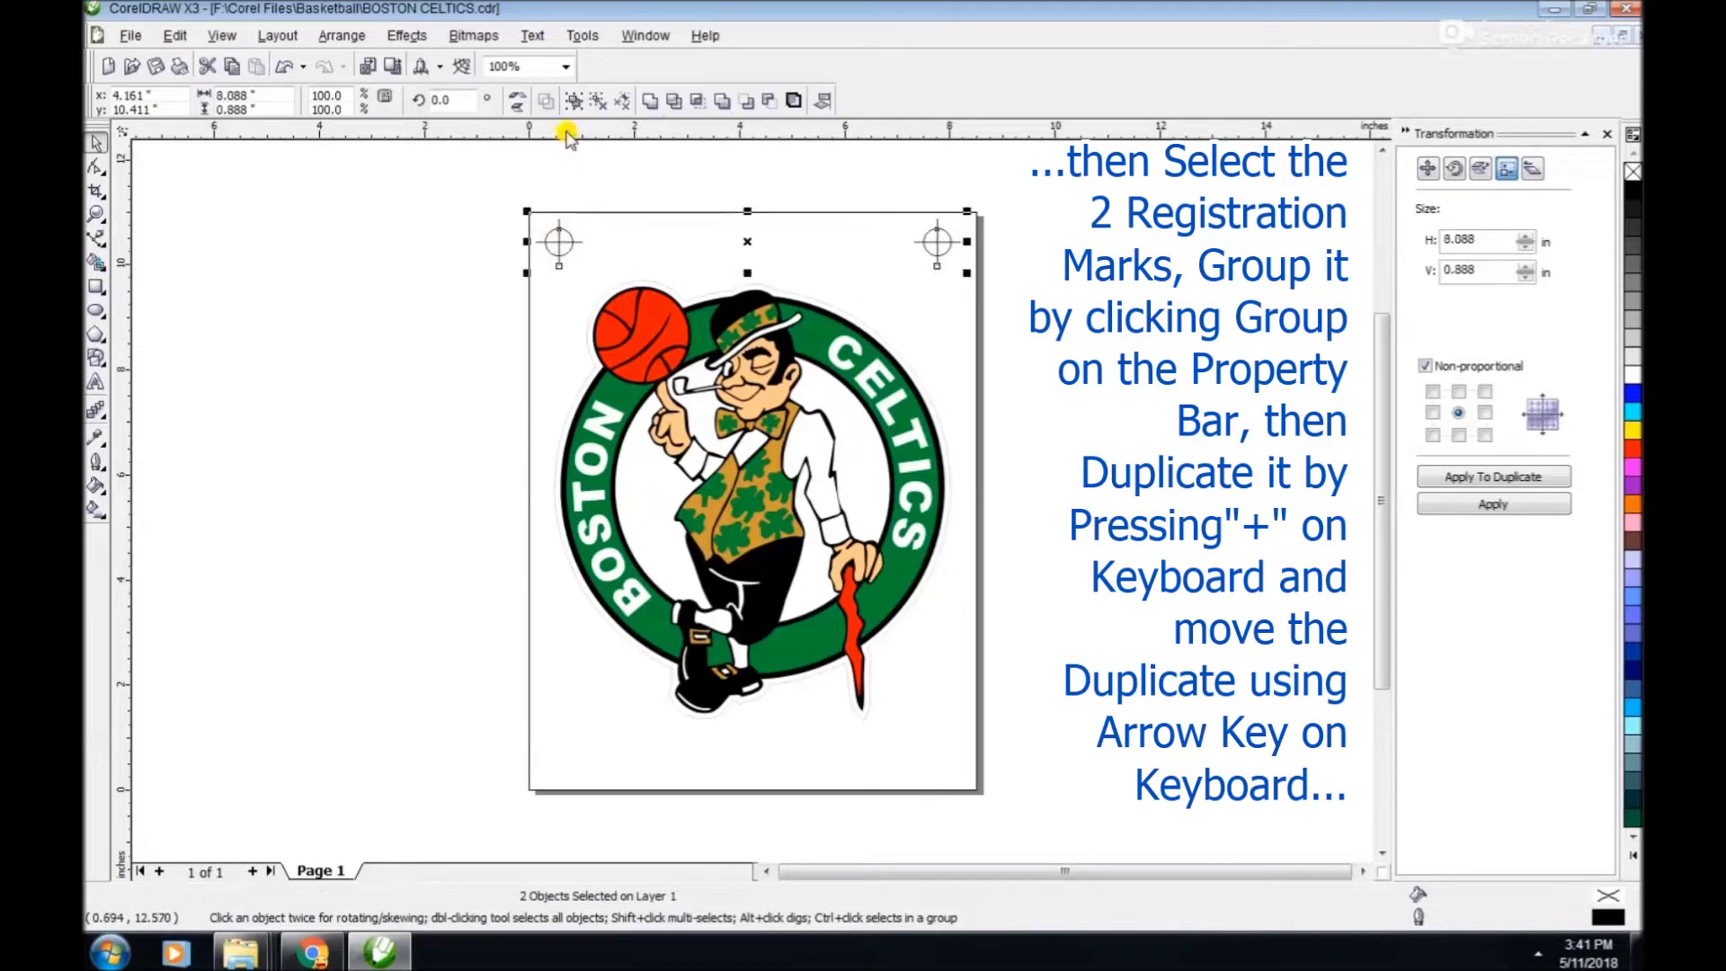
{"action": "left_click", "coordinate": [573, 101]}
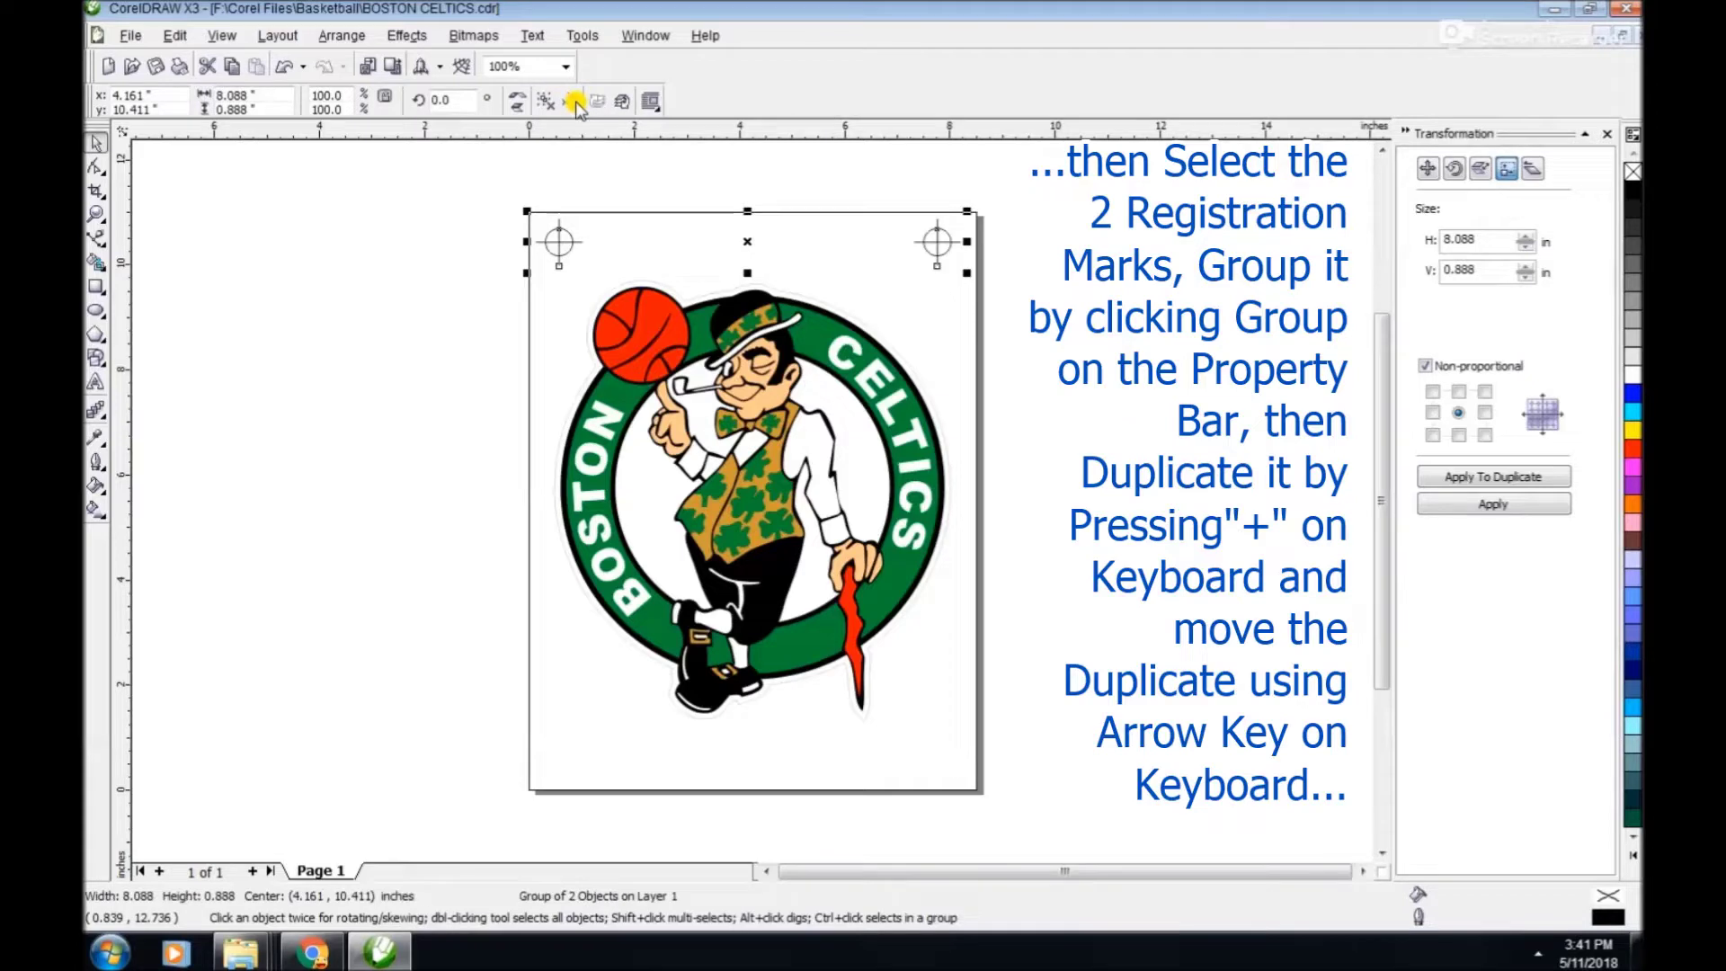
{"action": "key", "text": "plus"}
{"action": "key", "text": "Down"}
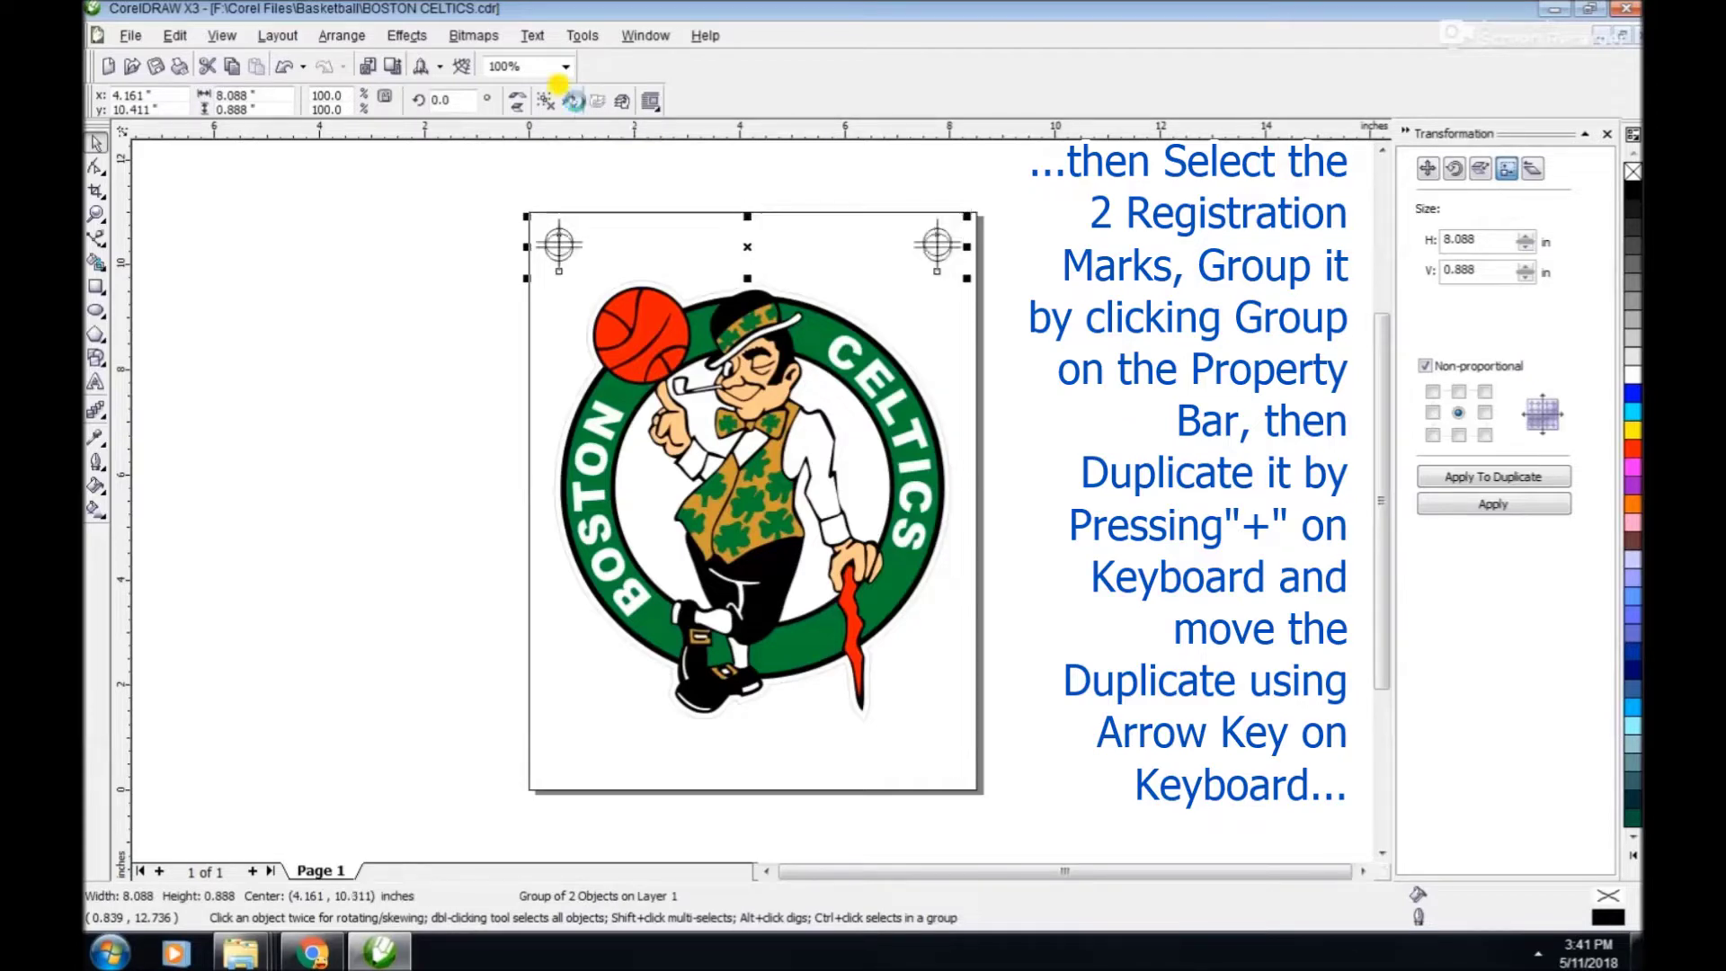
{"action": "key", "text": "Down"}
{"action": "key", "text": "Down"}
{"action": "key", "text": "Down"}
{"action": "key", "text": "Down"}
{"action": "key", "text": "Down"}
{"action": "key", "text": "Down"}
{"action": "key", "text": "Down"}
{"action": "key", "text": "Down"}
{"action": "key", "text": "Down"}
{"action": "key", "text": "Down"}
{"action": "key", "text": "Down"}
{"action": "key", "text": "Down"}
{"action": "key", "text": "Down"}
{"action": "key", "text": "Down"}
{"action": "key", "text": "Down"}
{"action": "key", "text": "Down"}
{"action": "key", "text": "Down"}
{"action": "key", "text": "Down"}
{"action": "key", "text": "Down"}
{"action": "key", "text": "Down"}
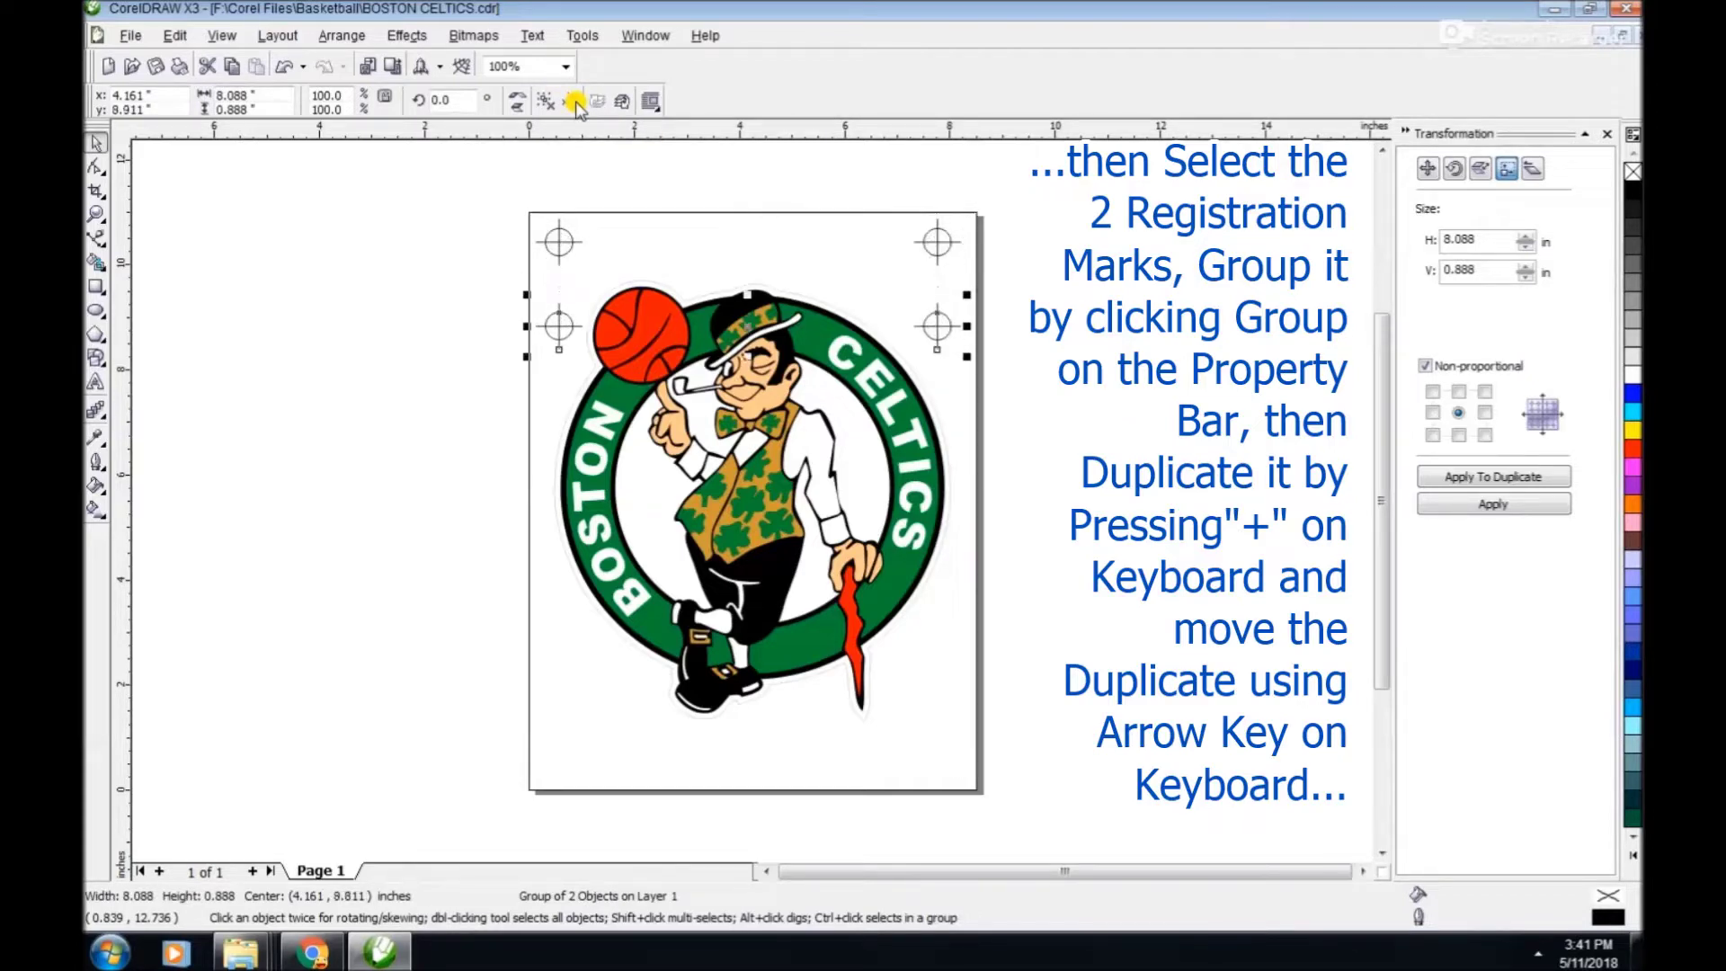
{"action": "key", "text": "Down"}
{"action": "key", "text": "Down"}
{"action": "key", "text": "Down"}
{"action": "key", "text": "Down"}
{"action": "key", "text": "Down"}
{"action": "key", "text": "Down"}
{"action": "key", "text": "Down"}
{"action": "key", "text": "Down"}
{"action": "key", "text": "Down"}
{"action": "key", "text": "Down"}
{"action": "key", "text": "Down"}
{"action": "key", "text": "Down"}
{"action": "key", "text": "Down"}
{"action": "key", "text": "Down"}
{"action": "key", "text": "Down"}
{"action": "key", "text": "Down"}
{"action": "key", "text": "Down"}
{"action": "key", "text": "Down"}
{"action": "key", "text": "Down"}
{"action": "key", "text": "Down"}
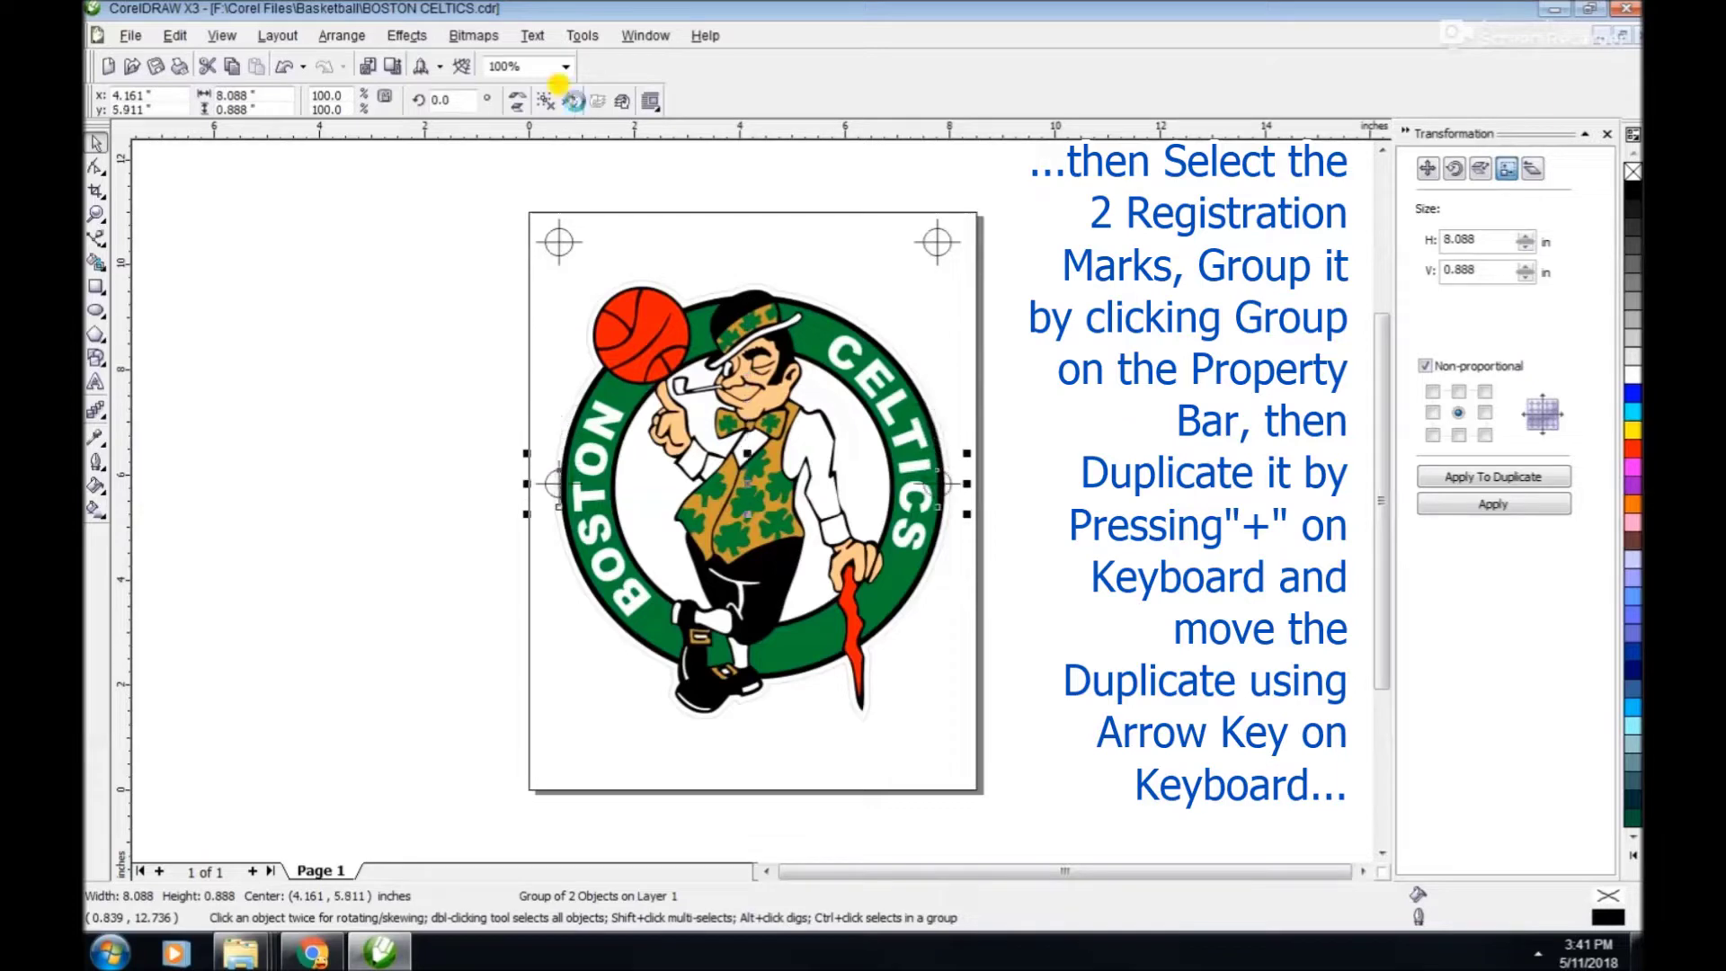
{"action": "key", "text": "Down"}
{"action": "key", "text": "Down"}
{"action": "key", "text": "Down"}
{"action": "key", "text": "Down"}
{"action": "key", "text": "Down"}
{"action": "key", "text": "Down"}
{"action": "key", "text": "Down"}
{"action": "key", "text": "Down"}
{"action": "key", "text": "Down"}
{"action": "key", "text": "Down"}
{"action": "key", "text": "Down"}
{"action": "key", "text": "Down"}
{"action": "key", "text": "Down"}
{"action": "key", "text": "Down"}
{"action": "key", "text": "Down"}
{"action": "key", "text": "Down"}
{"action": "key", "text": "Down"}
{"action": "key", "text": "Down"}
{"action": "key", "text": "Down"}
{"action": "key", "text": "Down"}
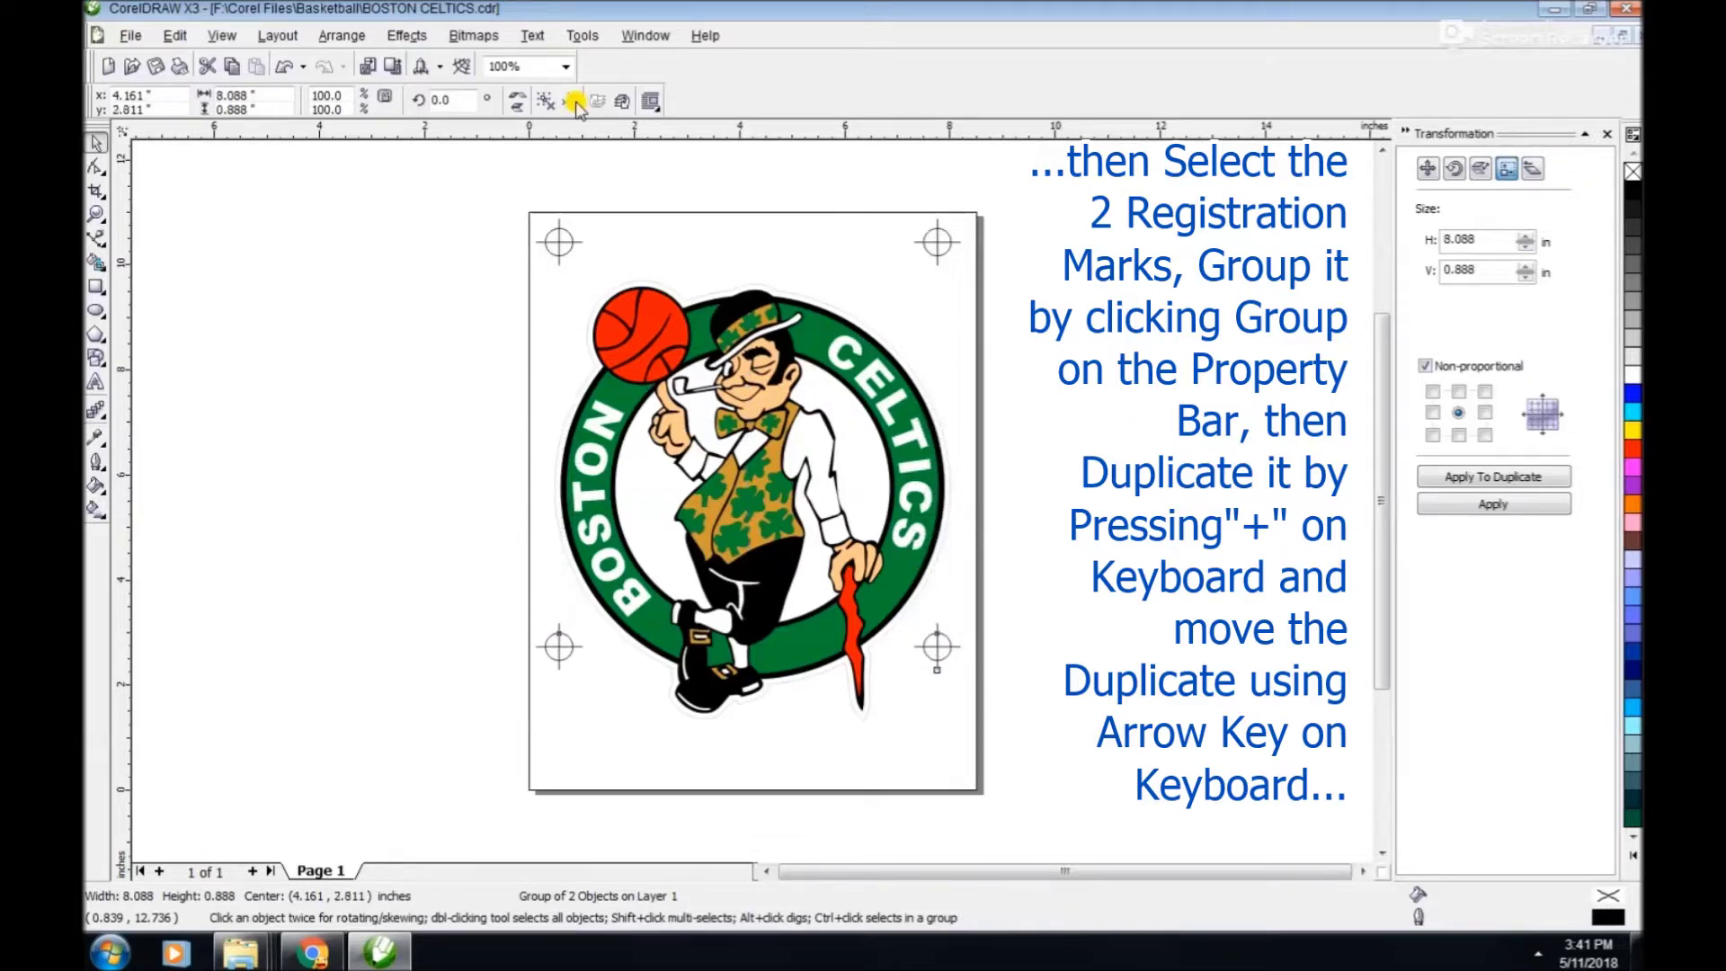
{"action": "key", "text": "Down"}
{"action": "key", "text": "Down"}
{"action": "key", "text": "Down"}
{"action": "key", "text": "Down"}
{"action": "key", "text": "Down"}
{"action": "key", "text": "Down"}
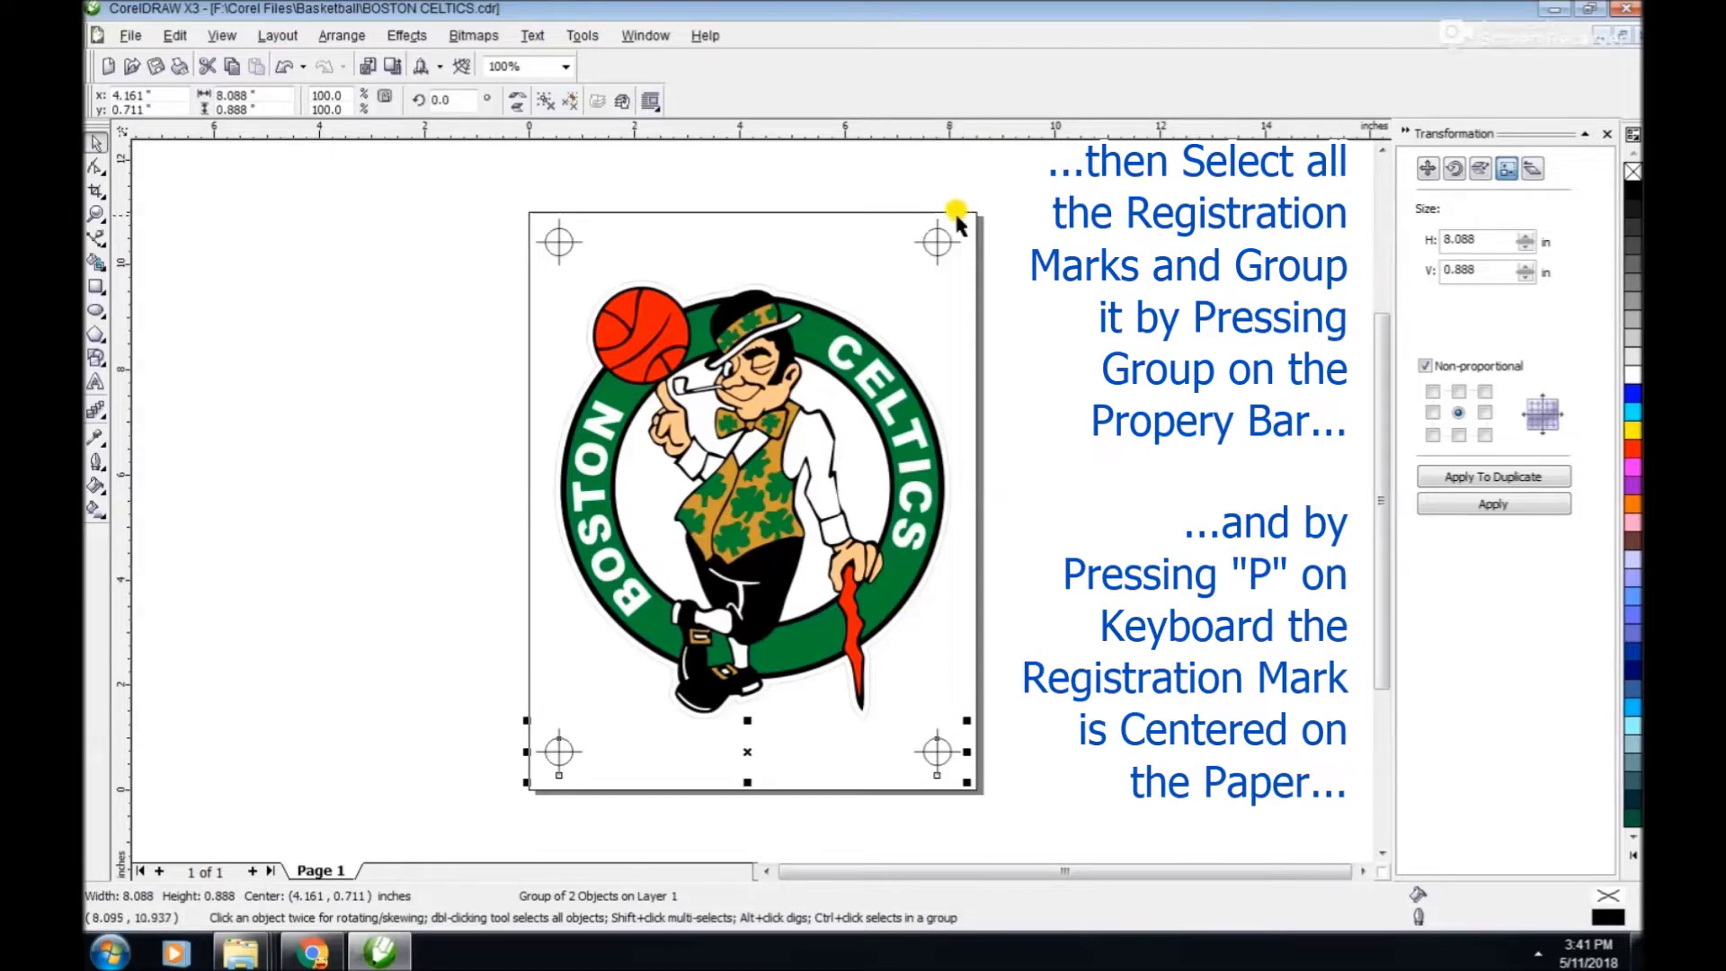
Group the upper and lower pairs of registration marks together and center the group on the page.
{"action": "left_click", "coordinate": [937, 241], "text": "shift"}
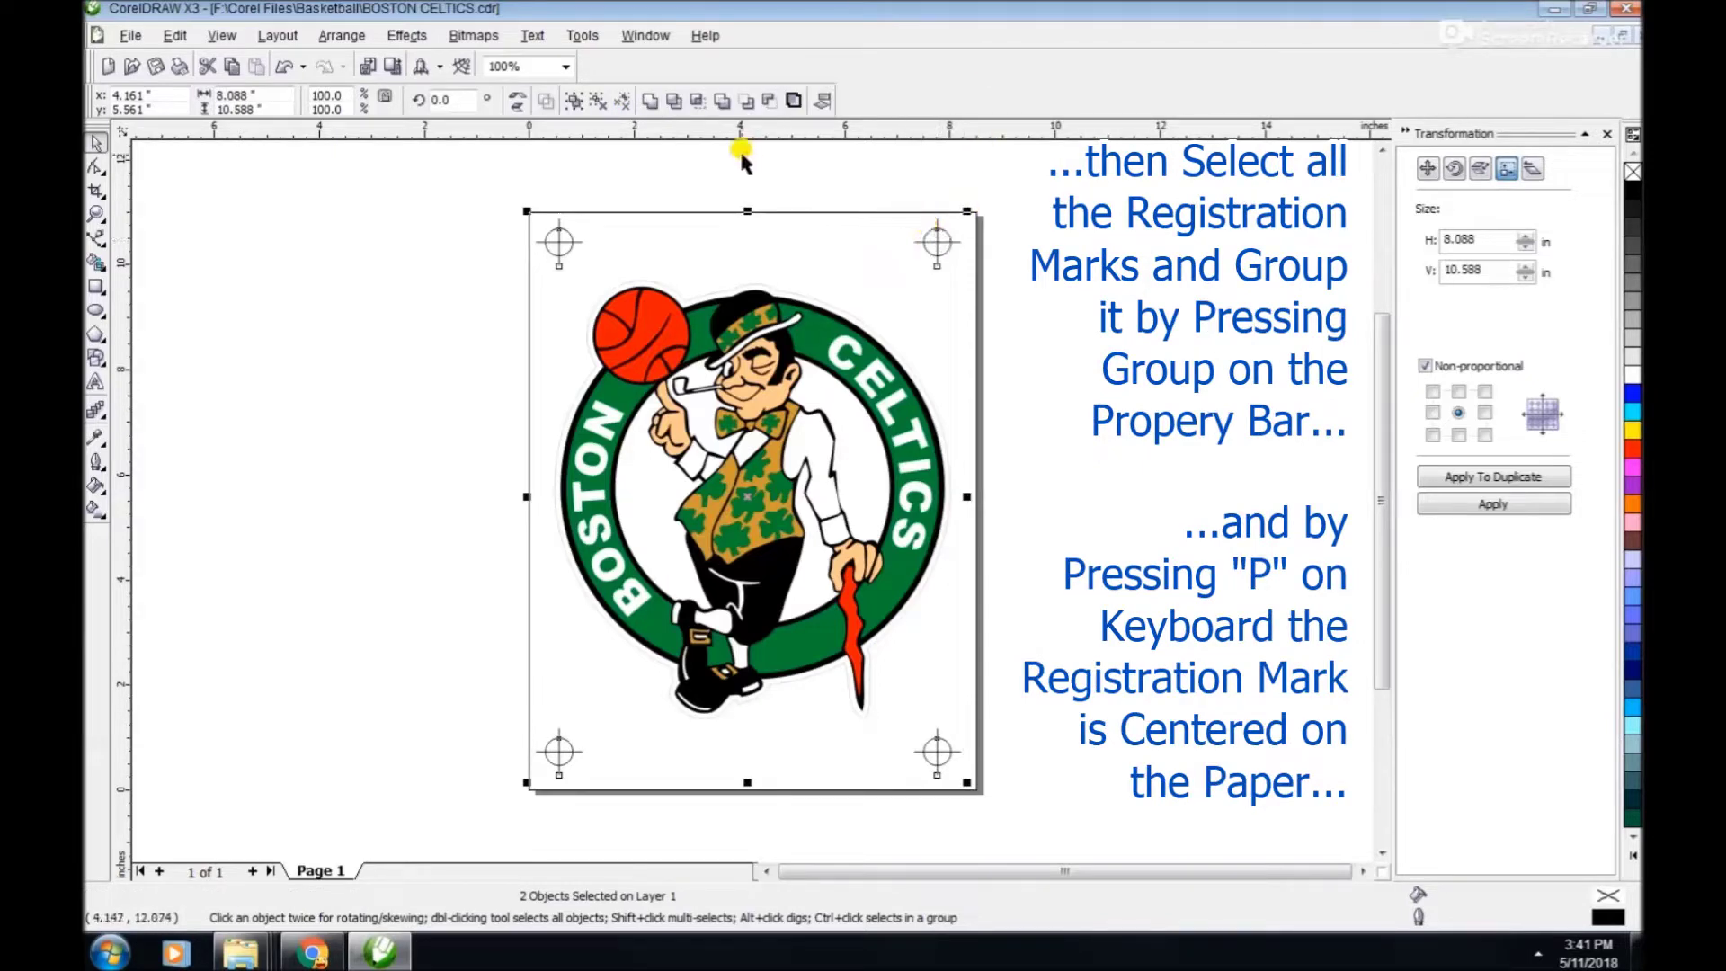
{"action": "left_click", "coordinate": [576, 102]}
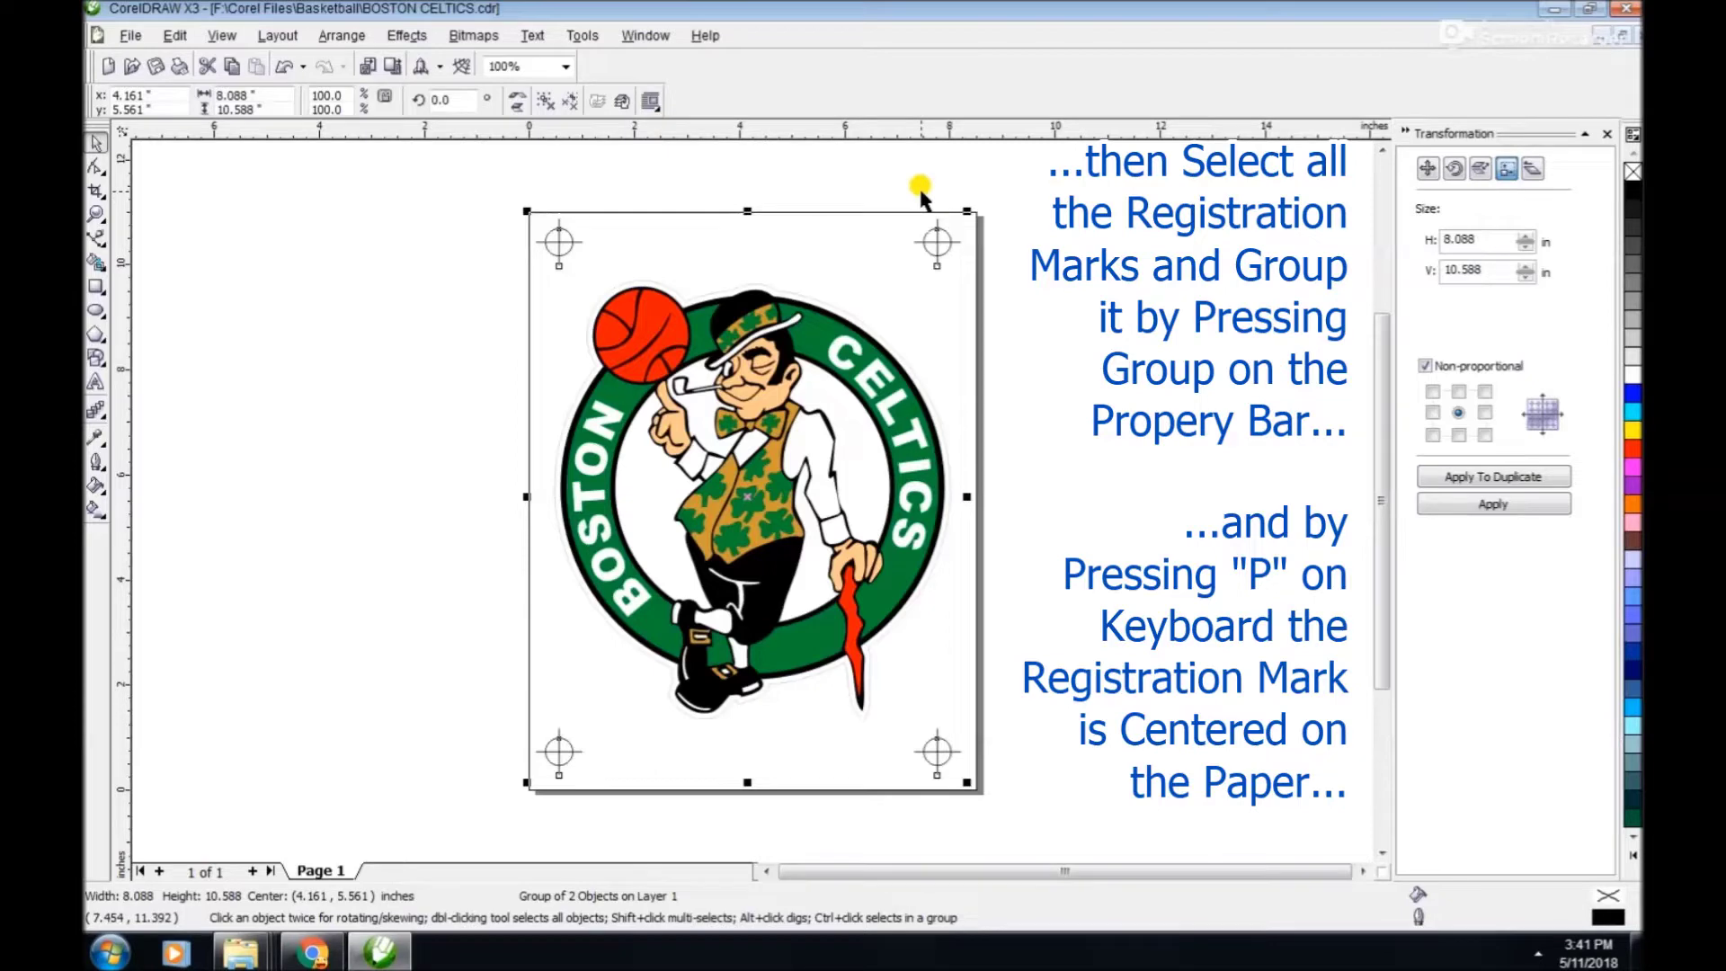
{"action": "key", "text": "p"}
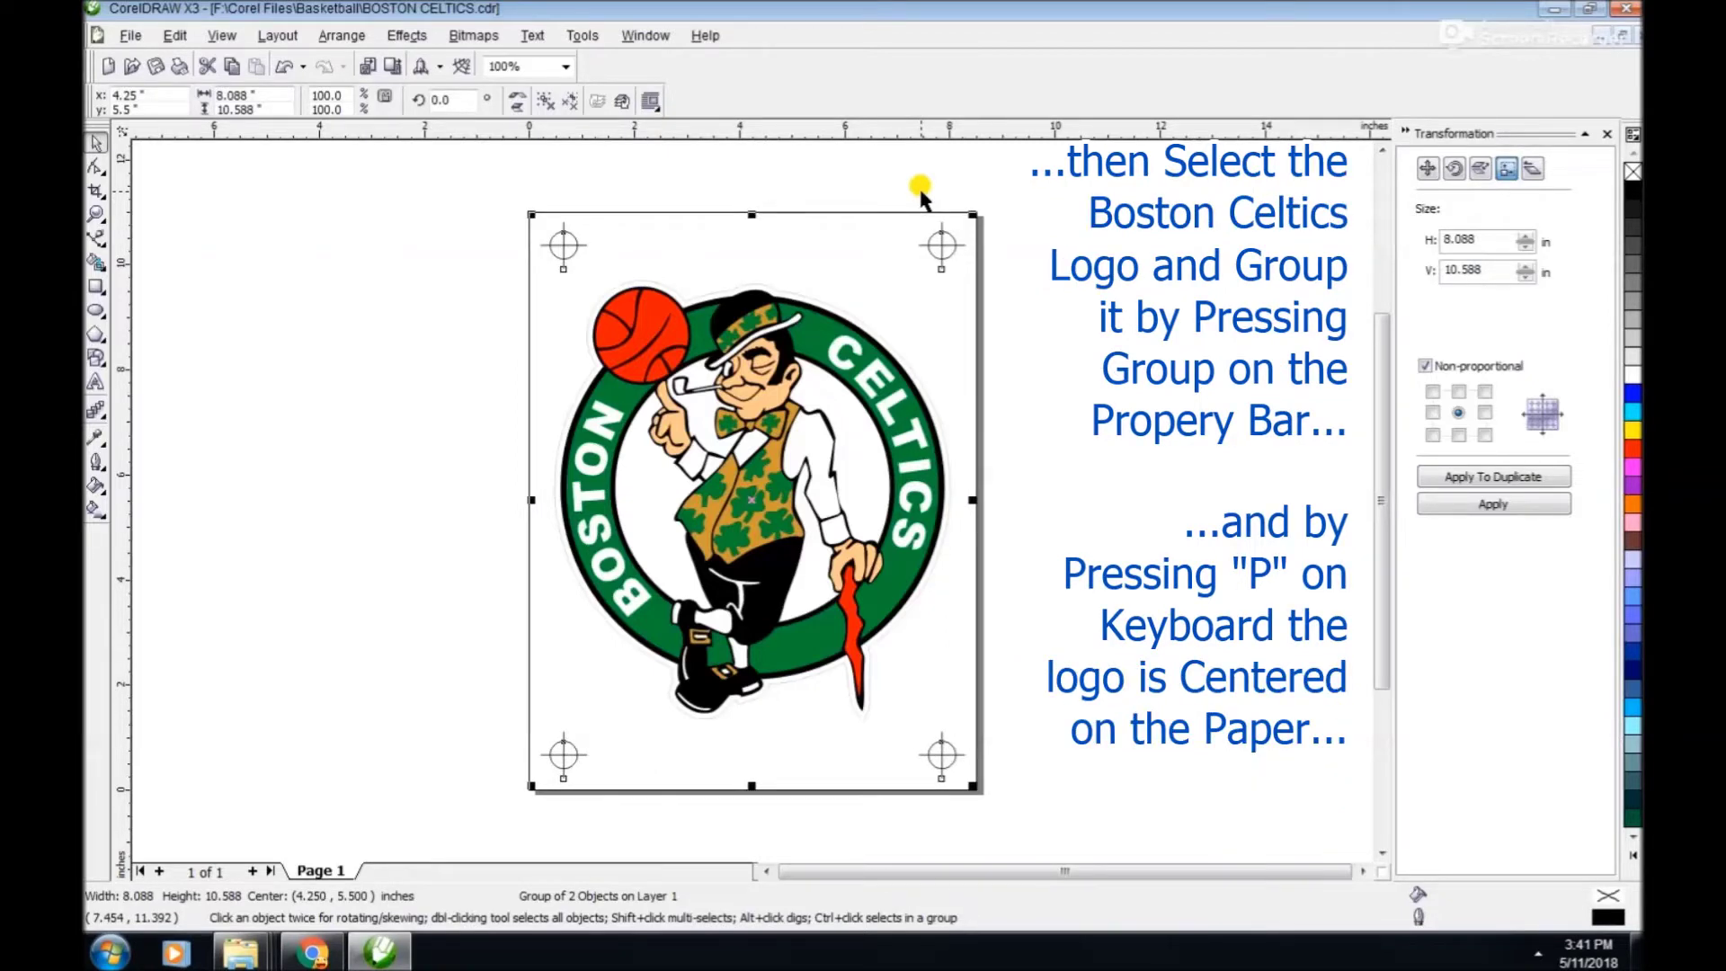
Group all the Boston Celtics logo objects and center the logo group on the page.
{"action": "left_click_drag", "start_coordinate": [490, 275], "coordinate": [1050, 730]}
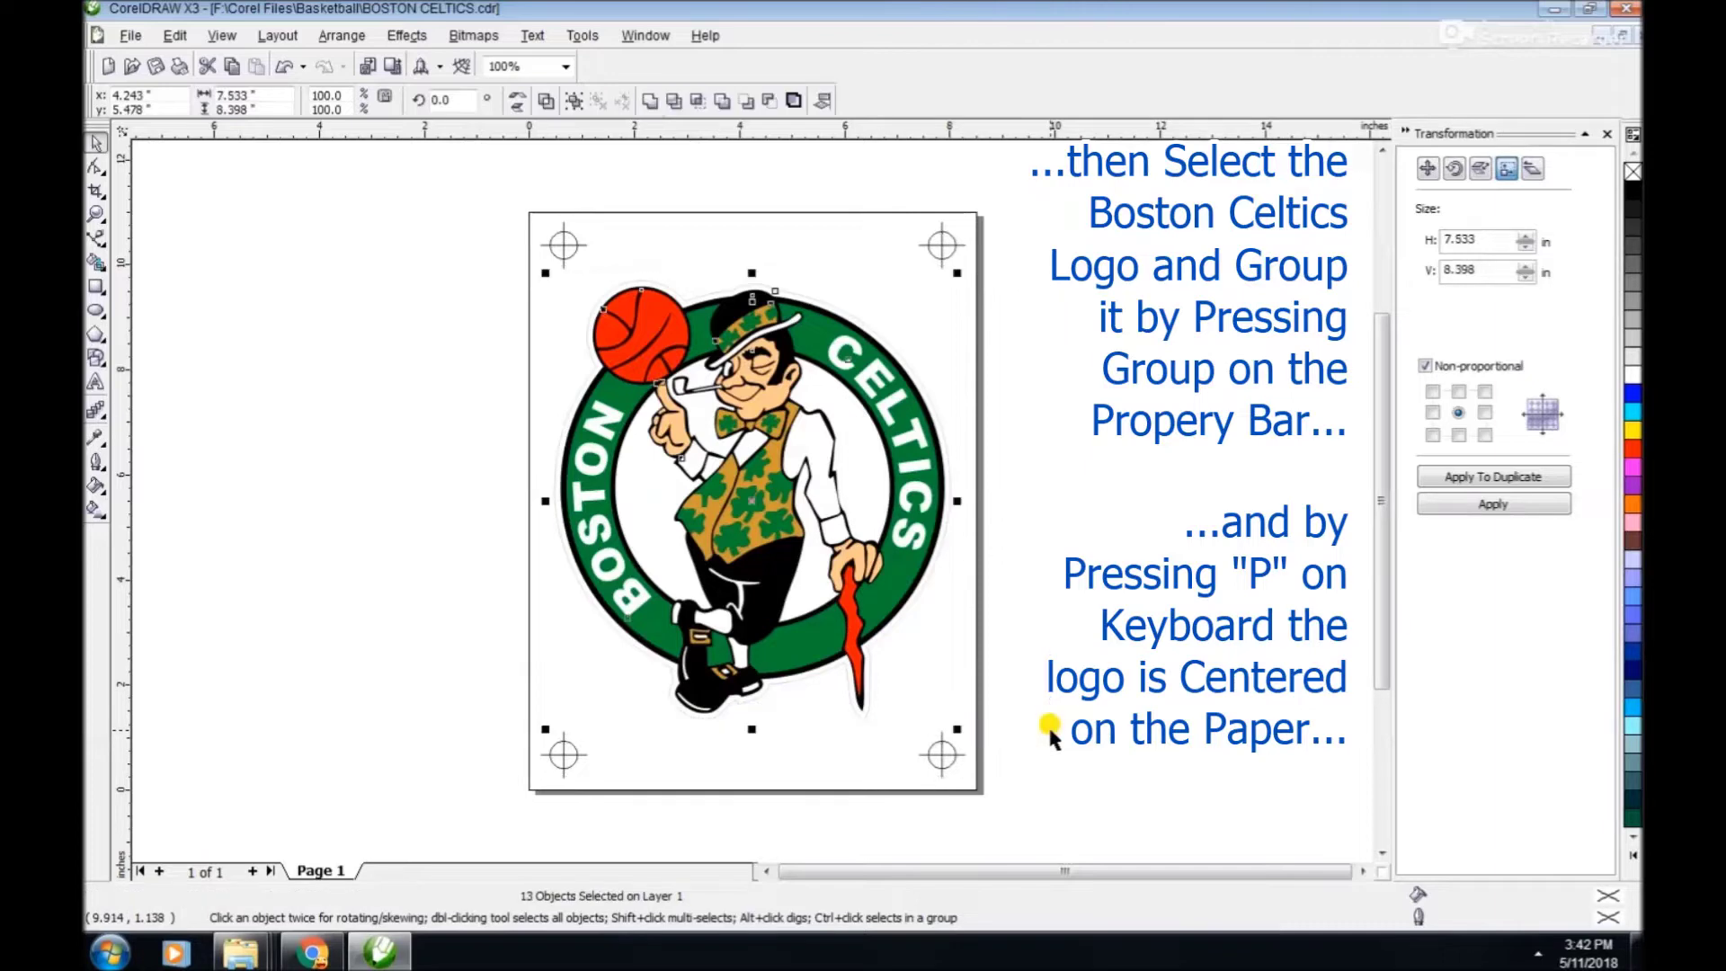
{"action": "left_click", "coordinate": [573, 102]}
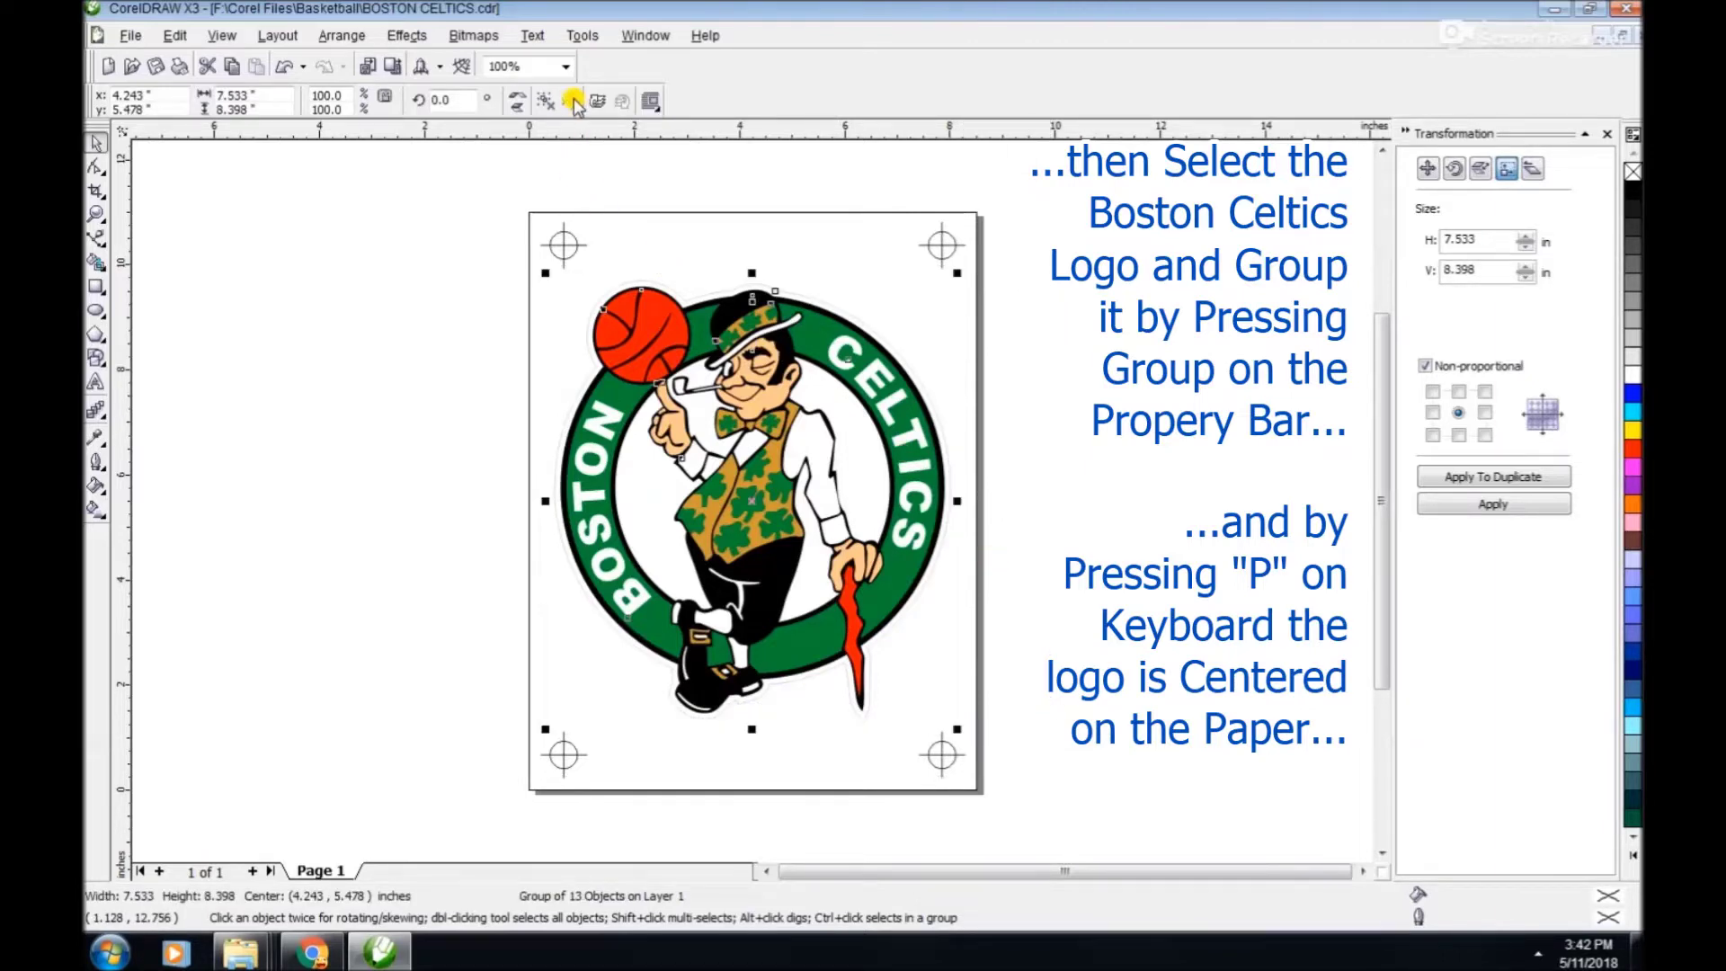
{"action": "key", "text": "p"}
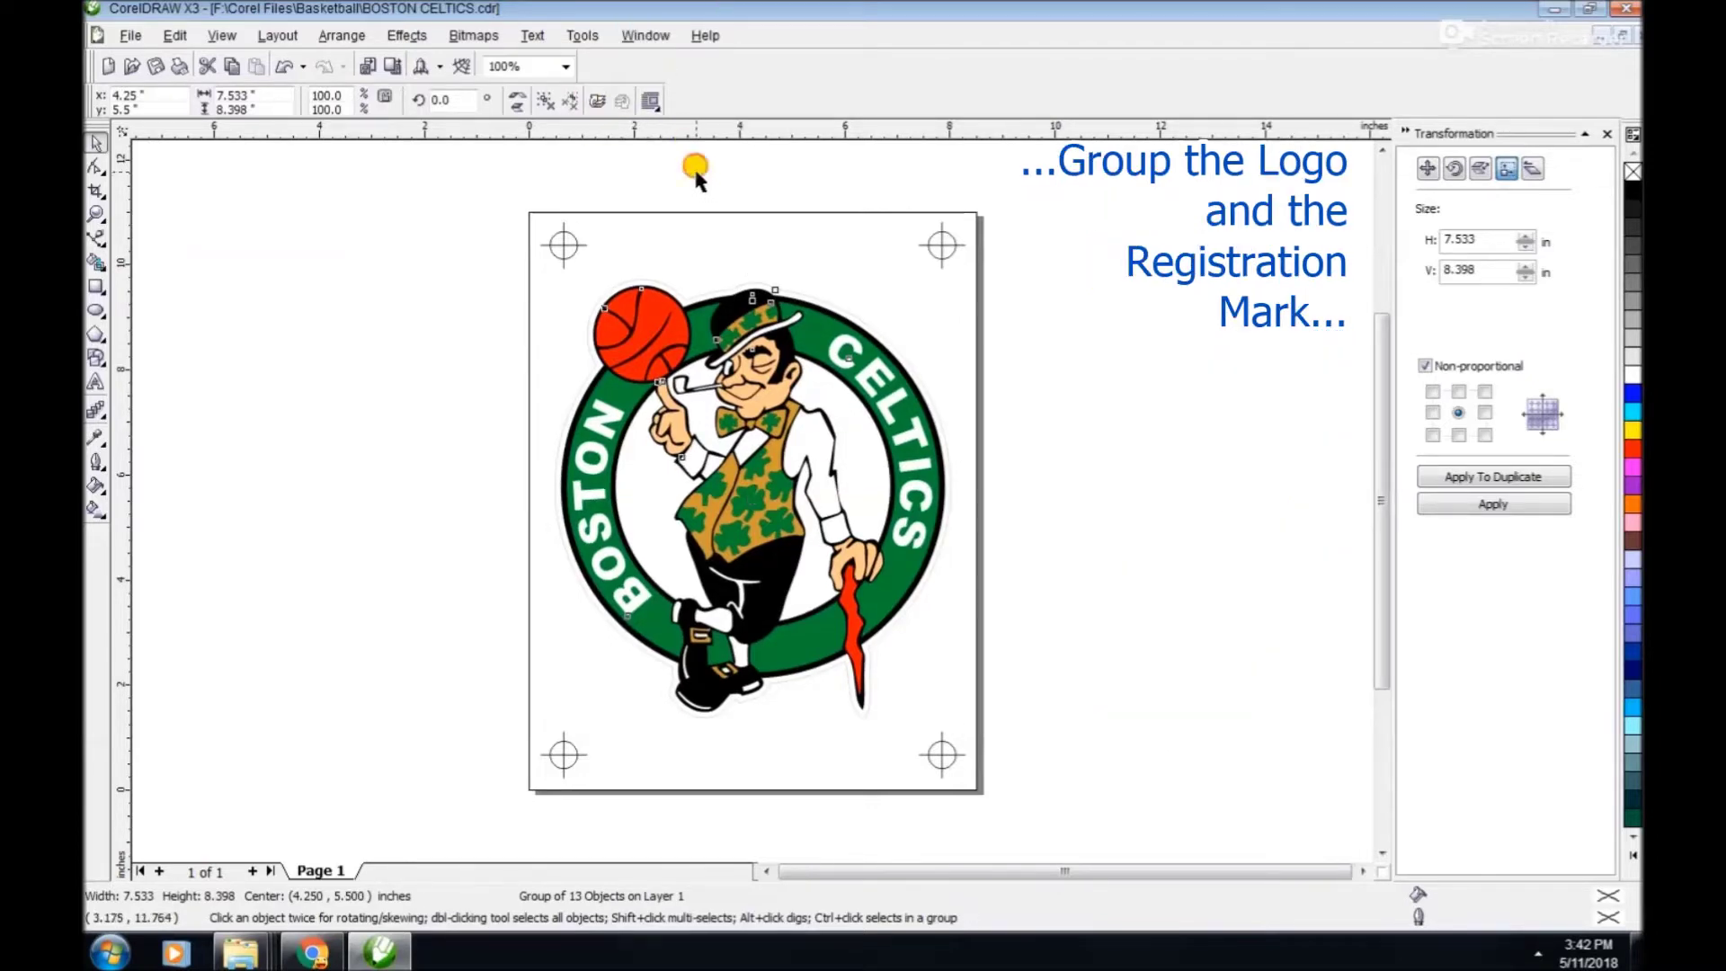
Group the logo with the registration marks into one combined object.
{"action": "left_click", "coordinate": [665, 172]}
{"action": "left_click_drag", "start_coordinate": [446, 175], "coordinate": [1114, 834]}
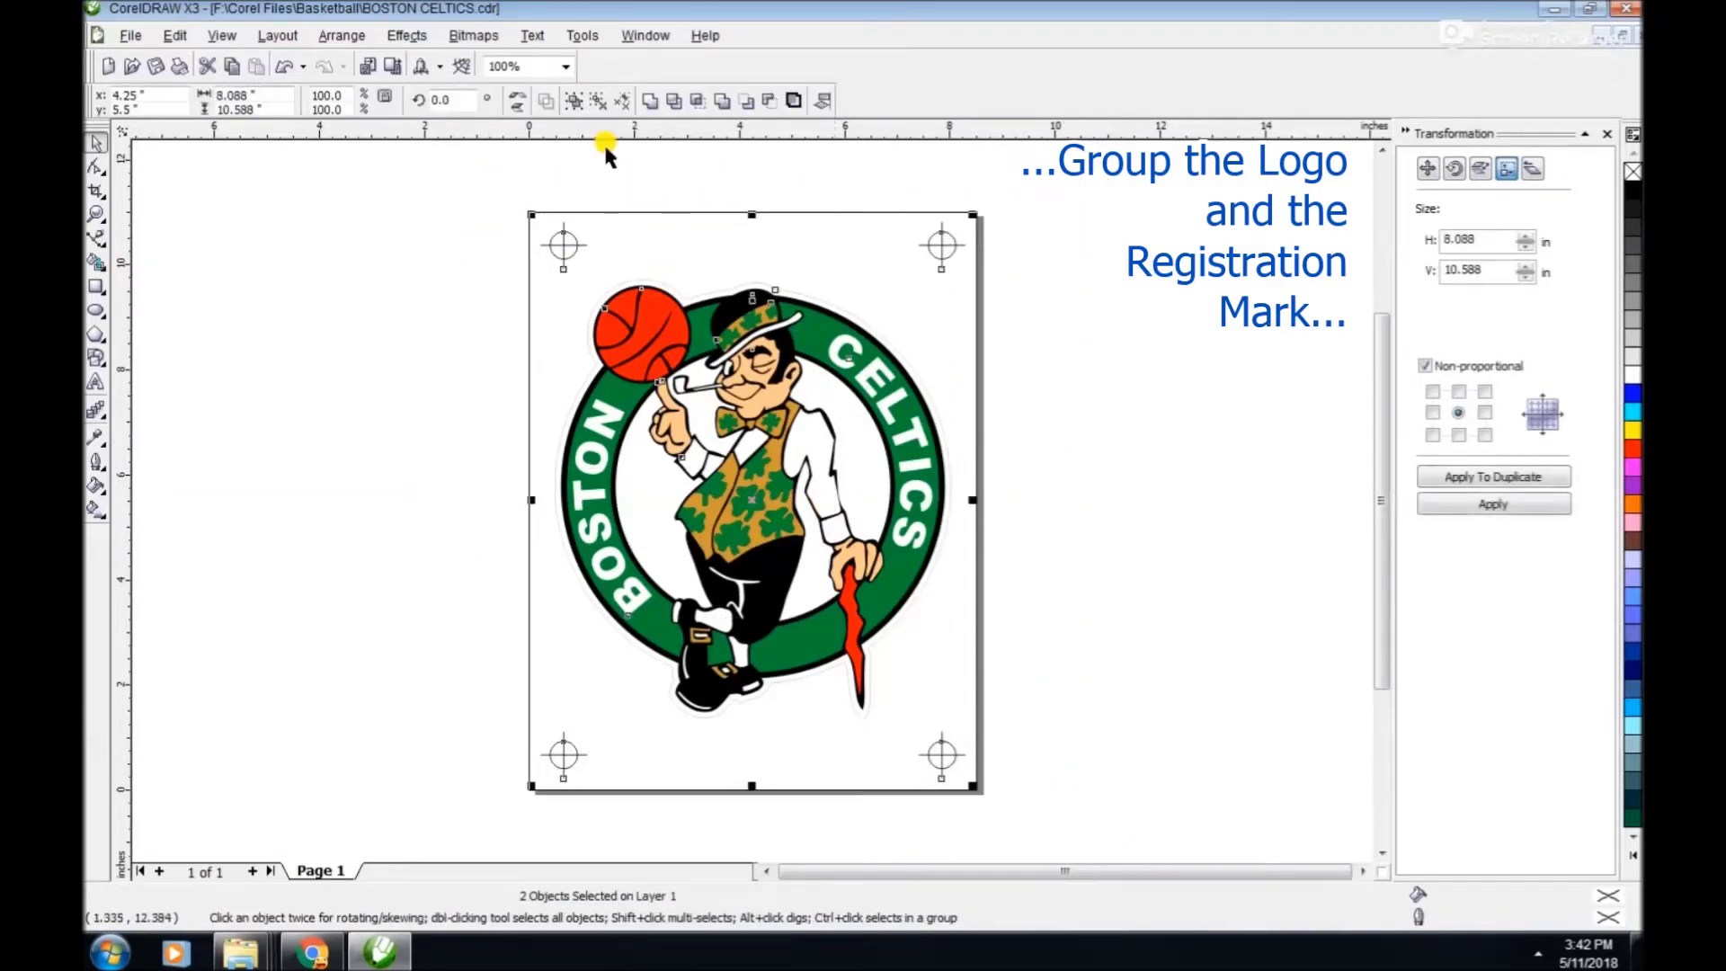
{"action": "left_click", "coordinate": [572, 103]}
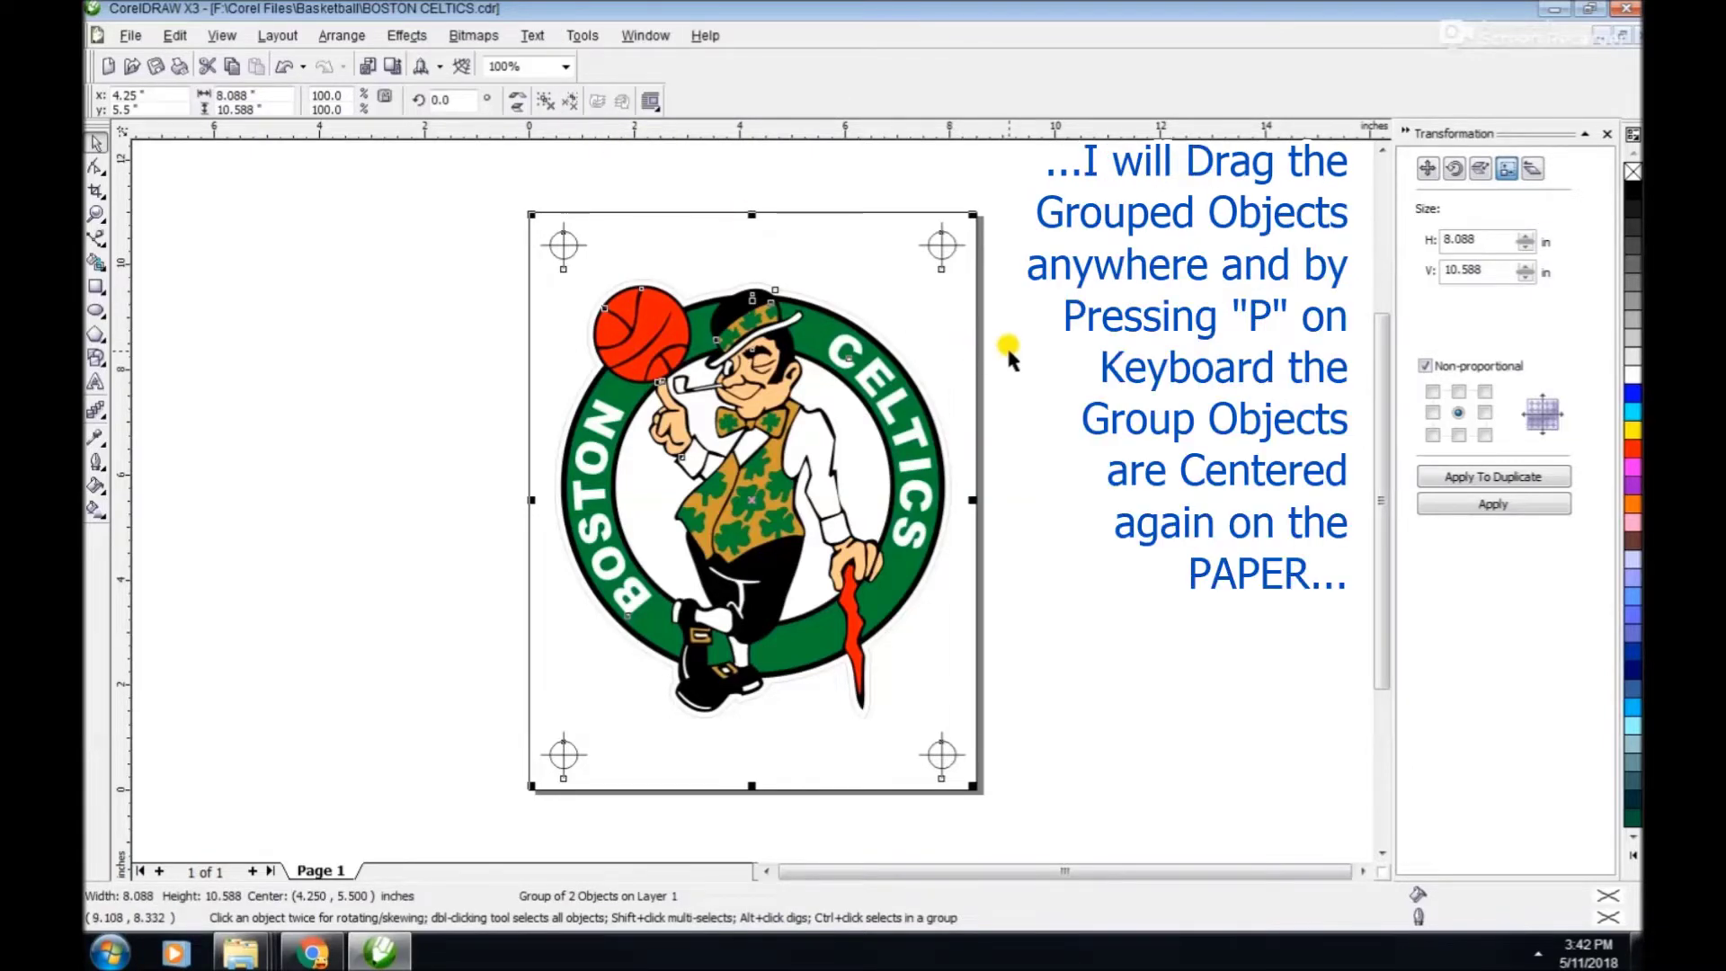
Move the combined logo and registration mark group off the page and center it back on the page, twice.
{"action": "key", "text": "F3"}
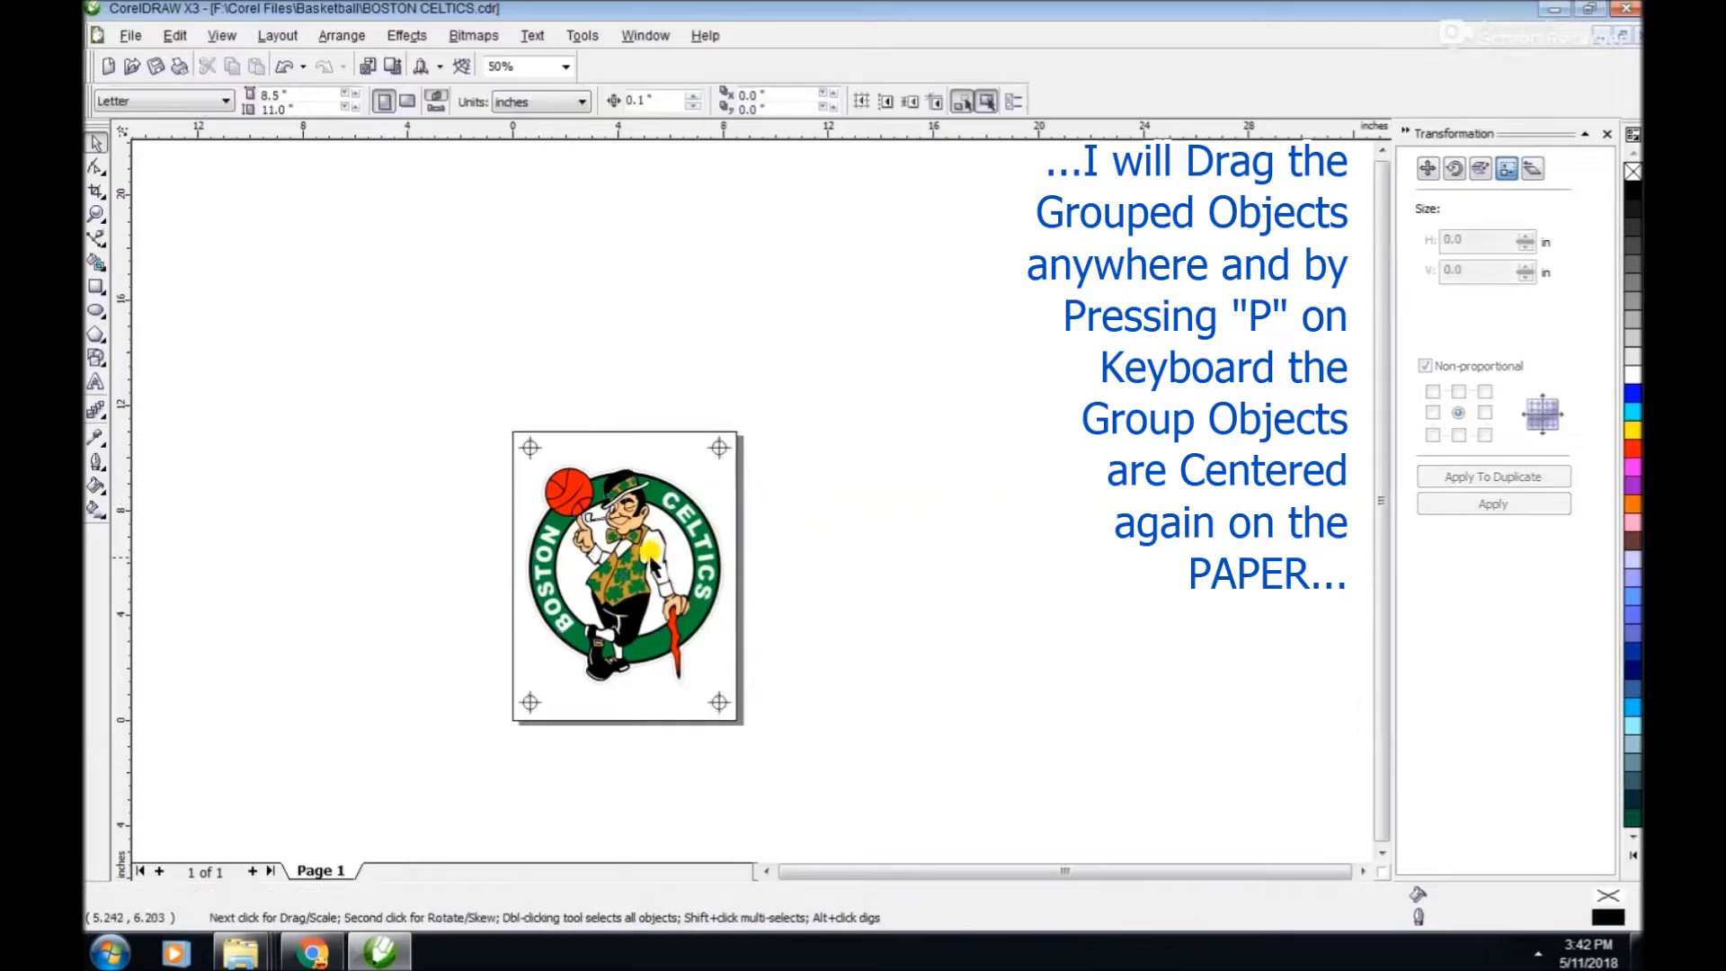
{"action": "left_click_drag", "start_coordinate": [712, 690], "coordinate": [1148, 559]}
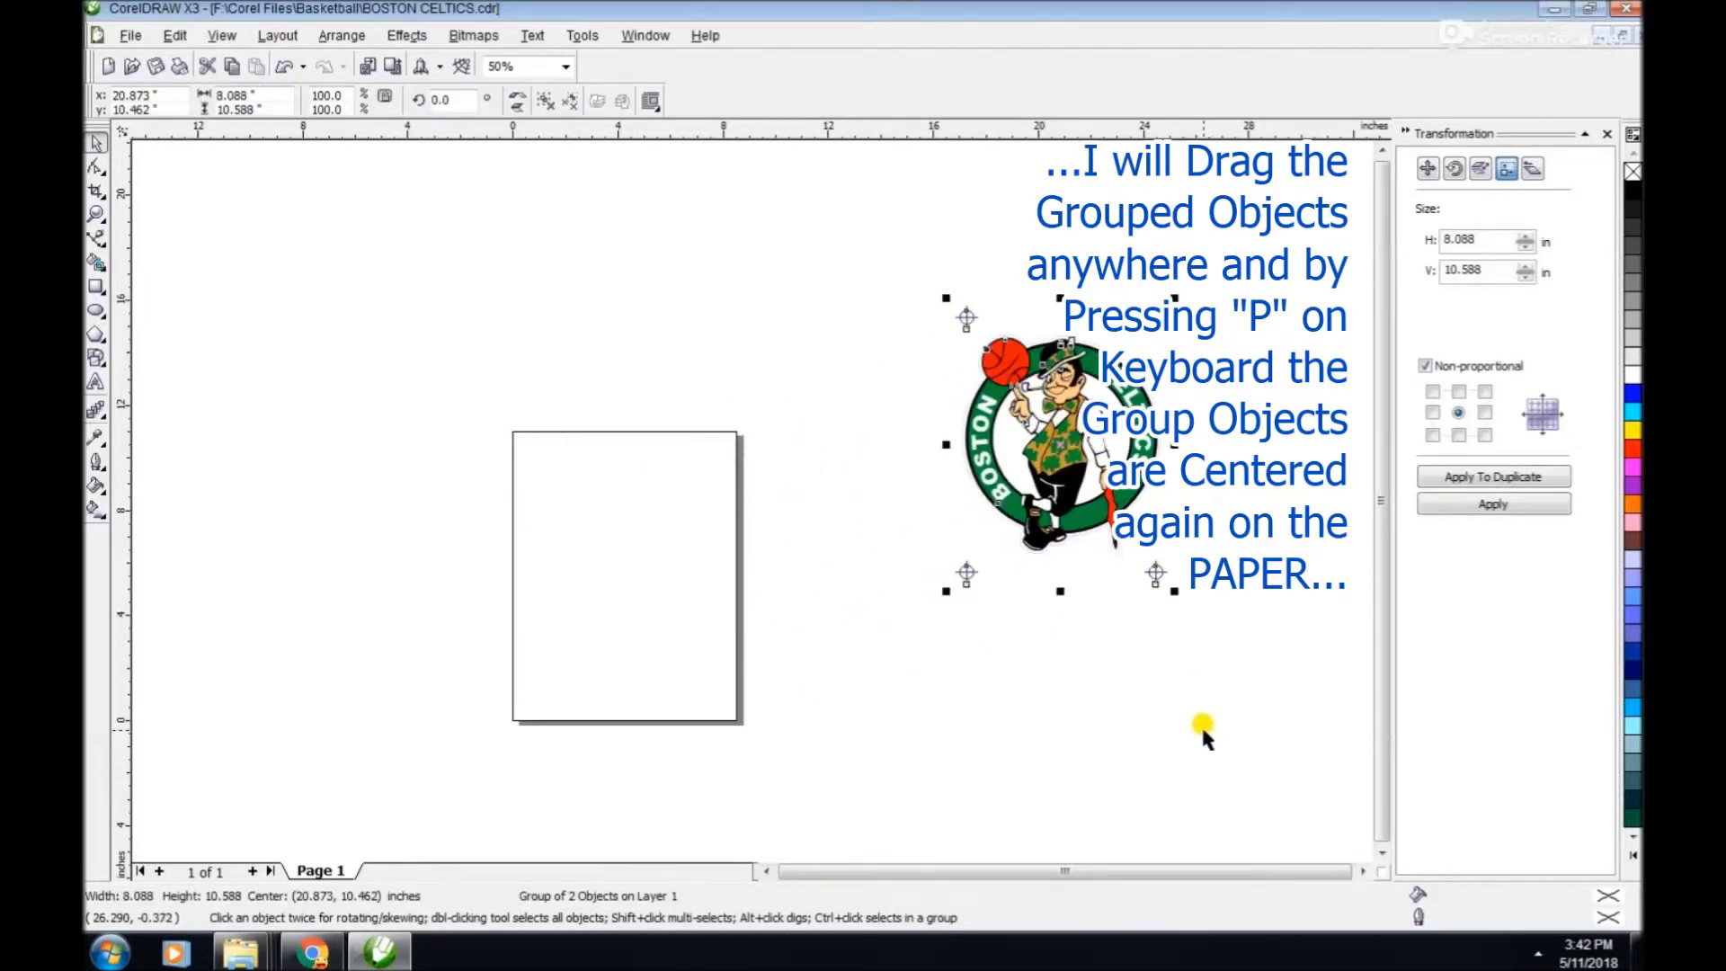
{"action": "key", "text": "p"}
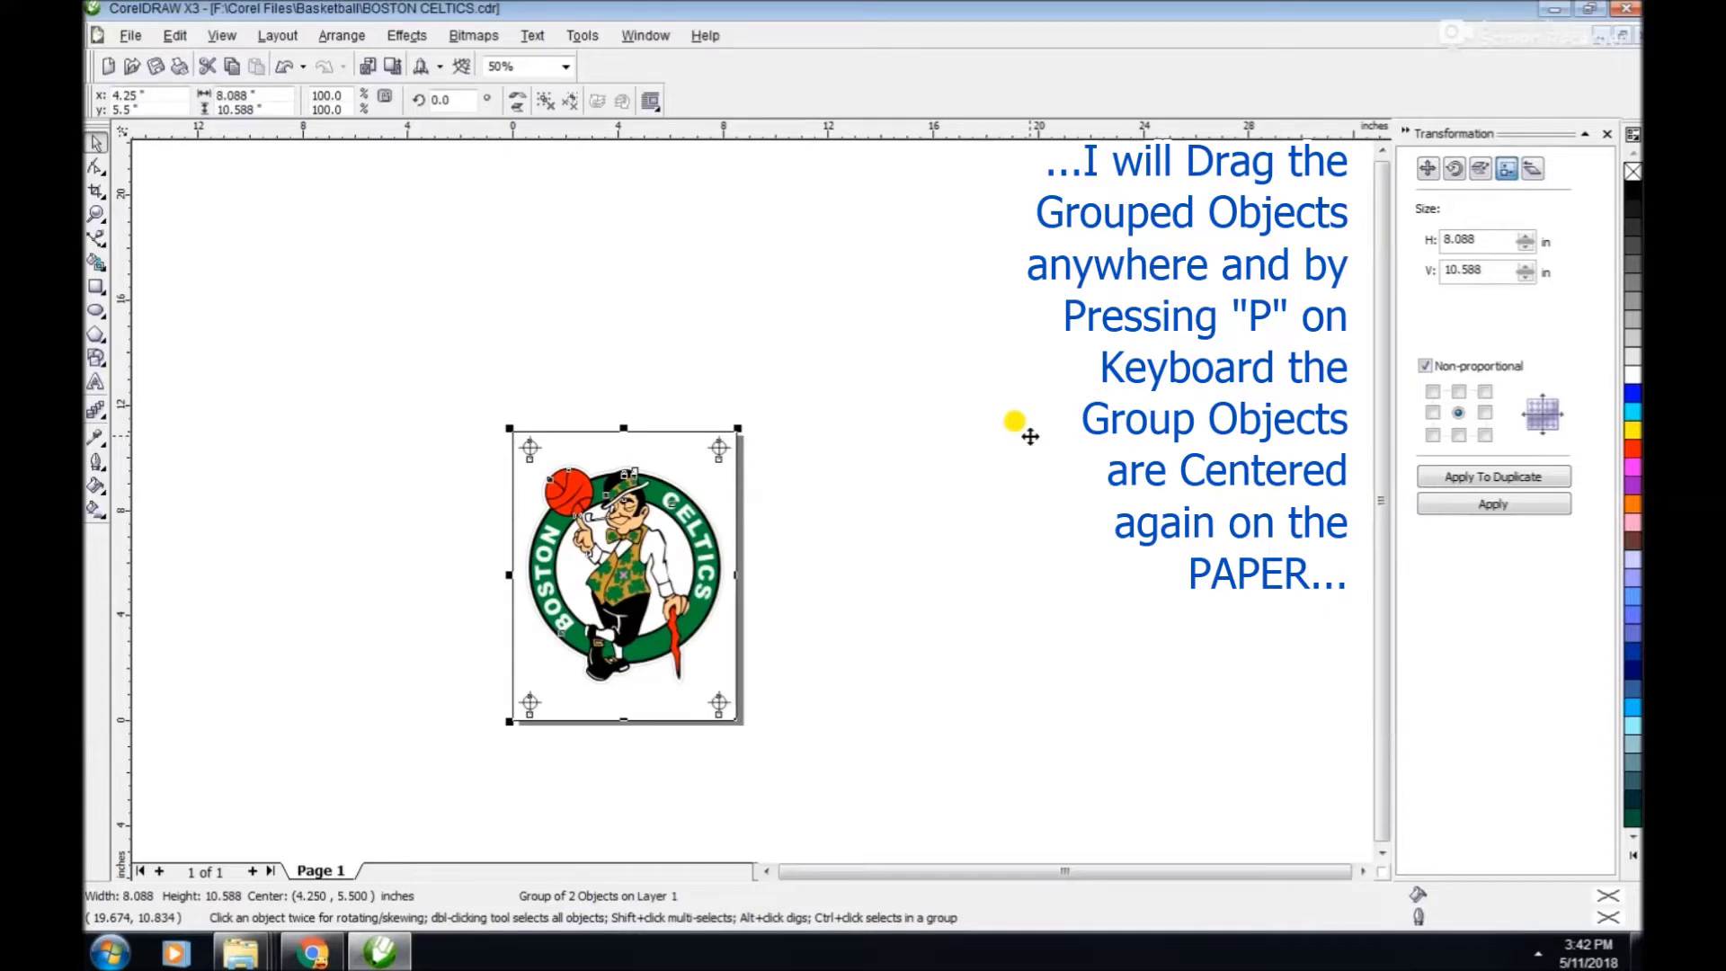
{"action": "left_click", "coordinate": [800, 598]}
{"action": "left_click_drag", "start_coordinate": [615, 611], "coordinate": [831, 335]}
{"action": "key", "text": "p"}
Duplicate the combined group and place the copy just above the page, at about X 4.226 in, Y 16.952 in.
{"action": "left_click", "coordinate": [94, 214]}
{"action": "left_click_drag", "start_coordinate": [470, 349], "coordinate": [793, 766]}
{"action": "left_click", "coordinate": [96, 144]}
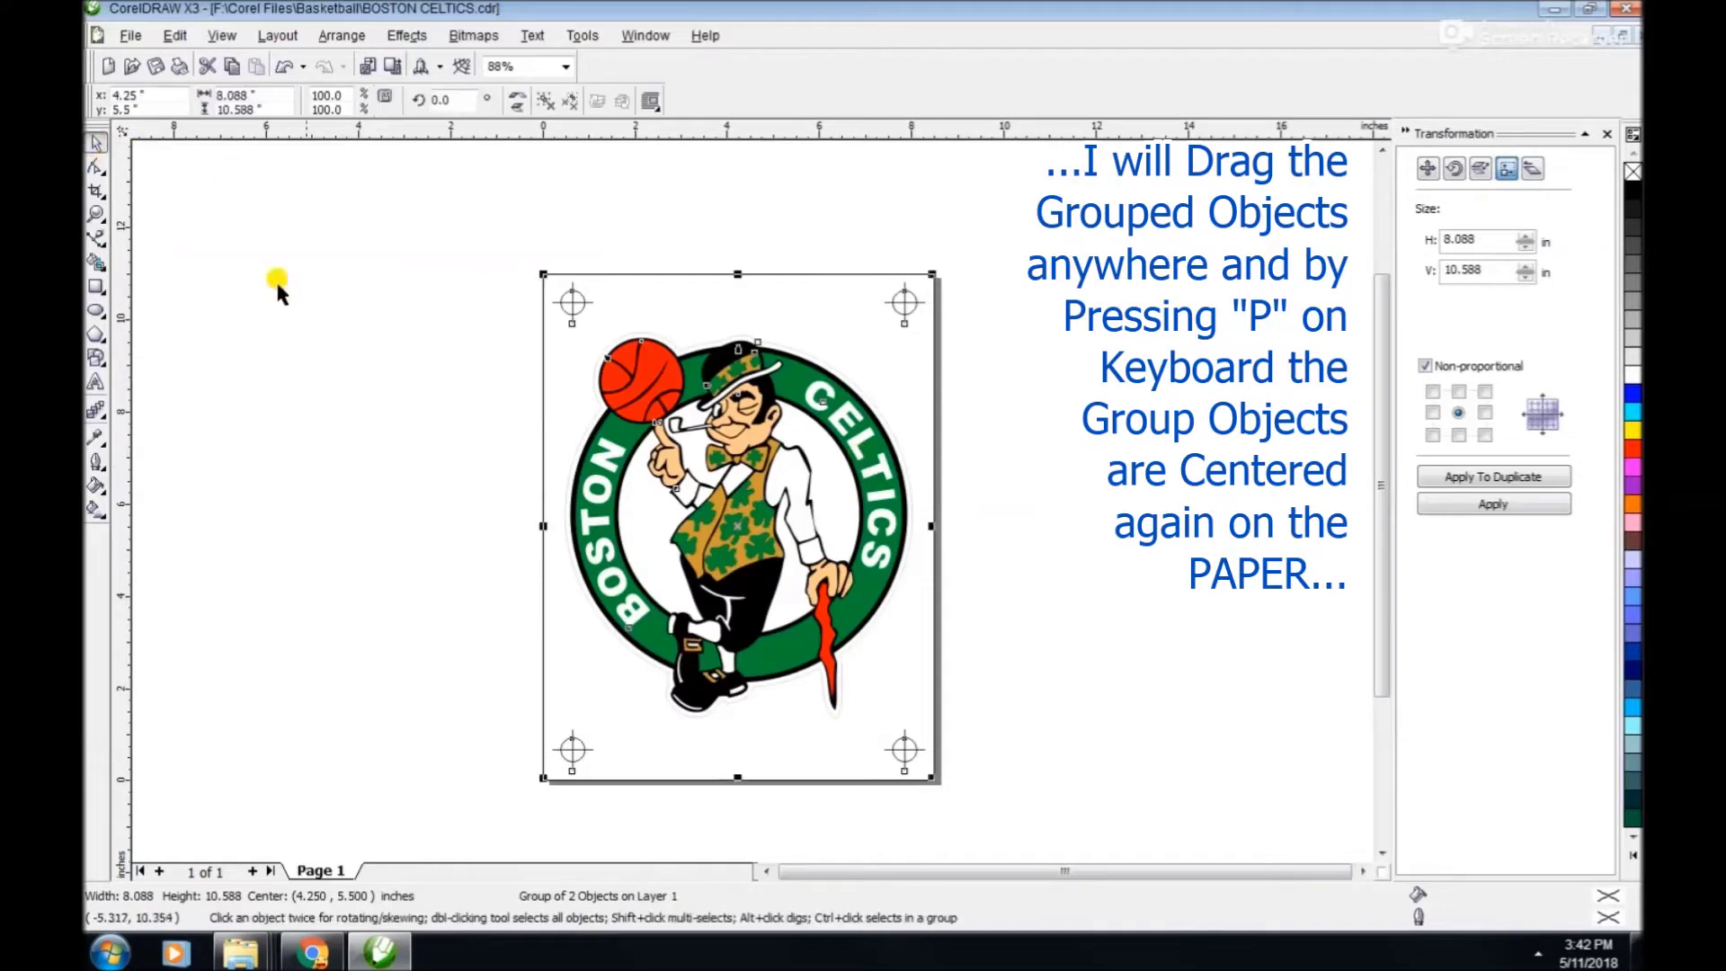
{"action": "left_click", "coordinate": [309, 315]}
{"action": "left_click", "coordinate": [828, 459]}
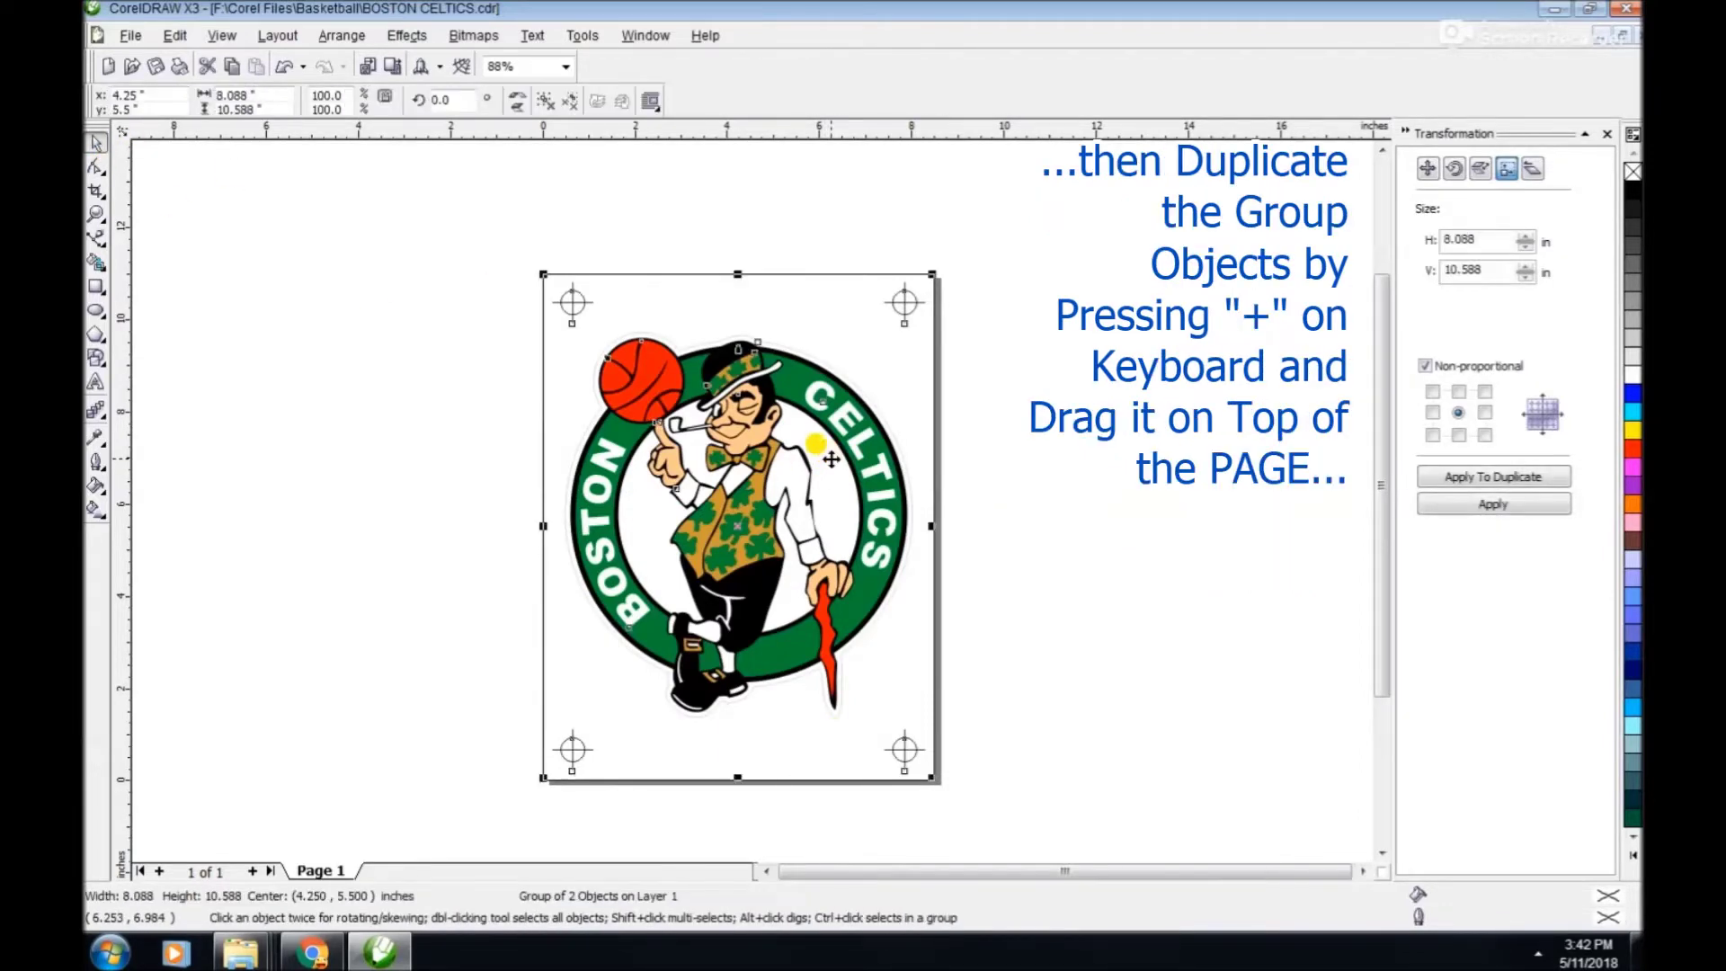
{"action": "key", "text": "plus"}
{"action": "left_click_drag", "start_coordinate": [751, 674], "coordinate": [748, 235]}
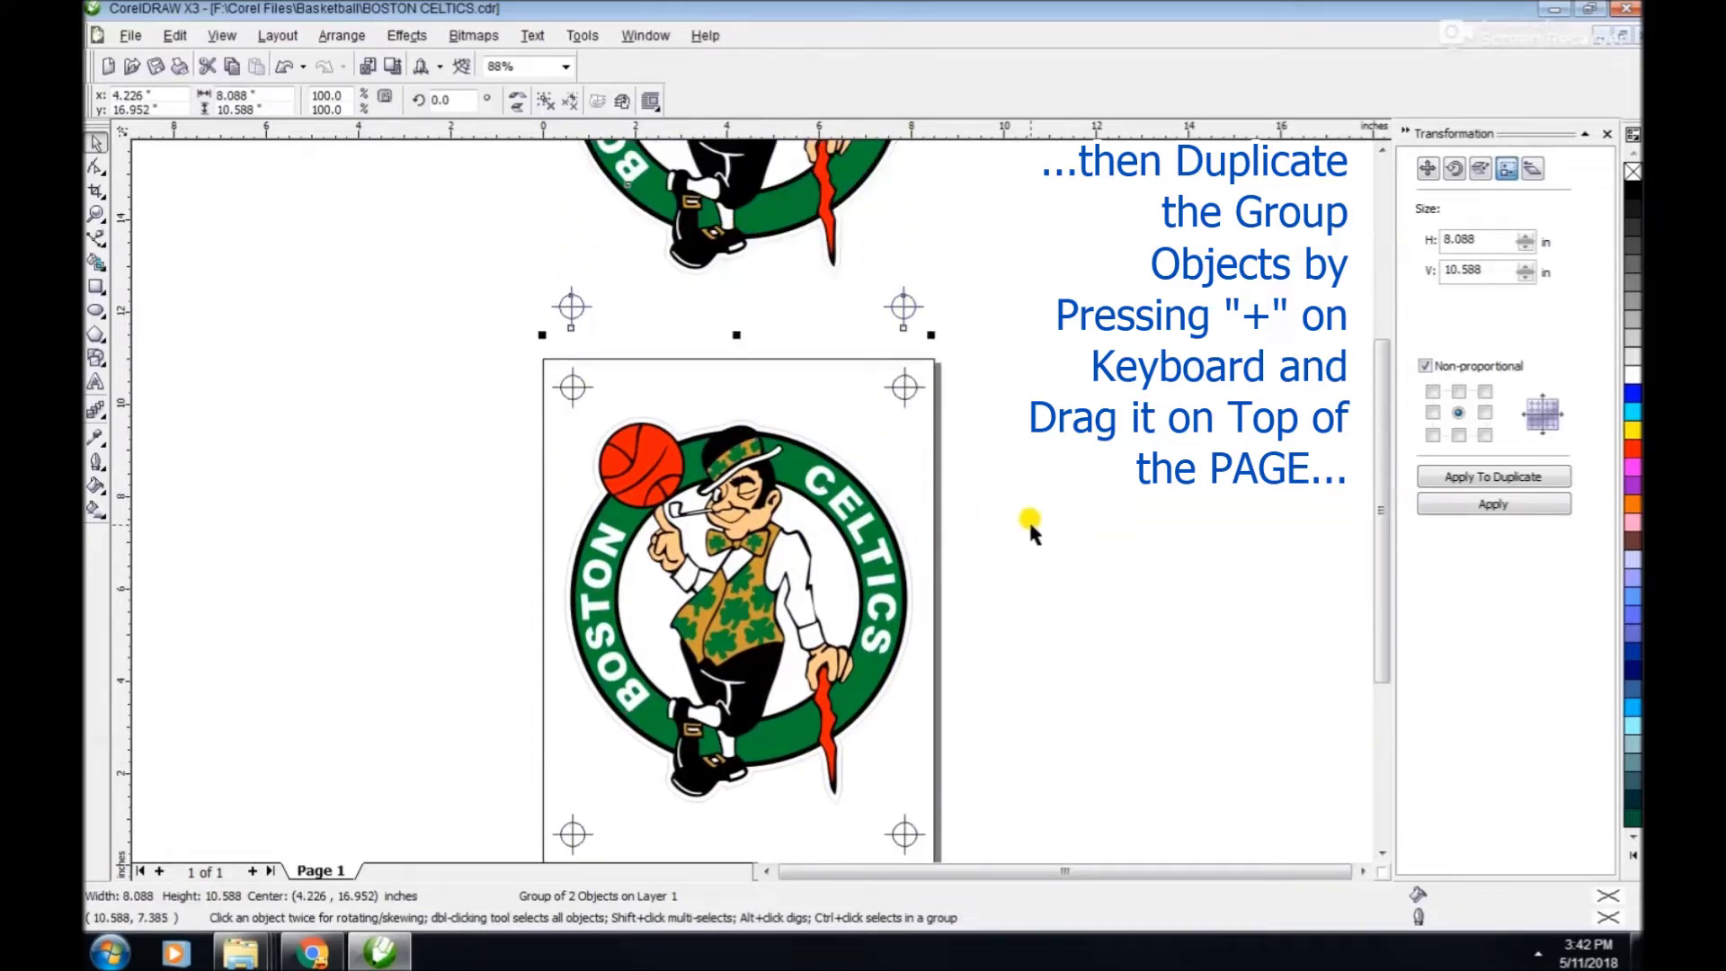
{"action": "left_click", "coordinate": [1056, 516]}
{"action": "key", "text": "Tab"}
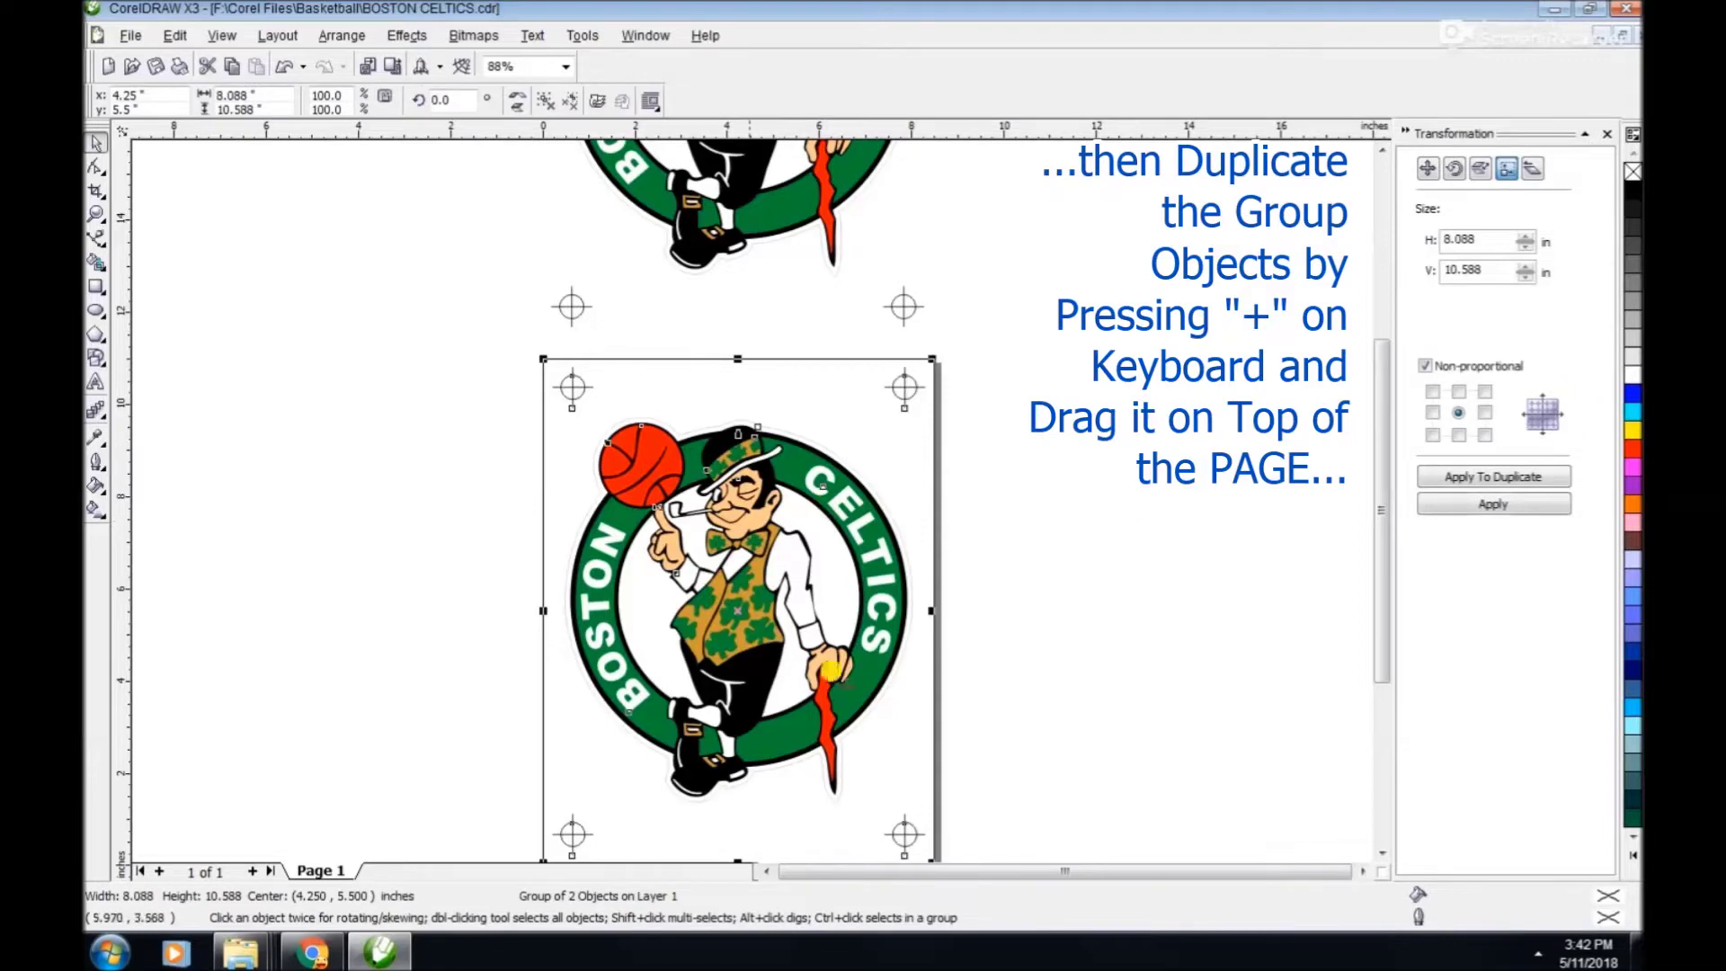
Add six blank pages after page 1 to make a seven-page document.
{"action": "left_click", "coordinate": [252, 870]}
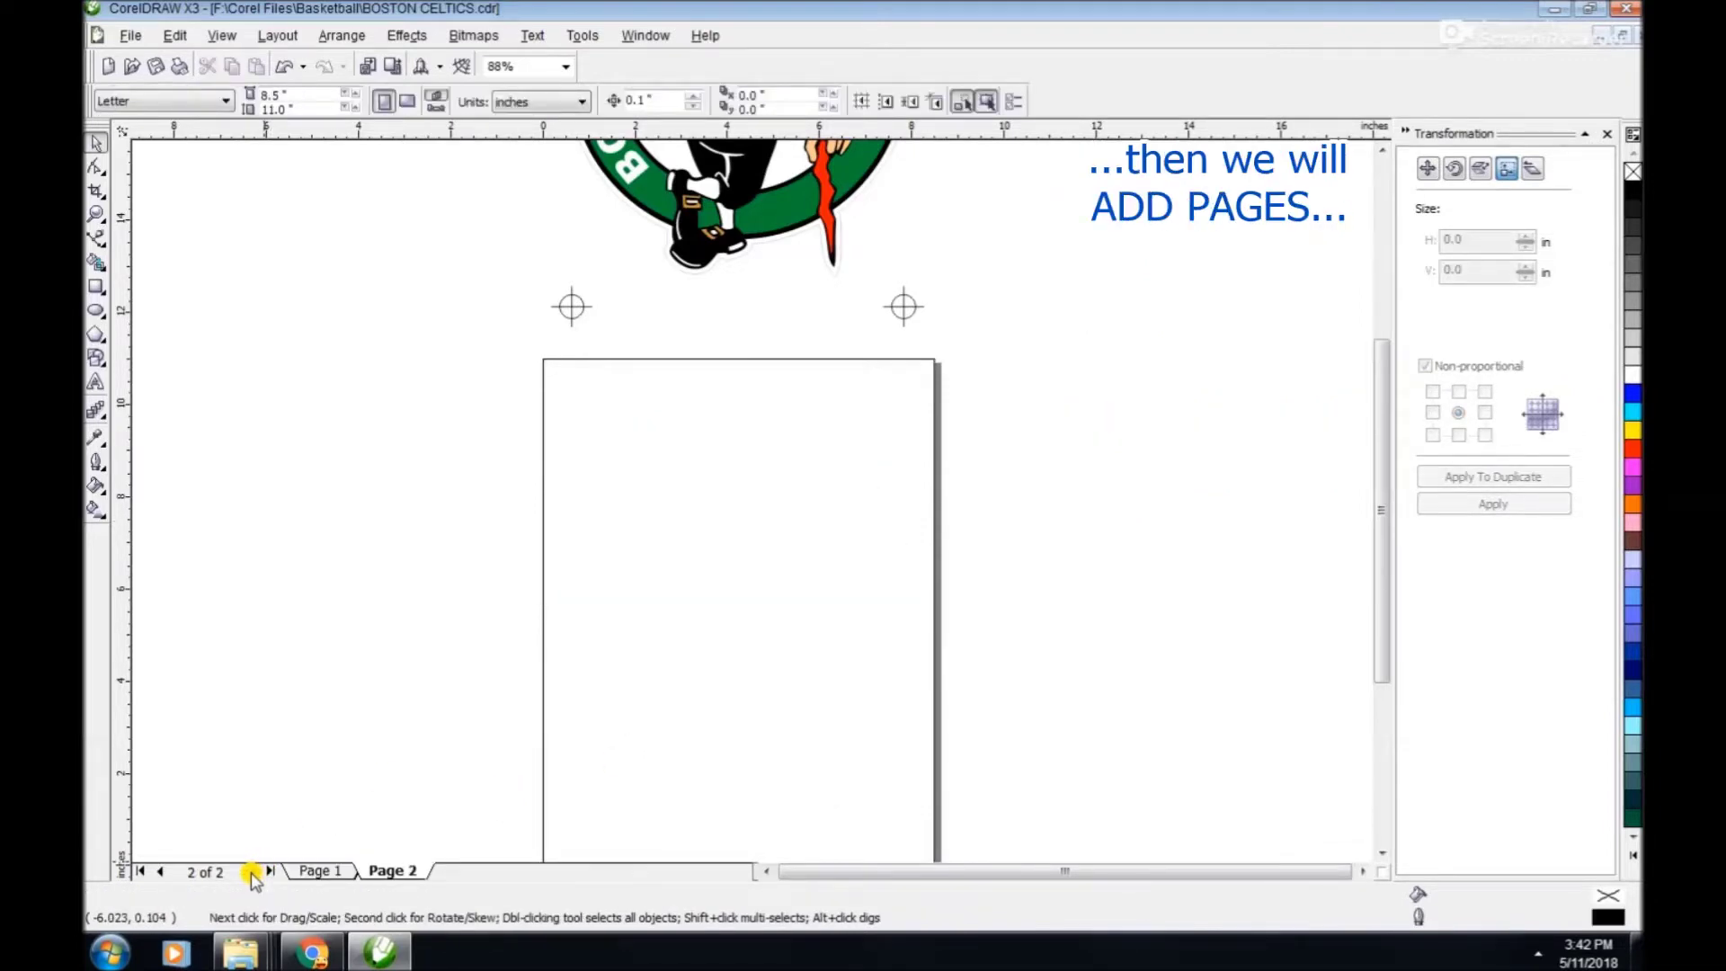
{"action": "left_click", "coordinate": [252, 872]}
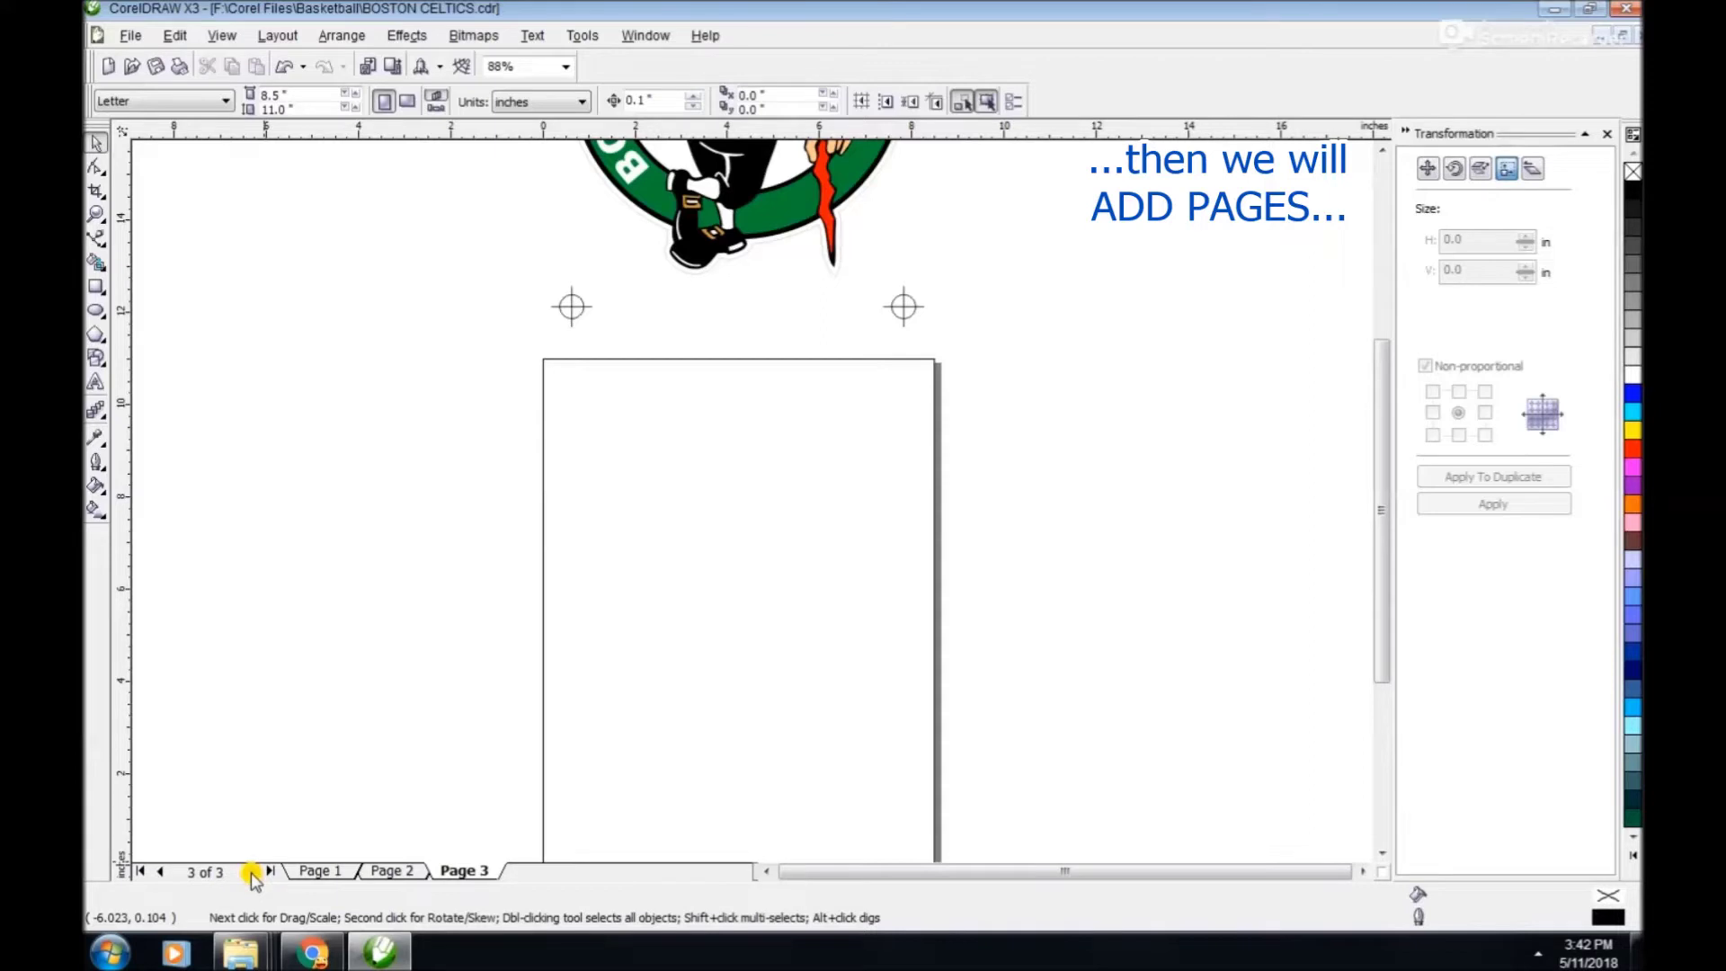
{"action": "left_click", "coordinate": [251, 872]}
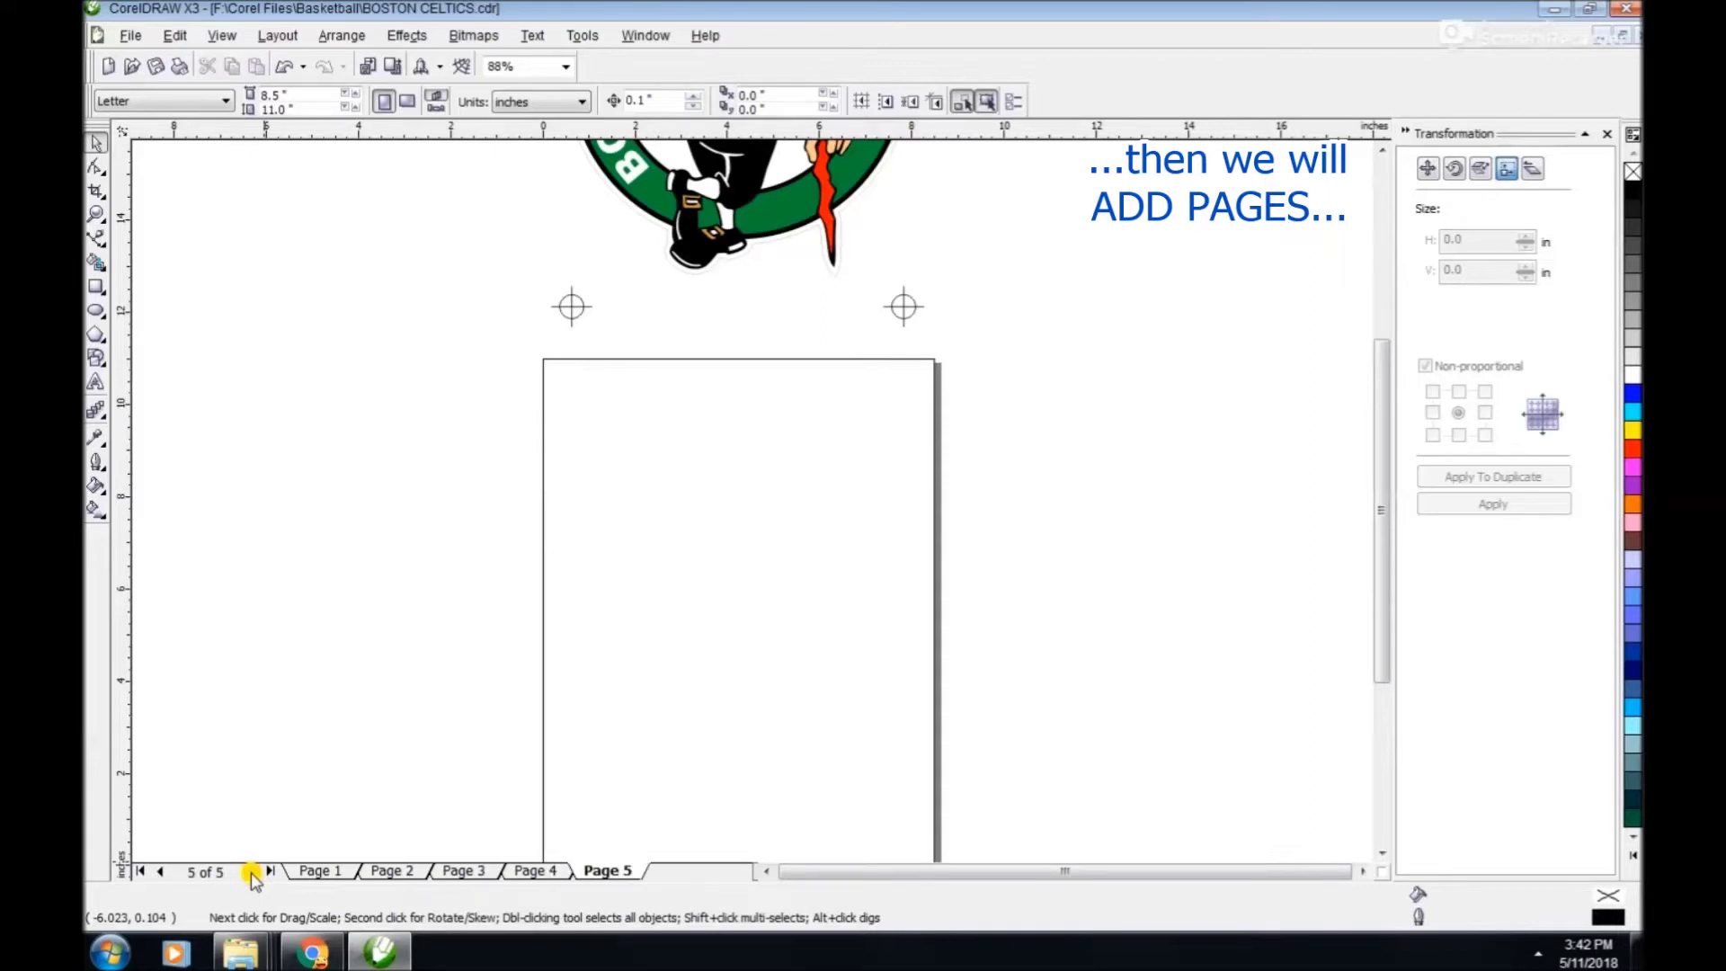
{"action": "left_click", "coordinate": [251, 874]}
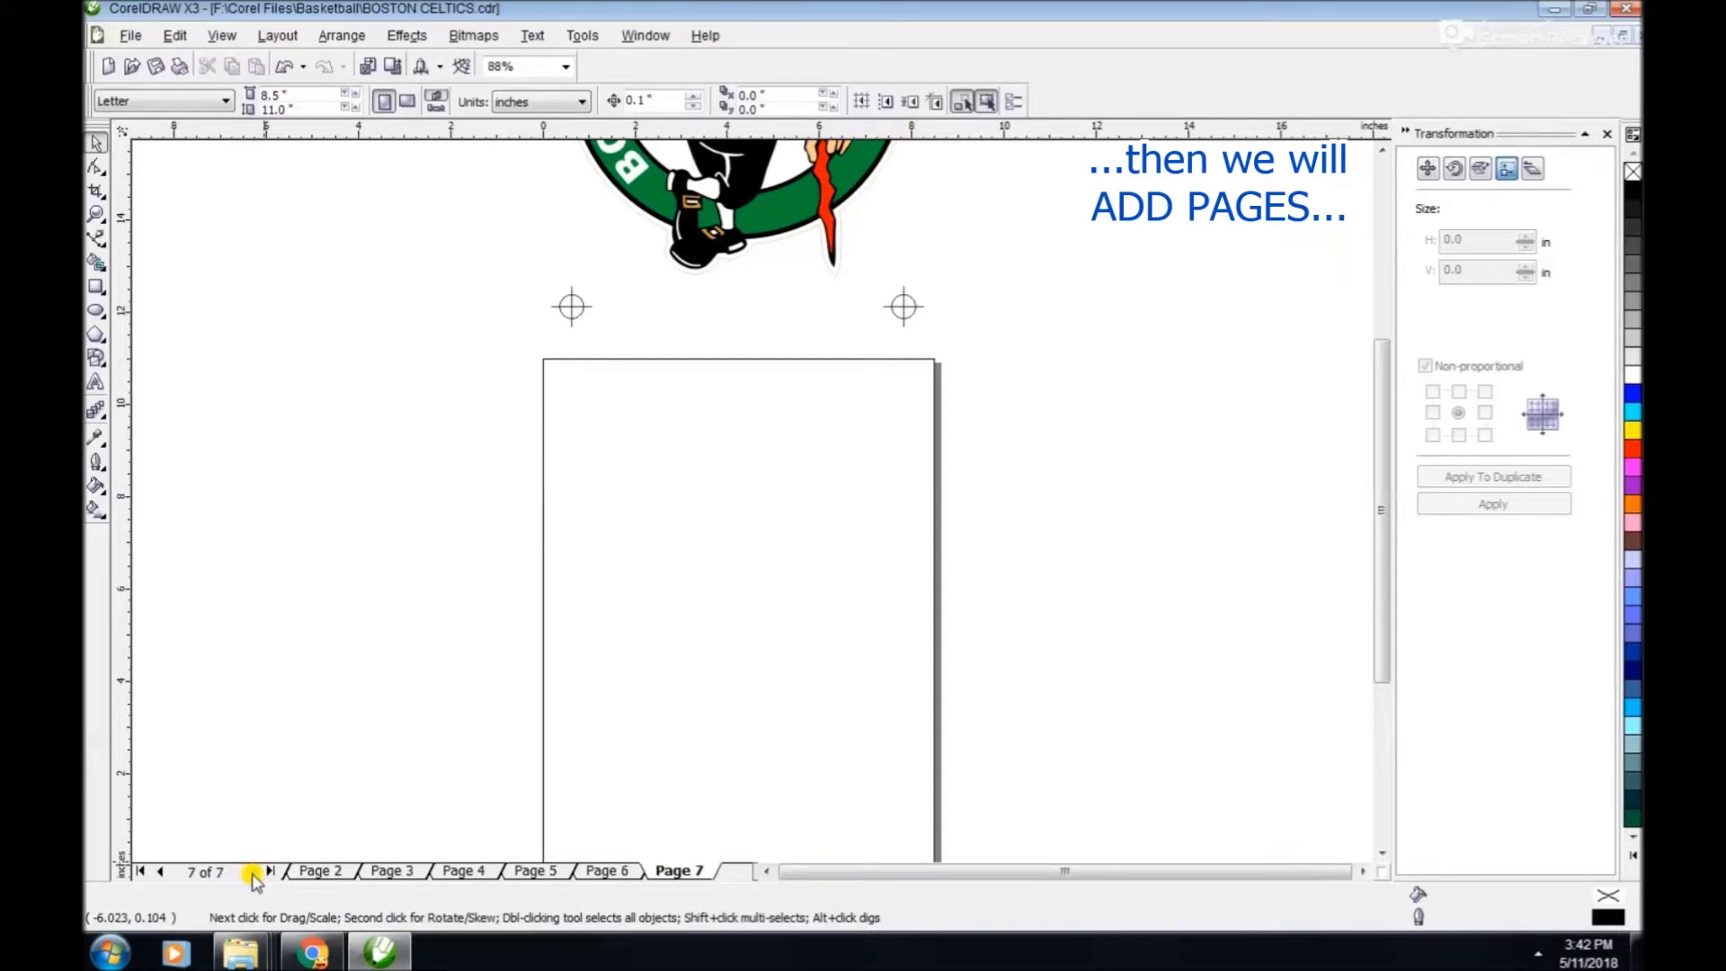
Duplicate the group above the page and center a copy on each of pages 2 and 3.
{"action": "left_click", "coordinate": [333, 870]}
{"action": "left_click", "coordinate": [755, 209]}
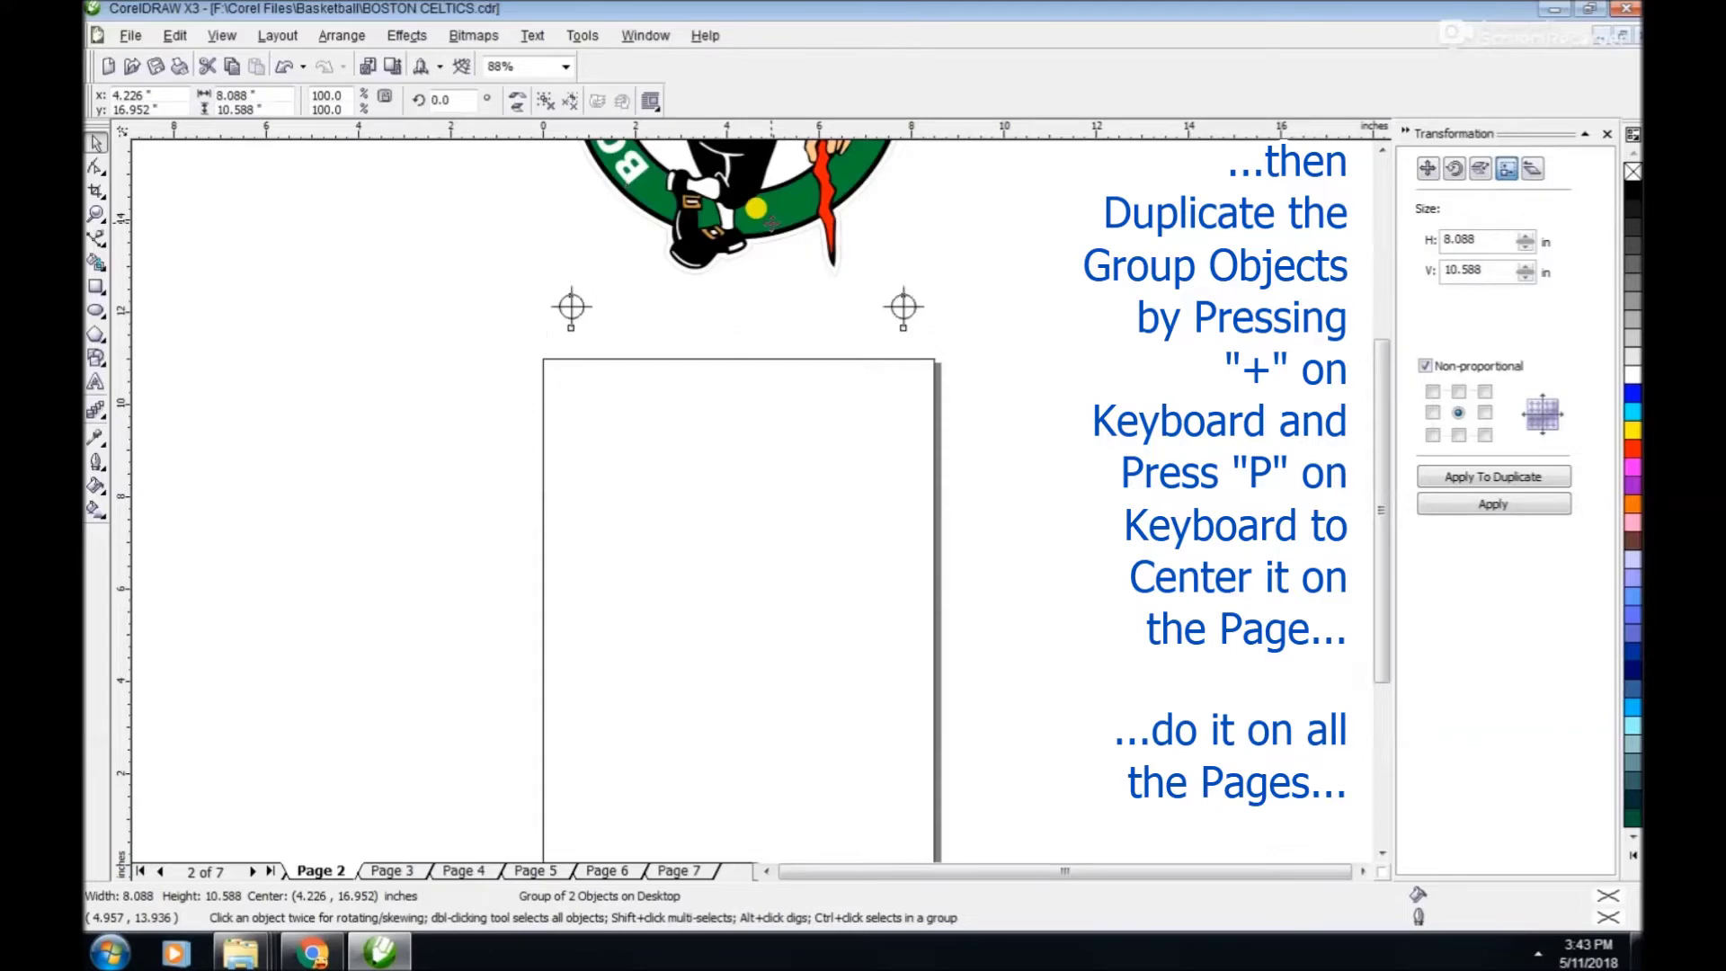
{"action": "key", "text": "plus"}
{"action": "key", "text": "p"}
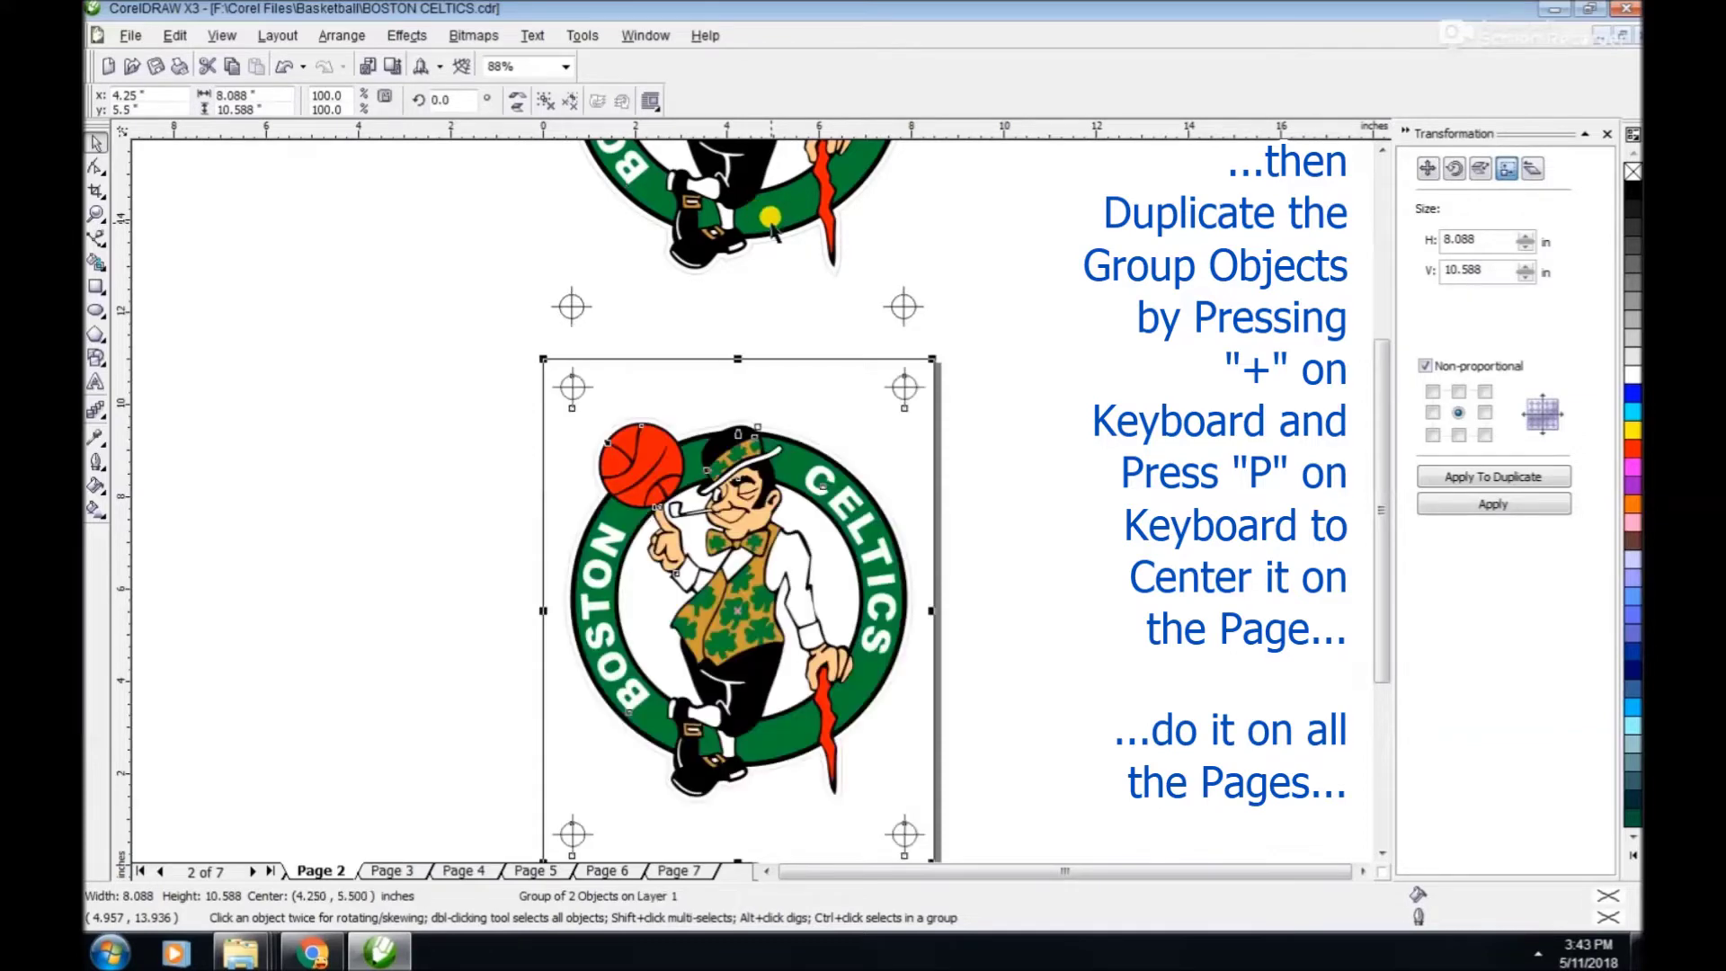
{"action": "left_click", "coordinate": [421, 870]}
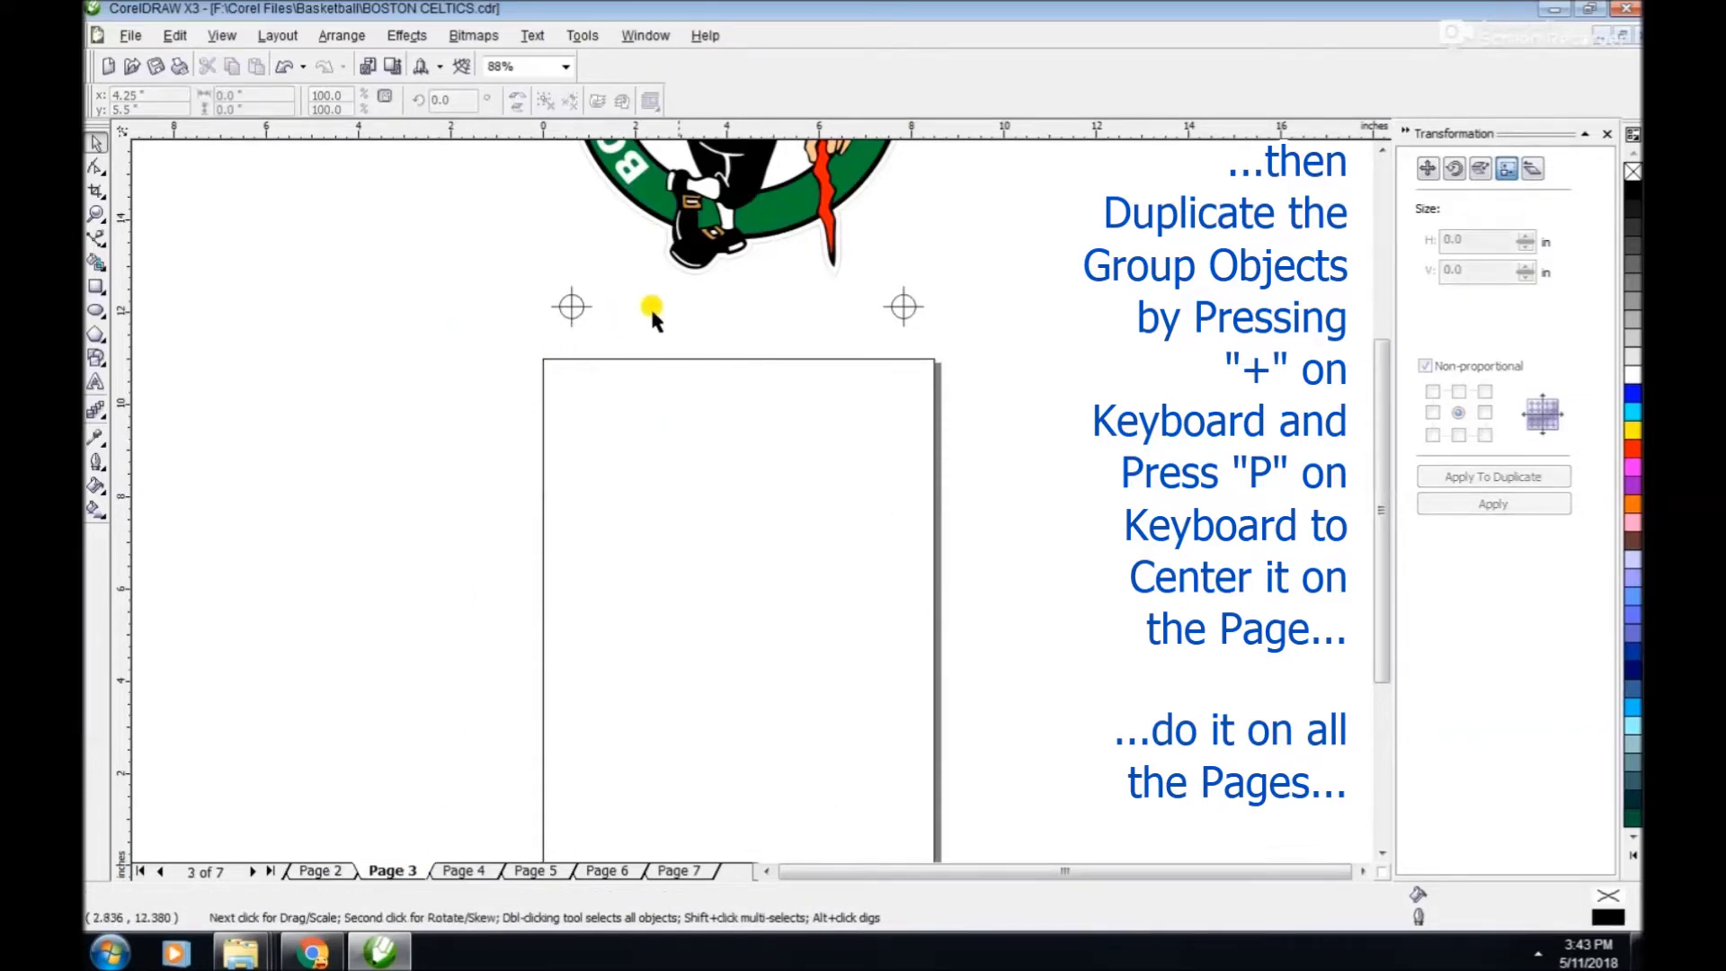
{"action": "left_click", "coordinate": [694, 227]}
{"action": "key", "text": "plus"}
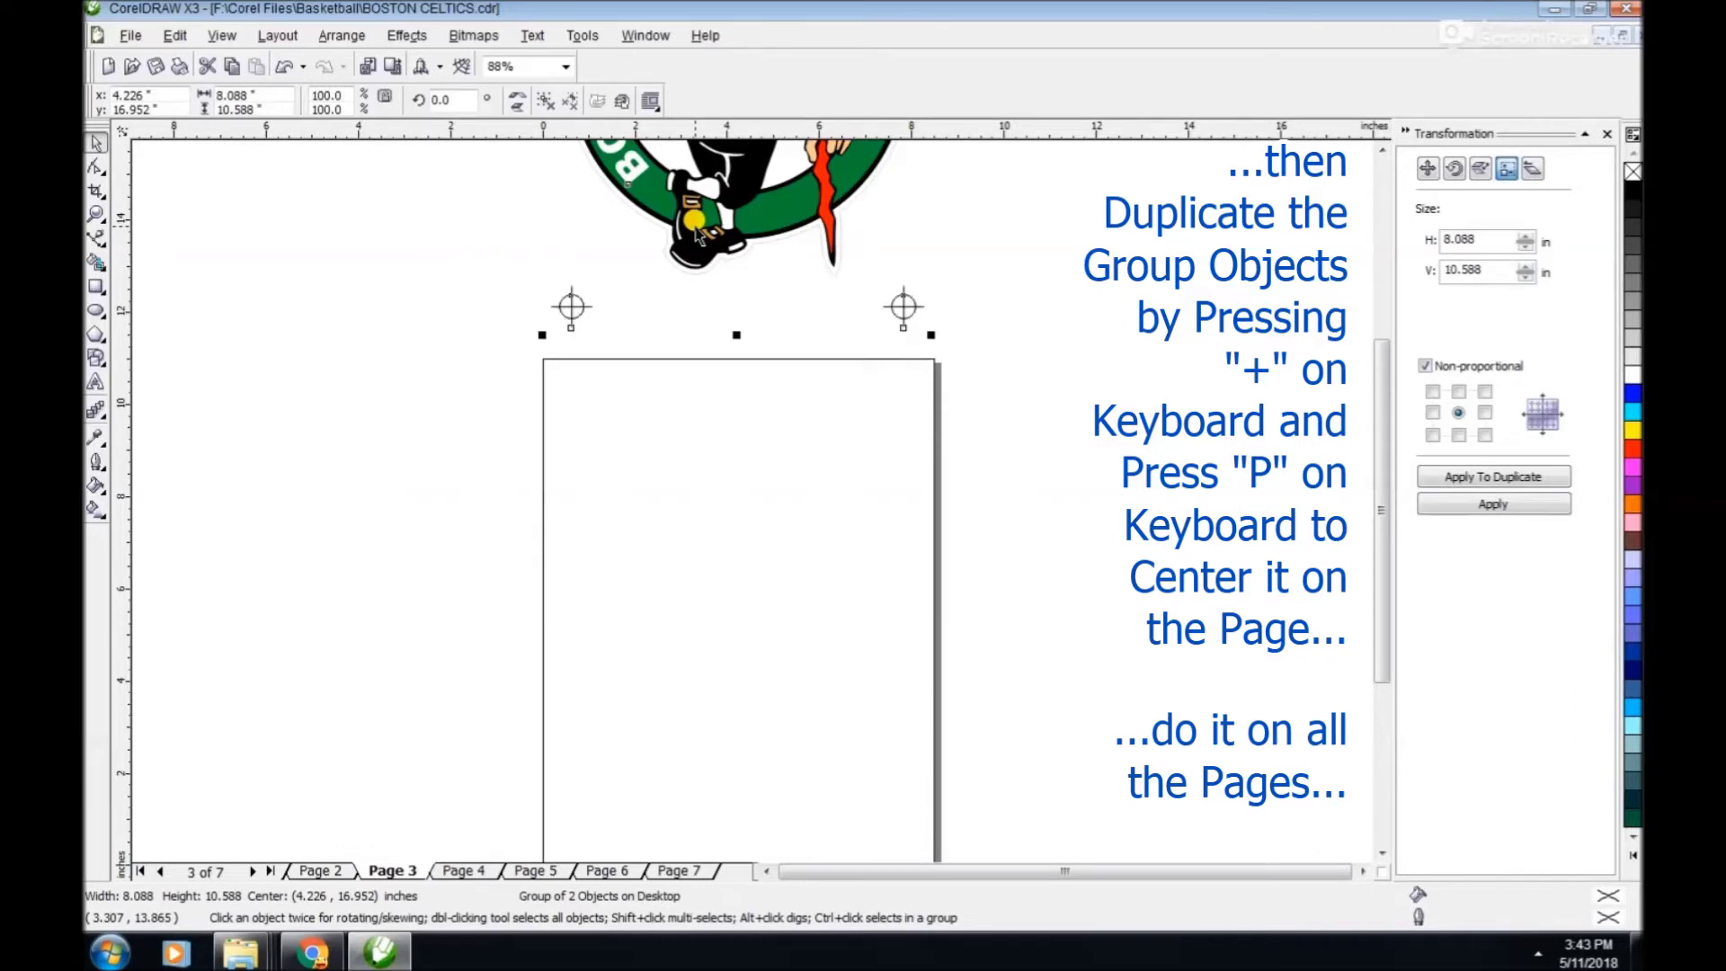
{"action": "key", "text": "p"}
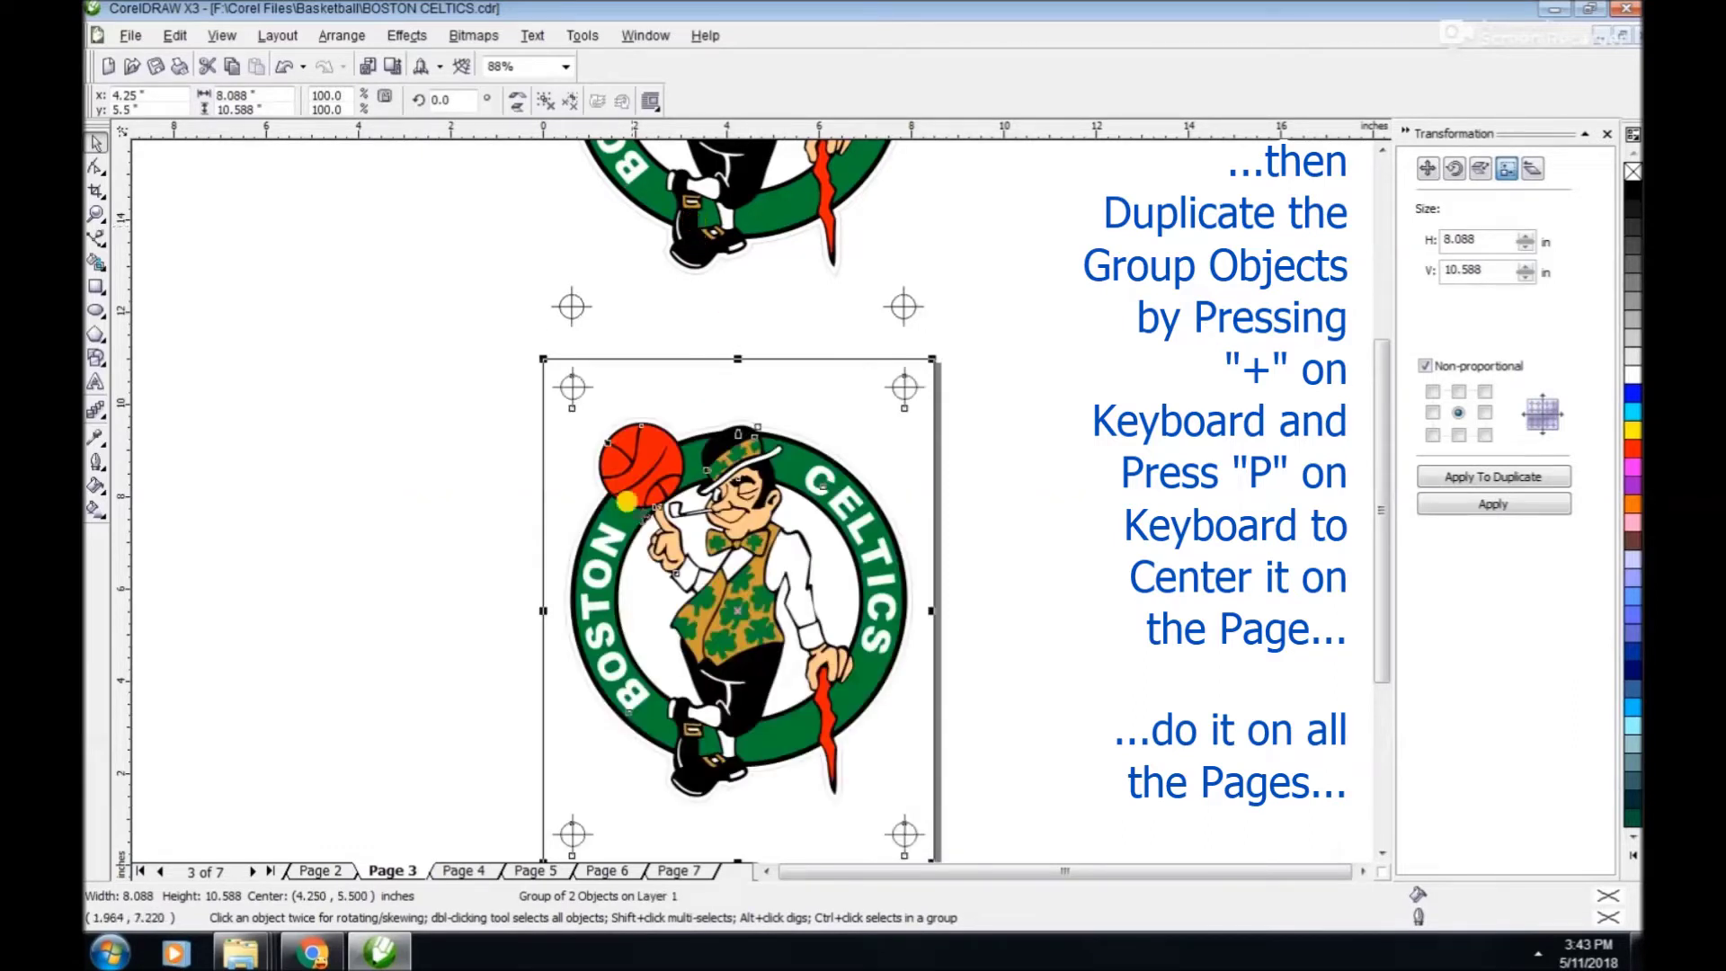
Center a duplicate of the off-page logo group on page 4 and another on page 5.
{"action": "left_click", "coordinate": [483, 876]}
{"action": "left_click", "coordinate": [732, 243]}
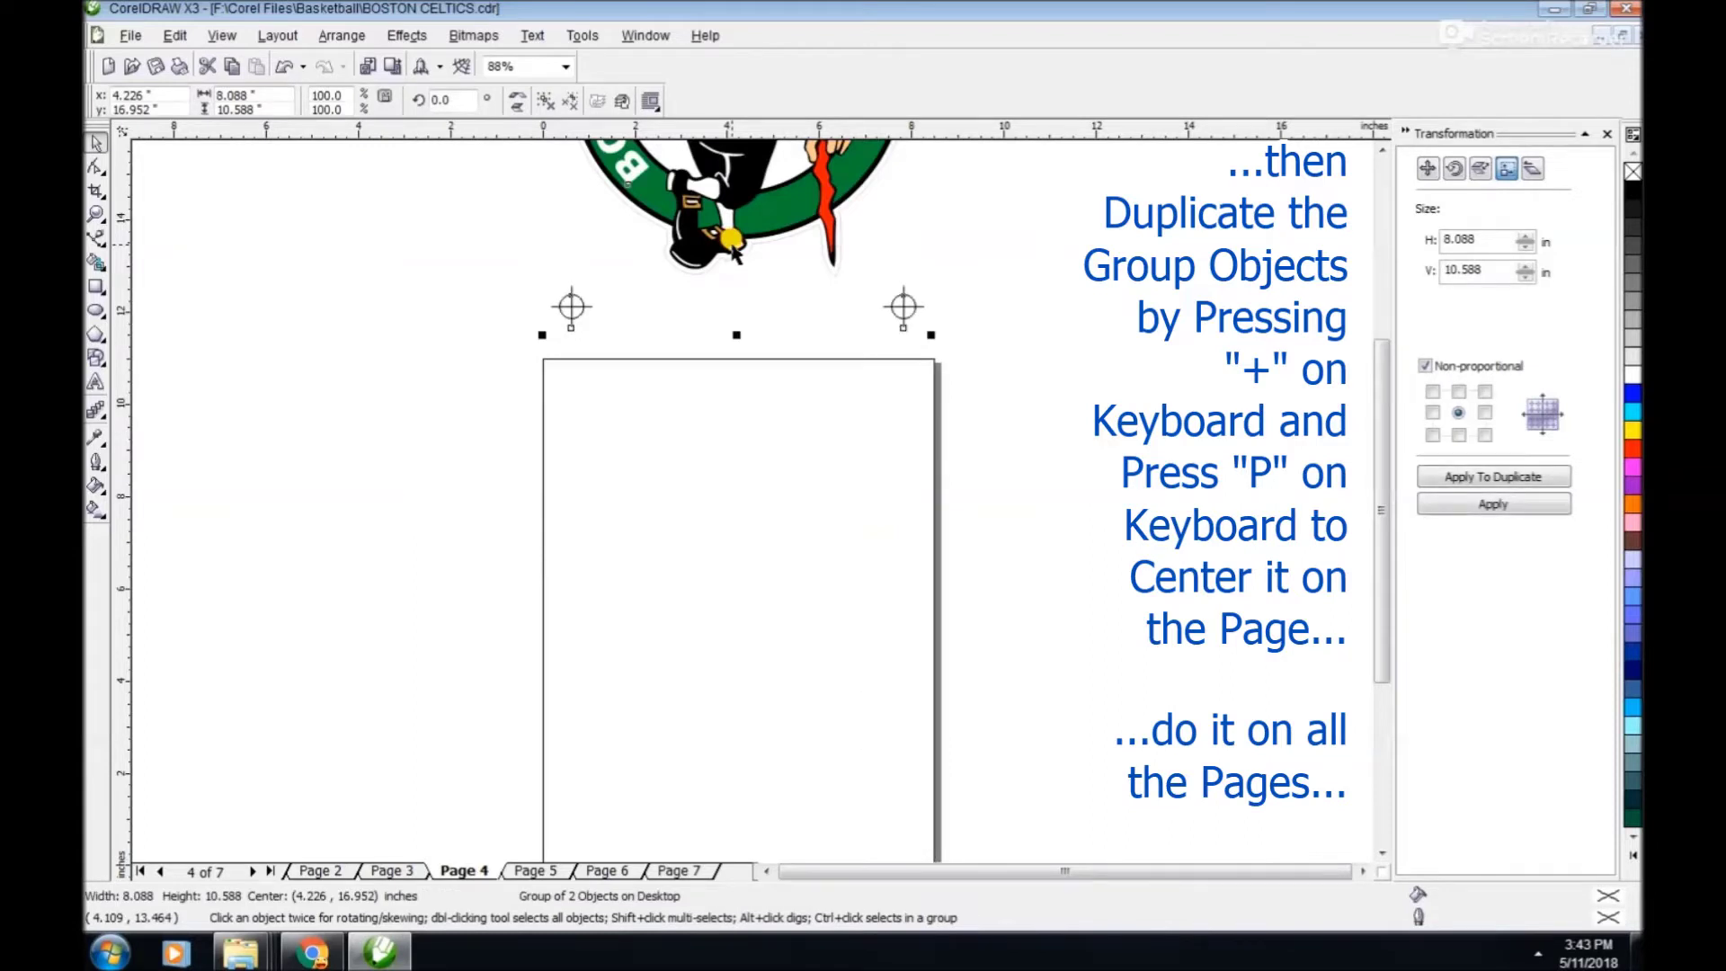
{"action": "key", "text": "plus"}
{"action": "key", "text": "p"}
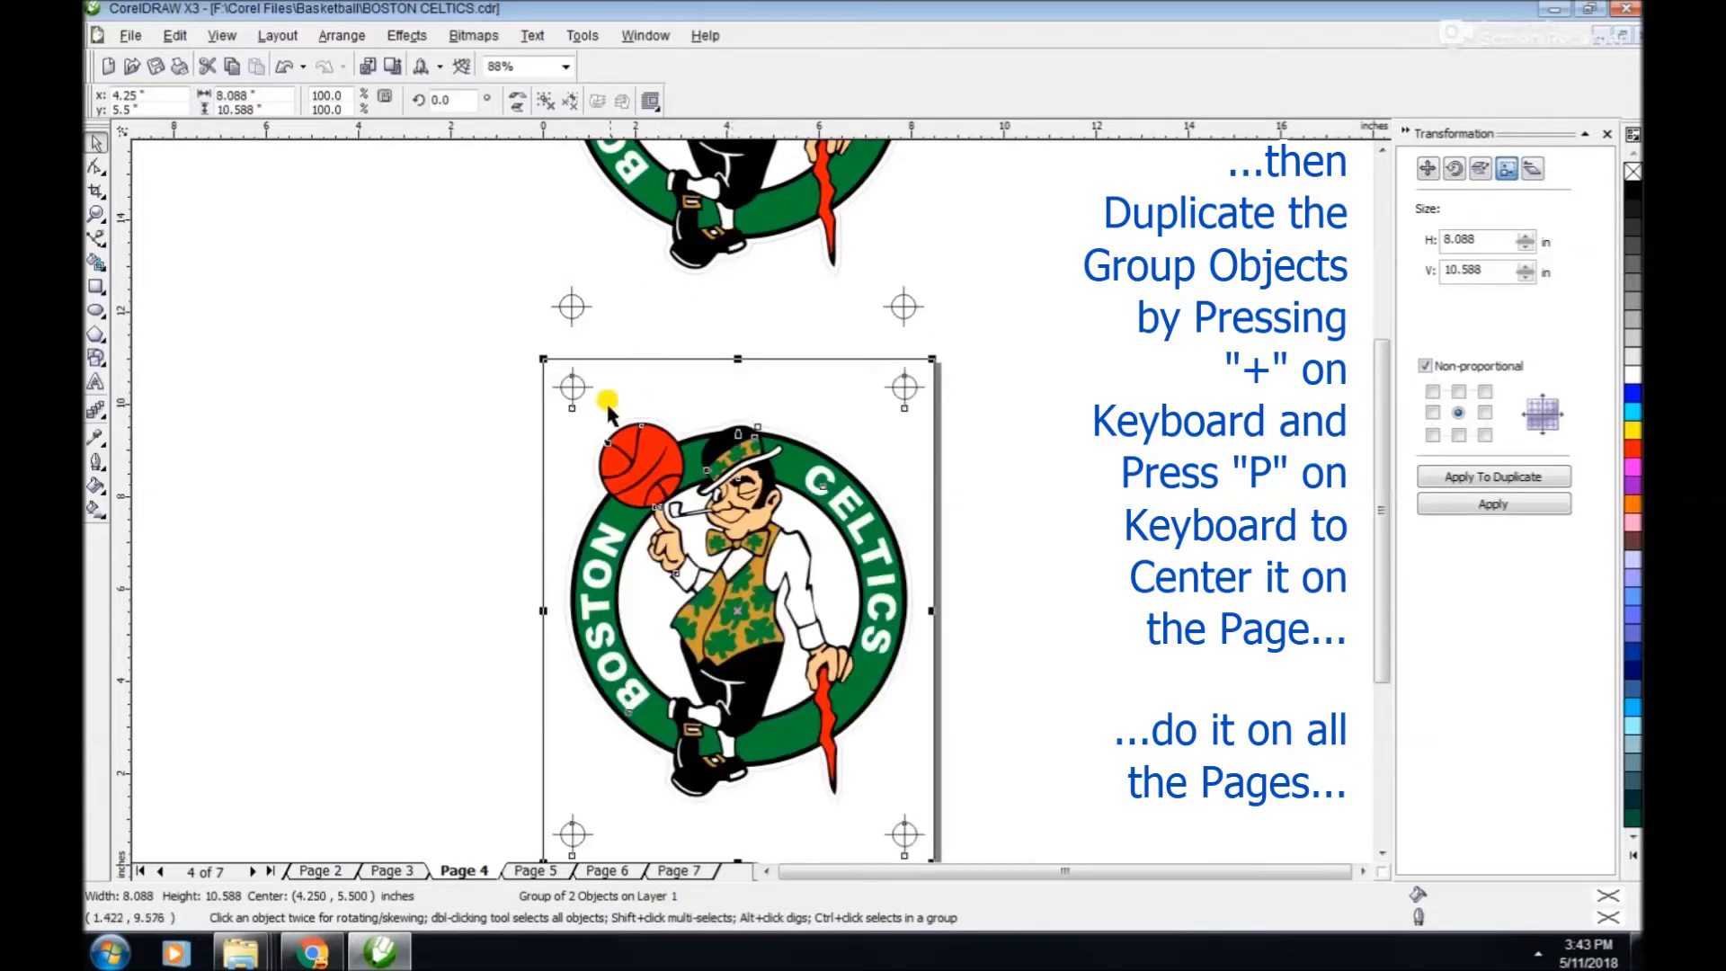
{"action": "left_click", "coordinate": [541, 872]}
{"action": "left_click", "coordinate": [710, 239]}
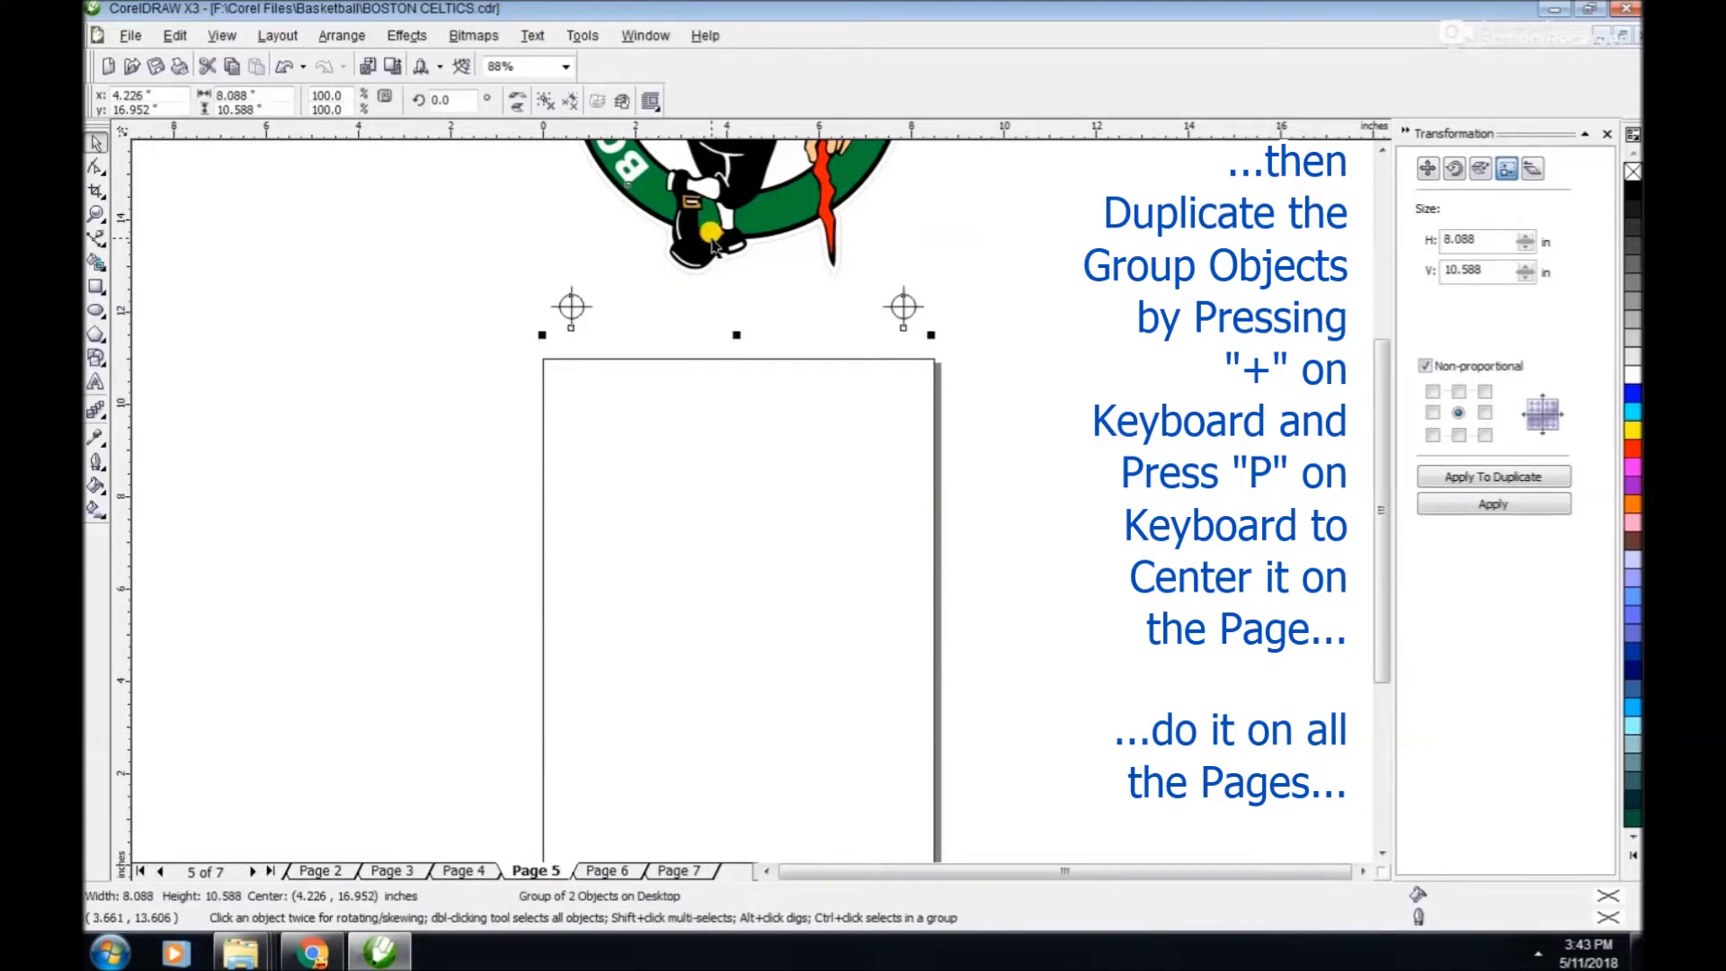
{"action": "key", "text": "plus"}
{"action": "key", "text": "p"}
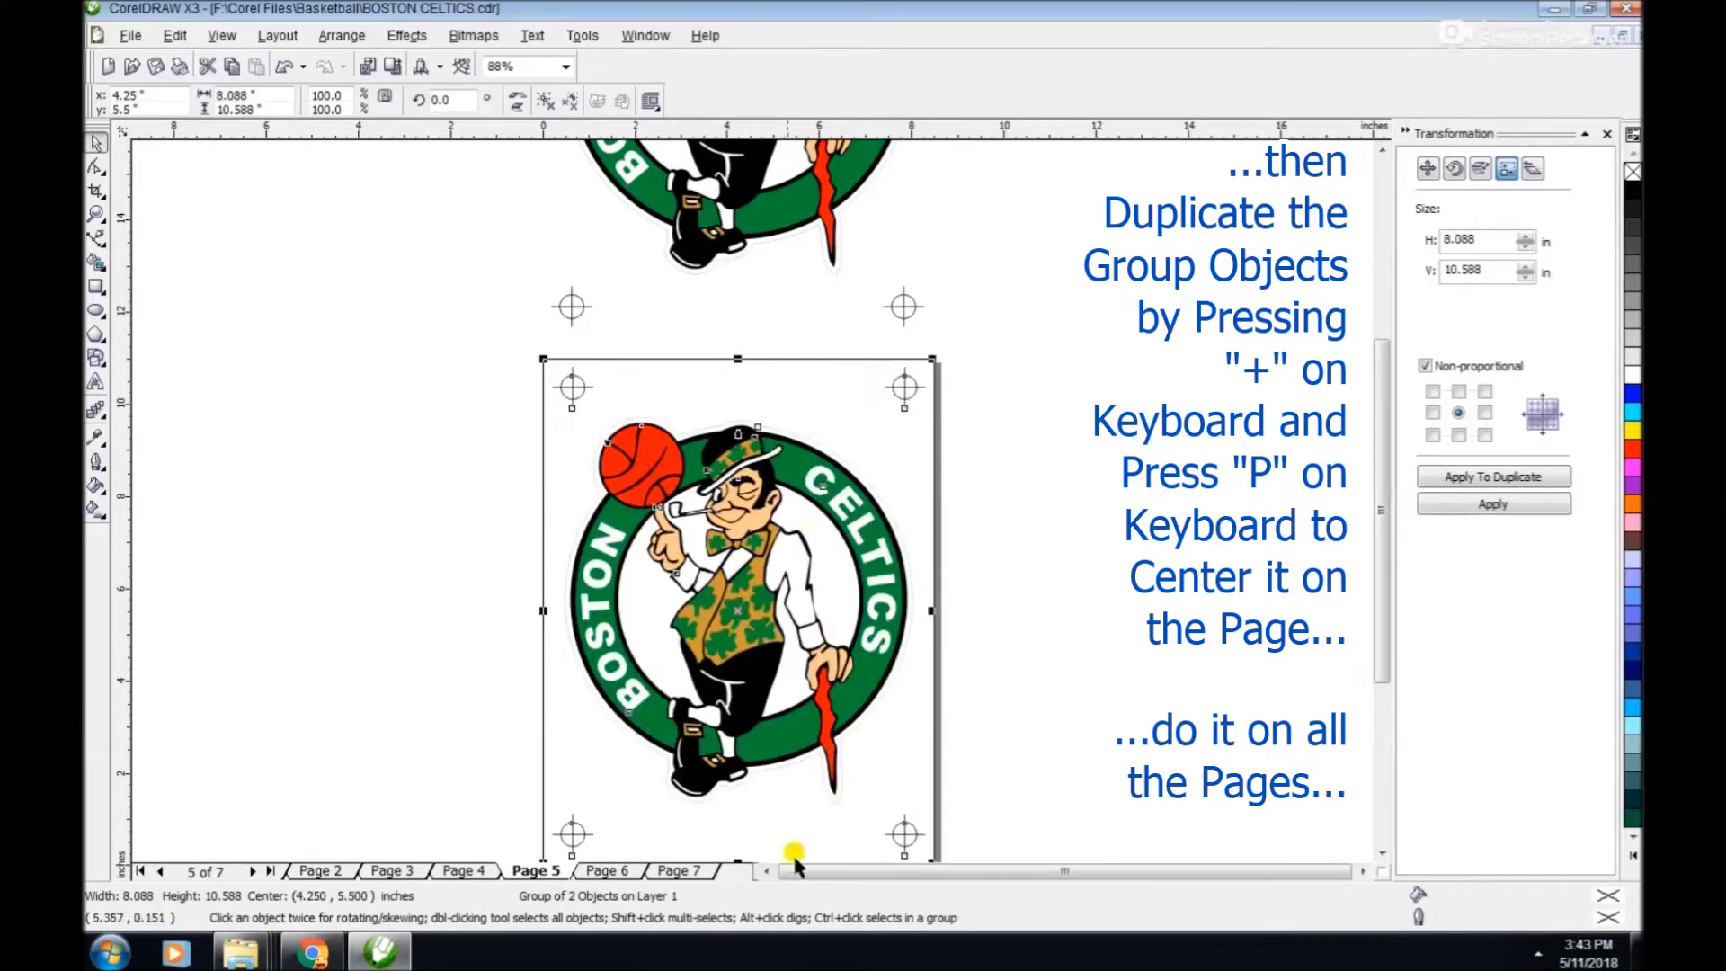
Place centered duplicates of the off-page logo group on pages 6 and 7.
{"action": "left_click", "coordinate": [613, 870]}
{"action": "left_click", "coordinate": [717, 196]}
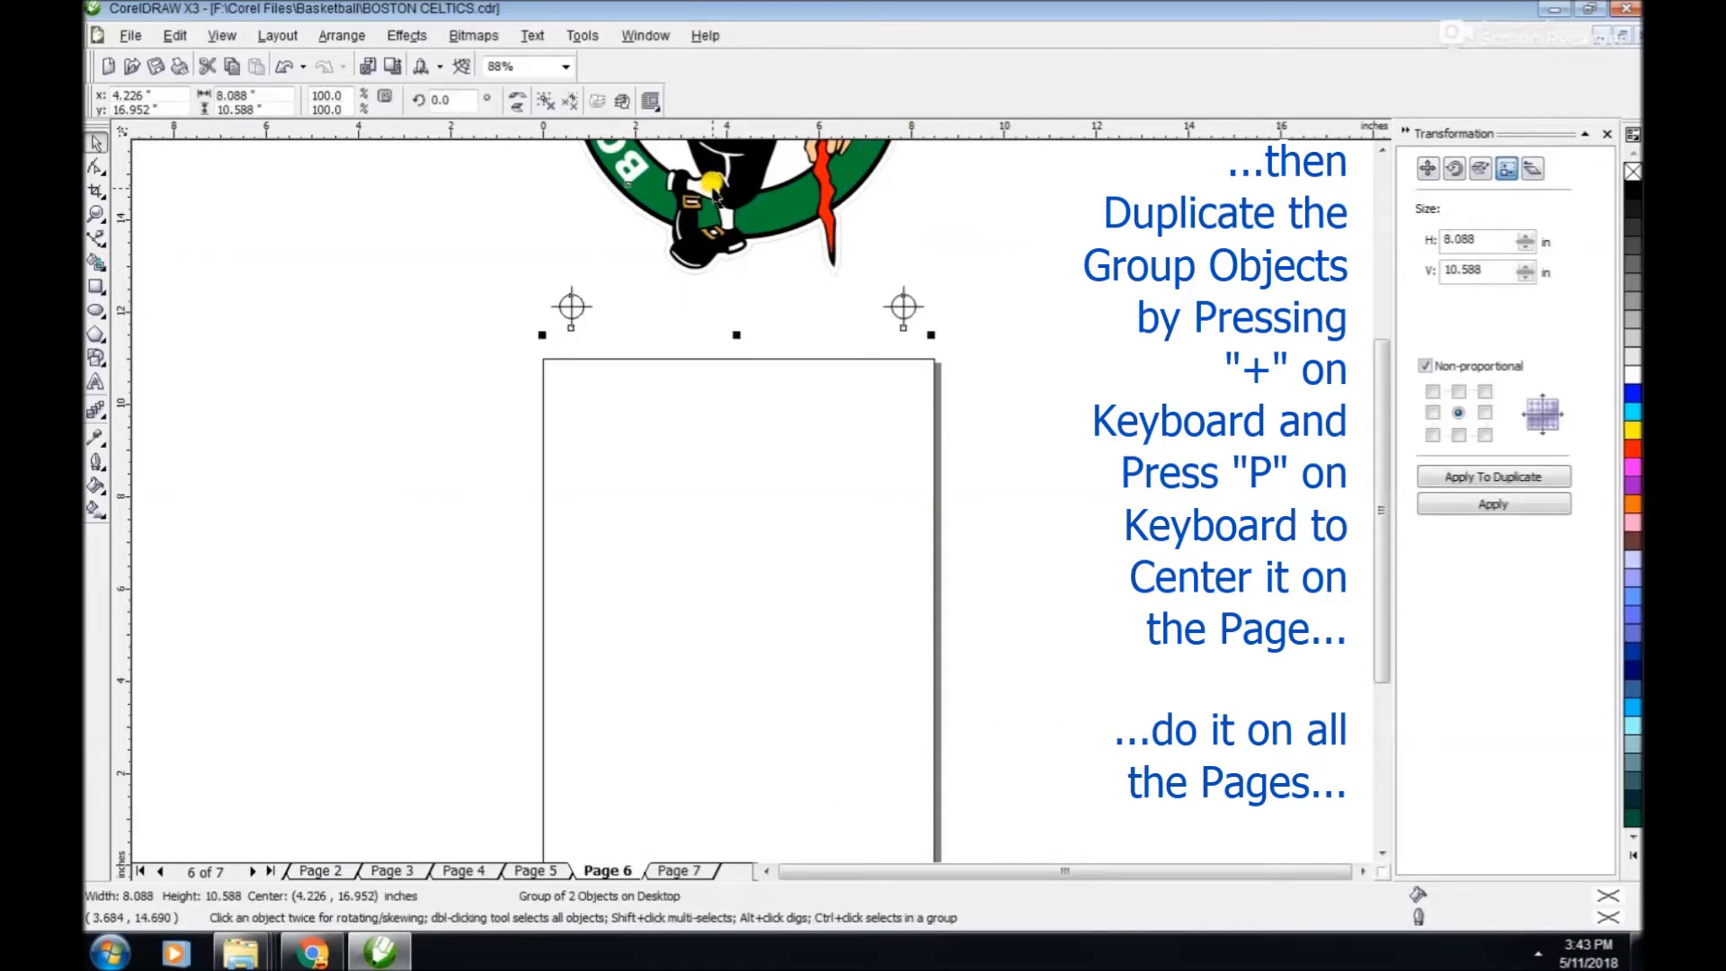
{"action": "key", "text": "plus"}
{"action": "key", "text": "p"}
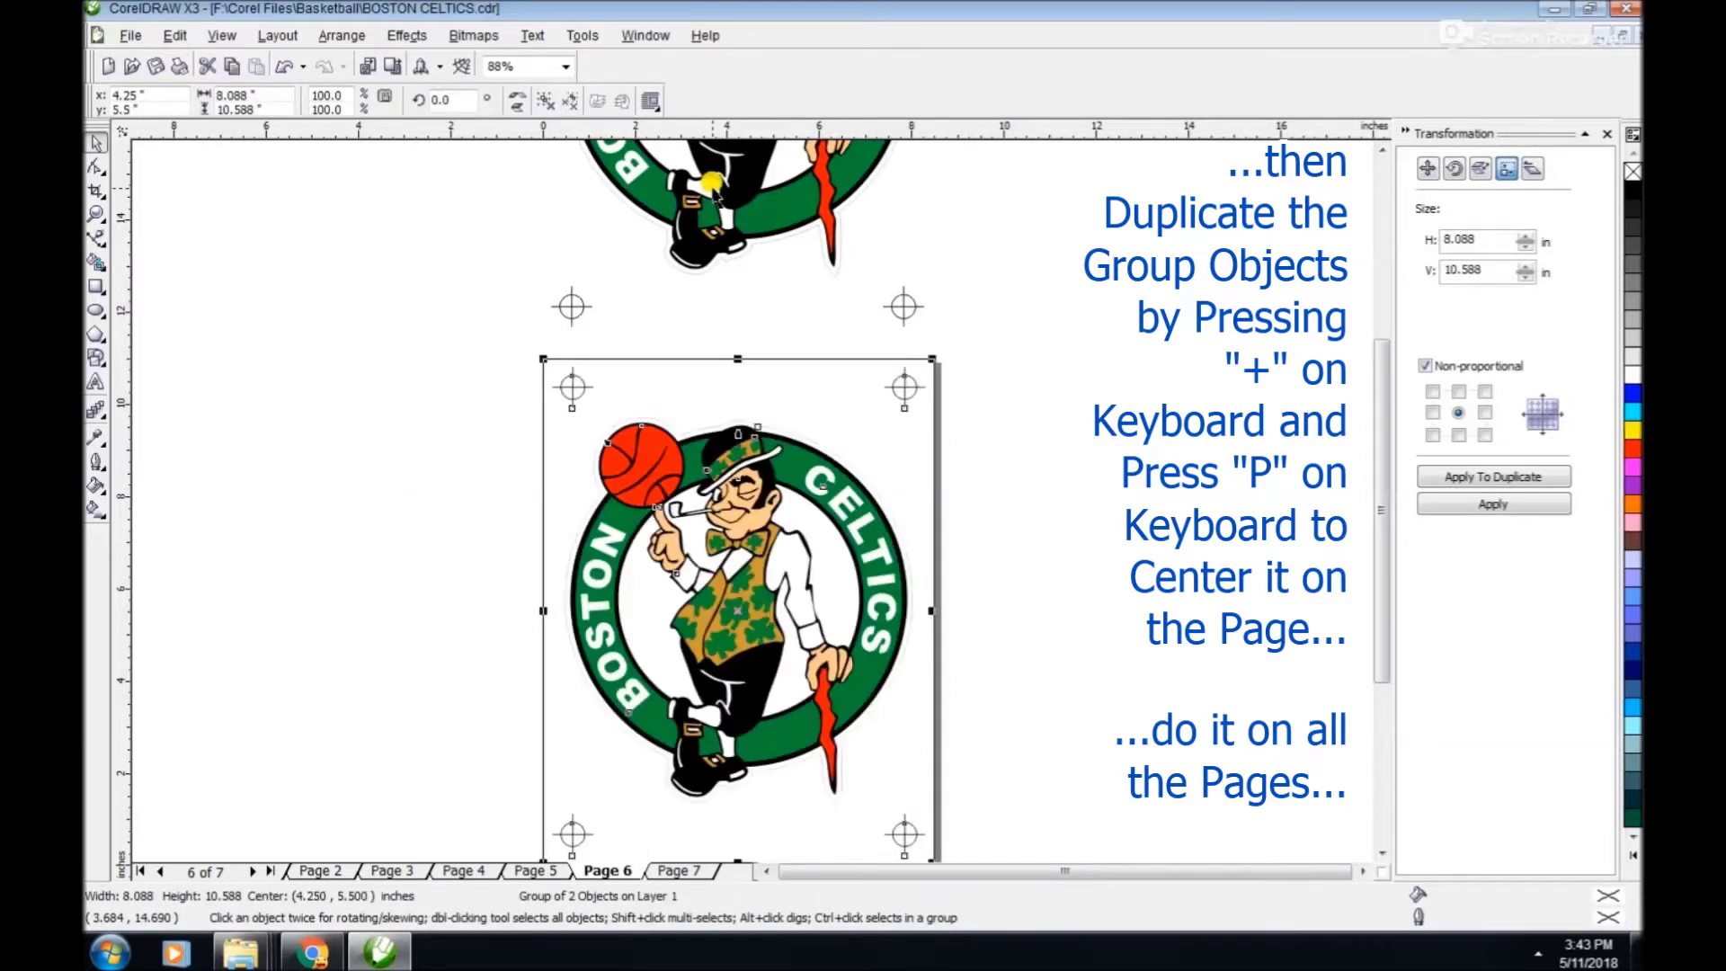
{"action": "left_click", "coordinate": [683, 869]}
{"action": "left_click", "coordinate": [723, 251]}
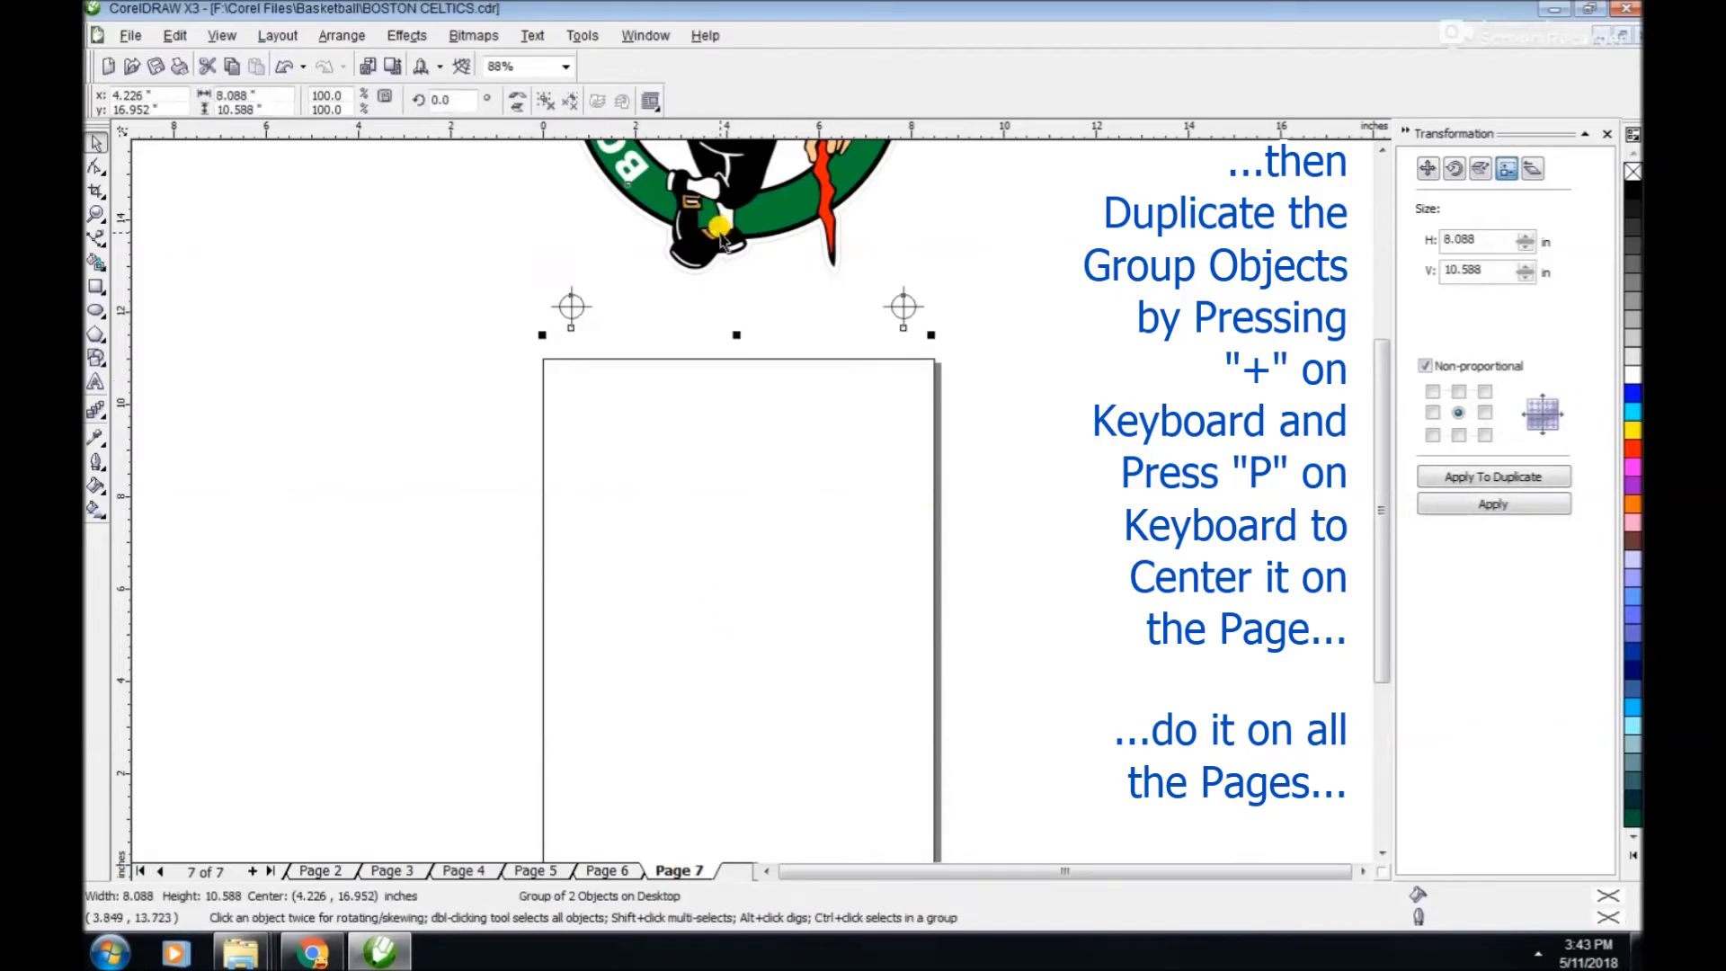
{"action": "key", "text": "KP_Add"}
{"action": "key", "text": "p"}
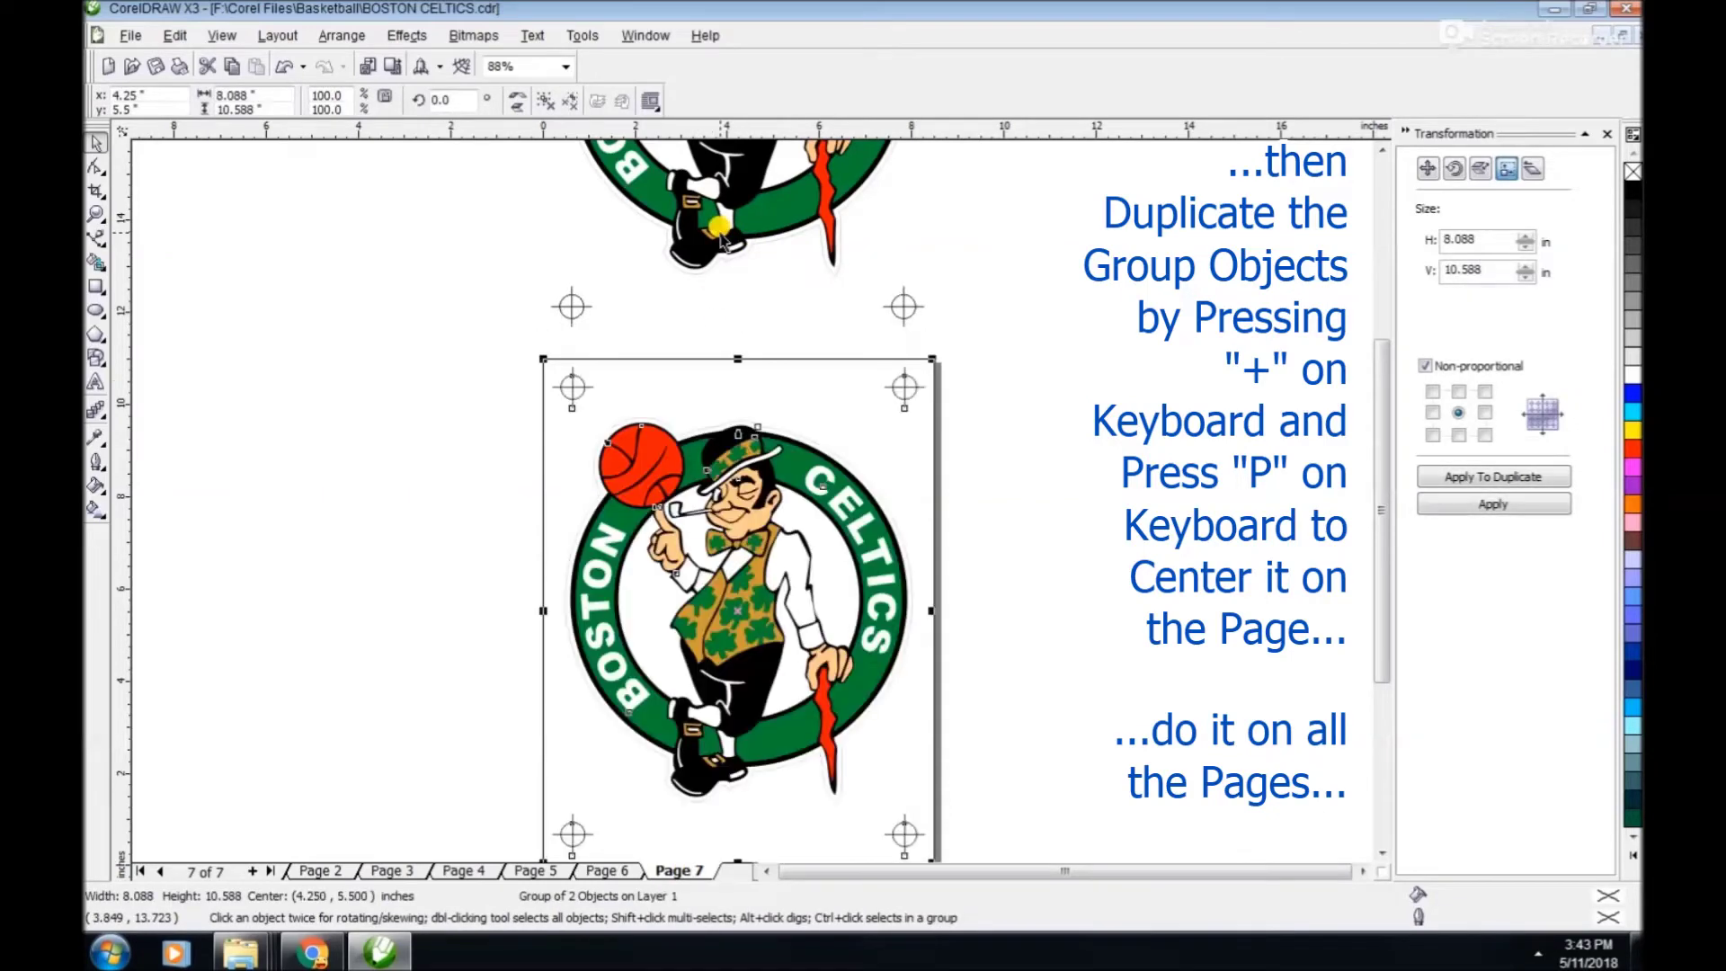
Go back through the pages from 7 to 1 to check each for the logo, and select page 1's group.
{"action": "left_click", "coordinate": [1060, 530]}
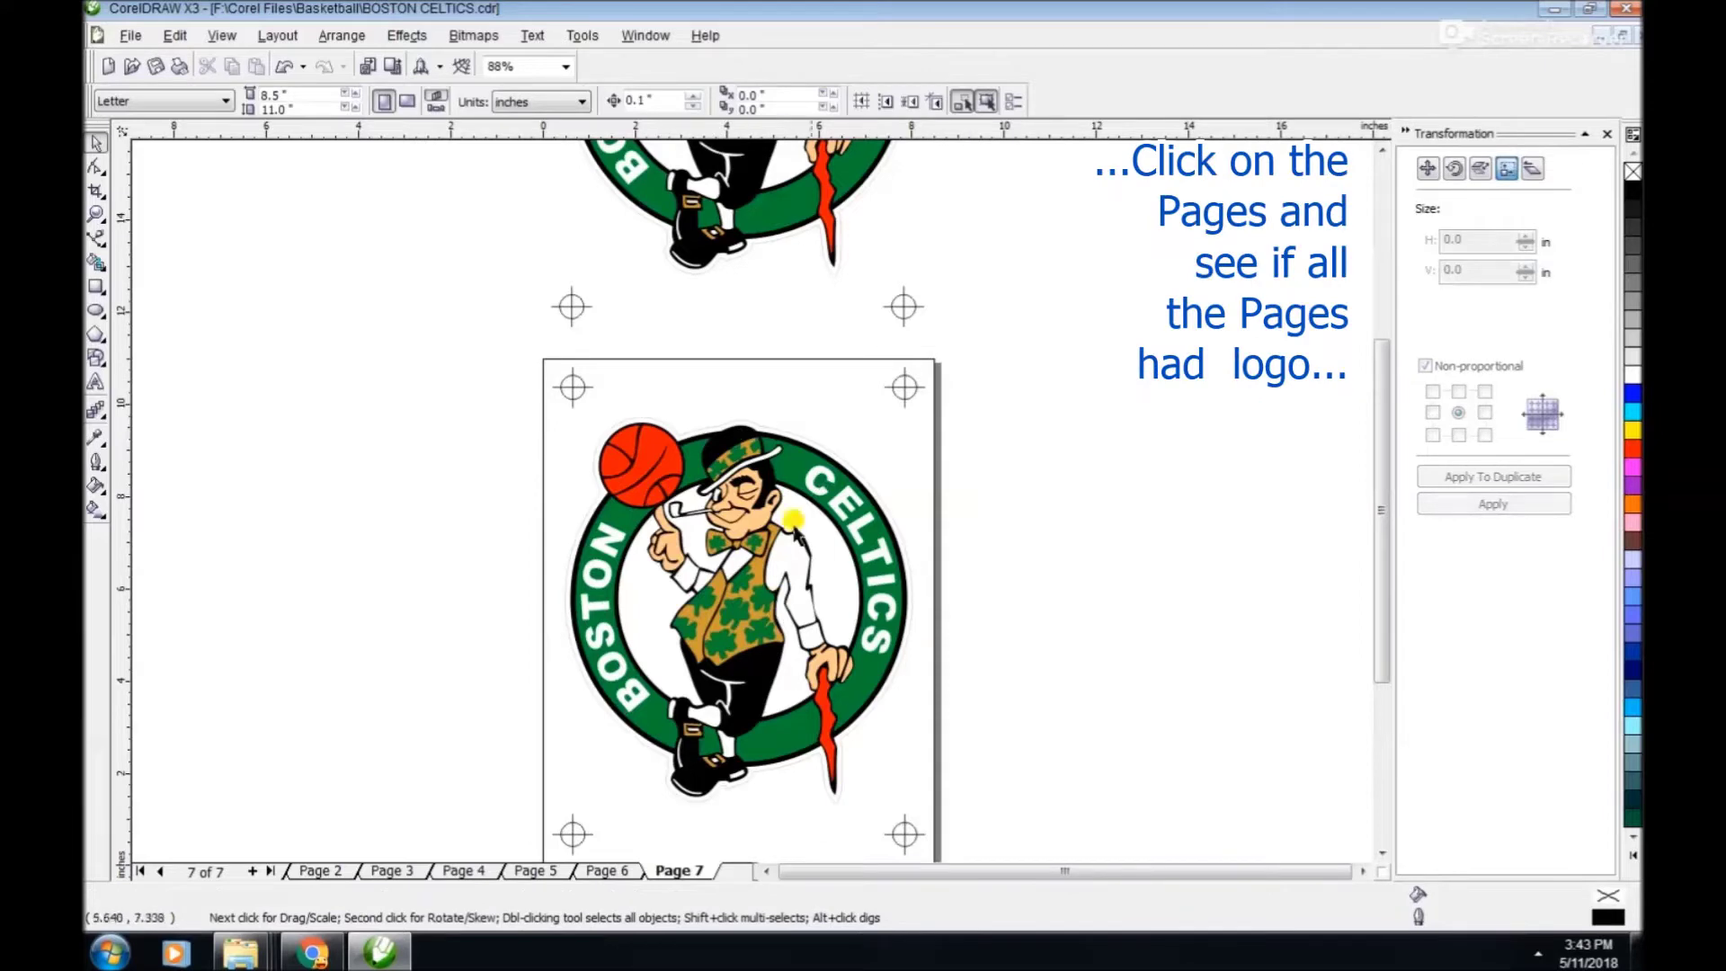
{"action": "left_click", "coordinate": [607, 872]}
{"action": "left_click", "coordinate": [514, 872]}
{"action": "left_click", "coordinate": [441, 872]}
{"action": "left_click", "coordinate": [365, 872]}
{"action": "left_click", "coordinate": [322, 872]}
{"action": "left_click", "coordinate": [310, 872]}
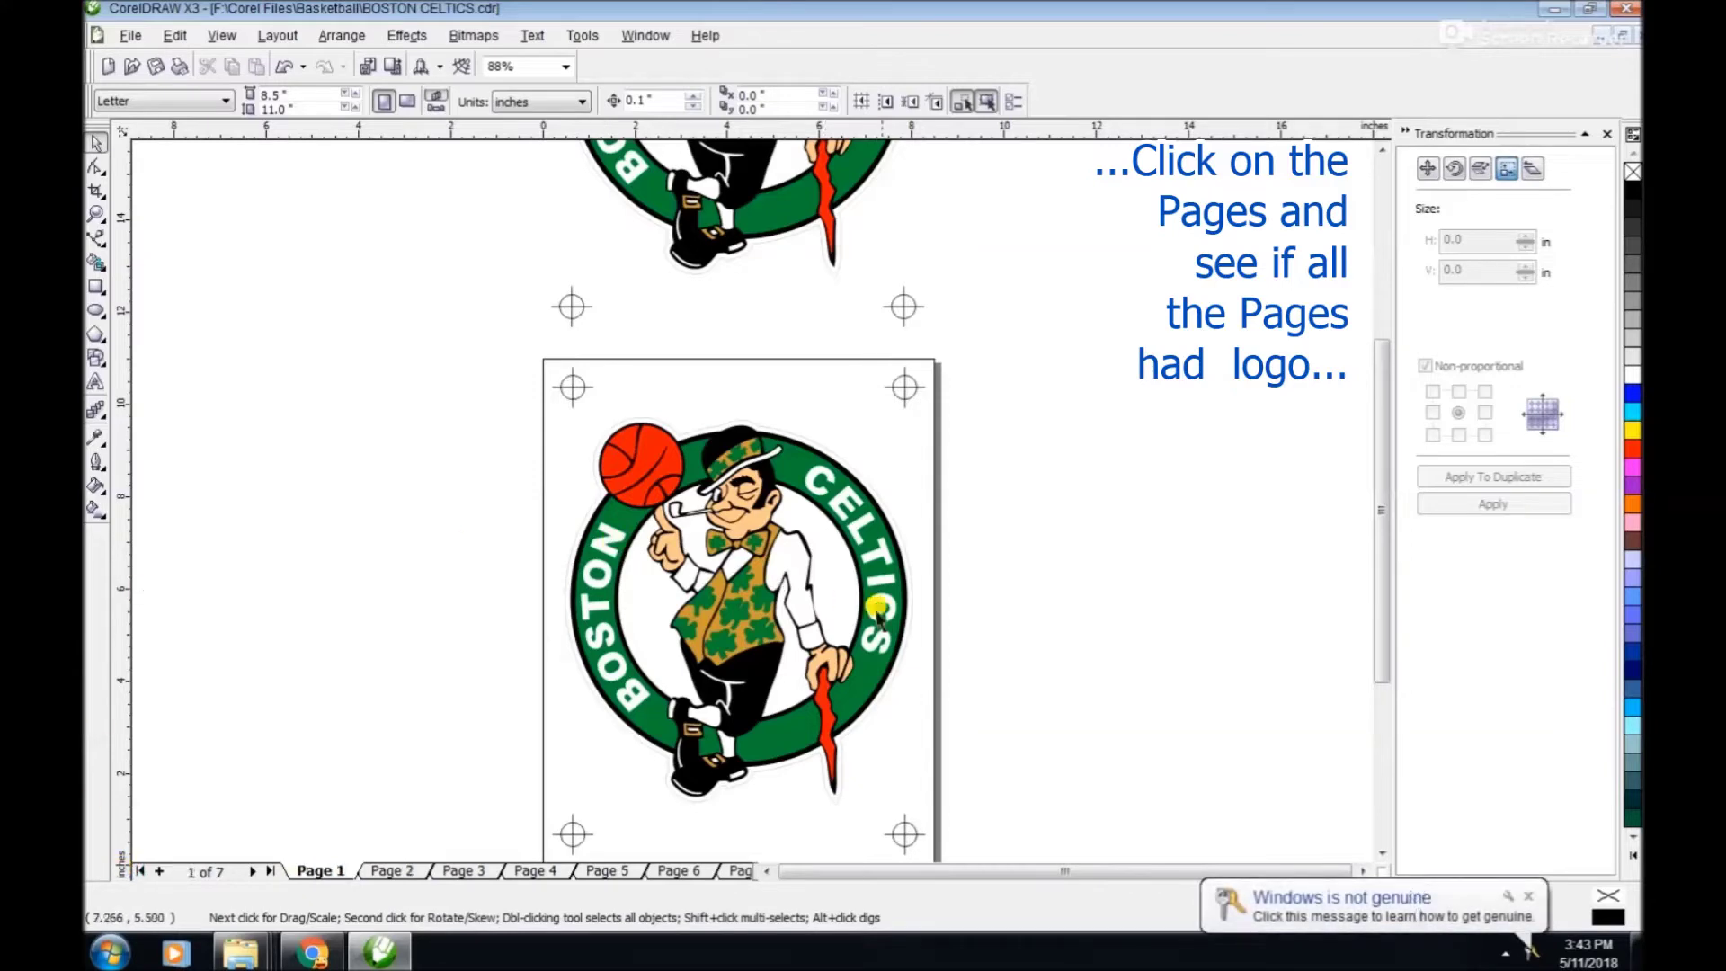
{"action": "left_click", "coordinate": [802, 595]}
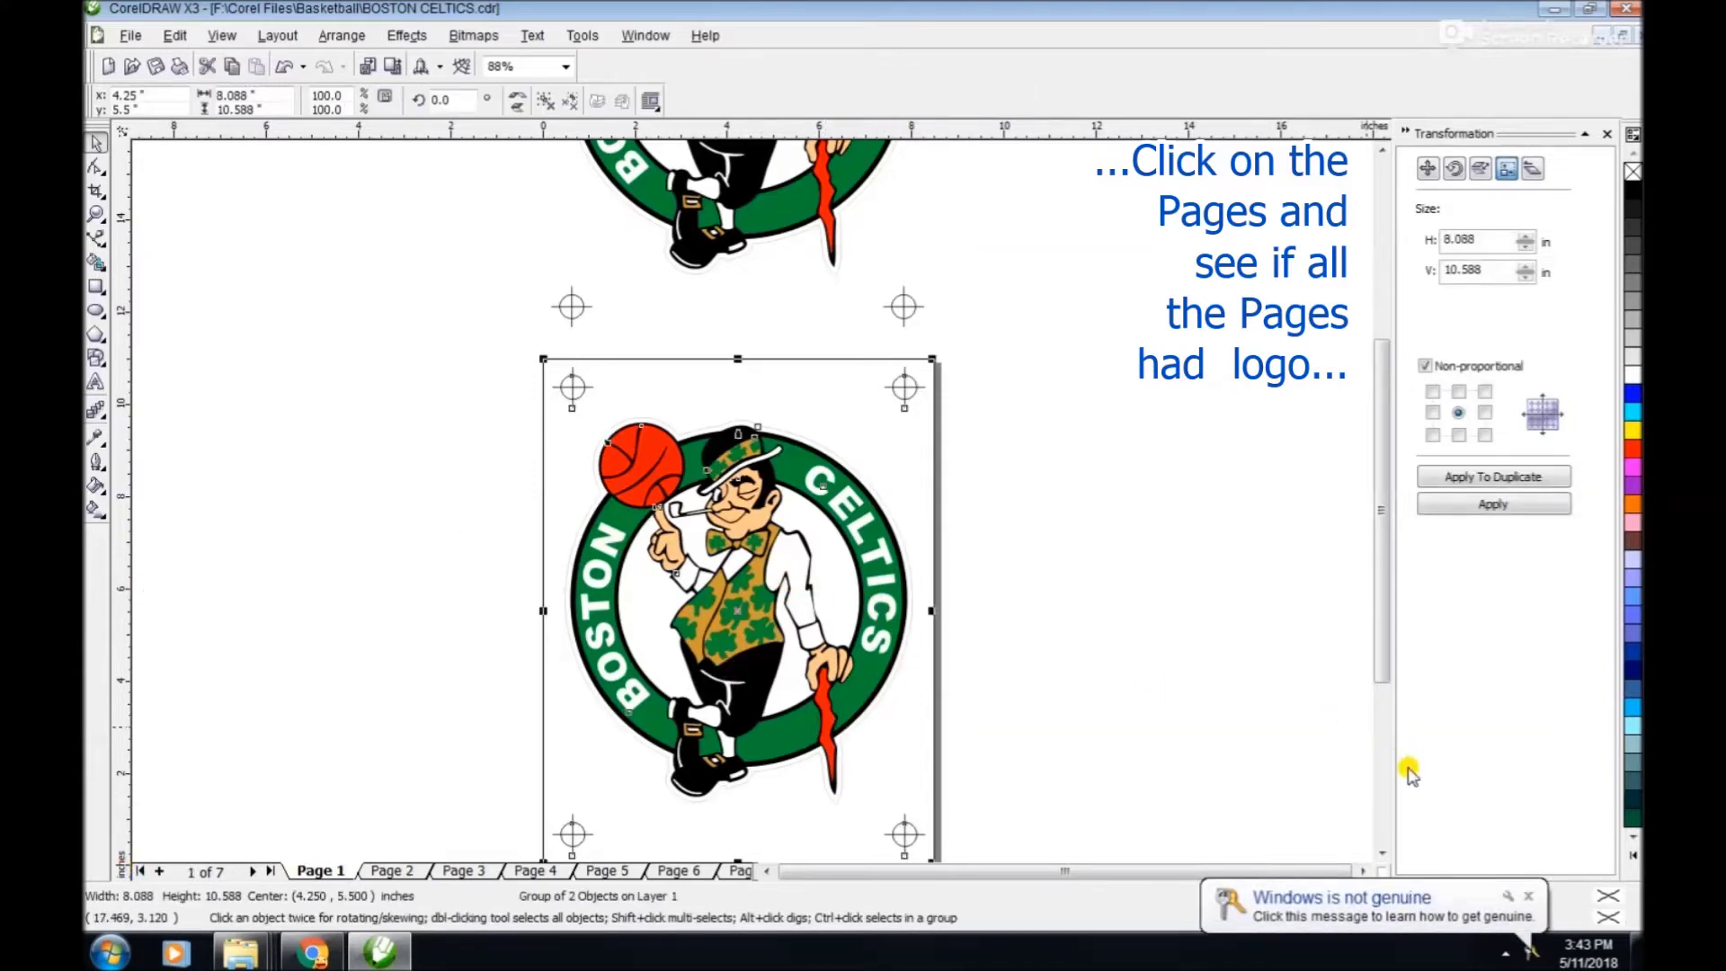
Ungroup all objects of the logo group on page 2.
{"action": "left_click", "coordinate": [1382, 854]}
{"action": "left_click", "coordinate": [1383, 854]}
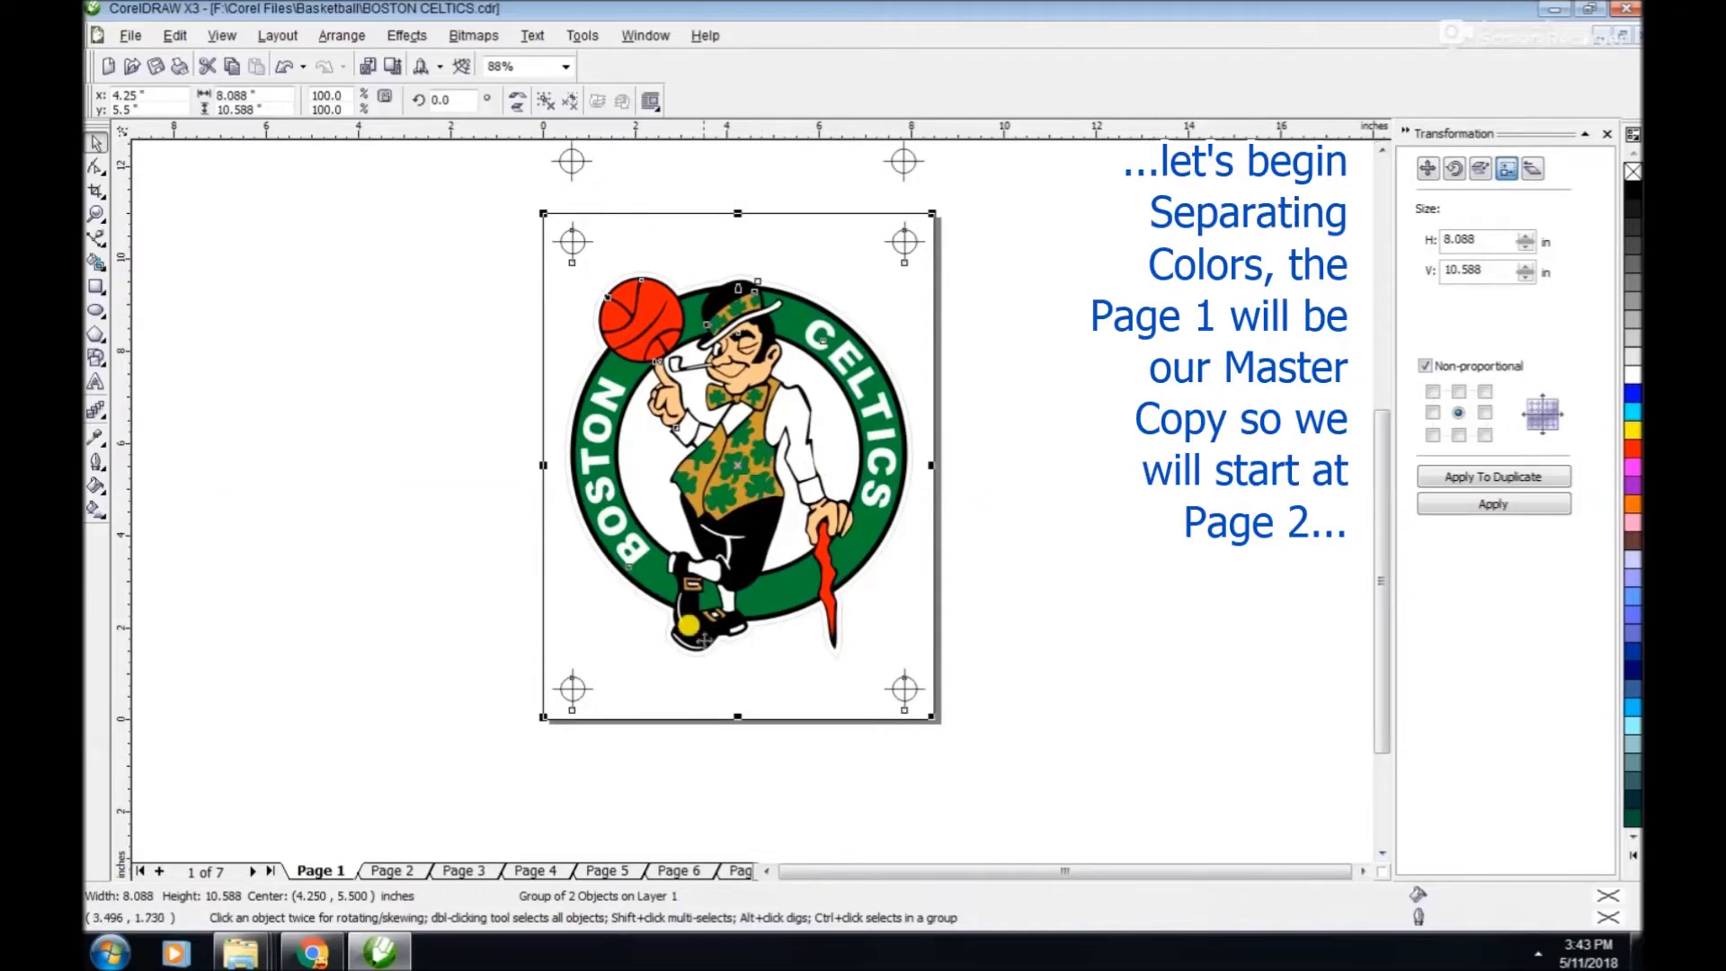
{"action": "left_click", "coordinate": [401, 861]}
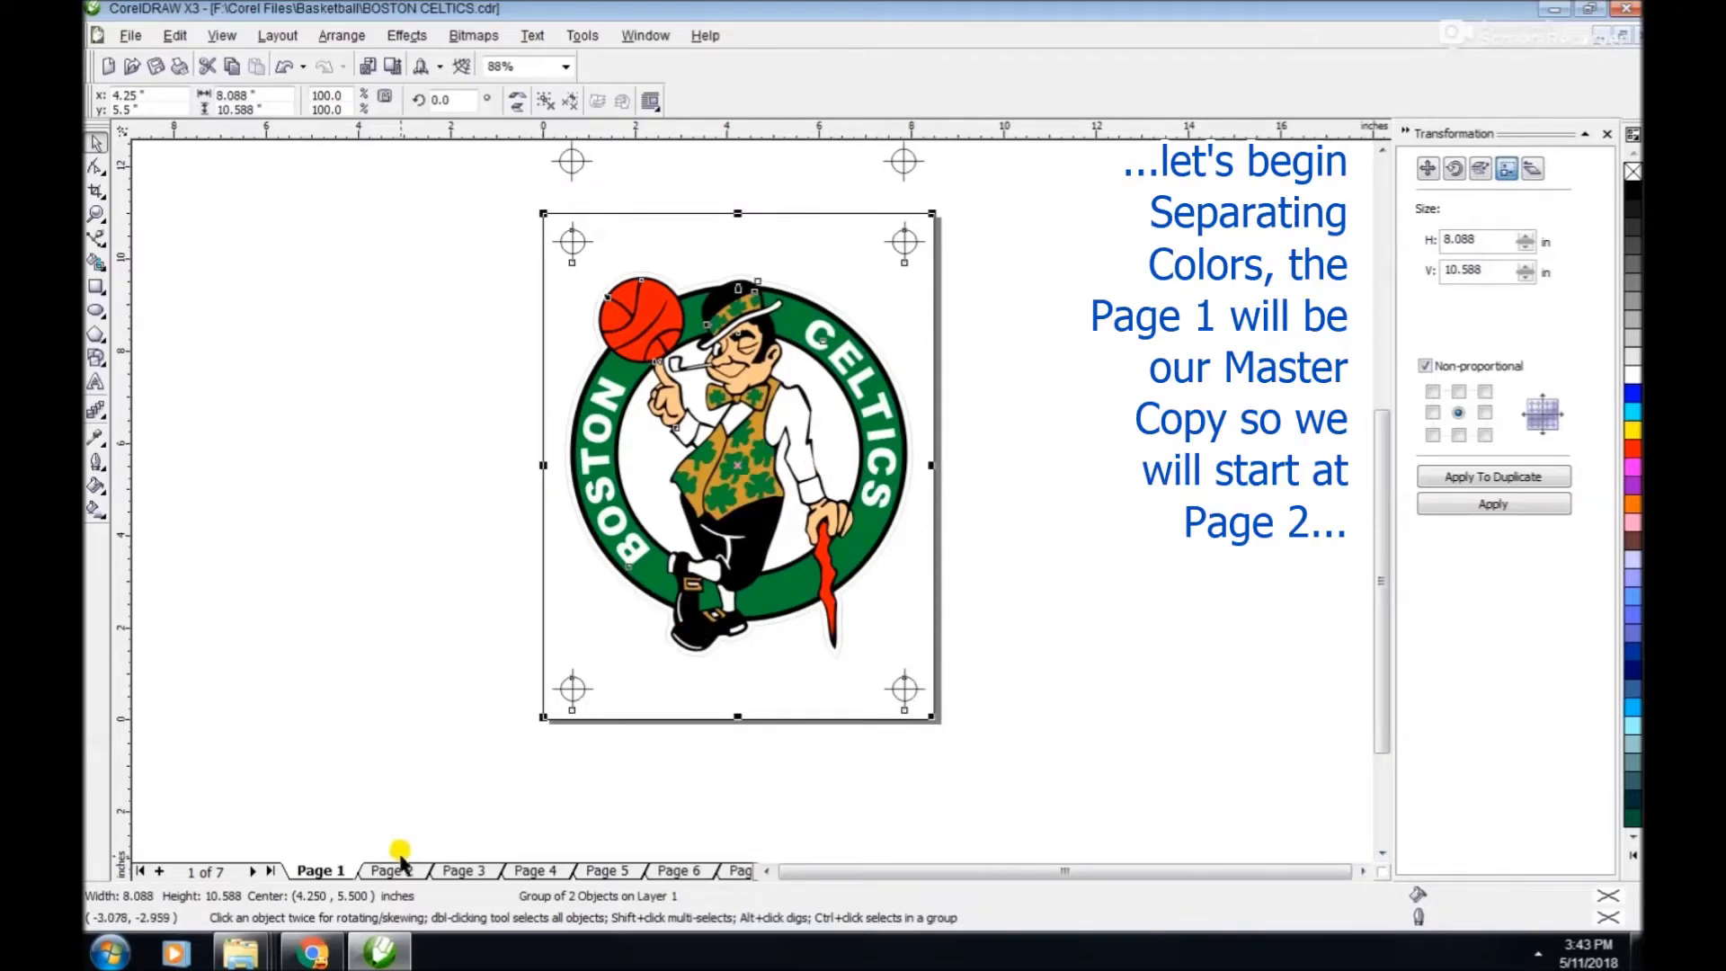
{"action": "left_click", "coordinate": [813, 432]}
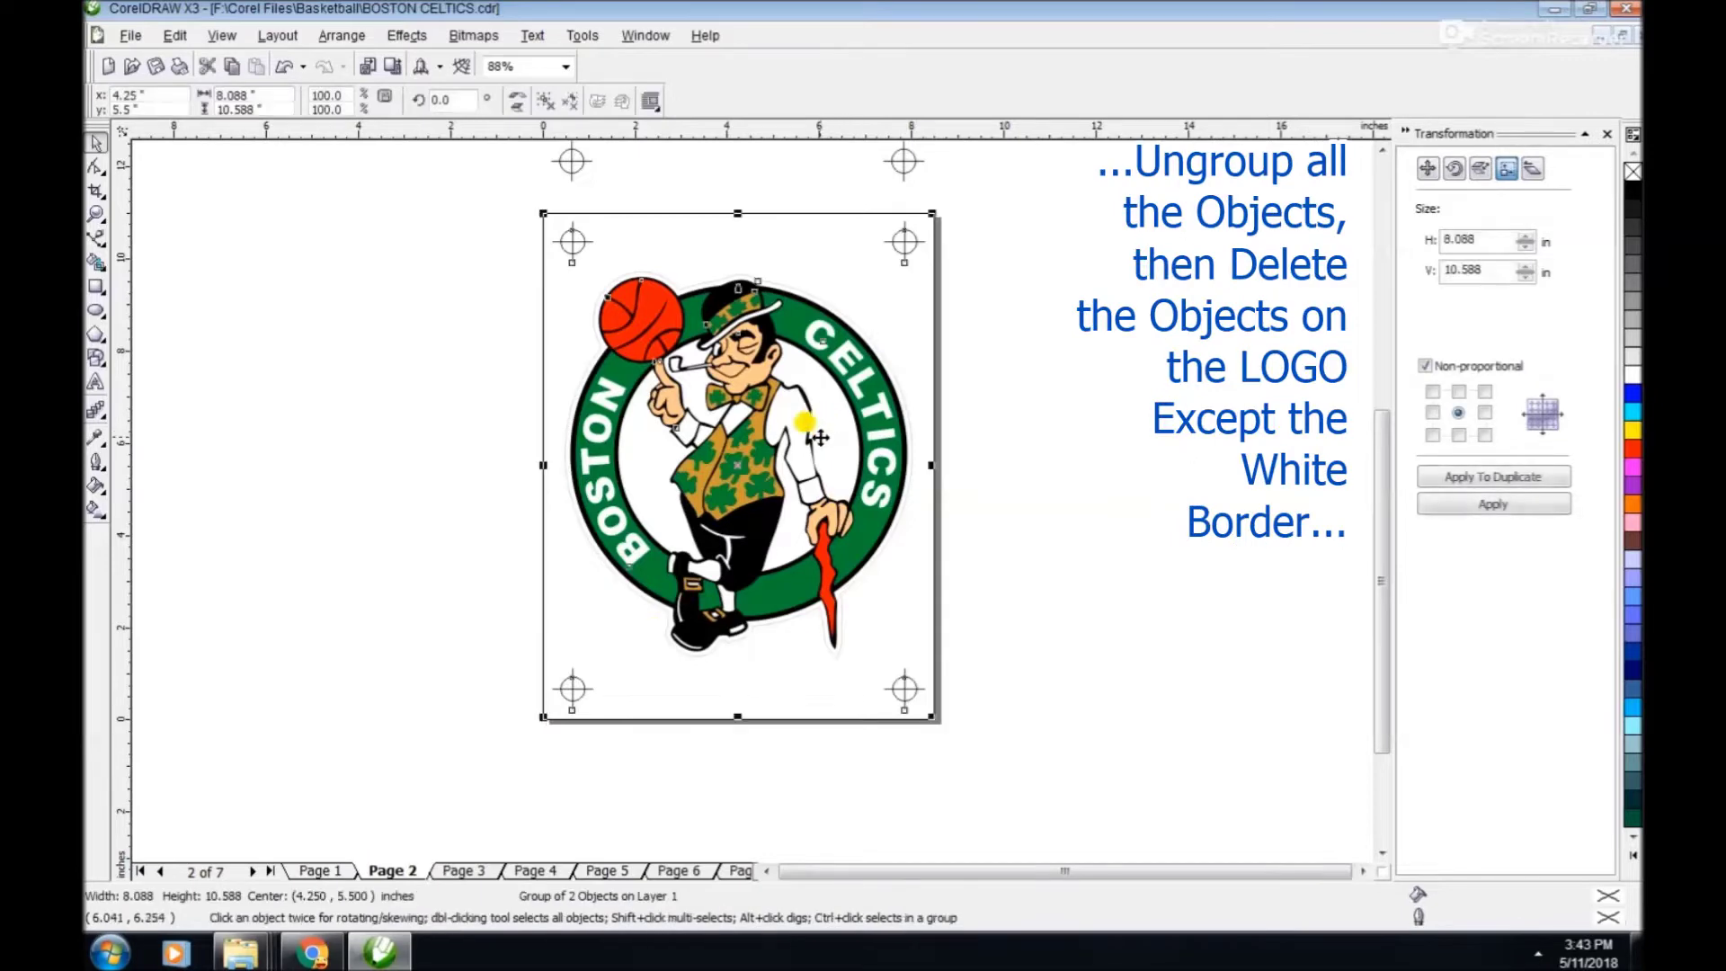
{"action": "left_click", "coordinate": [569, 105]}
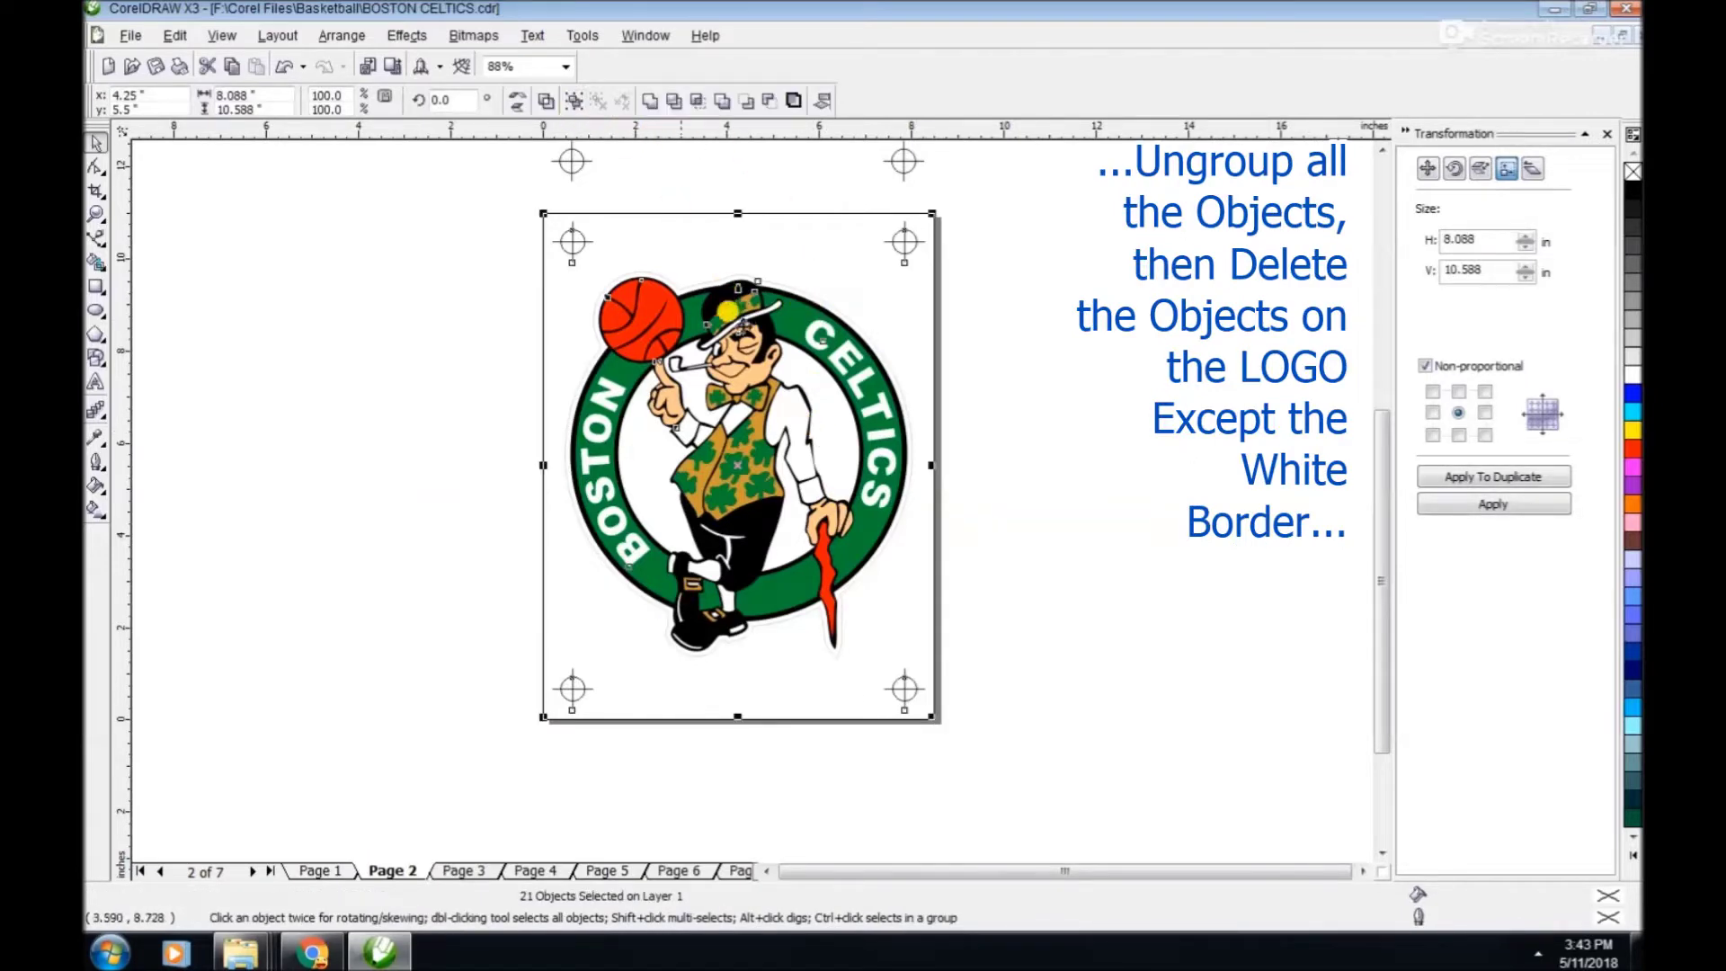
{"action": "left_click", "coordinate": [334, 362]}
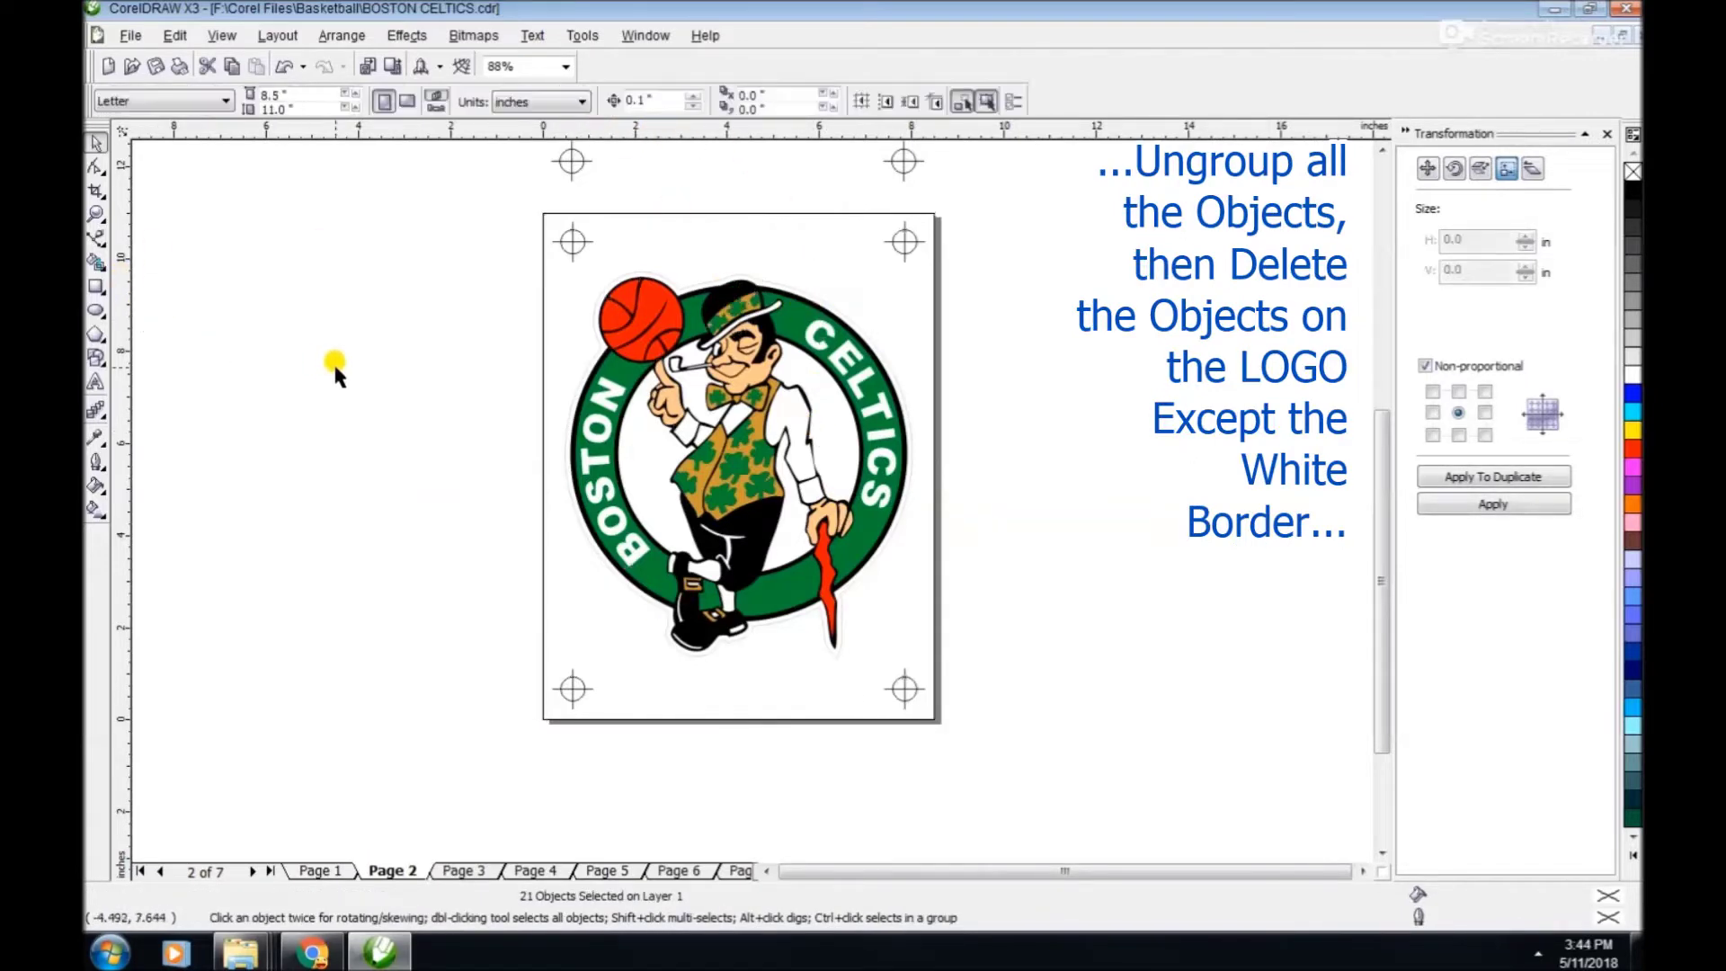
Delete the CELTICS lettering and the green ring from the page 2 logo.
{"action": "left_click", "coordinate": [96, 214]}
{"action": "left_click_drag", "start_coordinate": [522, 244], "coordinate": [959, 675]}
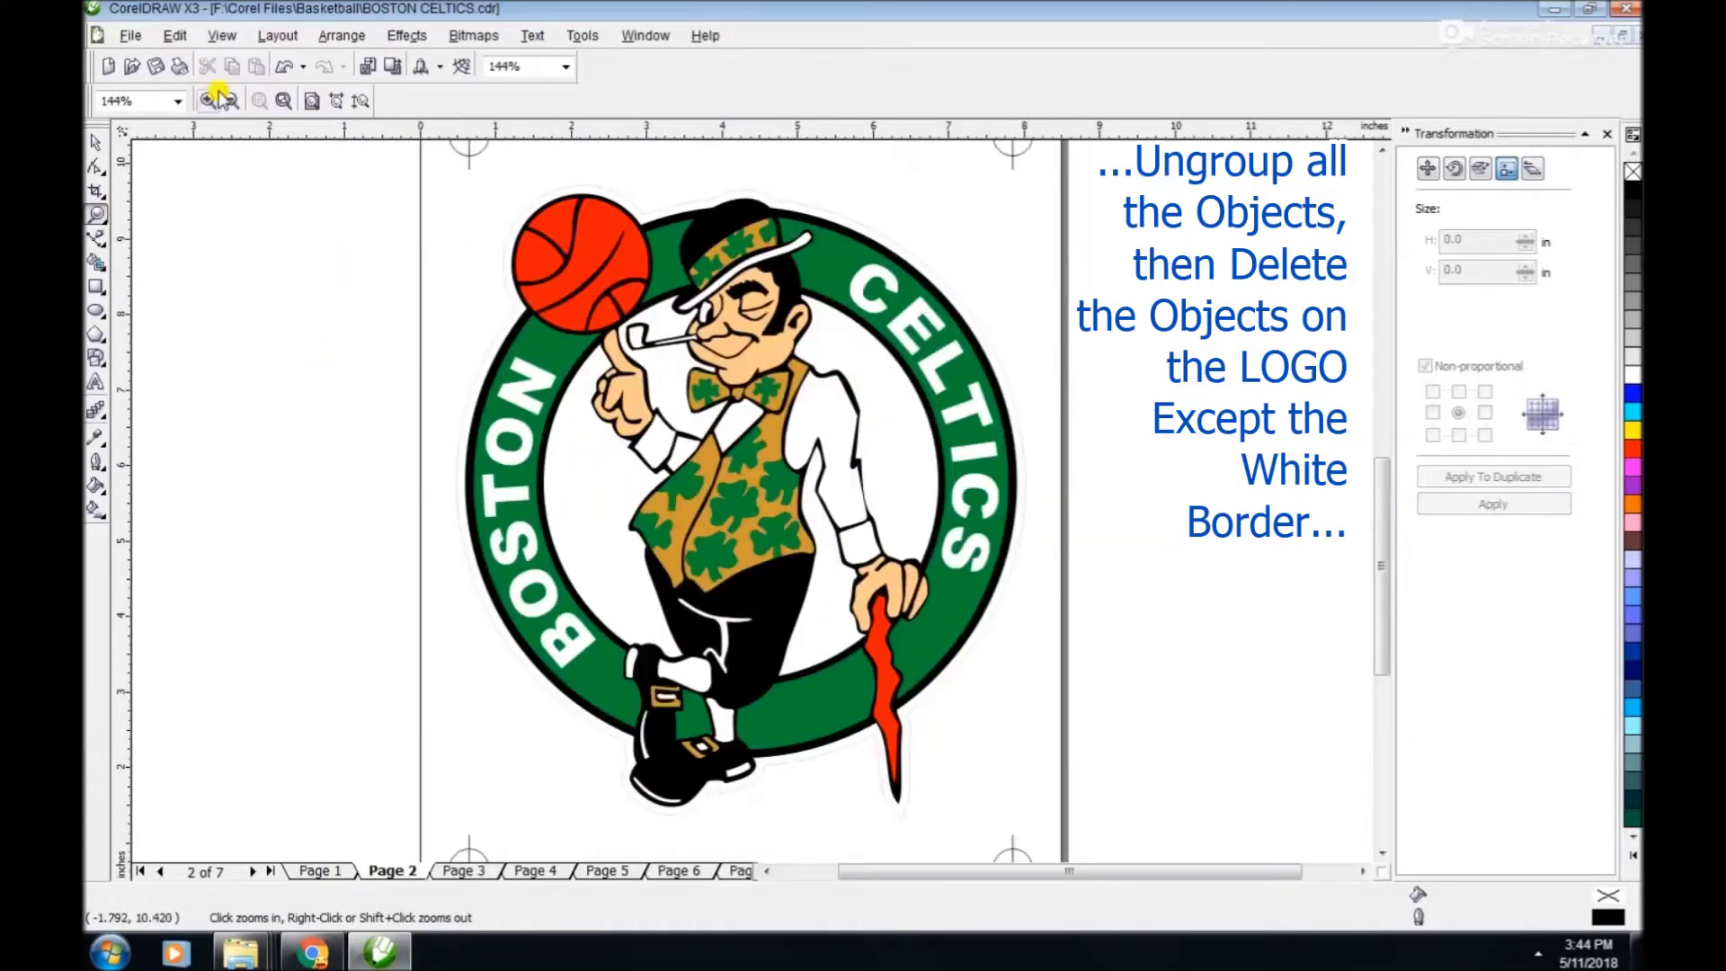
{"action": "left_click", "coordinate": [97, 142]}
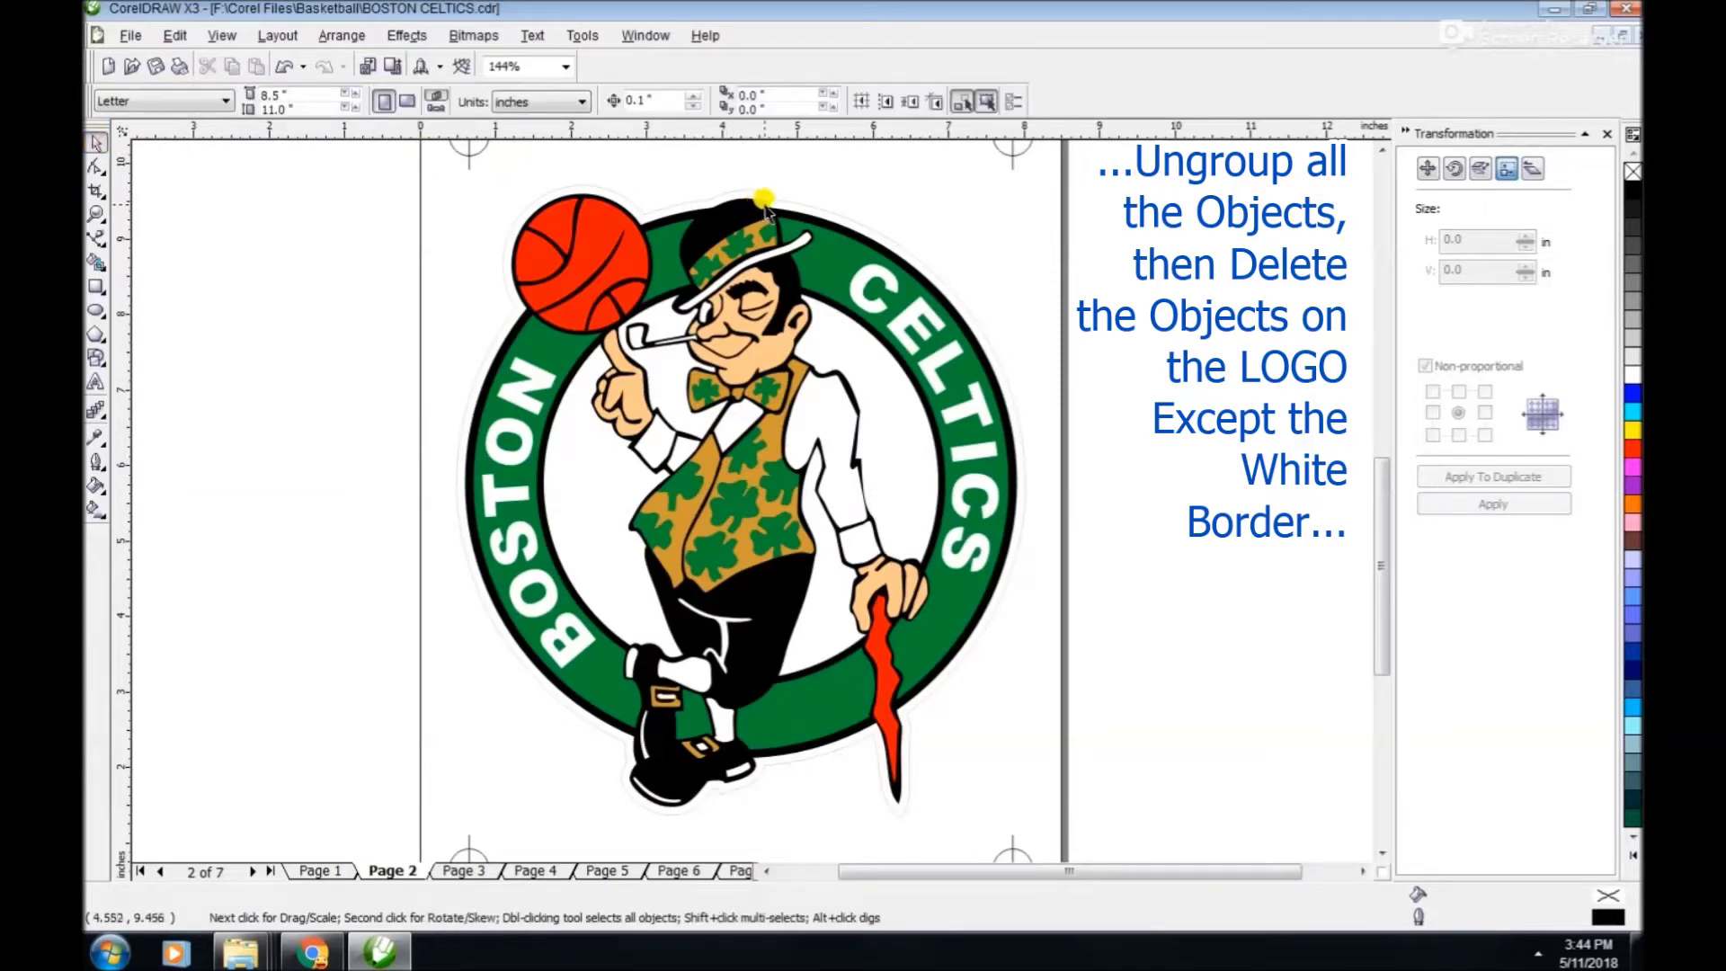
{"action": "left_click", "coordinate": [816, 209]}
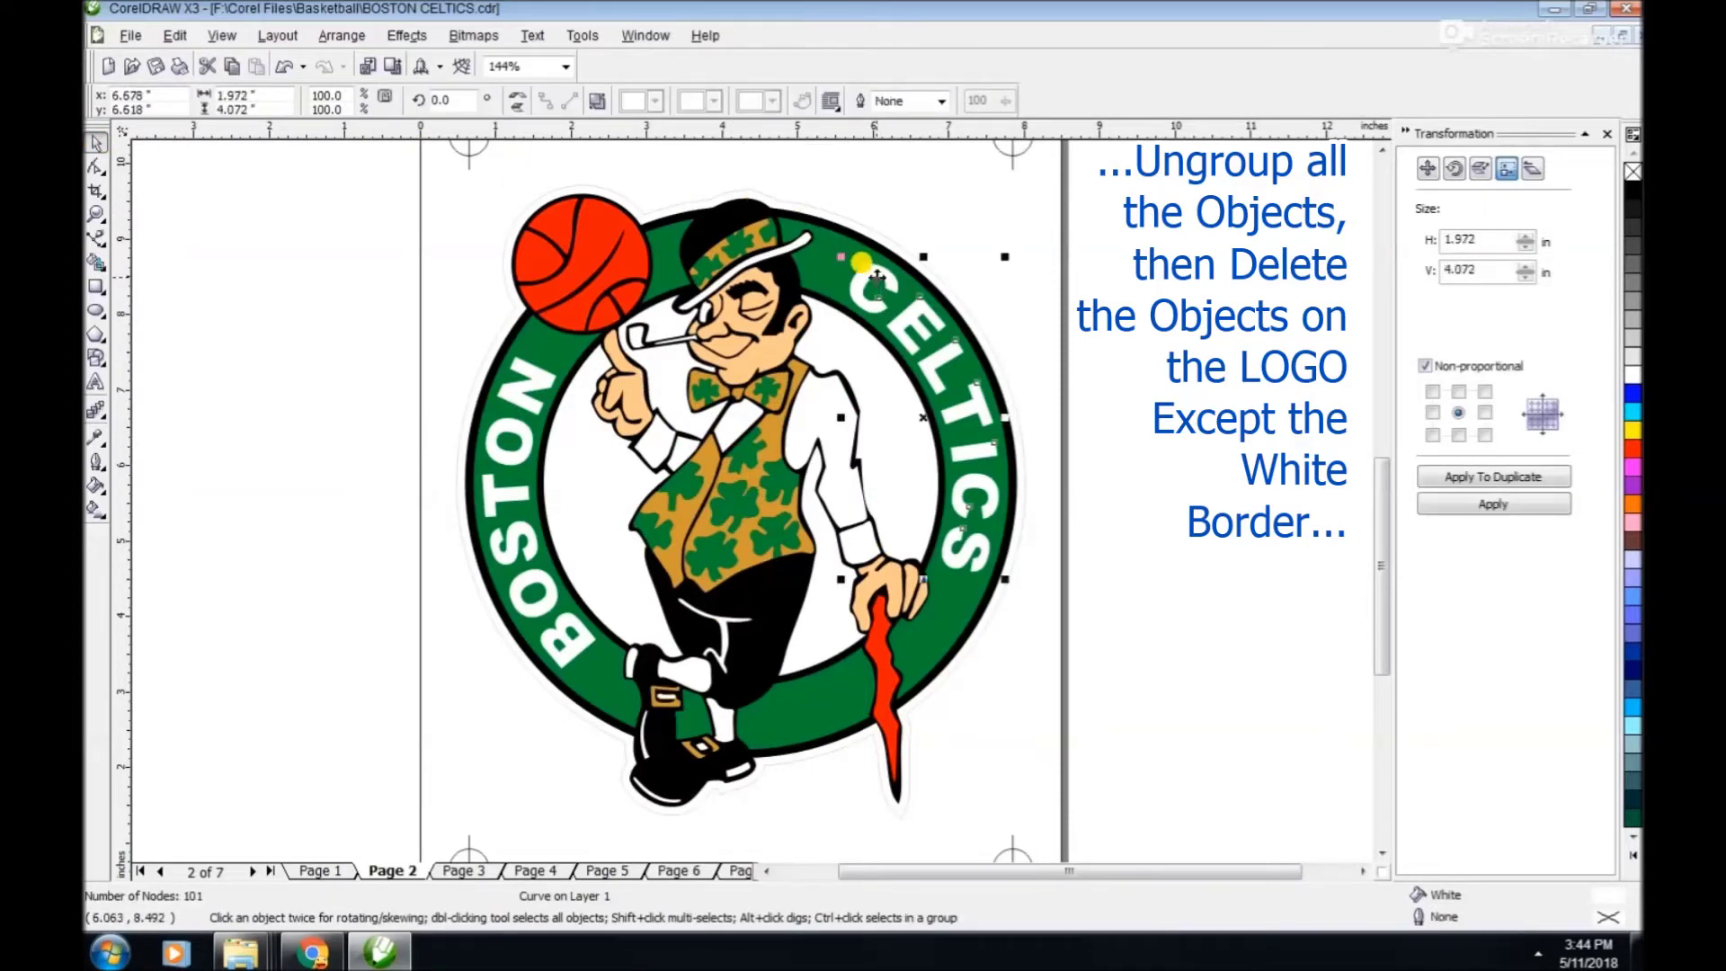
{"action": "left_click", "coordinate": [841, 280]}
{"action": "key", "text": "Delete"}
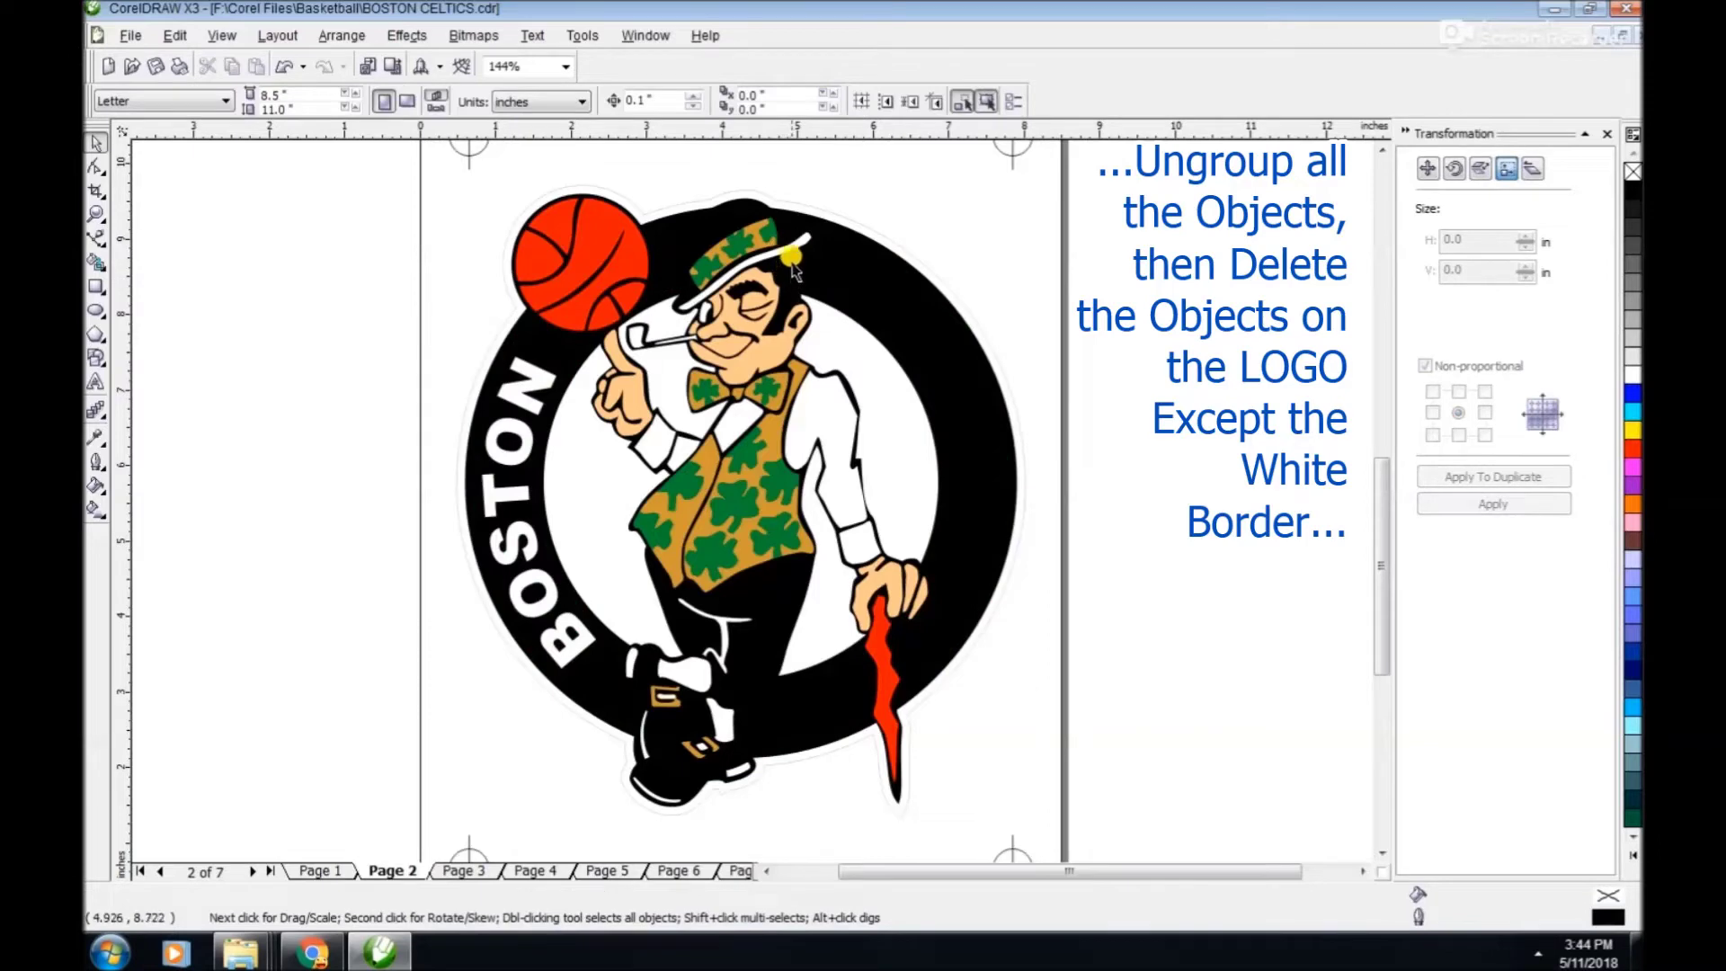
Delete the white figure details, skin areas, red ball and cane, and BOSTON lettering from the page 2 logo.
{"action": "left_click", "coordinate": [793, 256]}
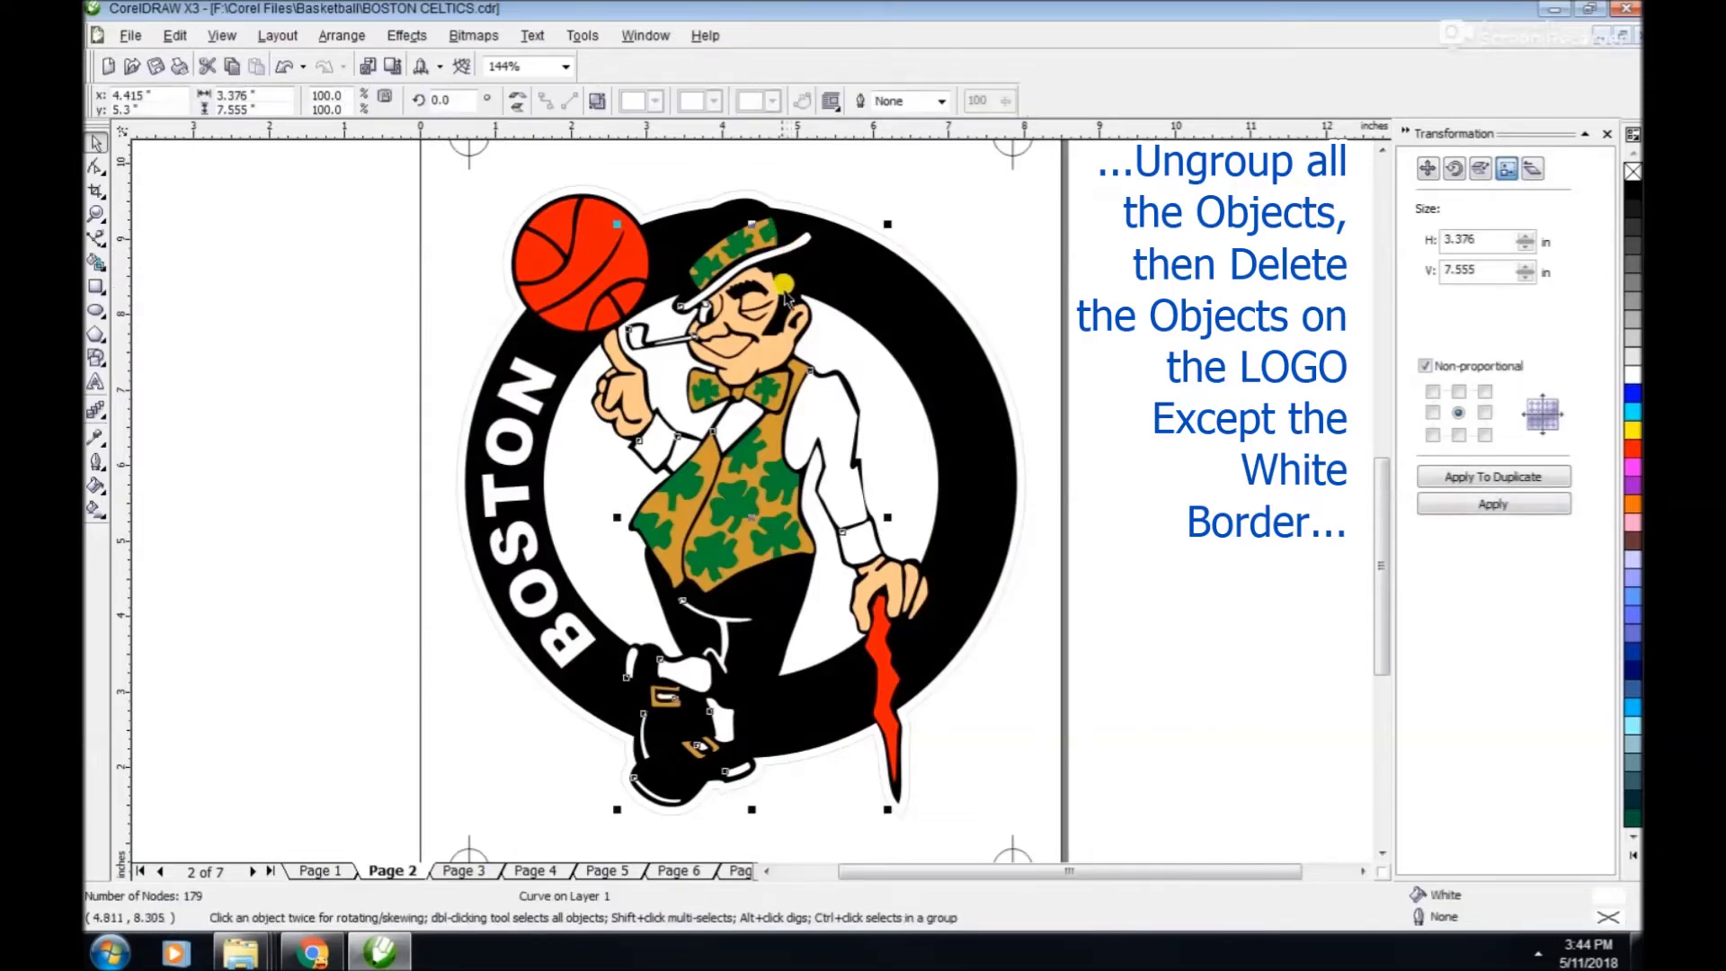
{"action": "left_click", "coordinate": [753, 320], "text": "shift"}
{"action": "left_click", "coordinate": [595, 241], "text": "shift"}
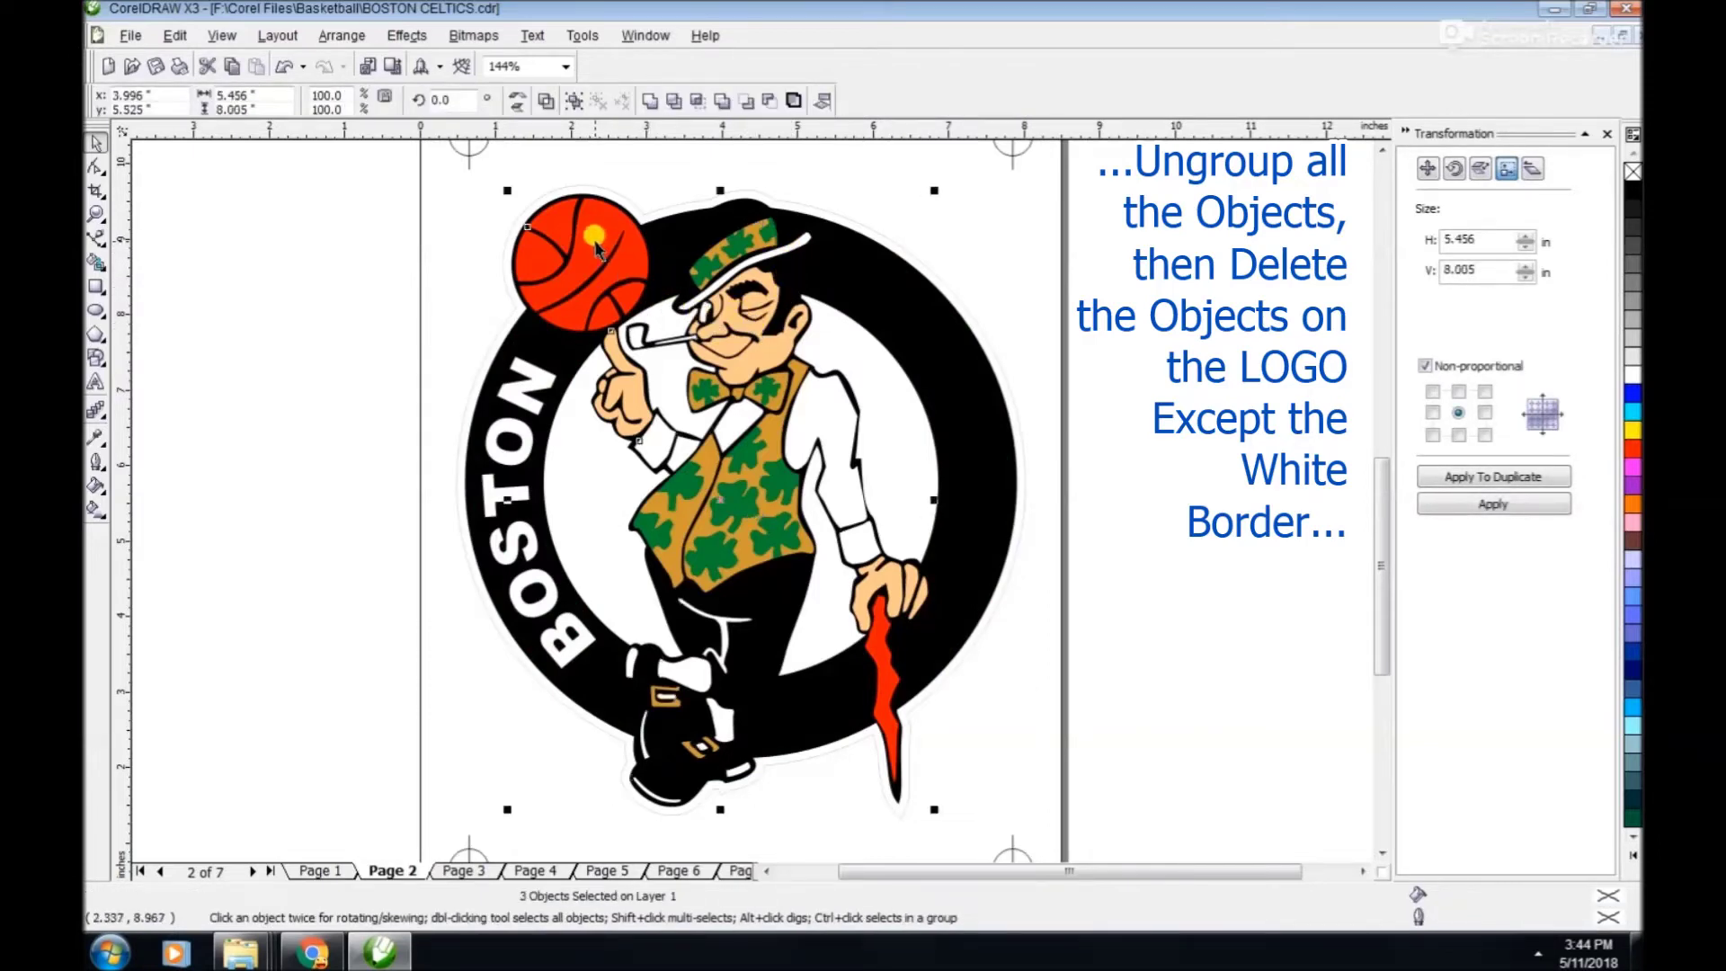
{"action": "left_click", "coordinate": [530, 364], "text": "shift"}
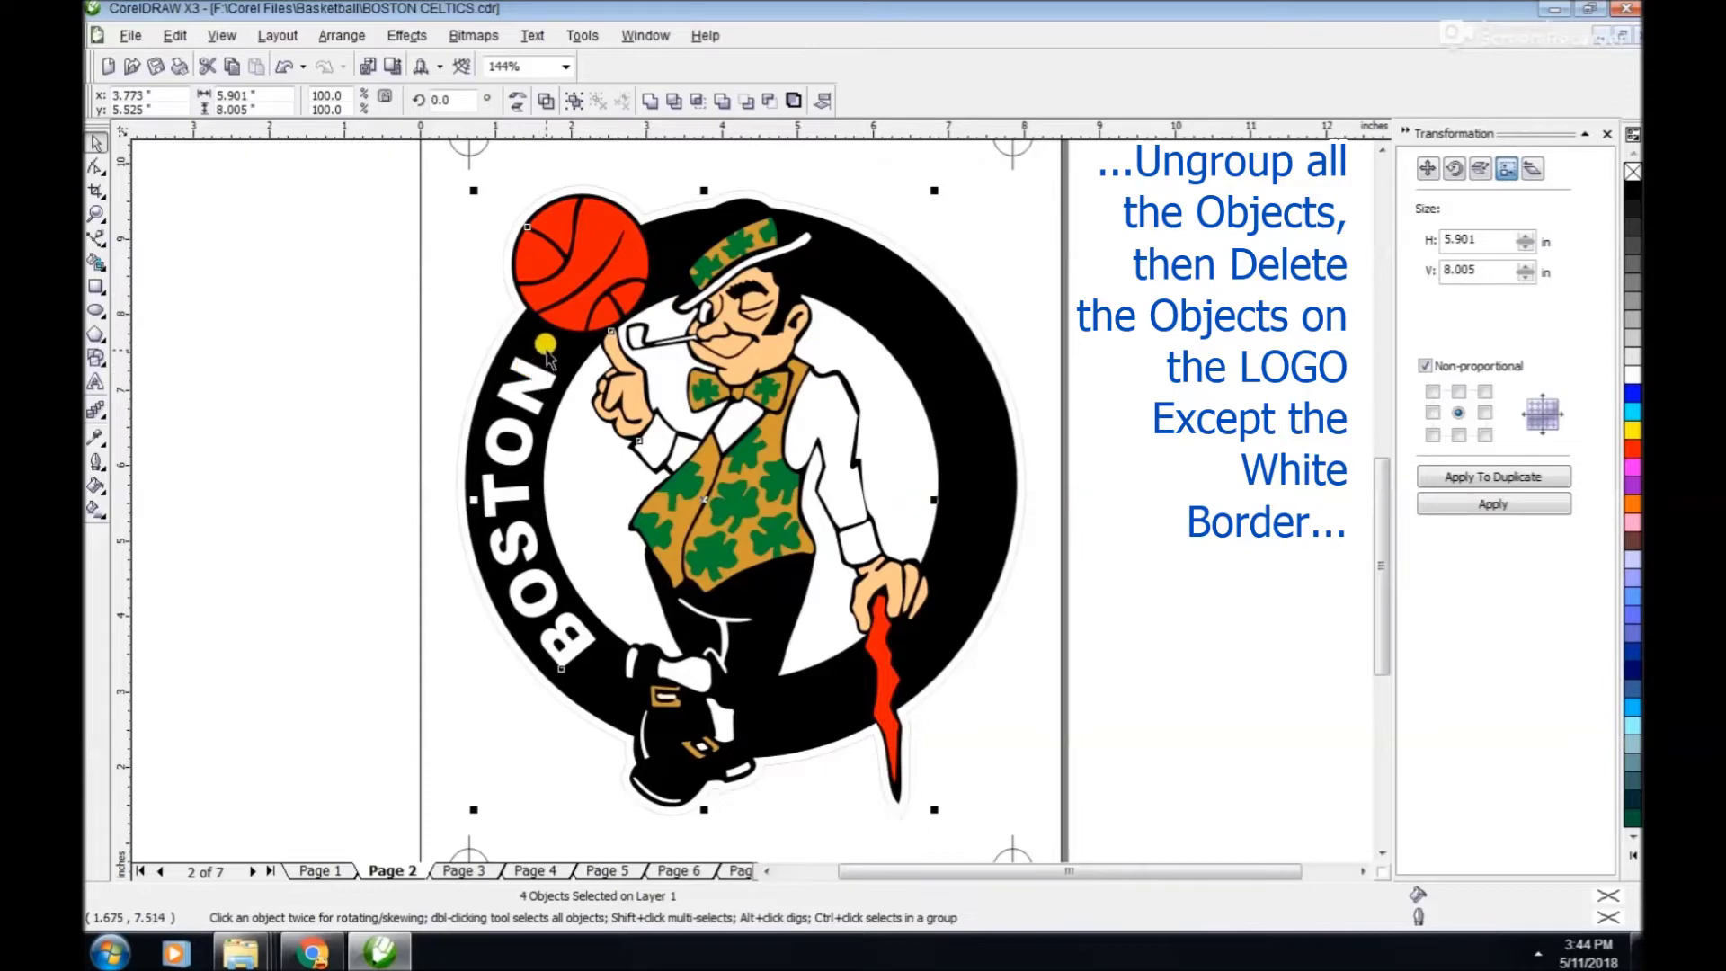
{"action": "key", "text": "Delete"}
Delete the white inner circle, the gold clothing areas and the green shamrocks from the page 2 logo.
{"action": "left_click", "coordinate": [875, 403]}
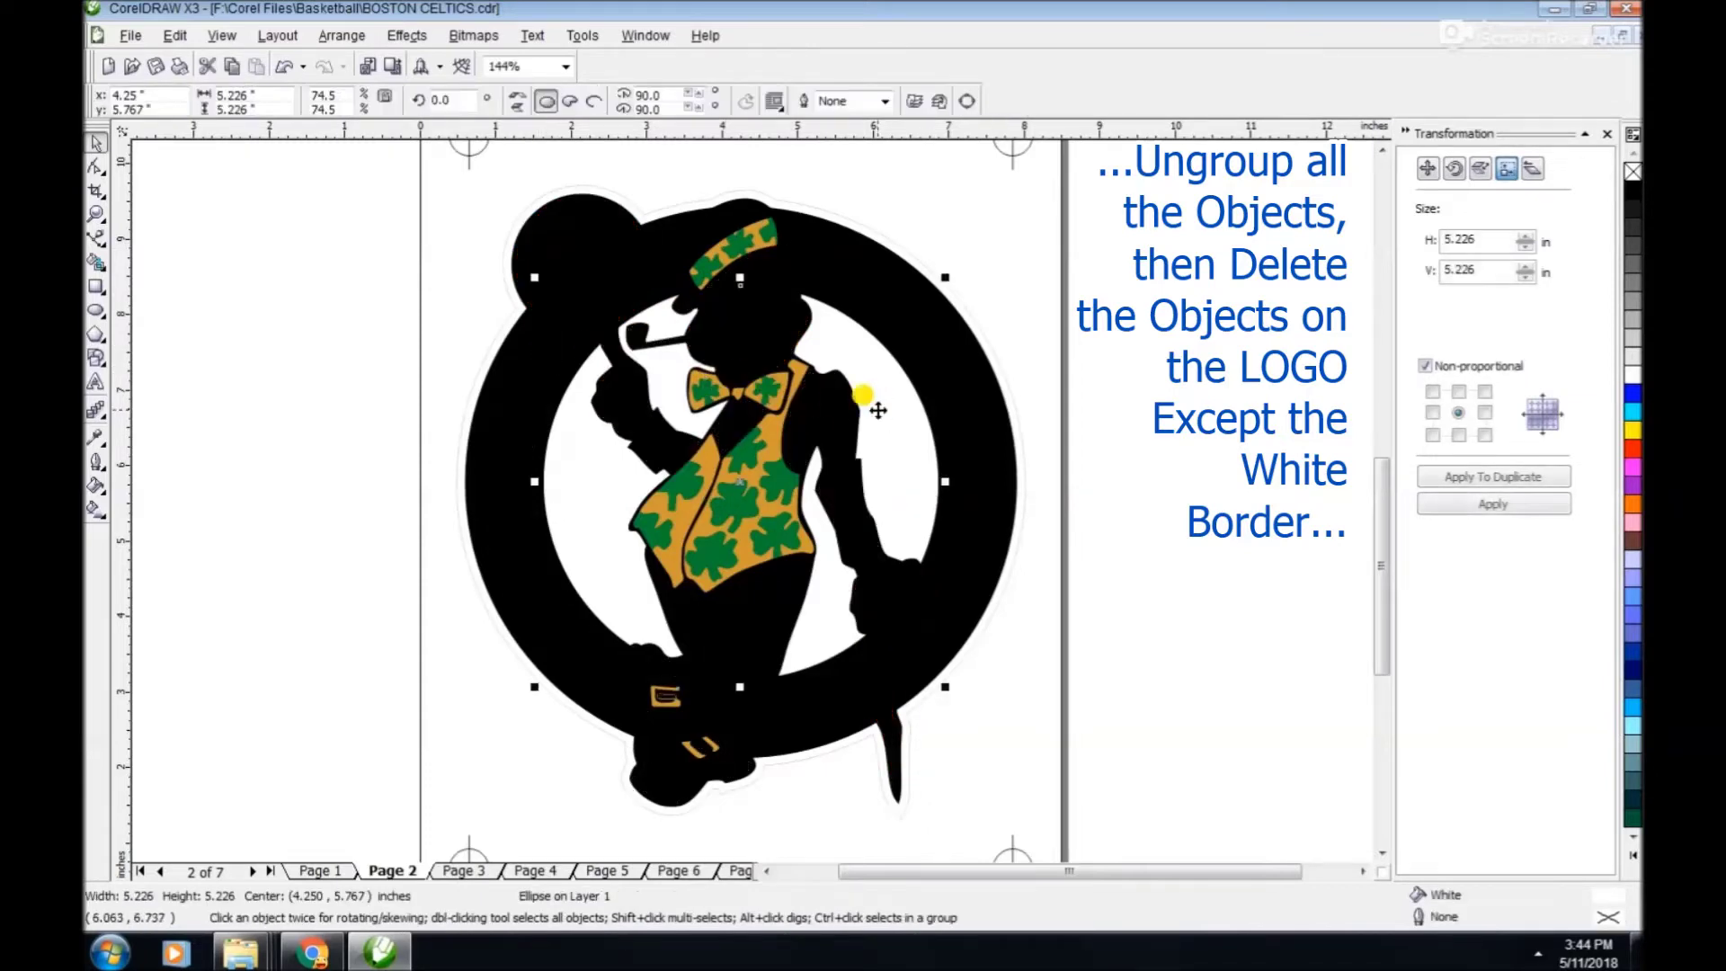
{"action": "left_click", "coordinate": [766, 286], "text": "shift"}
{"action": "left_click", "coordinate": [760, 249], "text": "shift"}
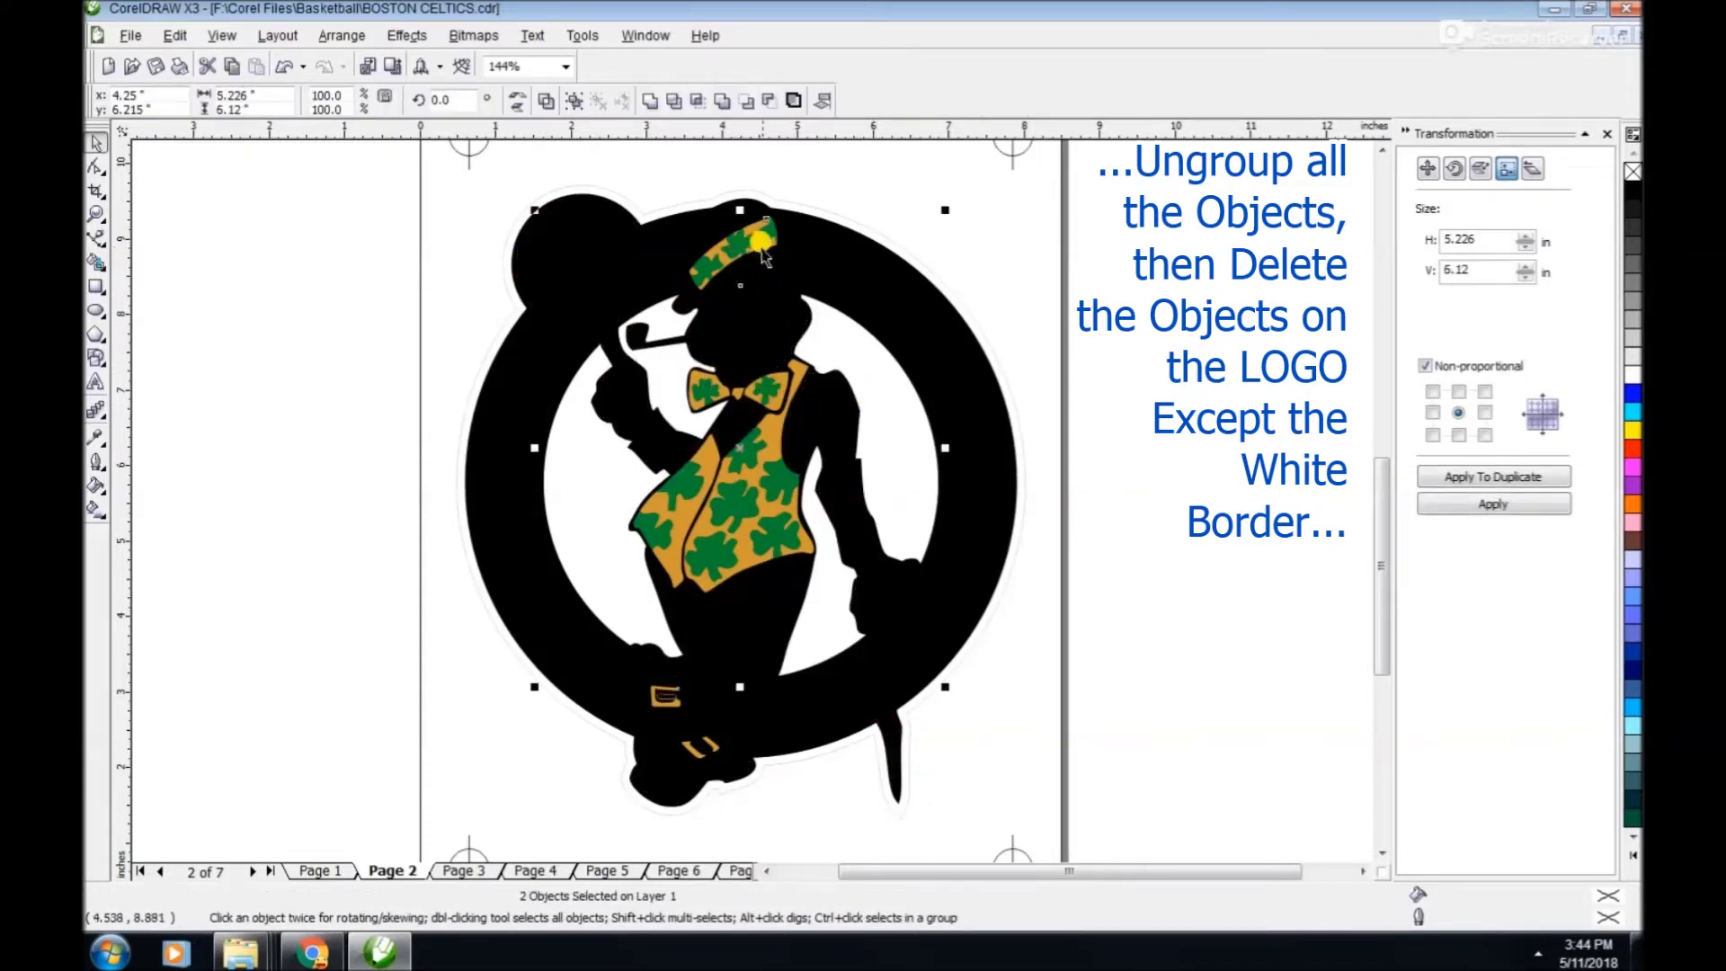
{"action": "key", "text": "Delete"}
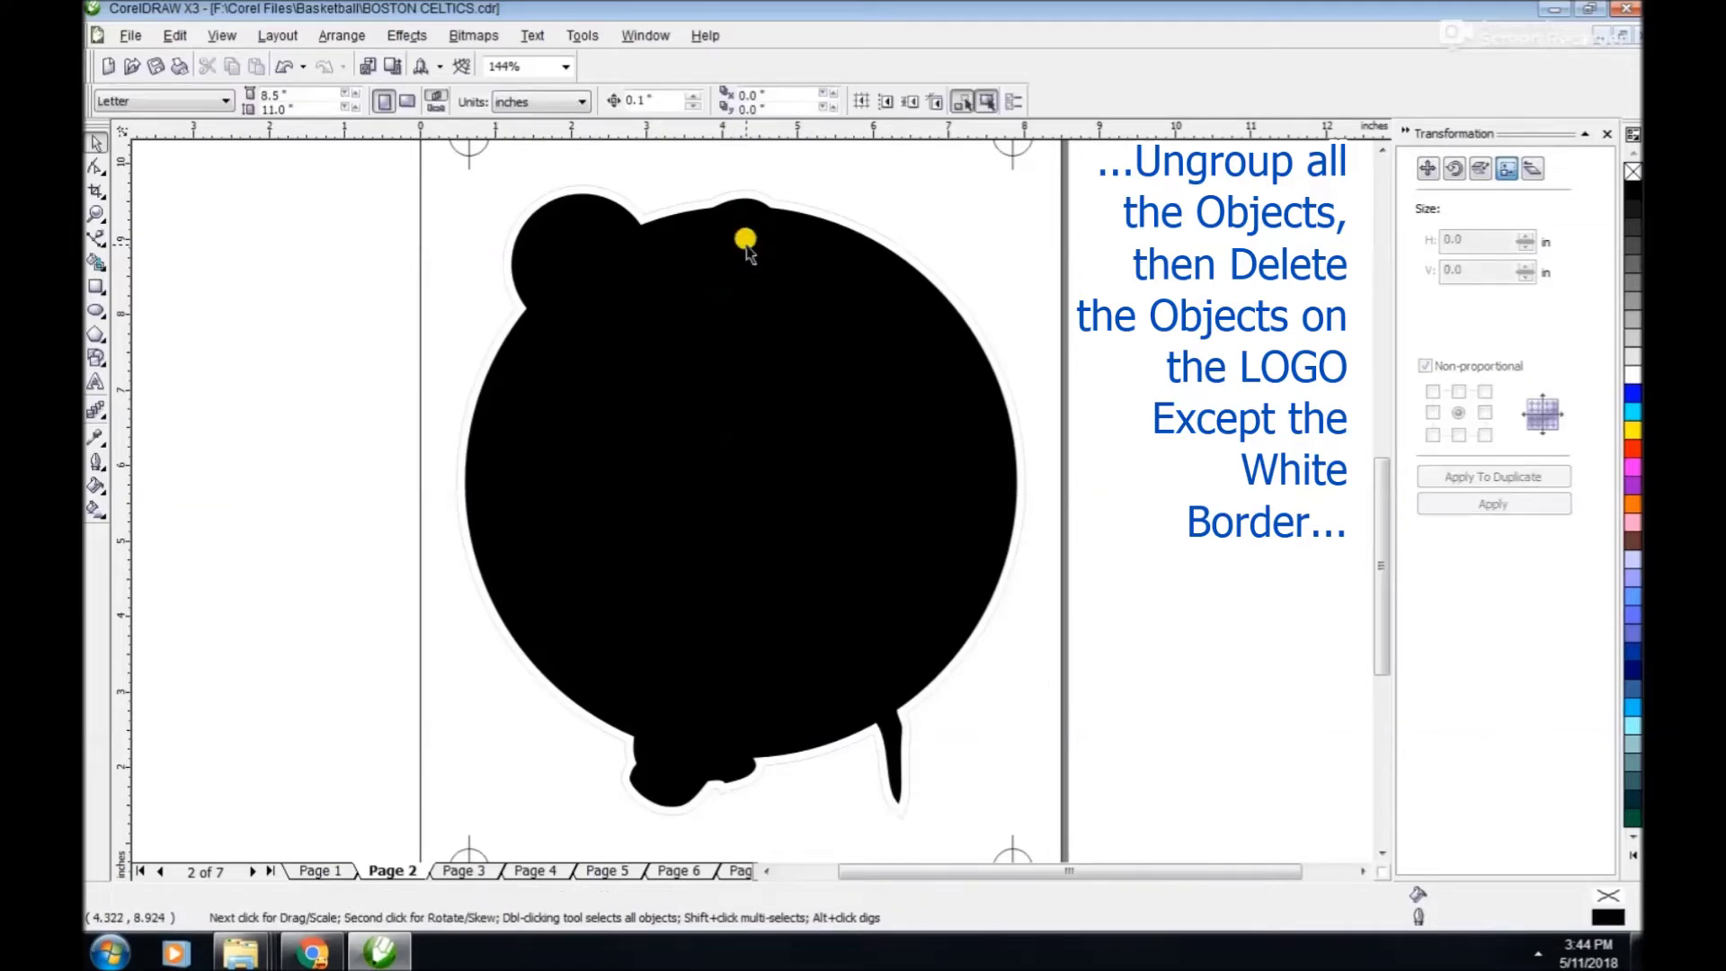
Delete the black figure silhouette and the black circle, leaving only the white border shape on page 2.
{"action": "left_click", "coordinate": [807, 316]}
{"action": "key", "text": "Delete"}
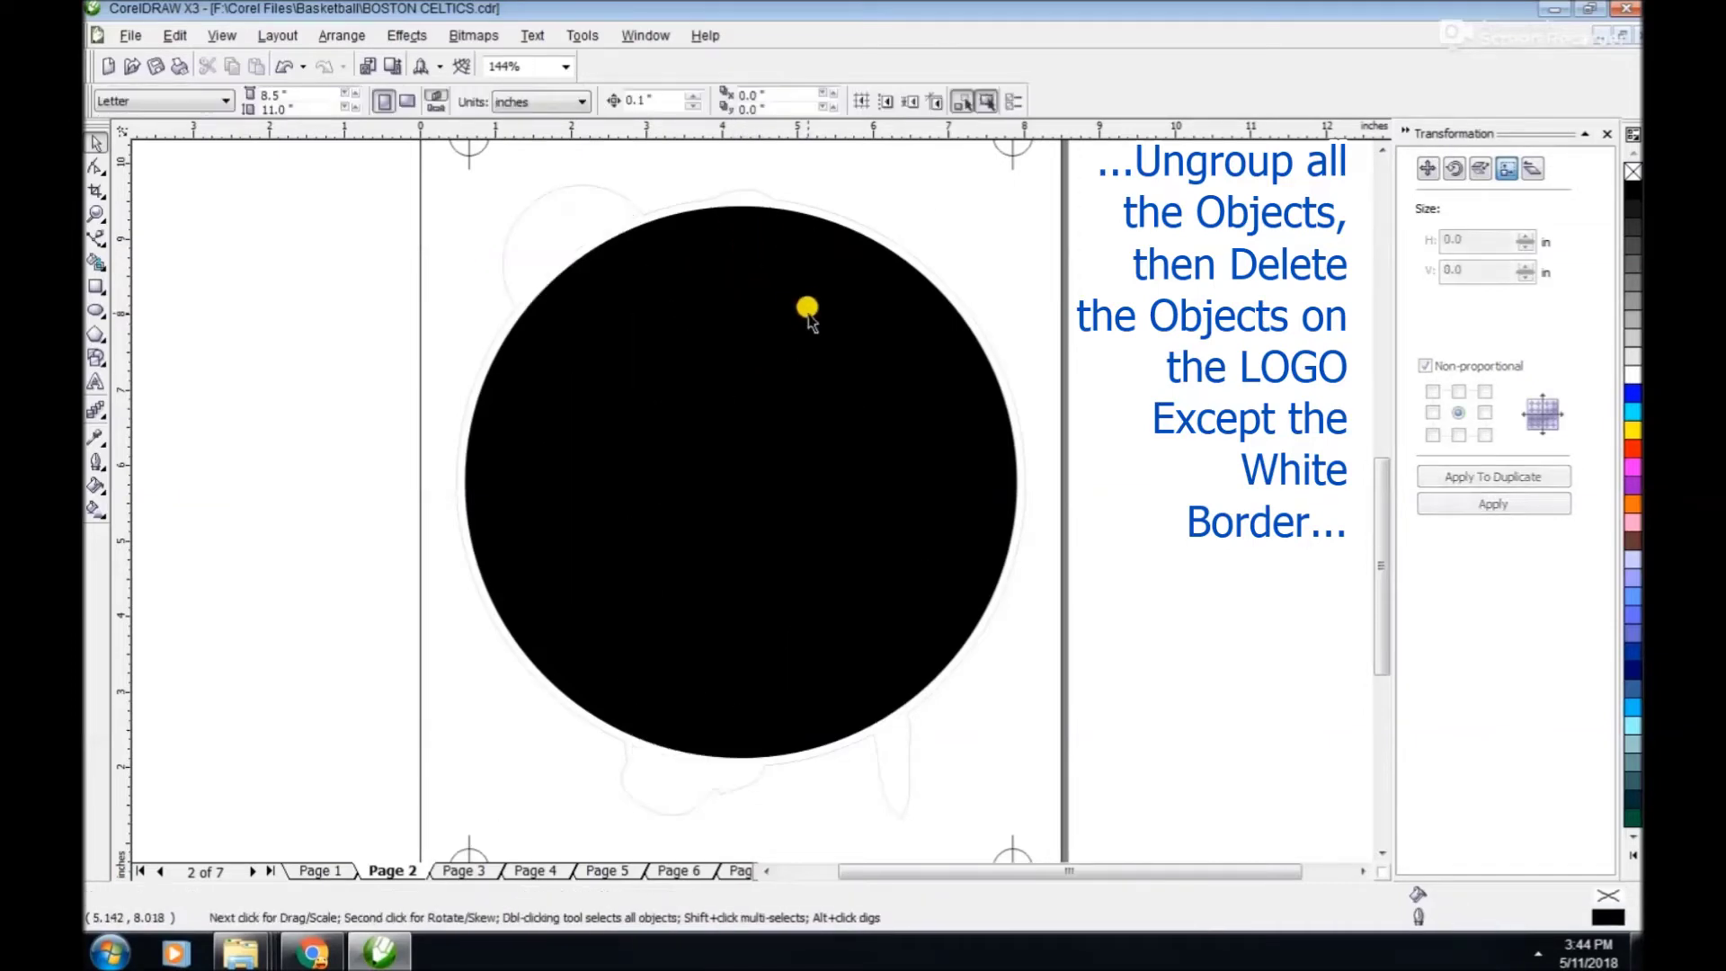
{"action": "left_click", "coordinate": [808, 315]}
{"action": "key", "text": "Delete"}
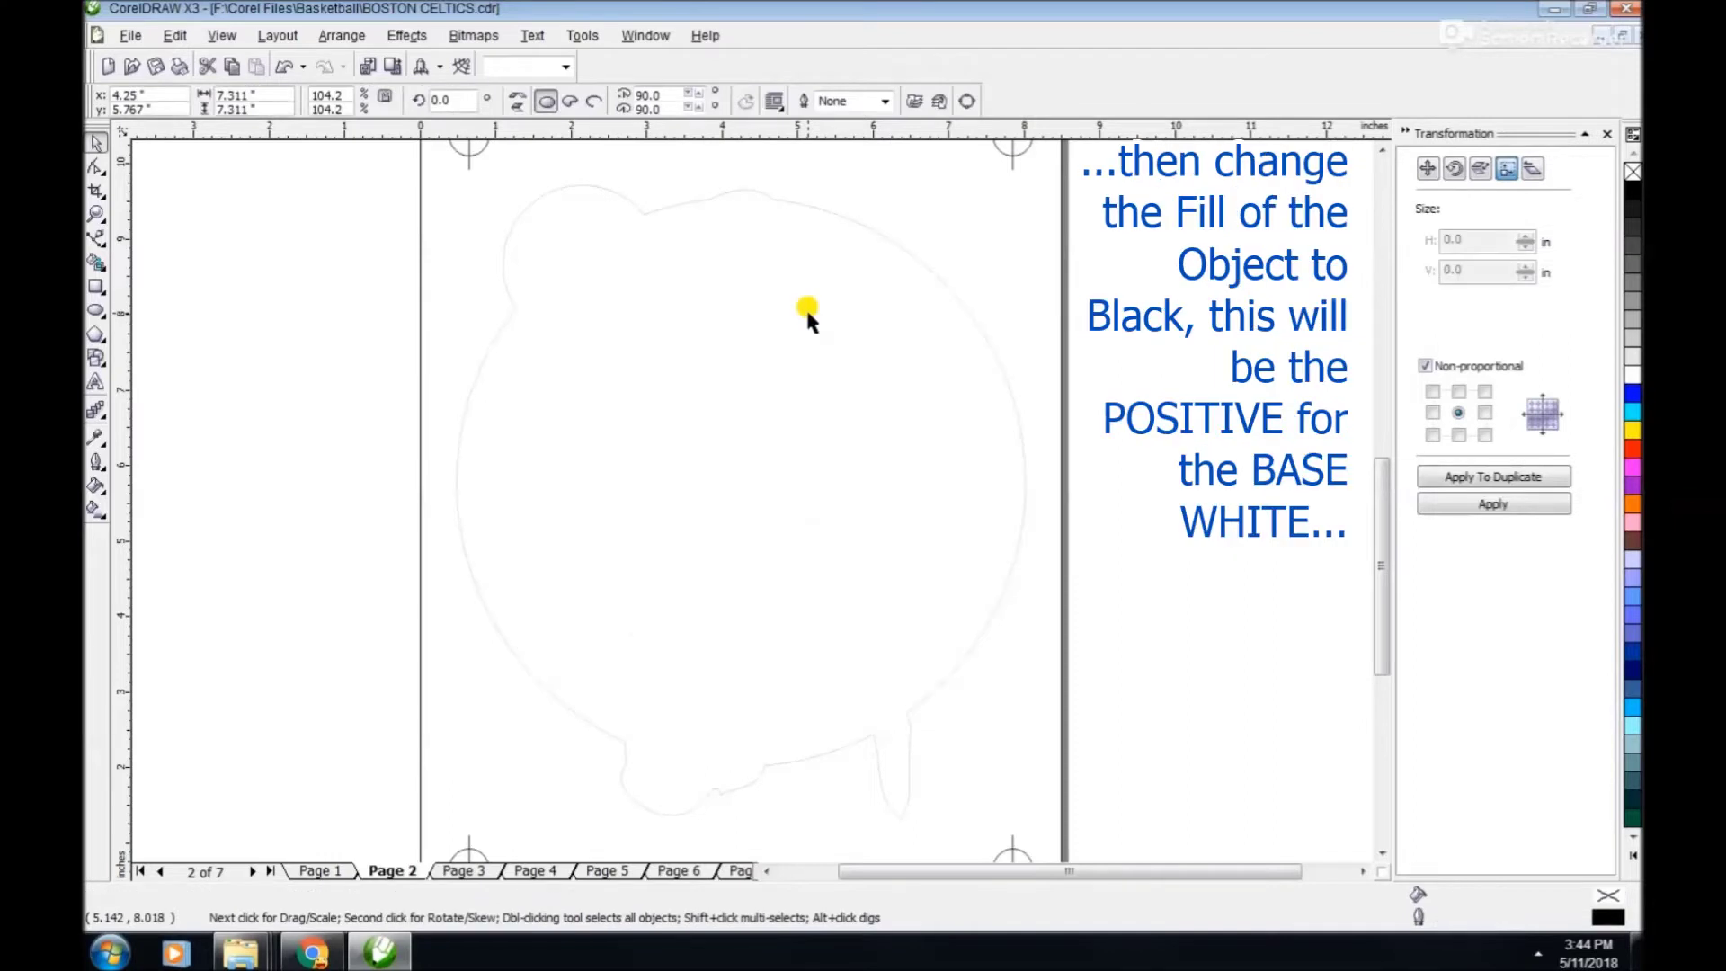
Fill the remaining border shape on page 2 with black.
{"action": "left_click", "coordinate": [808, 313]}
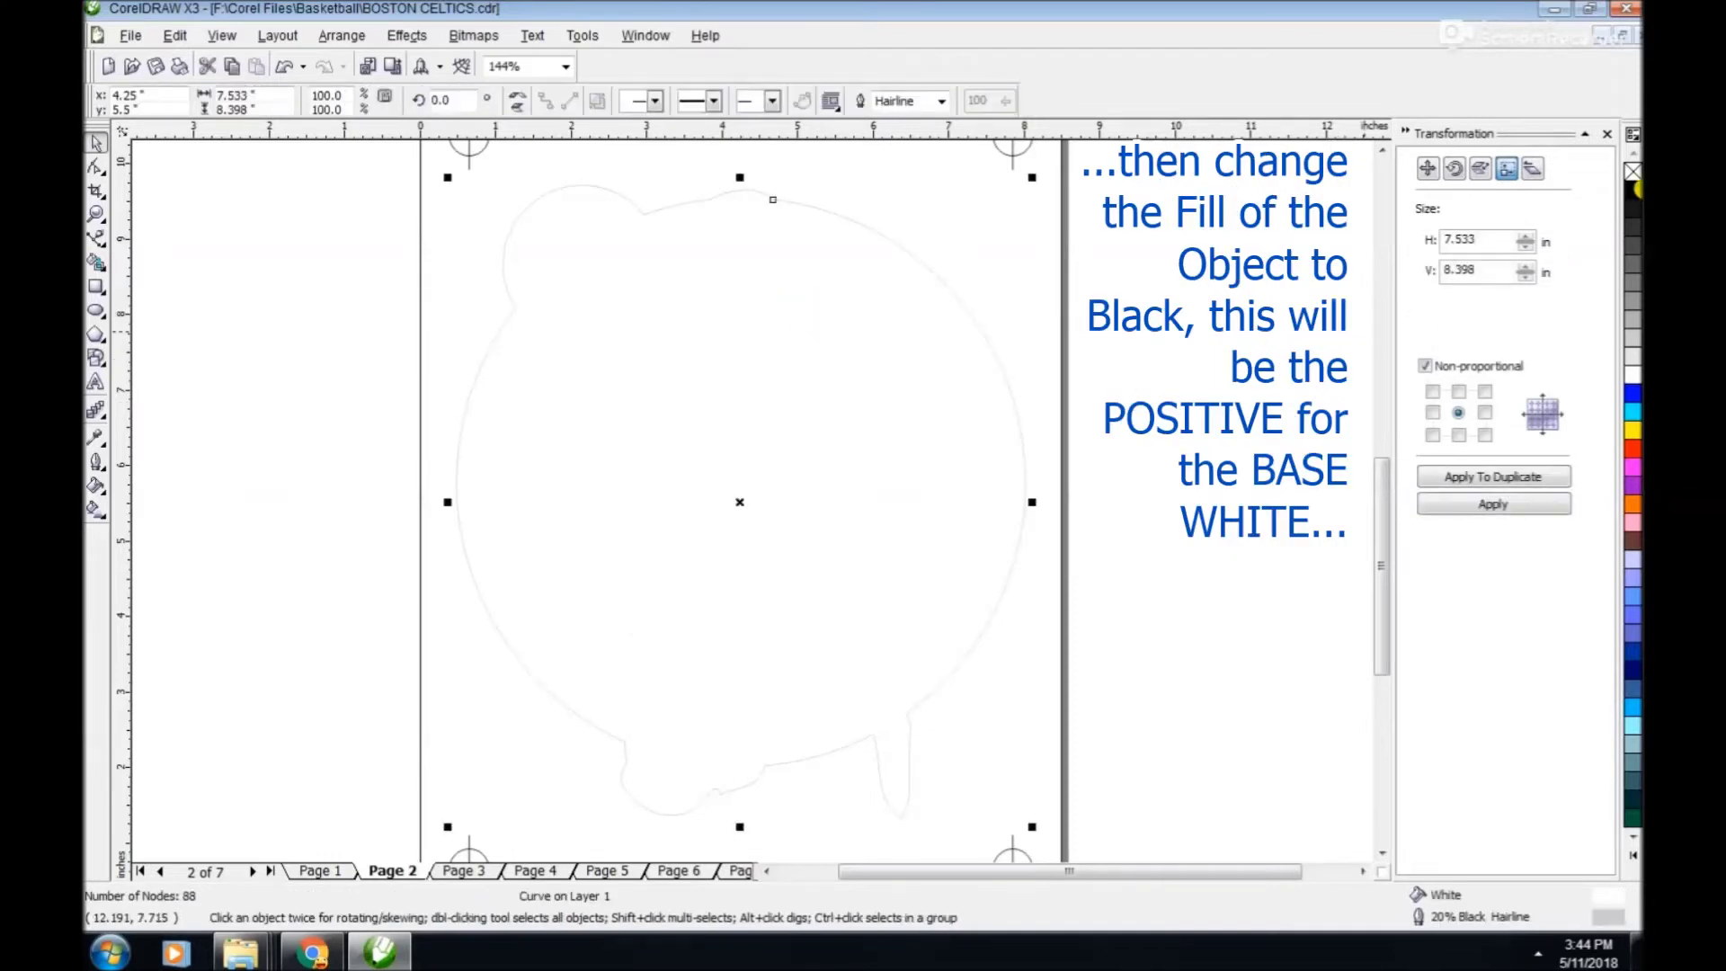
{"action": "left_click", "coordinate": [1631, 192]}
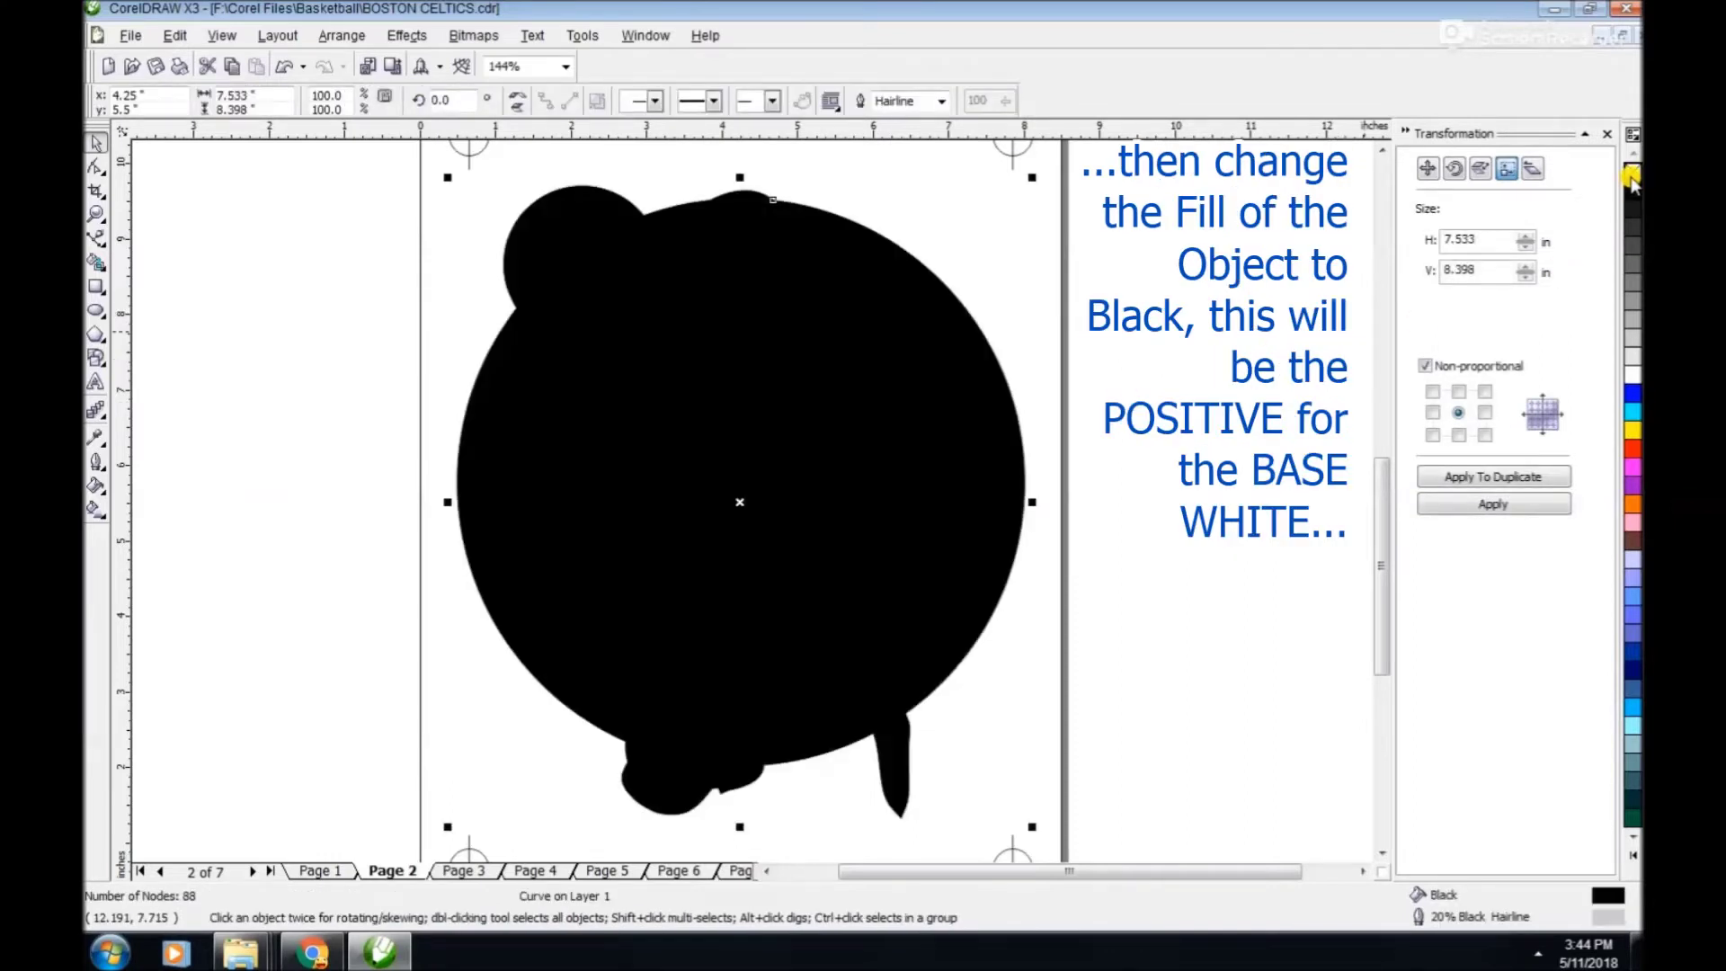
{"action": "left_click", "coordinate": [1136, 385]}
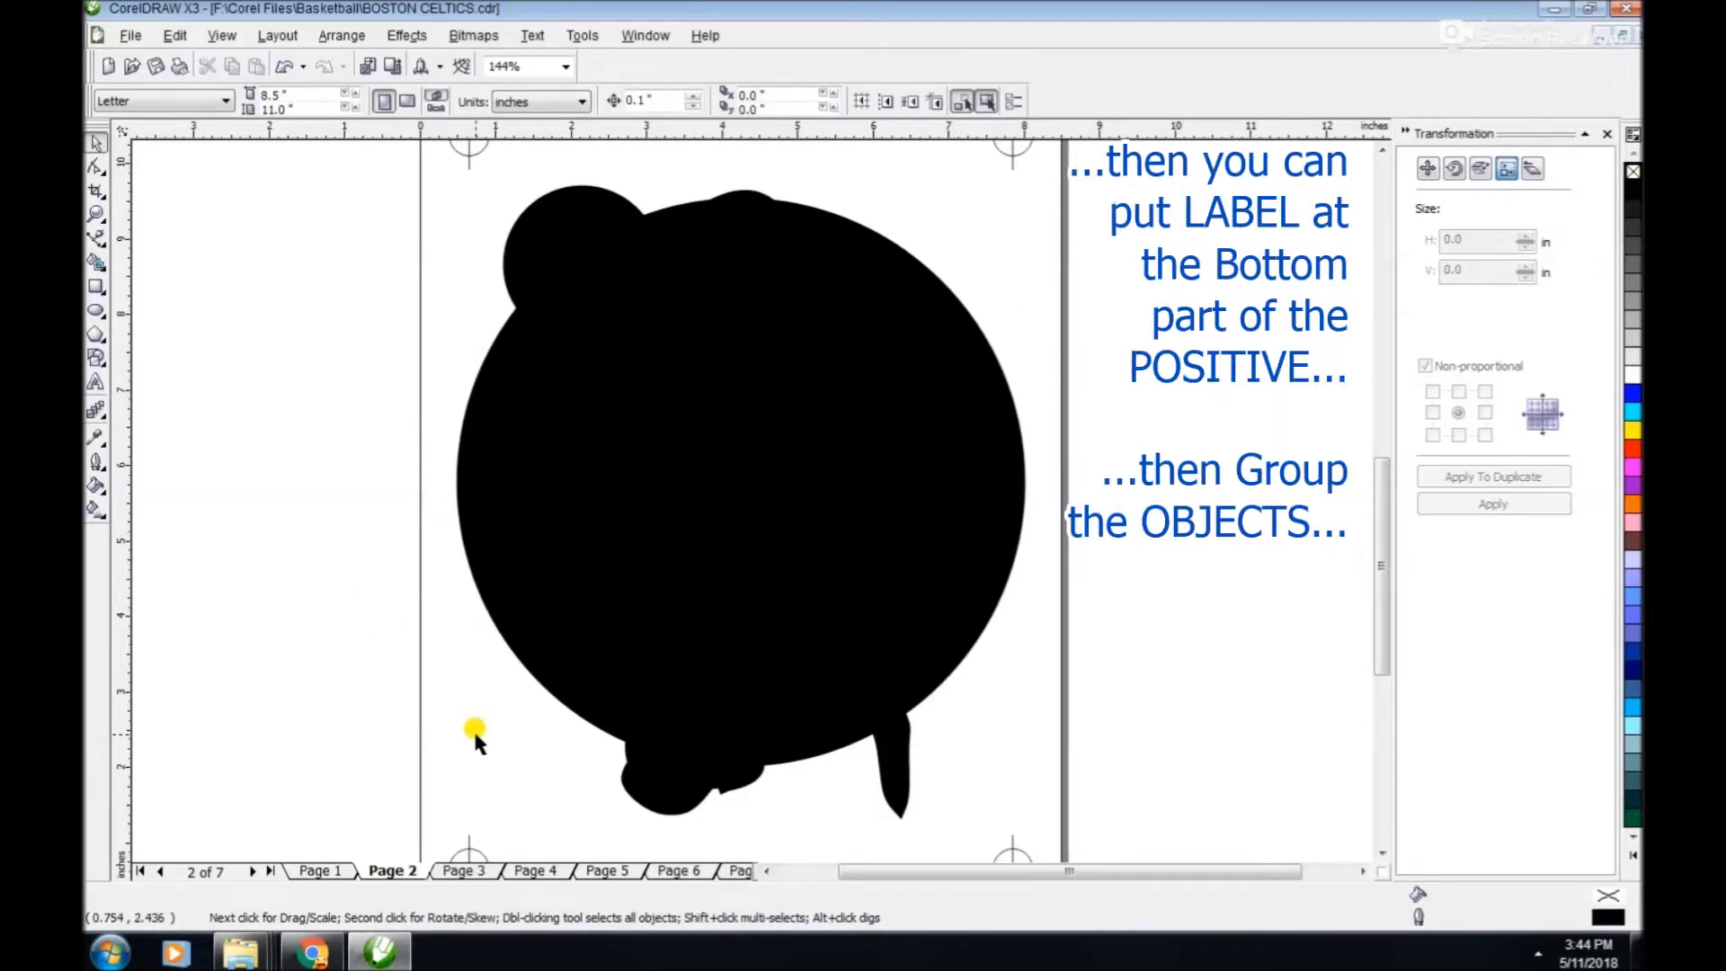
Add the text label "WHITE UNDERBASE" in 24 pt Arial between the two lower registration marks on page 2.
{"action": "scroll", "coordinate": [473, 728], "scroll_direction": "down", "scroll_amount": 2}
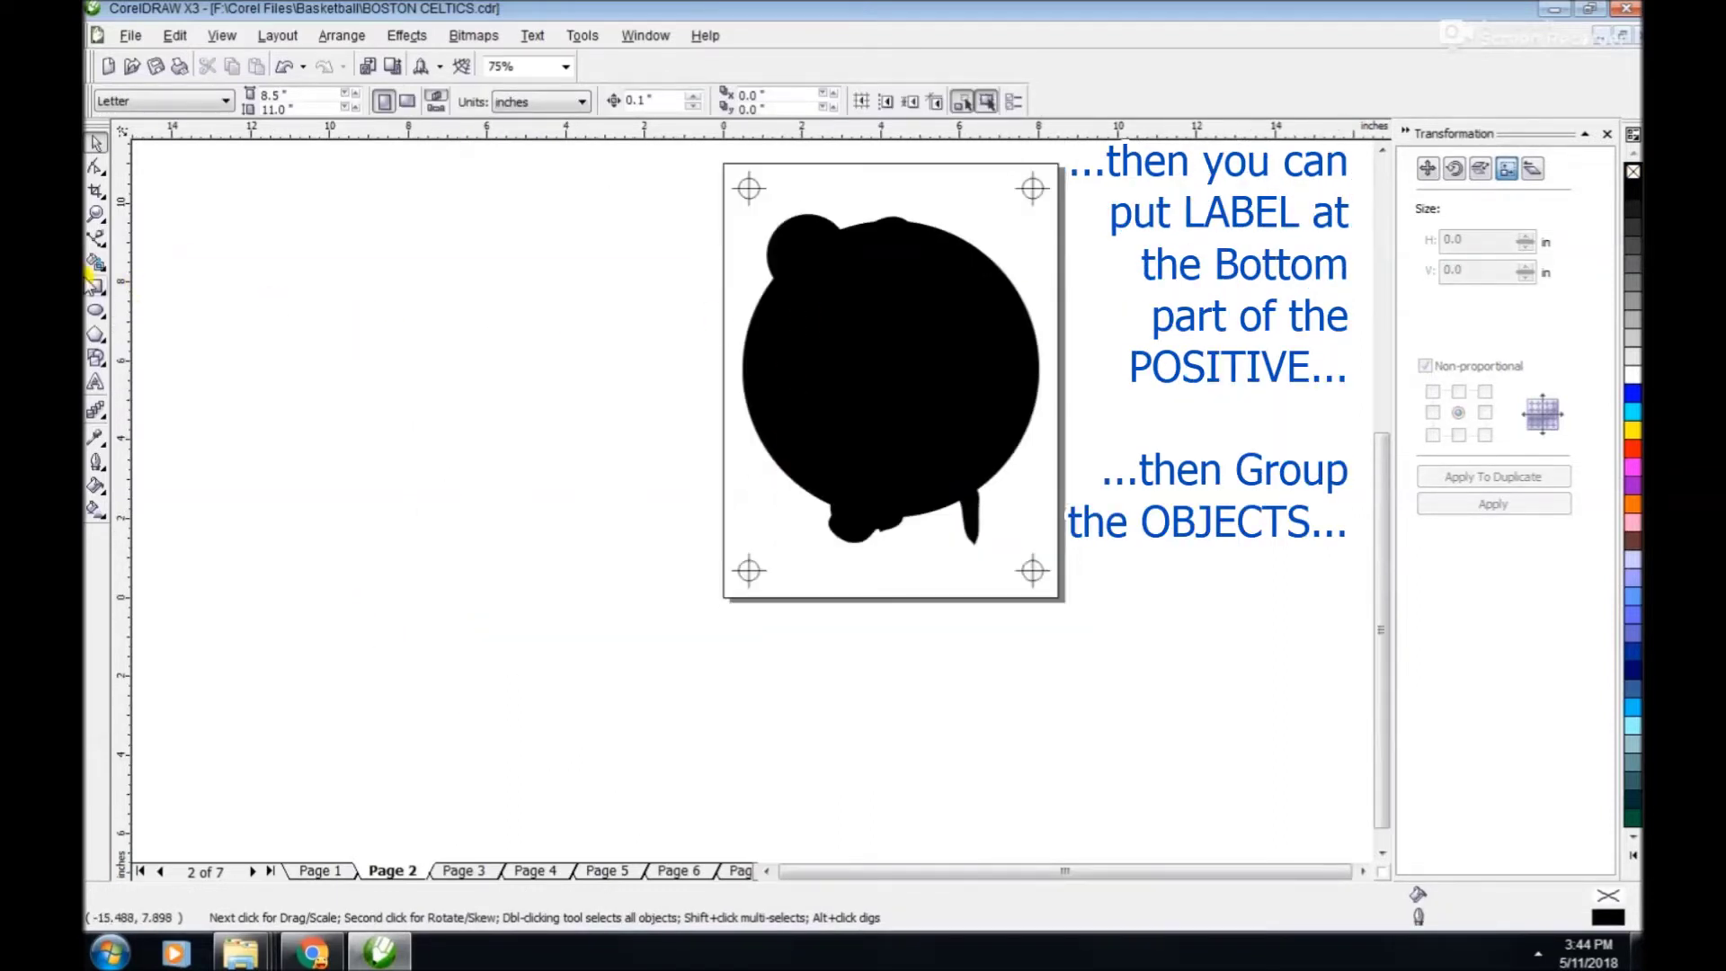
{"action": "left_click", "coordinate": [97, 214]}
{"action": "left_click_drag", "start_coordinate": [647, 431], "coordinate": [1086, 667]}
{"action": "left_click", "coordinate": [96, 382]}
{"action": "left_click", "coordinate": [535, 551]}
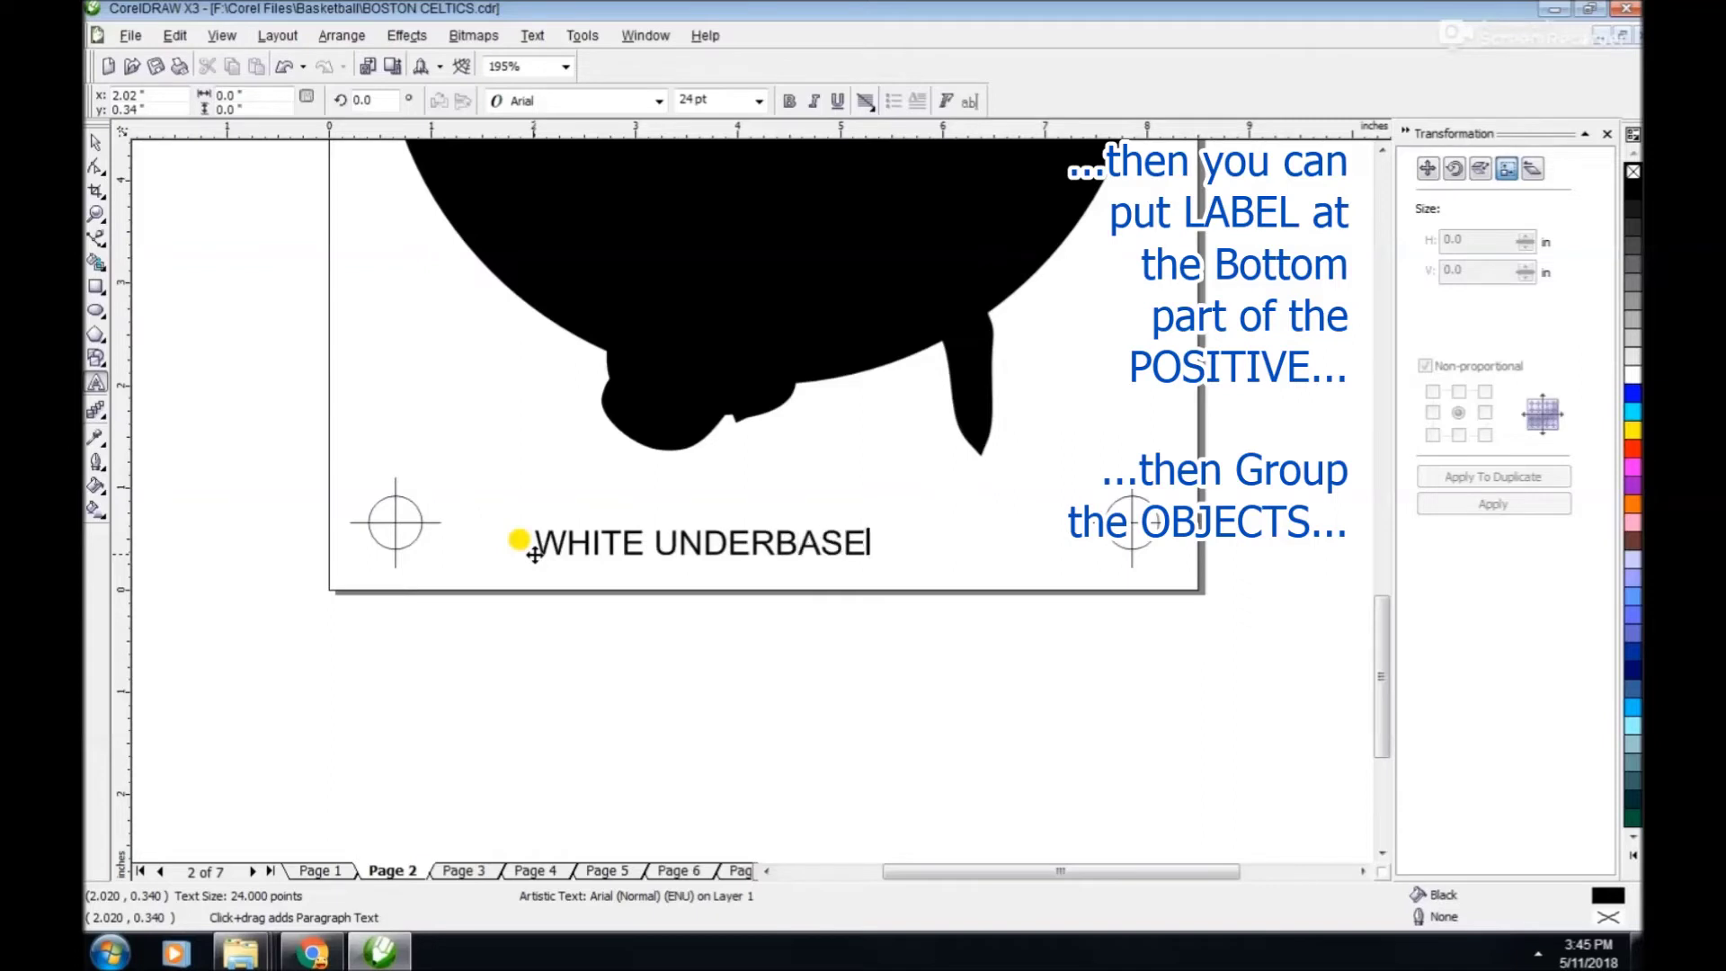
{"action": "scroll", "coordinate": [533, 555], "scroll_direction": "down", "scroll_amount": 2}
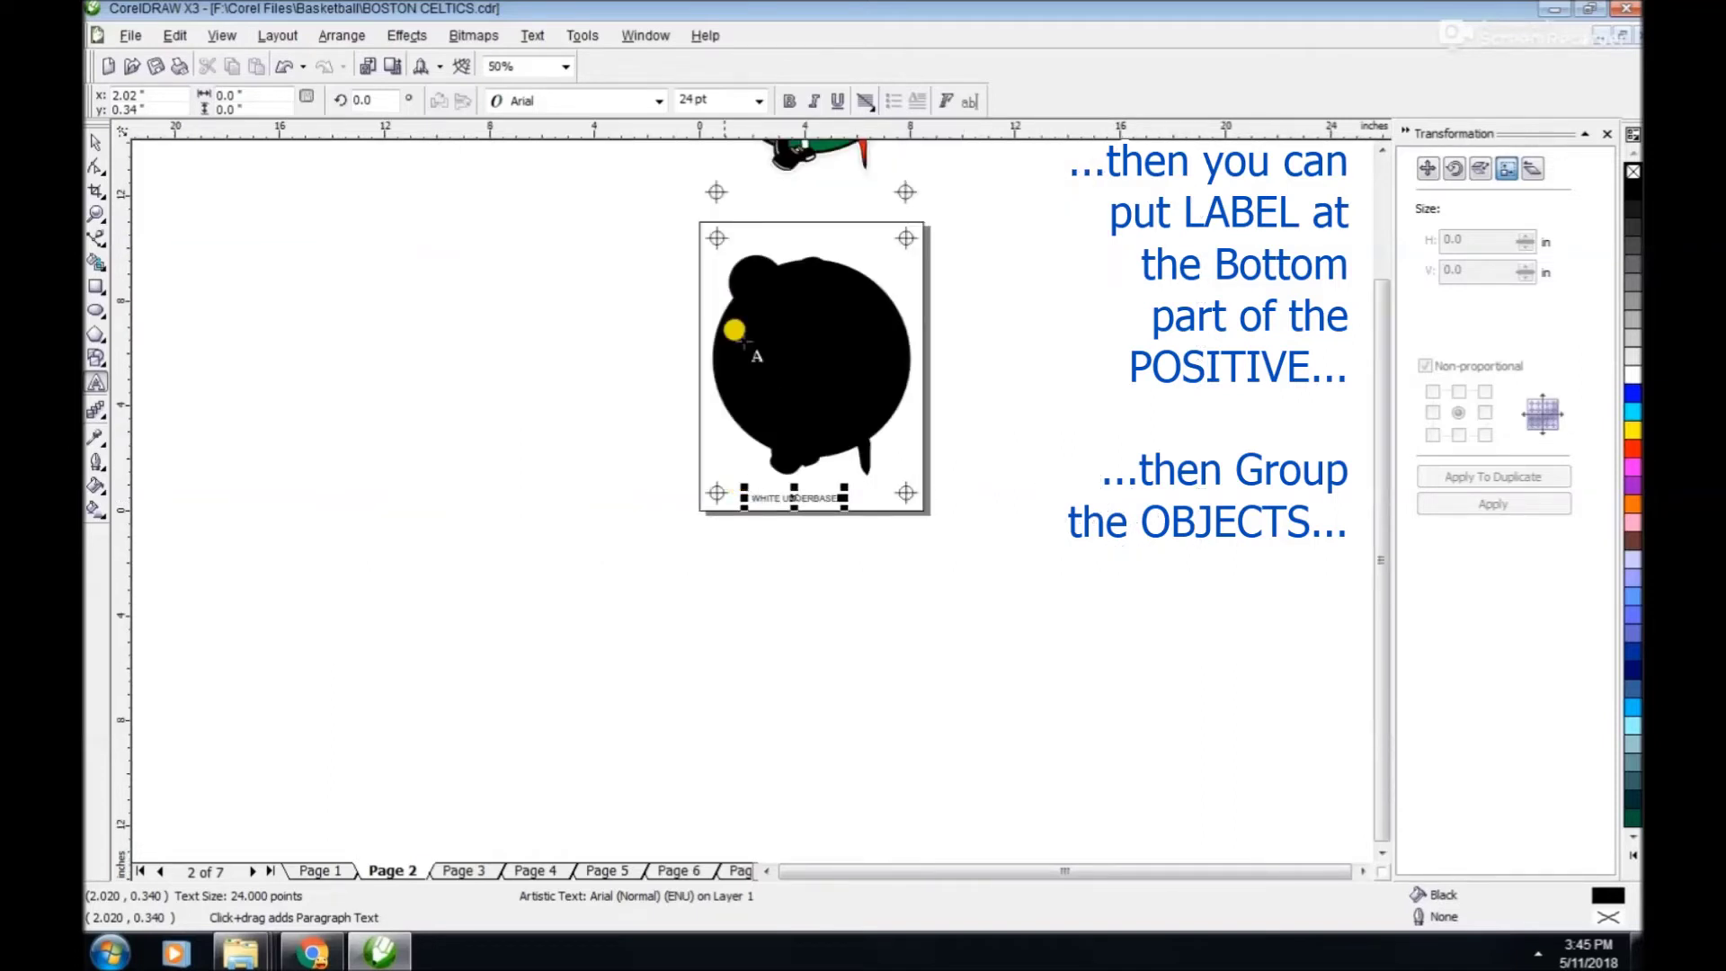
Group the black shape, the label and the registration marks on page 2.
{"action": "key", "text": "ctrl+space"}
{"action": "left_click_drag", "start_coordinate": [681, 219], "coordinate": [1005, 552]}
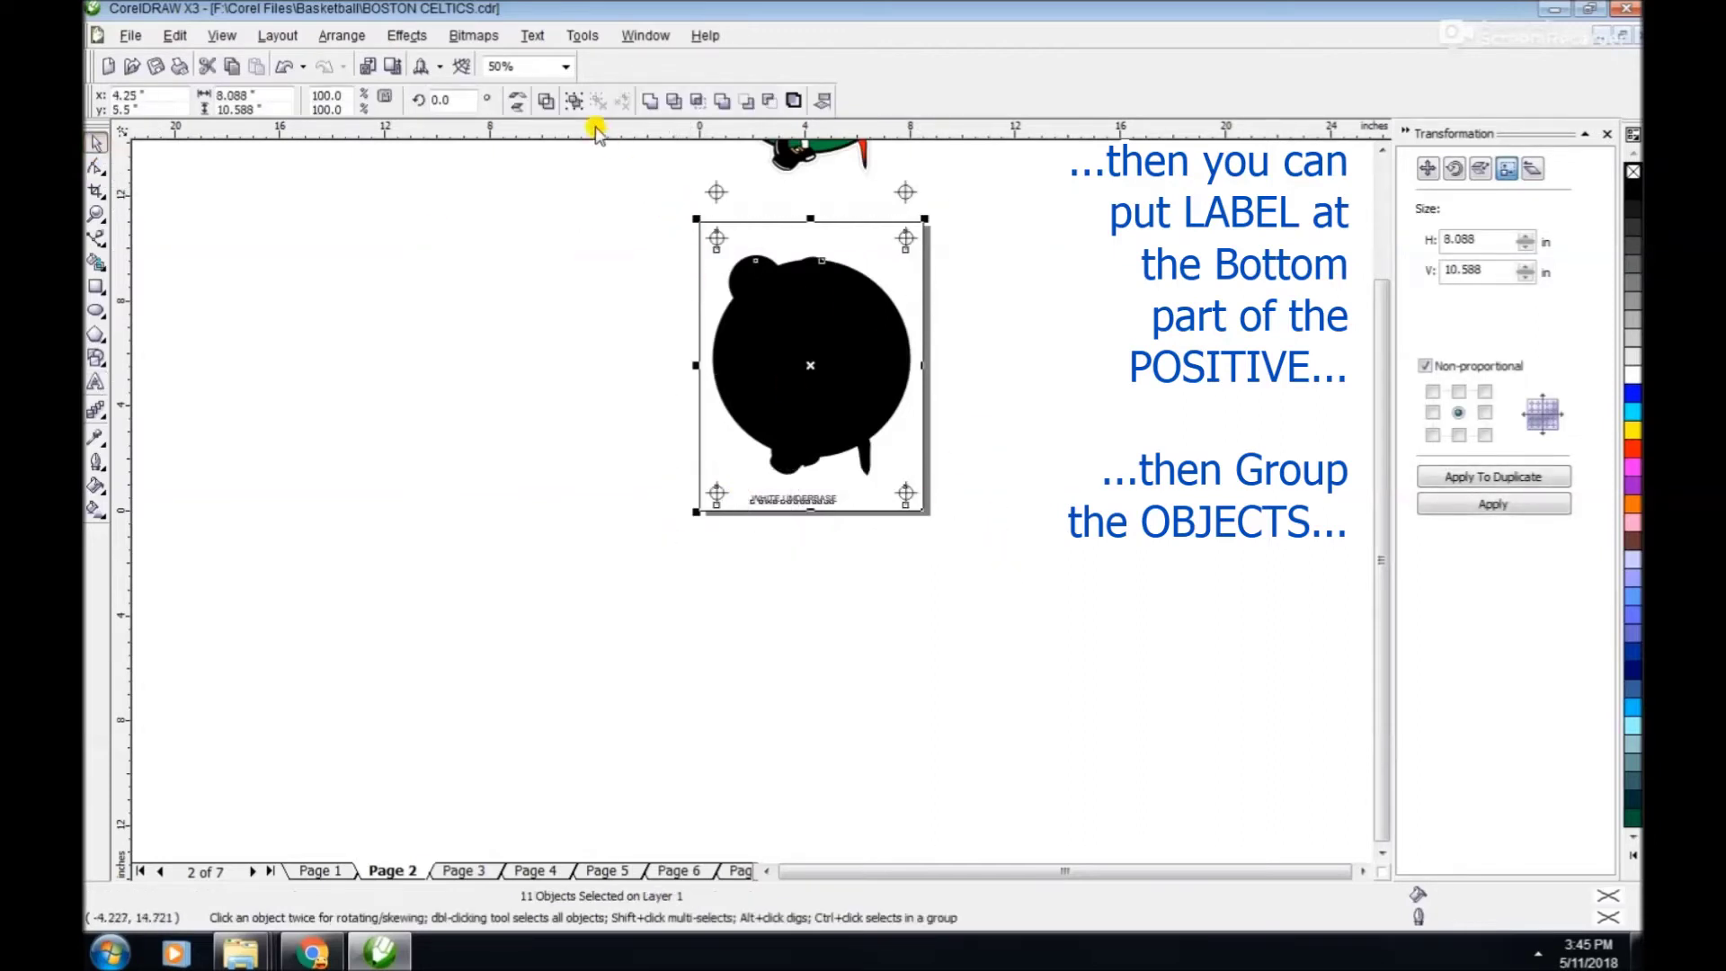
{"action": "left_click", "coordinate": [575, 100]}
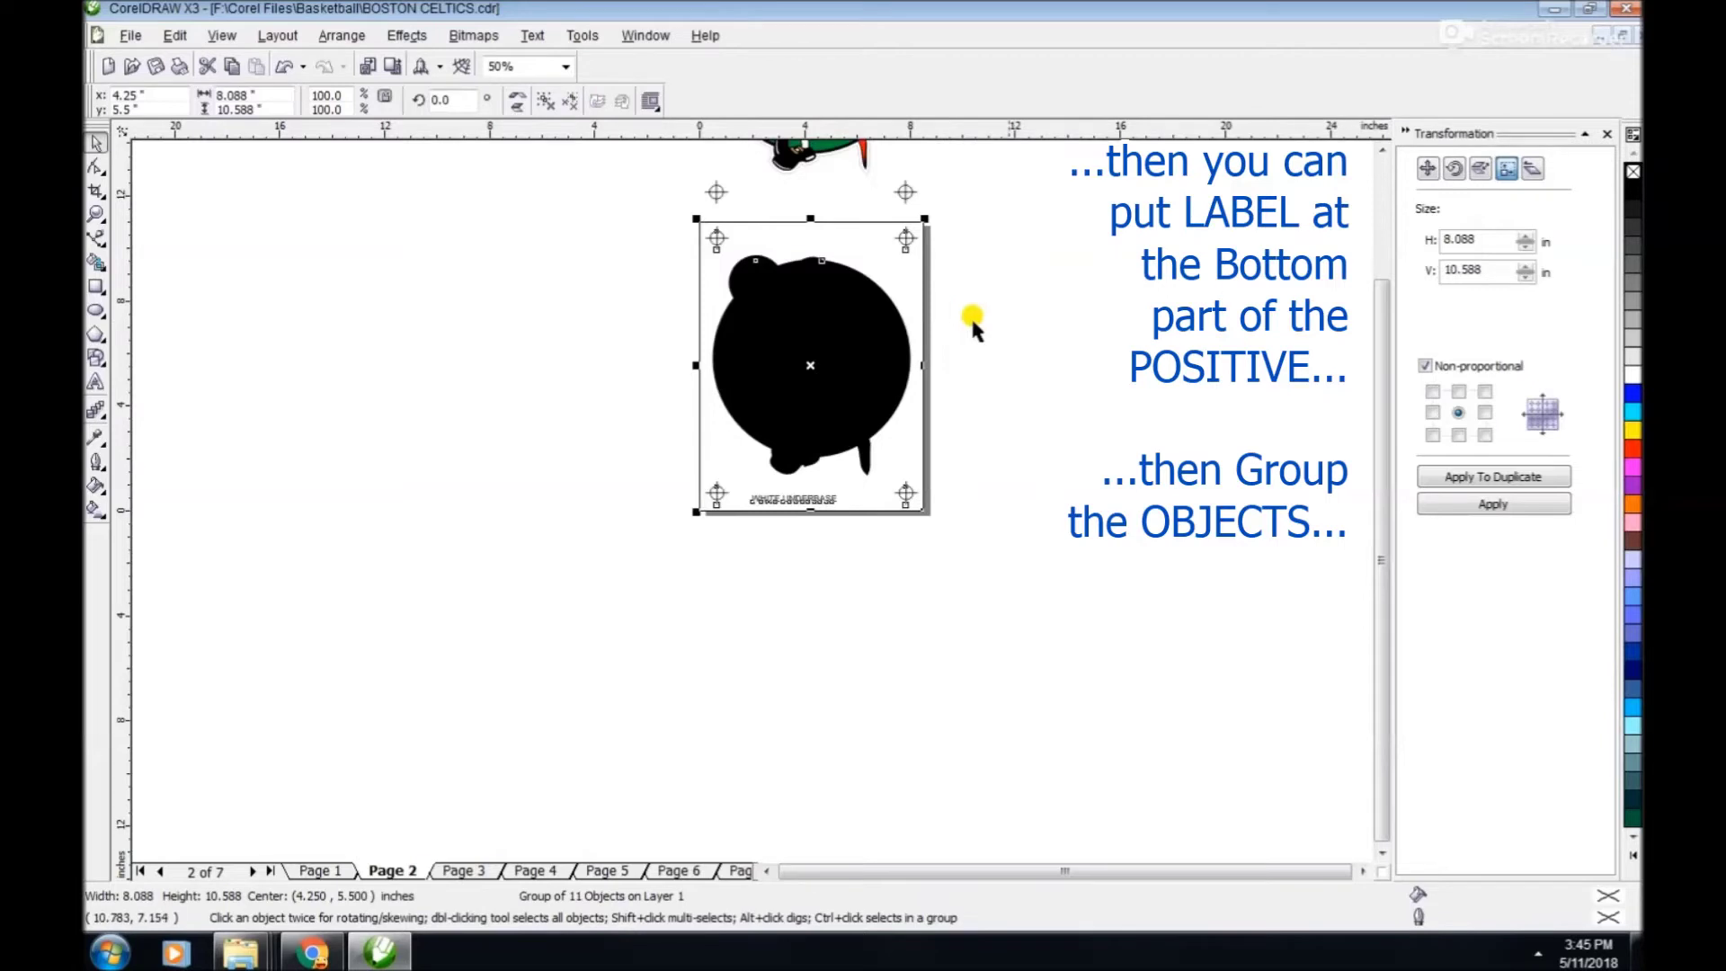
Go to page 3 and ungroup all objects of its logo group.
{"action": "left_click", "coordinate": [474, 872]}
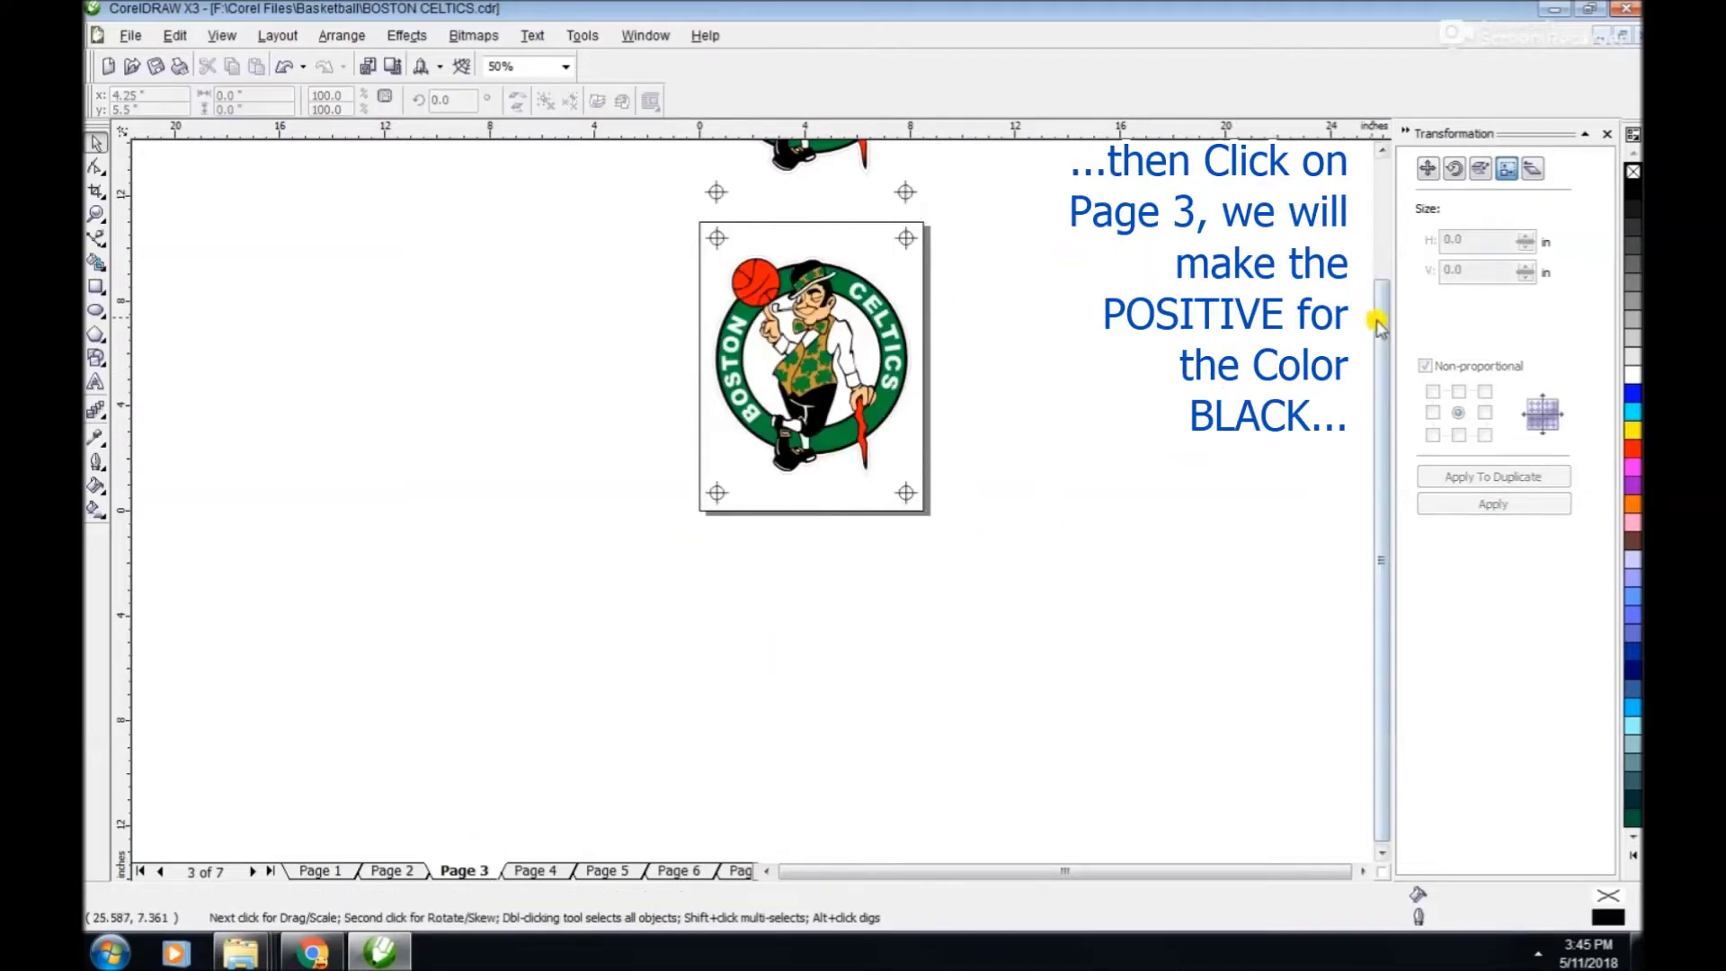
{"action": "scroll", "coordinate": [1382, 323], "scroll_direction": "up", "scroll_amount": 2}
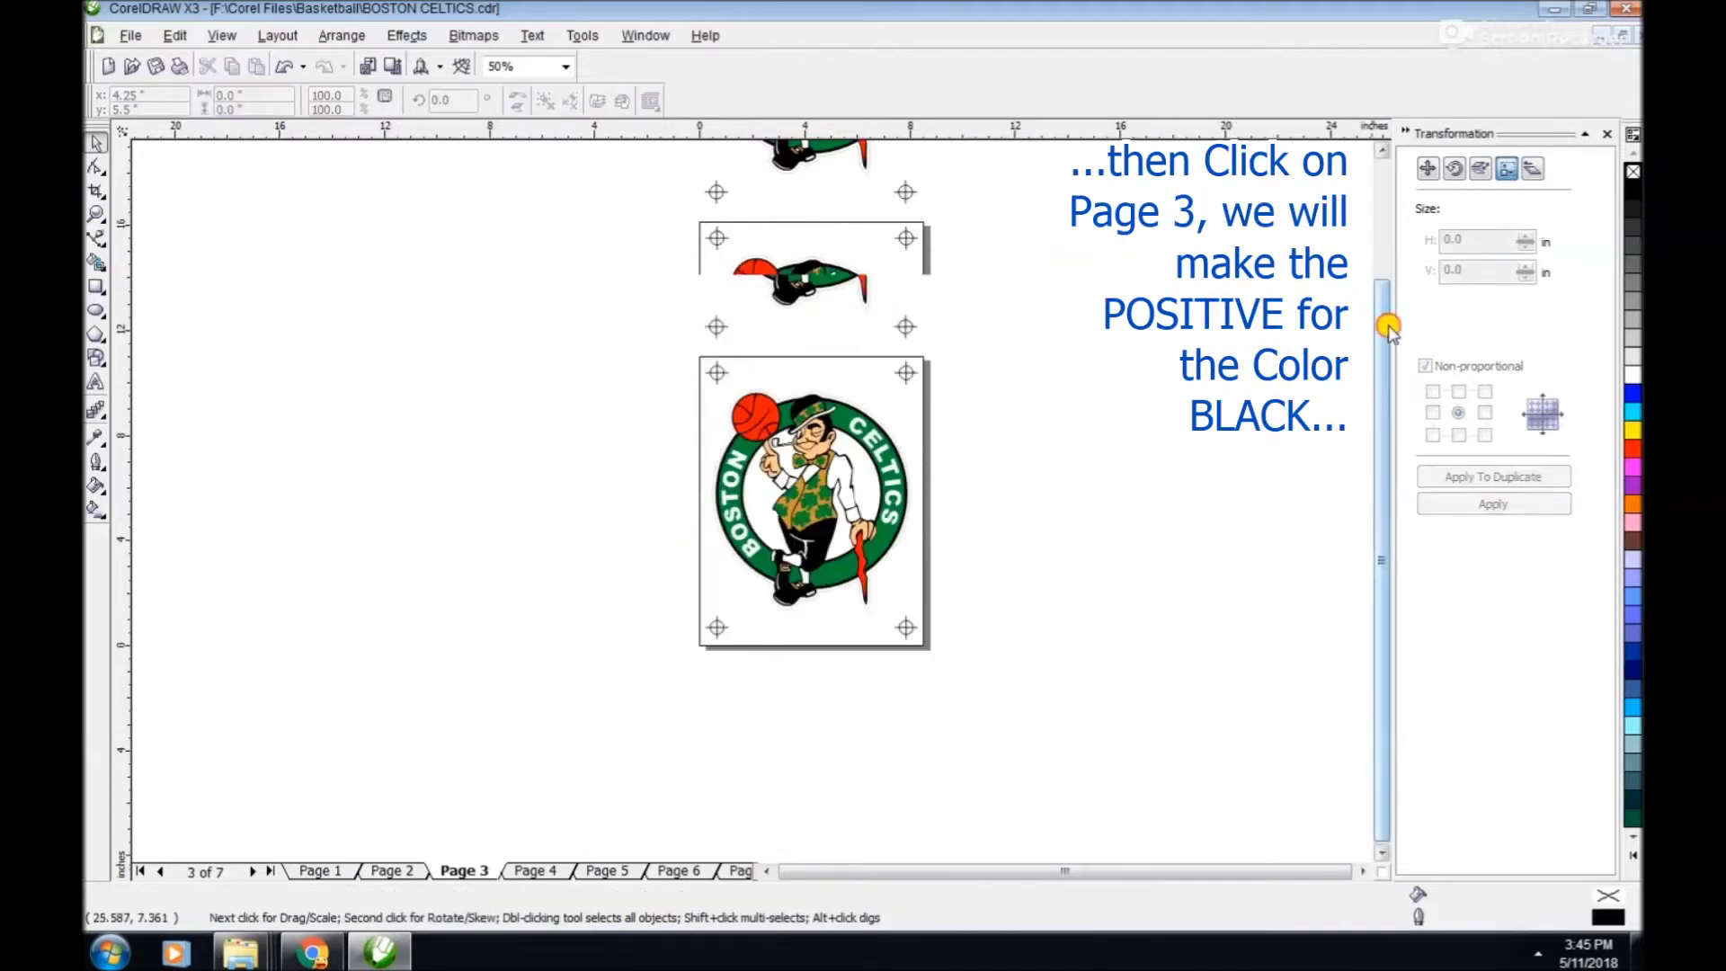
{"action": "left_click", "coordinate": [96, 214]}
{"action": "left_click_drag", "start_coordinate": [705, 374], "coordinate": [936, 662]}
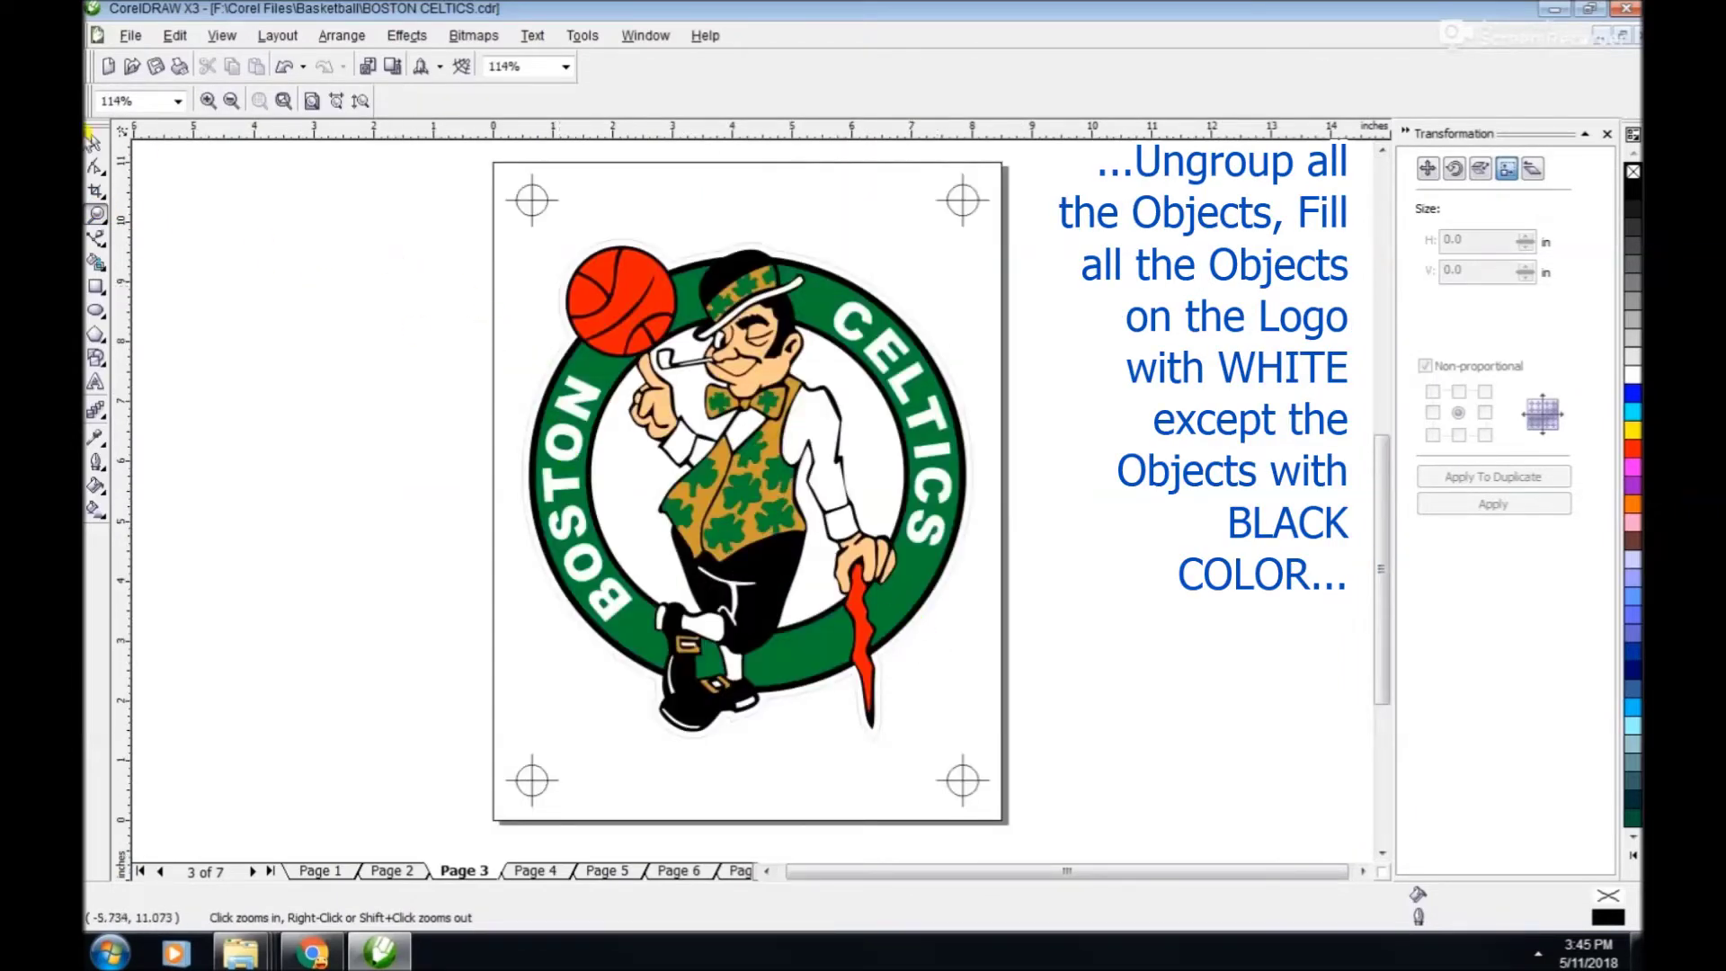
{"action": "left_click", "coordinate": [95, 141]}
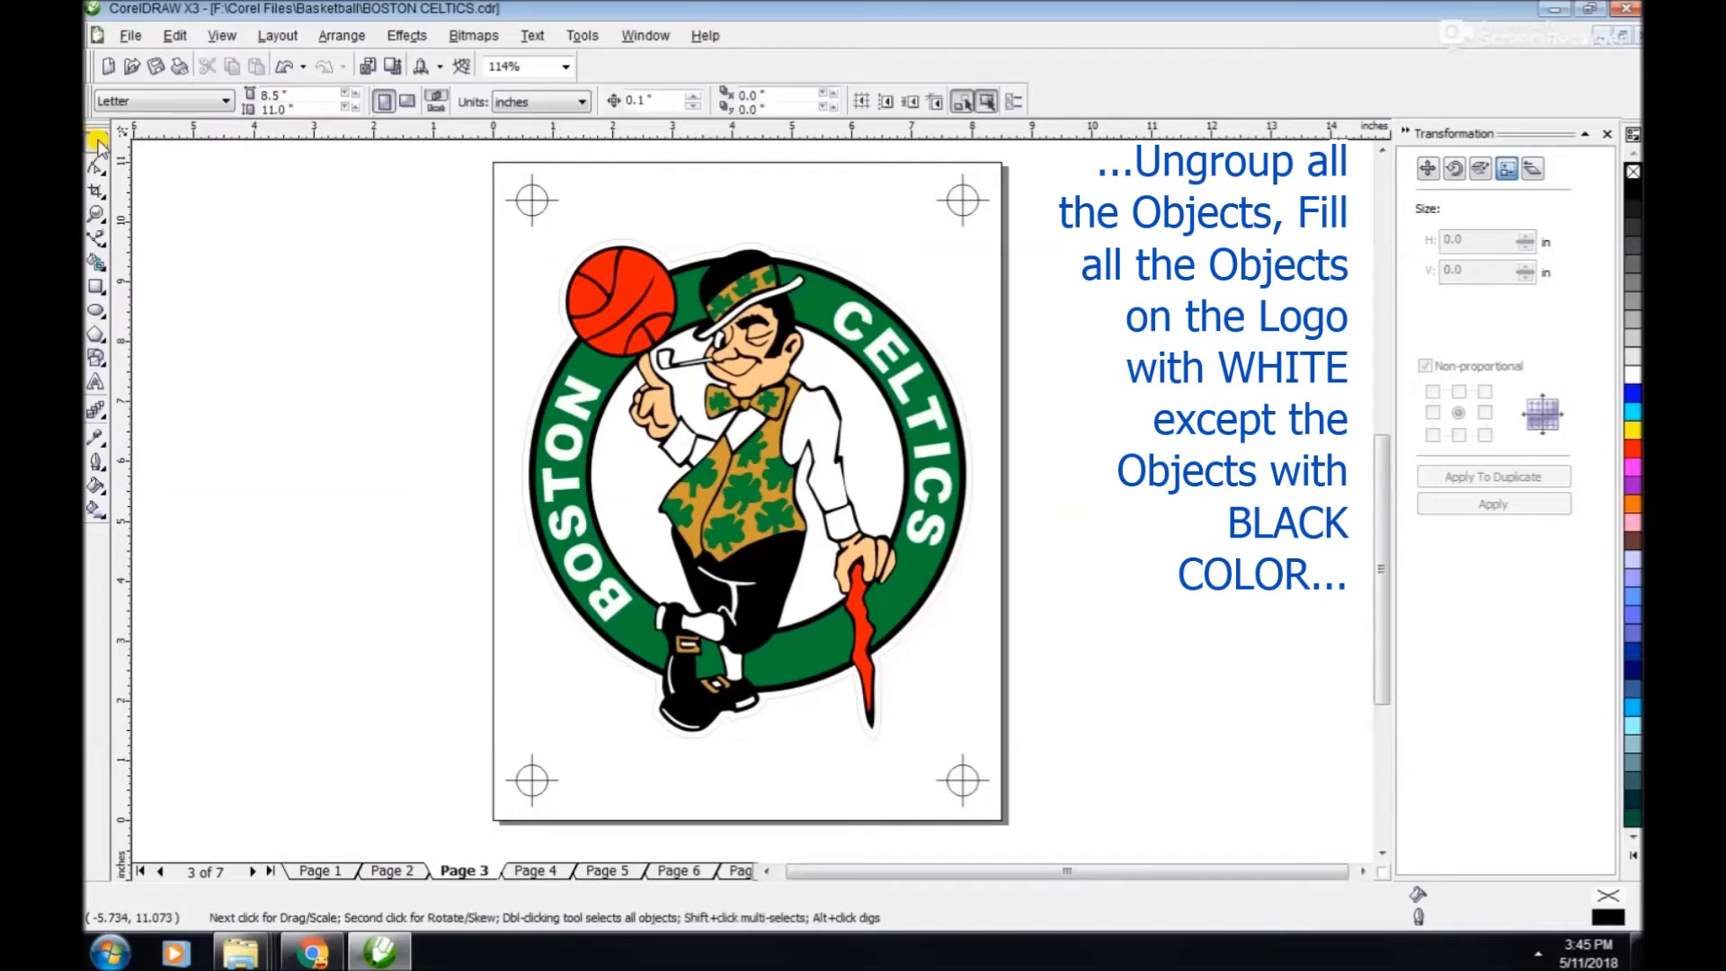
{"action": "left_click", "coordinate": [735, 302]}
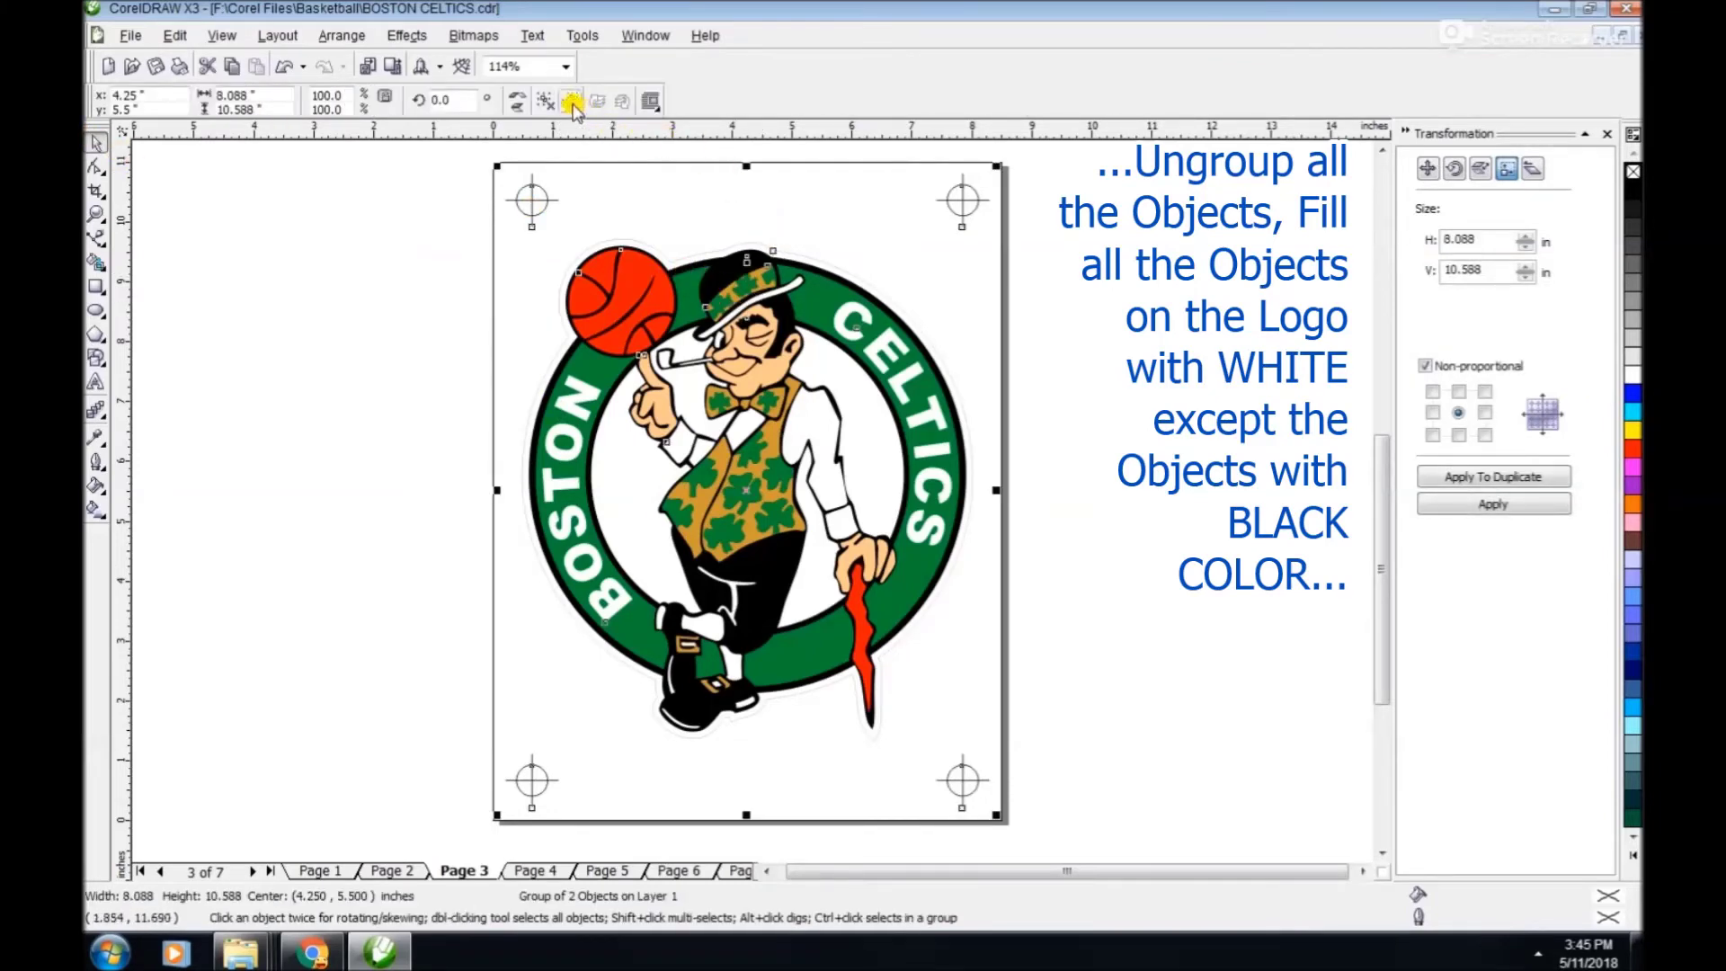
{"action": "left_click", "coordinate": [573, 103]}
{"action": "left_click", "coordinate": [1014, 290]}
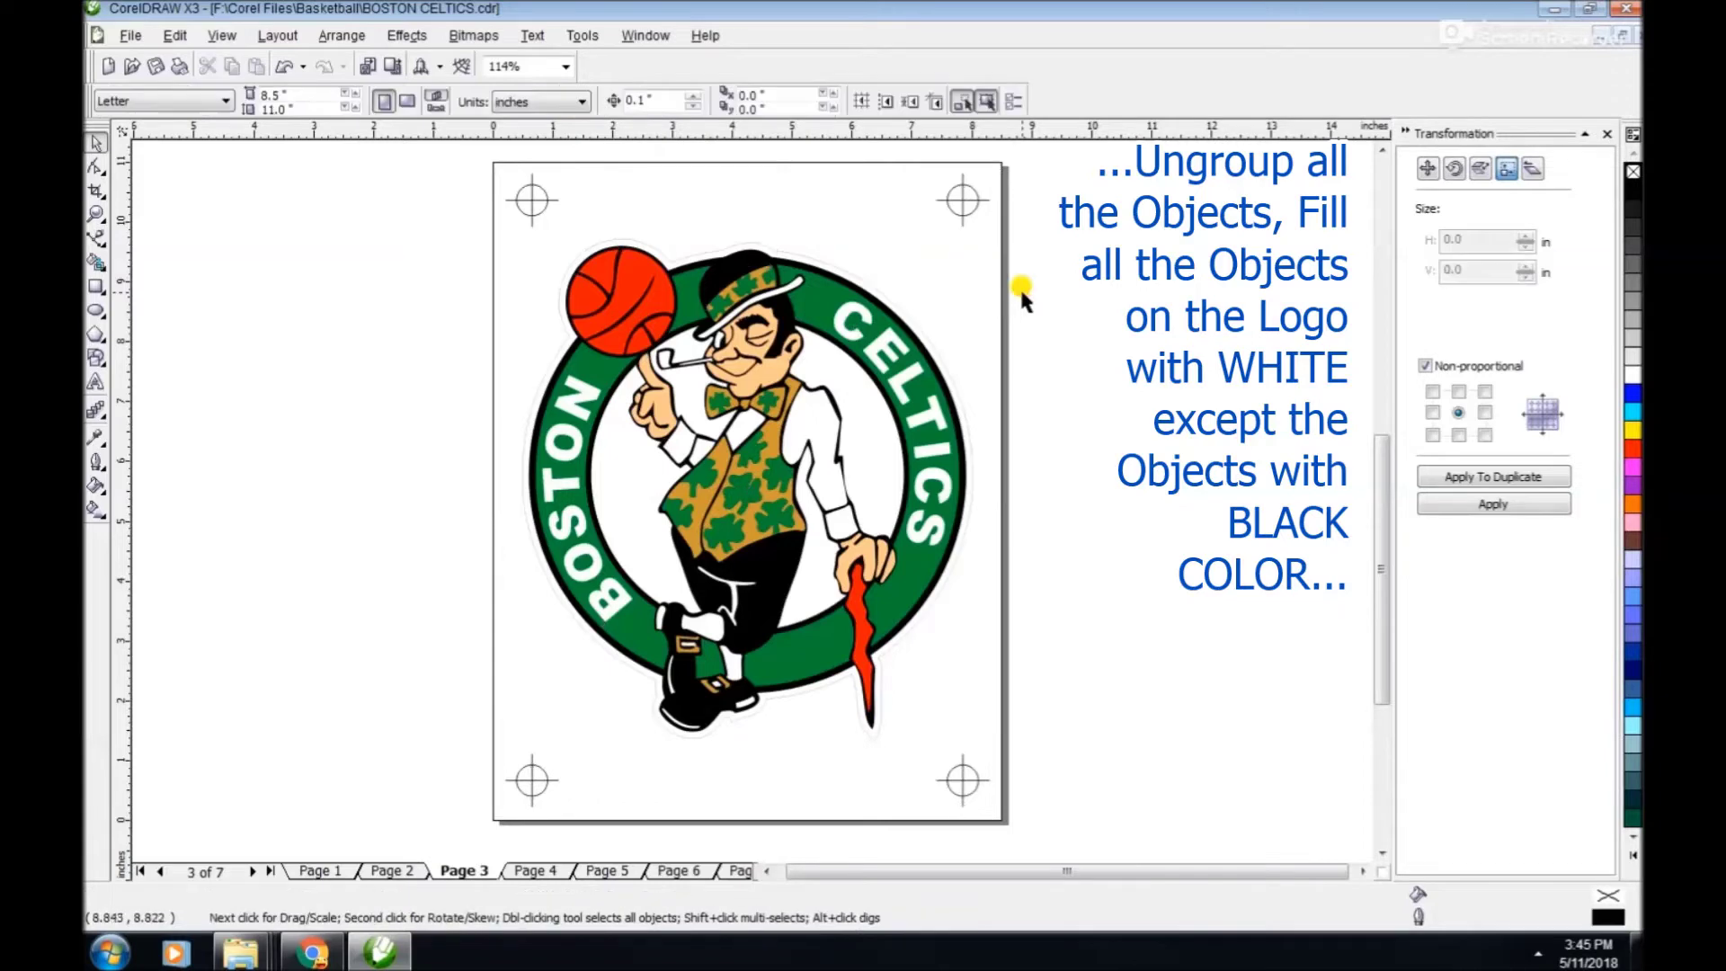
Delete the logo's outer hairline border on page 3 and fill the green ring, red objects and skin-toned objects with white.
{"action": "left_click", "coordinate": [902, 304]}
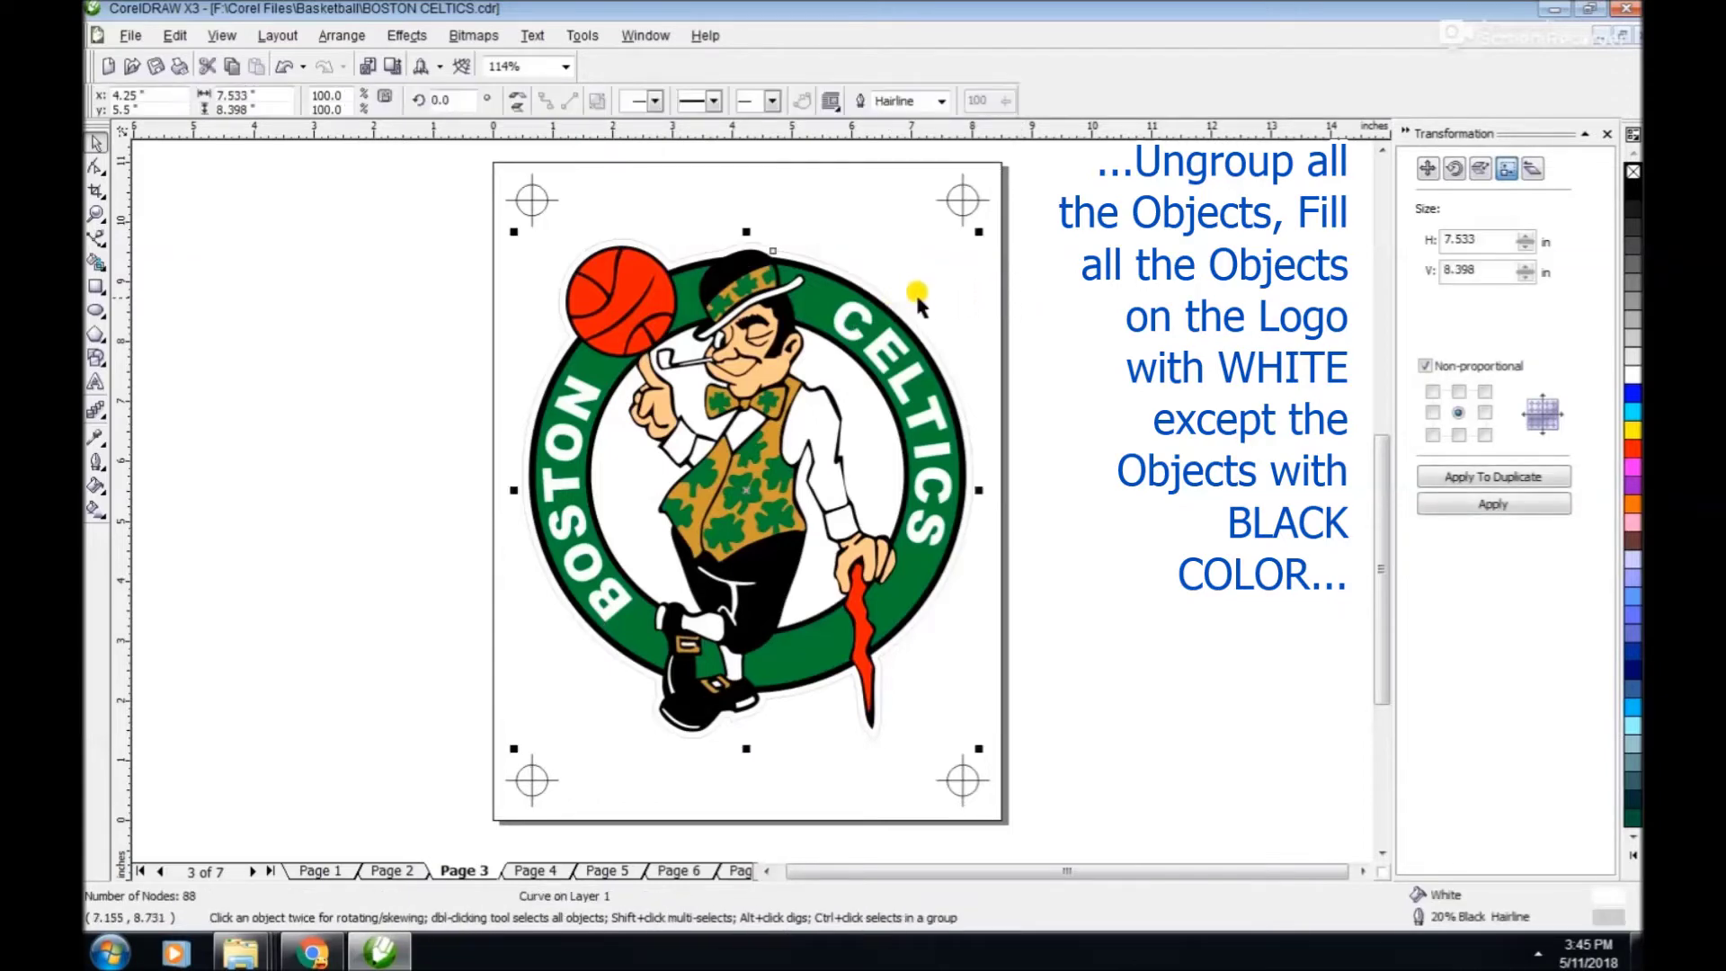
{"action": "left_click", "coordinate": [910, 281]}
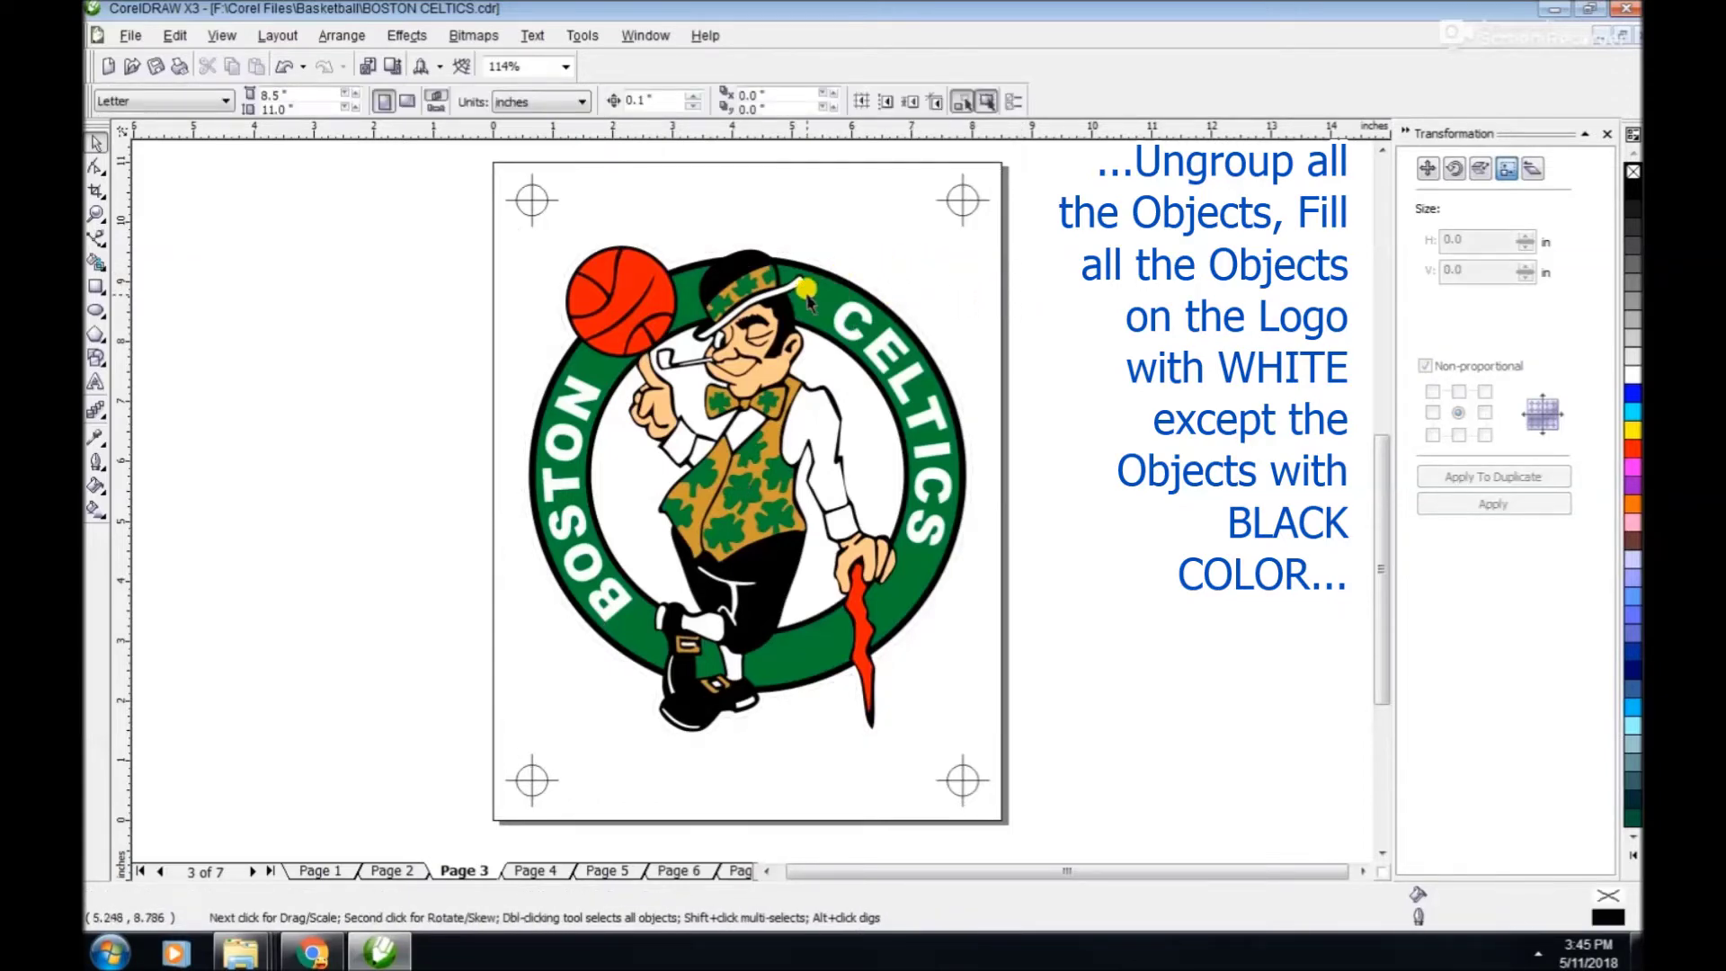
{"action": "left_click", "coordinate": [832, 274]}
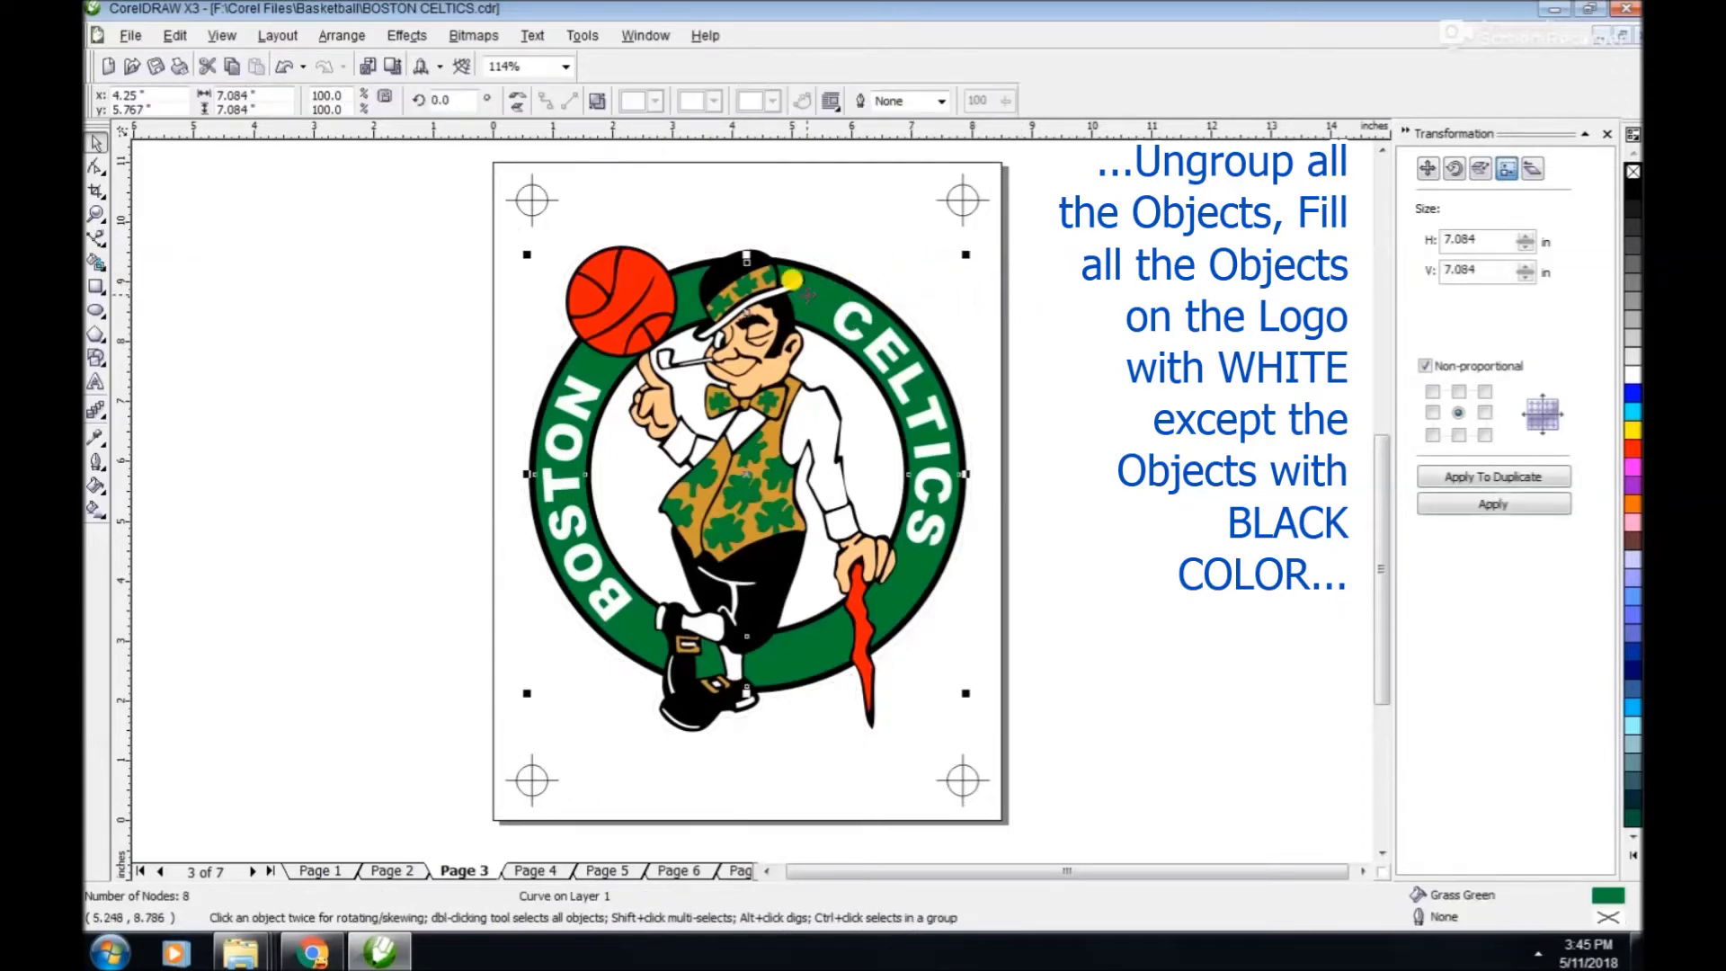
{"action": "left_click", "coordinate": [635, 284], "text": "shift"}
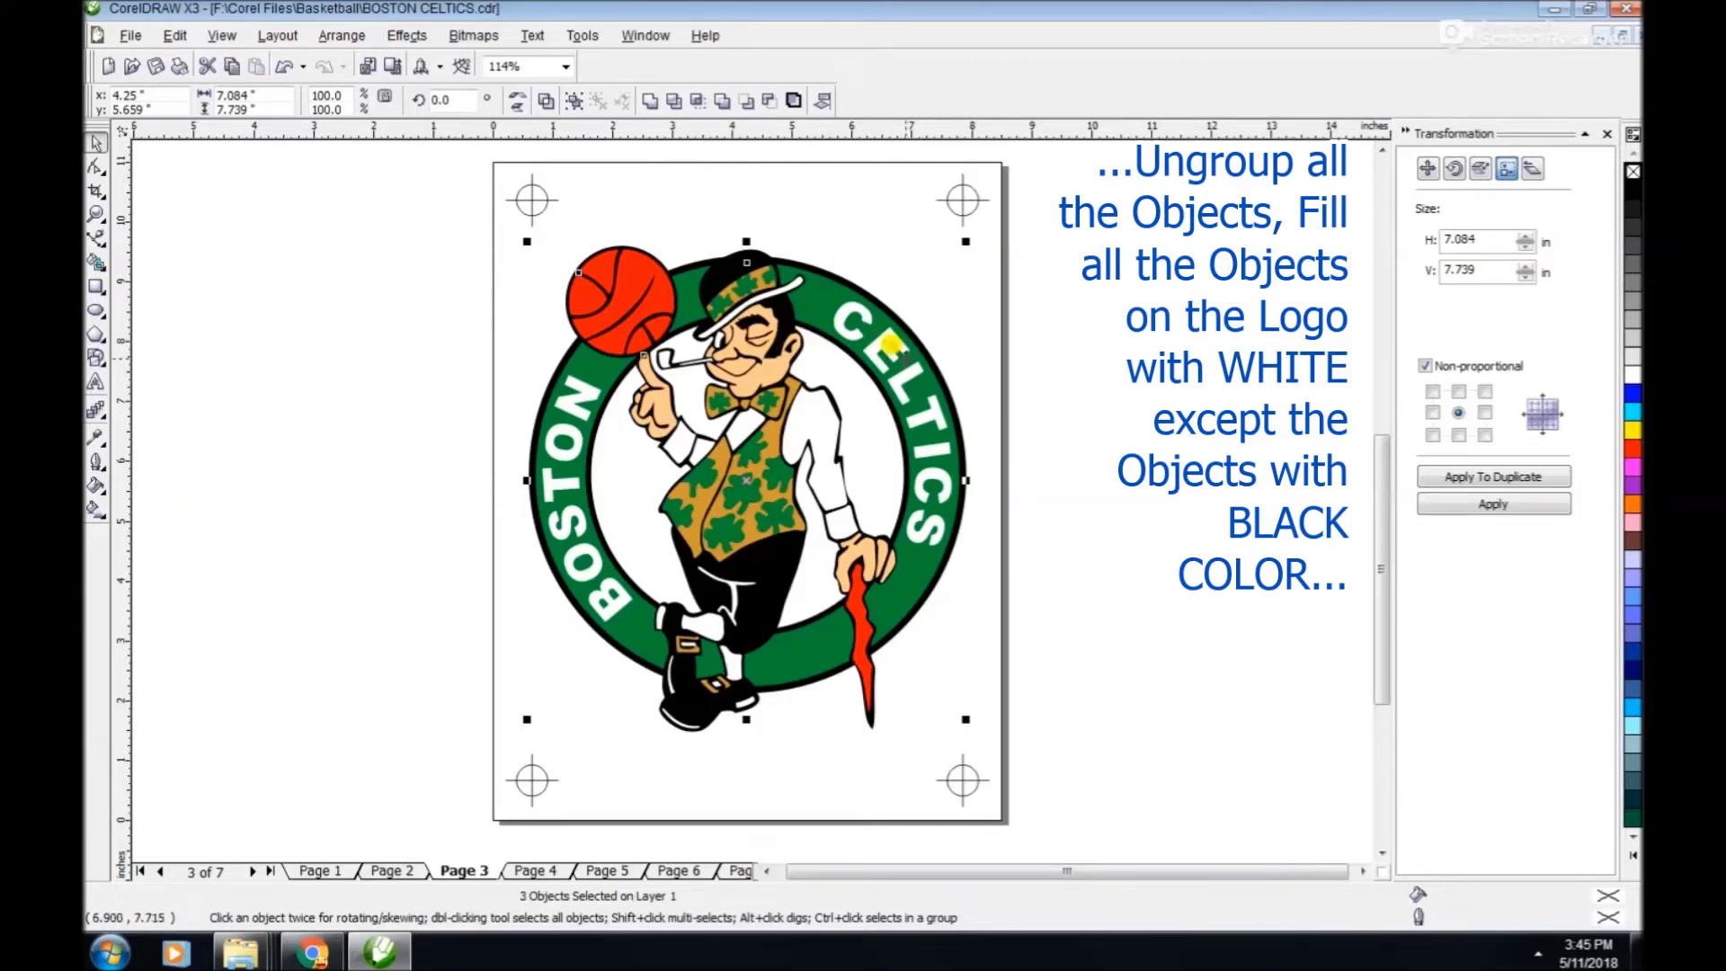
{"action": "left_click", "coordinate": [1632, 375]}
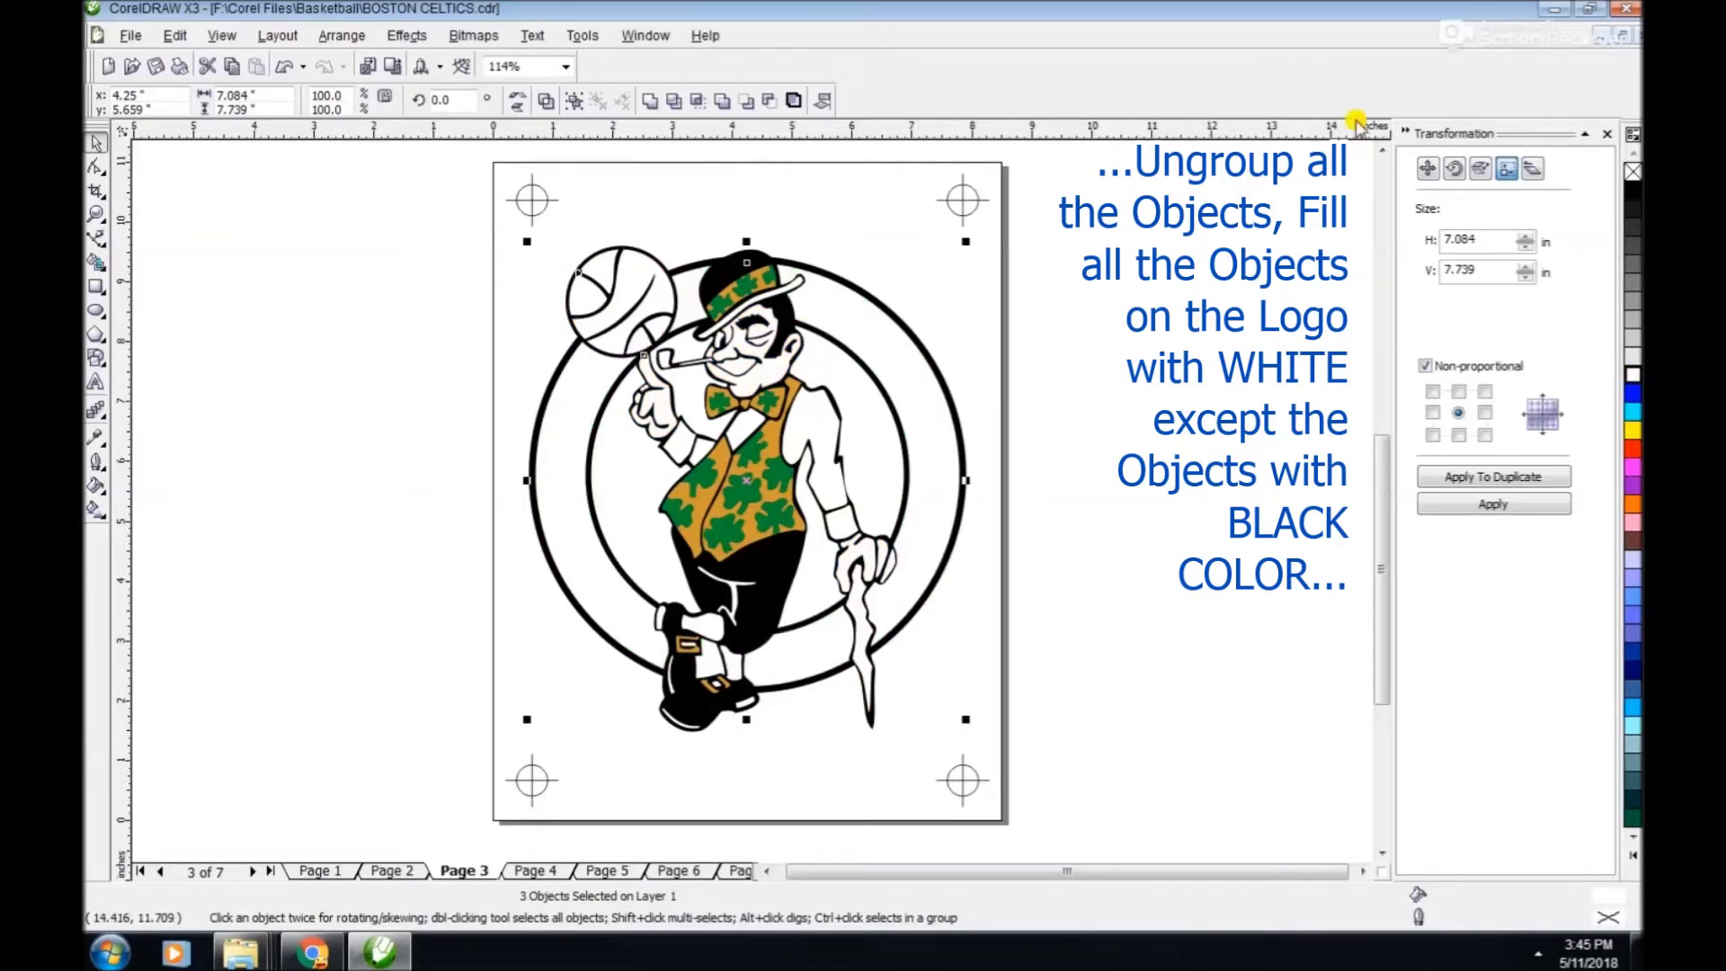
Fill the green shamrocks and the gold clothing and buckle objects on page 3 with white.
{"action": "left_click", "coordinate": [745, 284]}
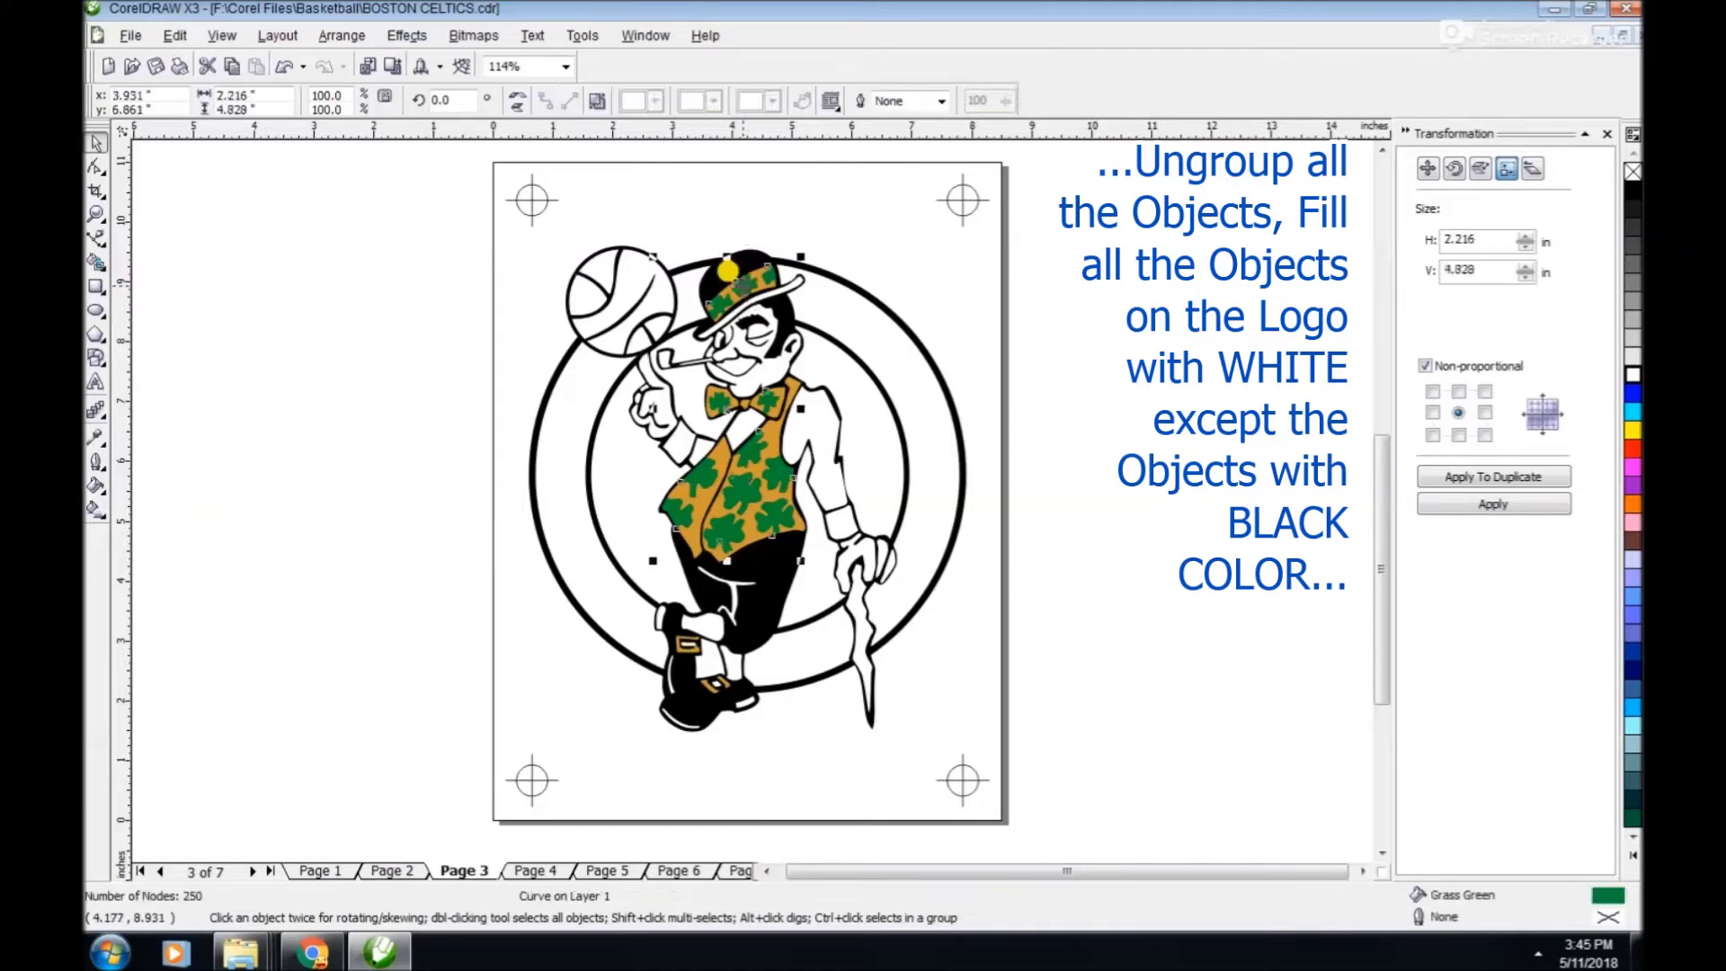
{"action": "left_click", "coordinate": [759, 279], "text": "shift"}
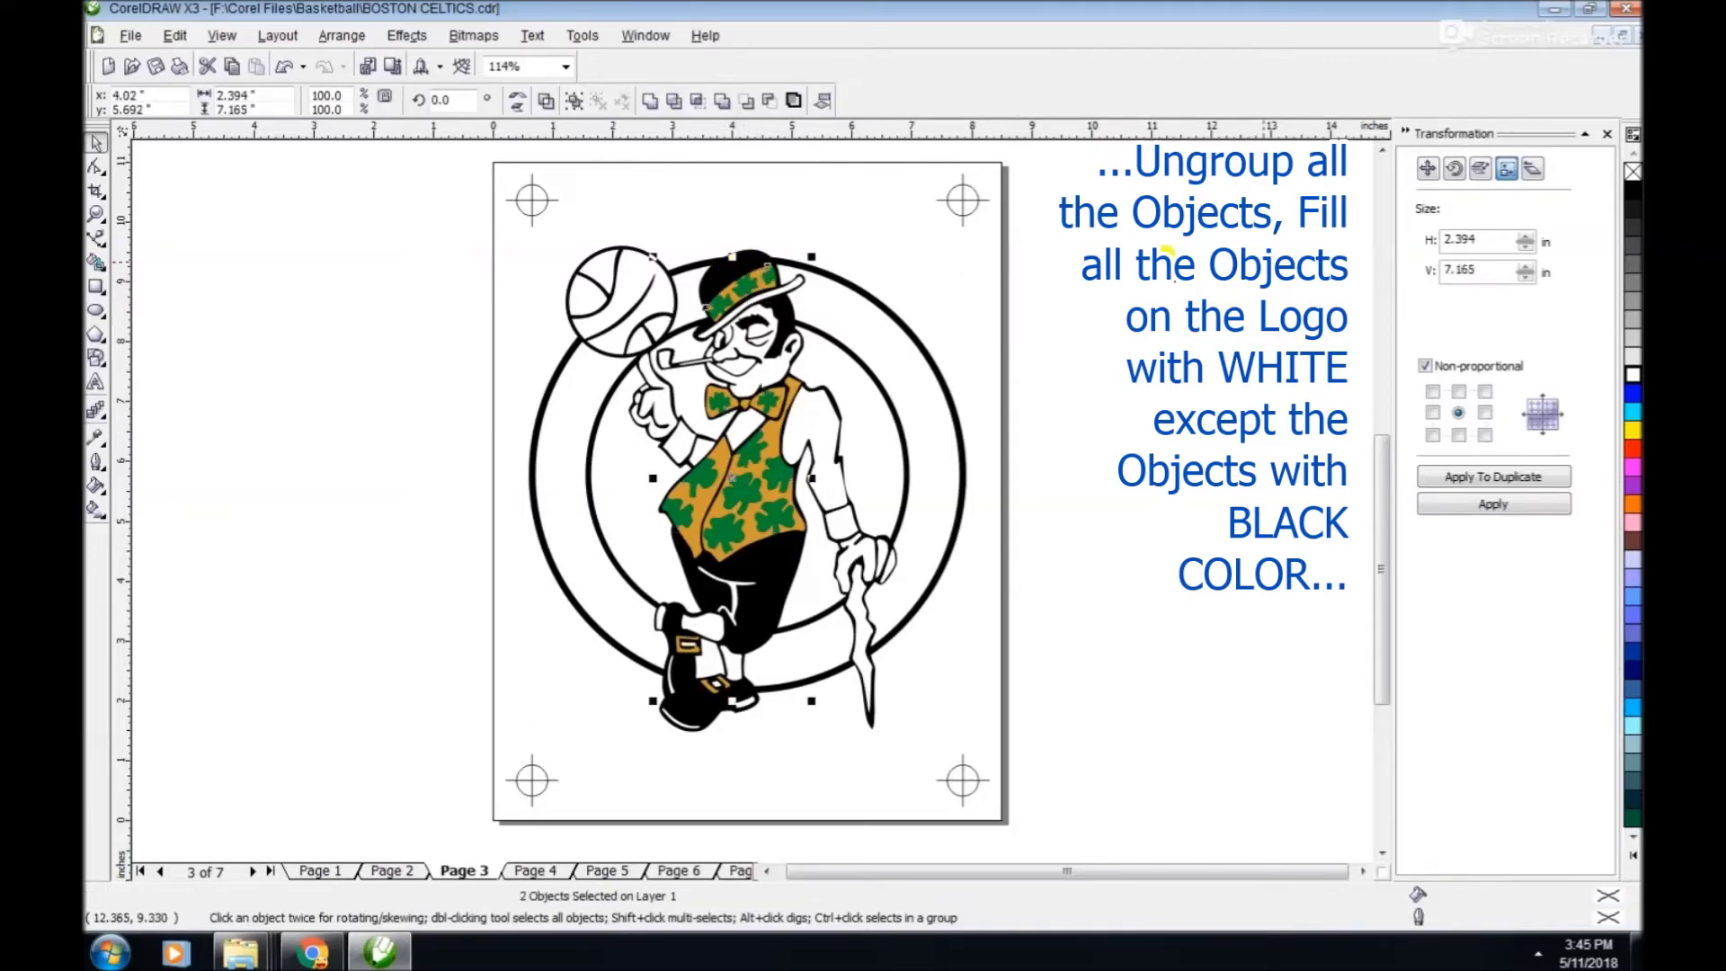
{"action": "left_click", "coordinate": [1630, 374]}
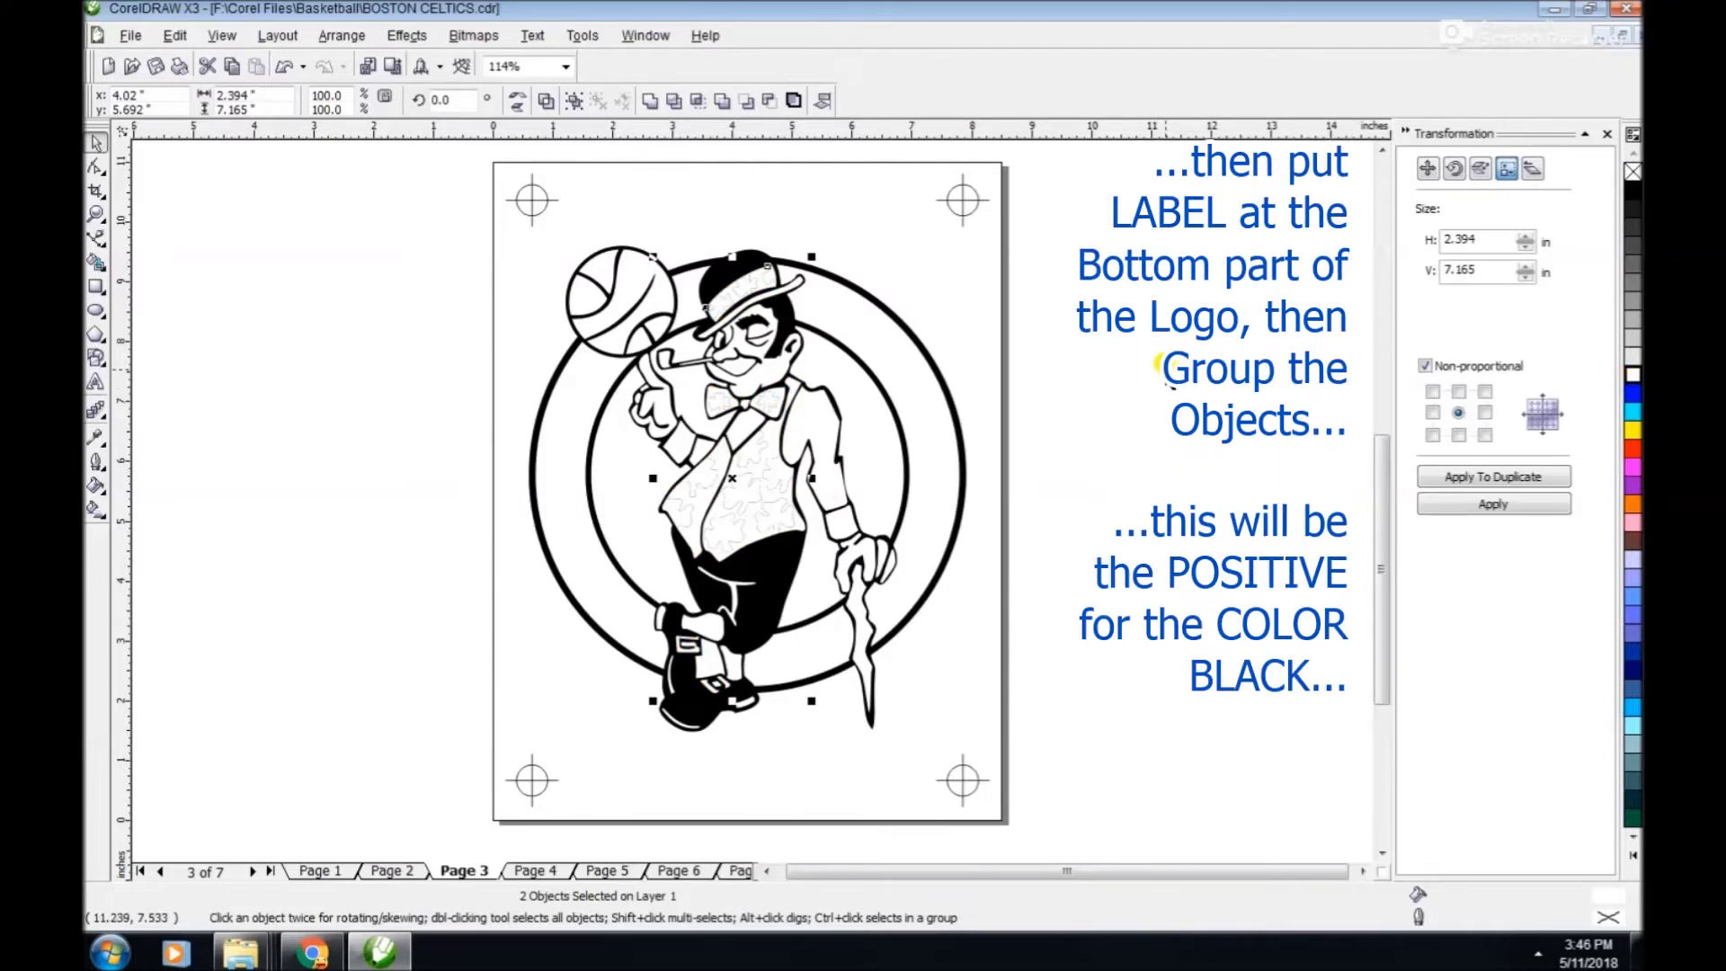
{"action": "left_click", "coordinate": [1091, 374]}
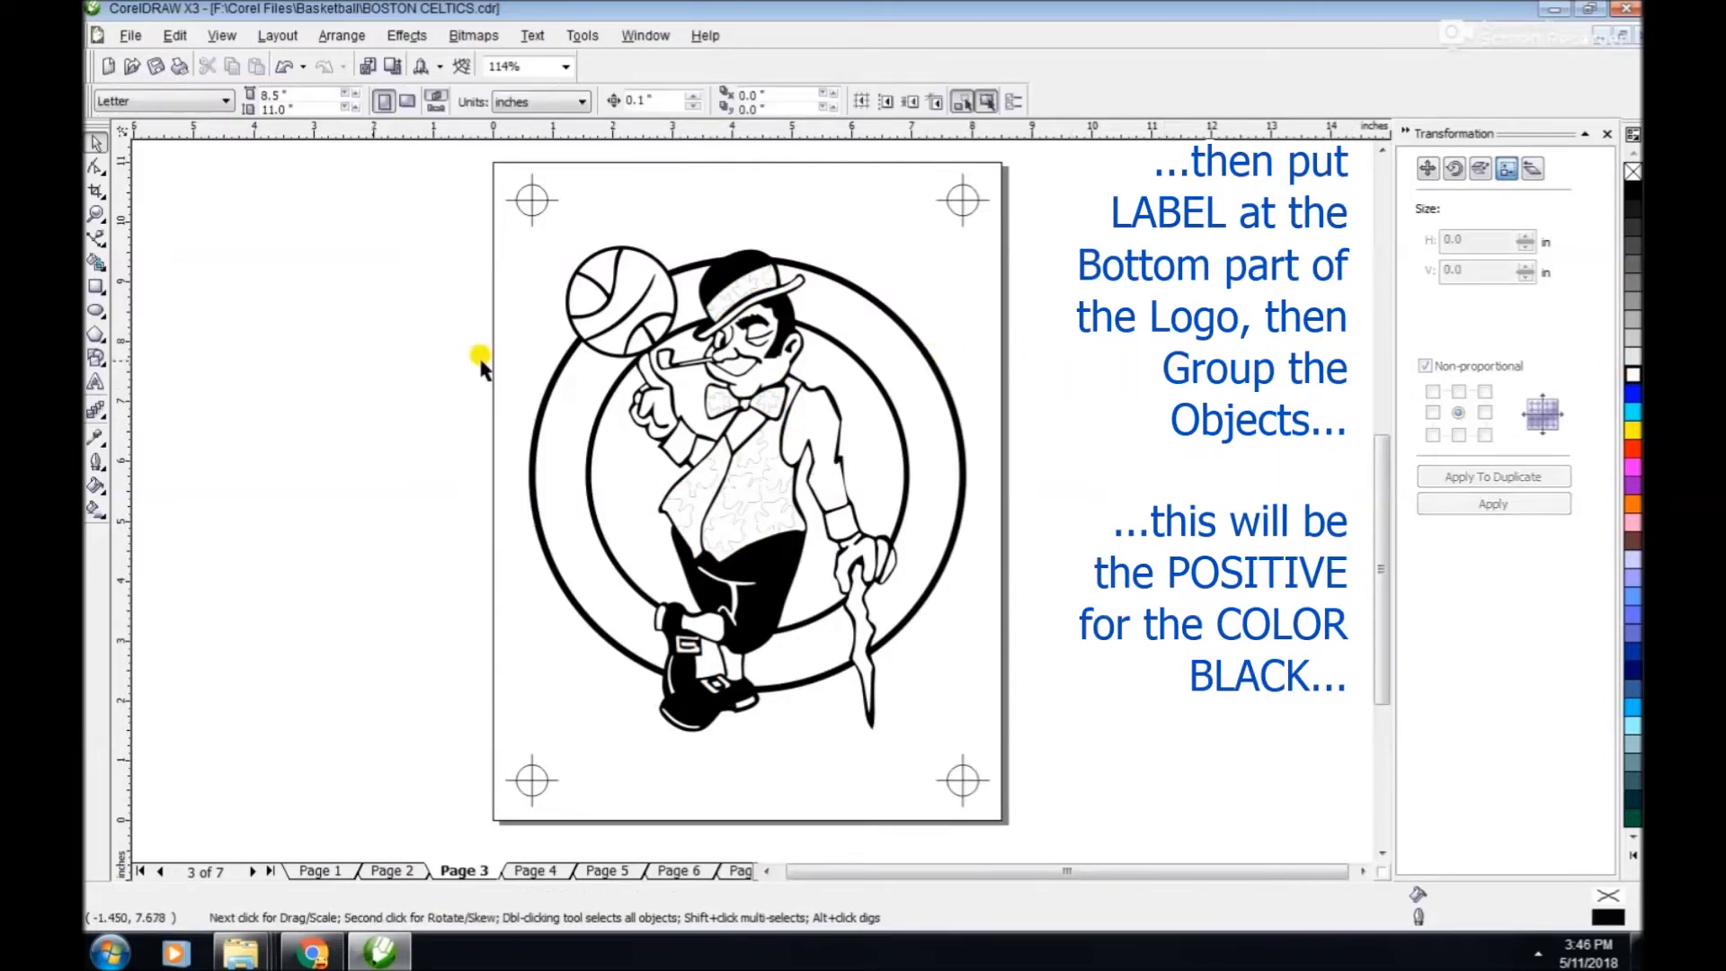
Add the 24 pt Arial label "BLACK" between the lower registration marks on page 3 and group all objects on the page.
{"action": "left_click", "coordinate": [95, 383]}
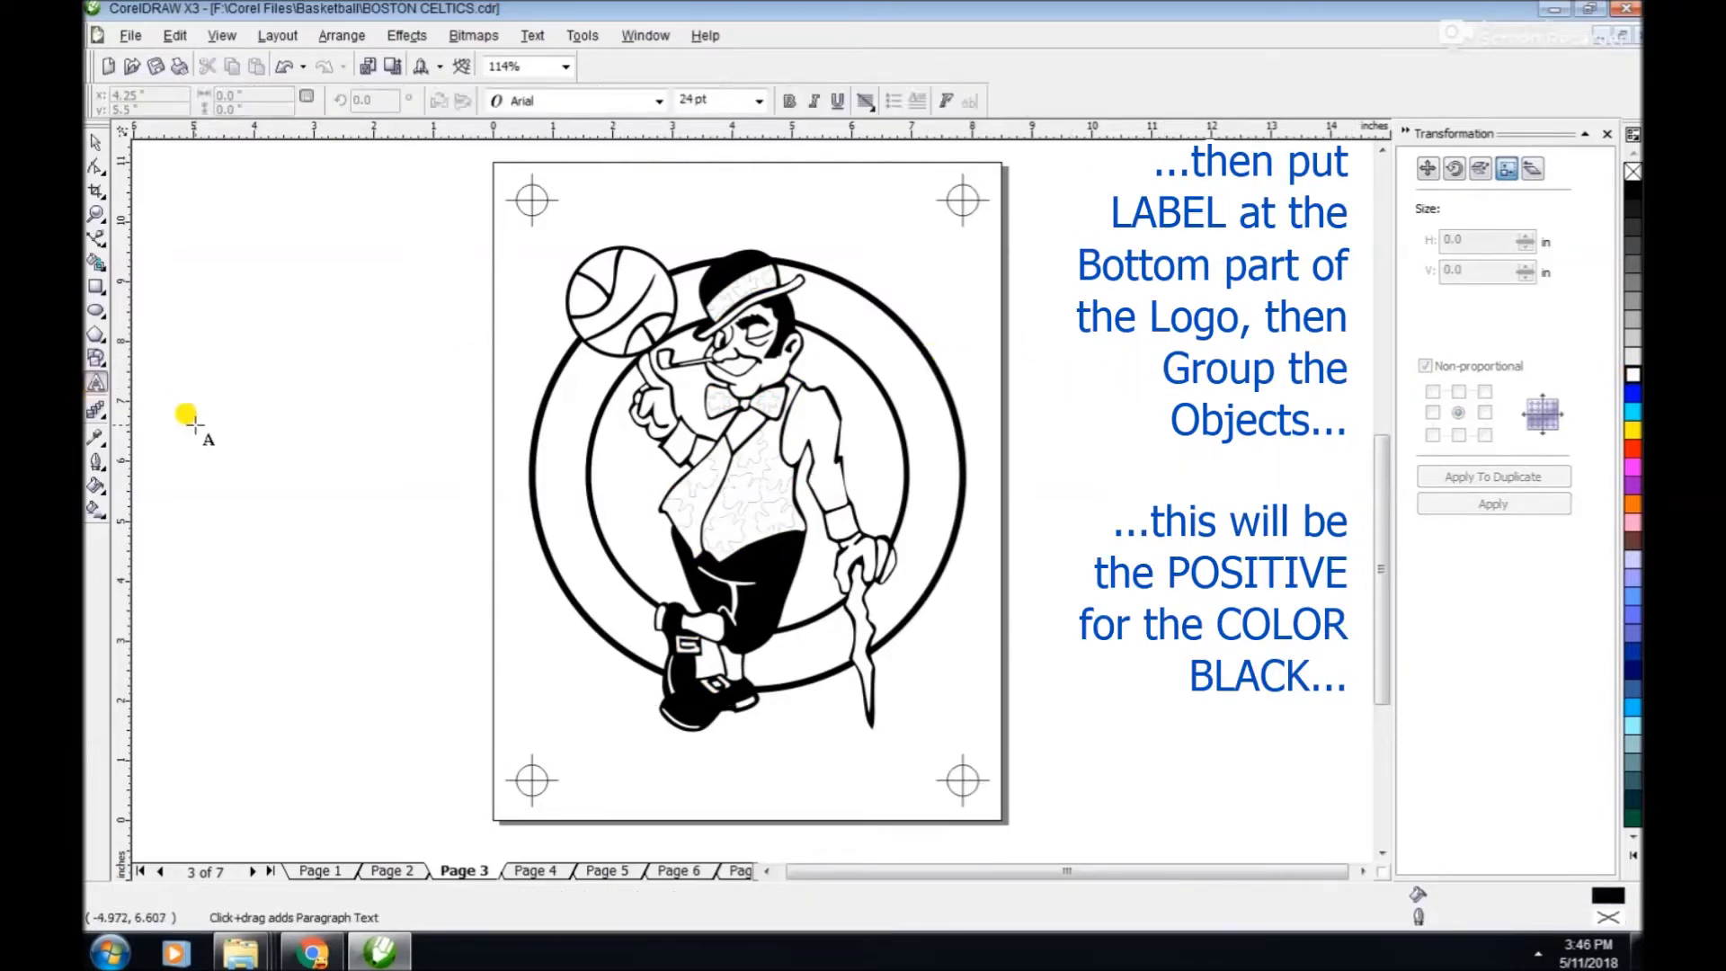
{"action": "left_click", "coordinate": [614, 789]}
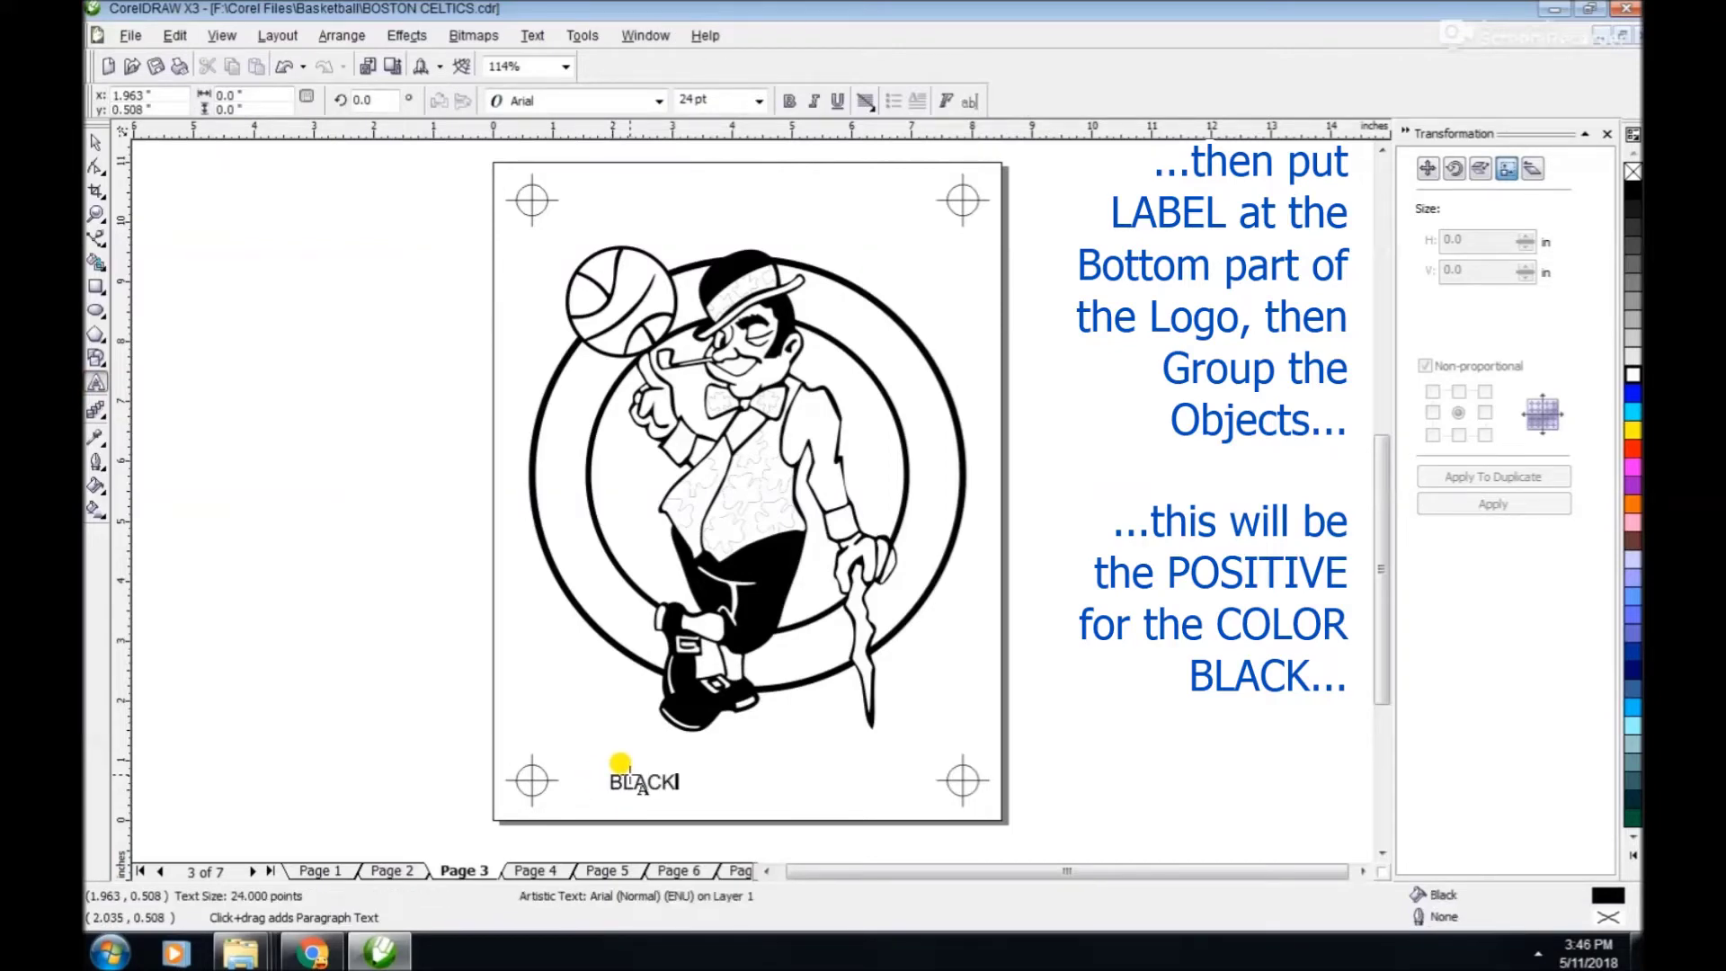
{"action": "left_click", "coordinate": [96, 142]}
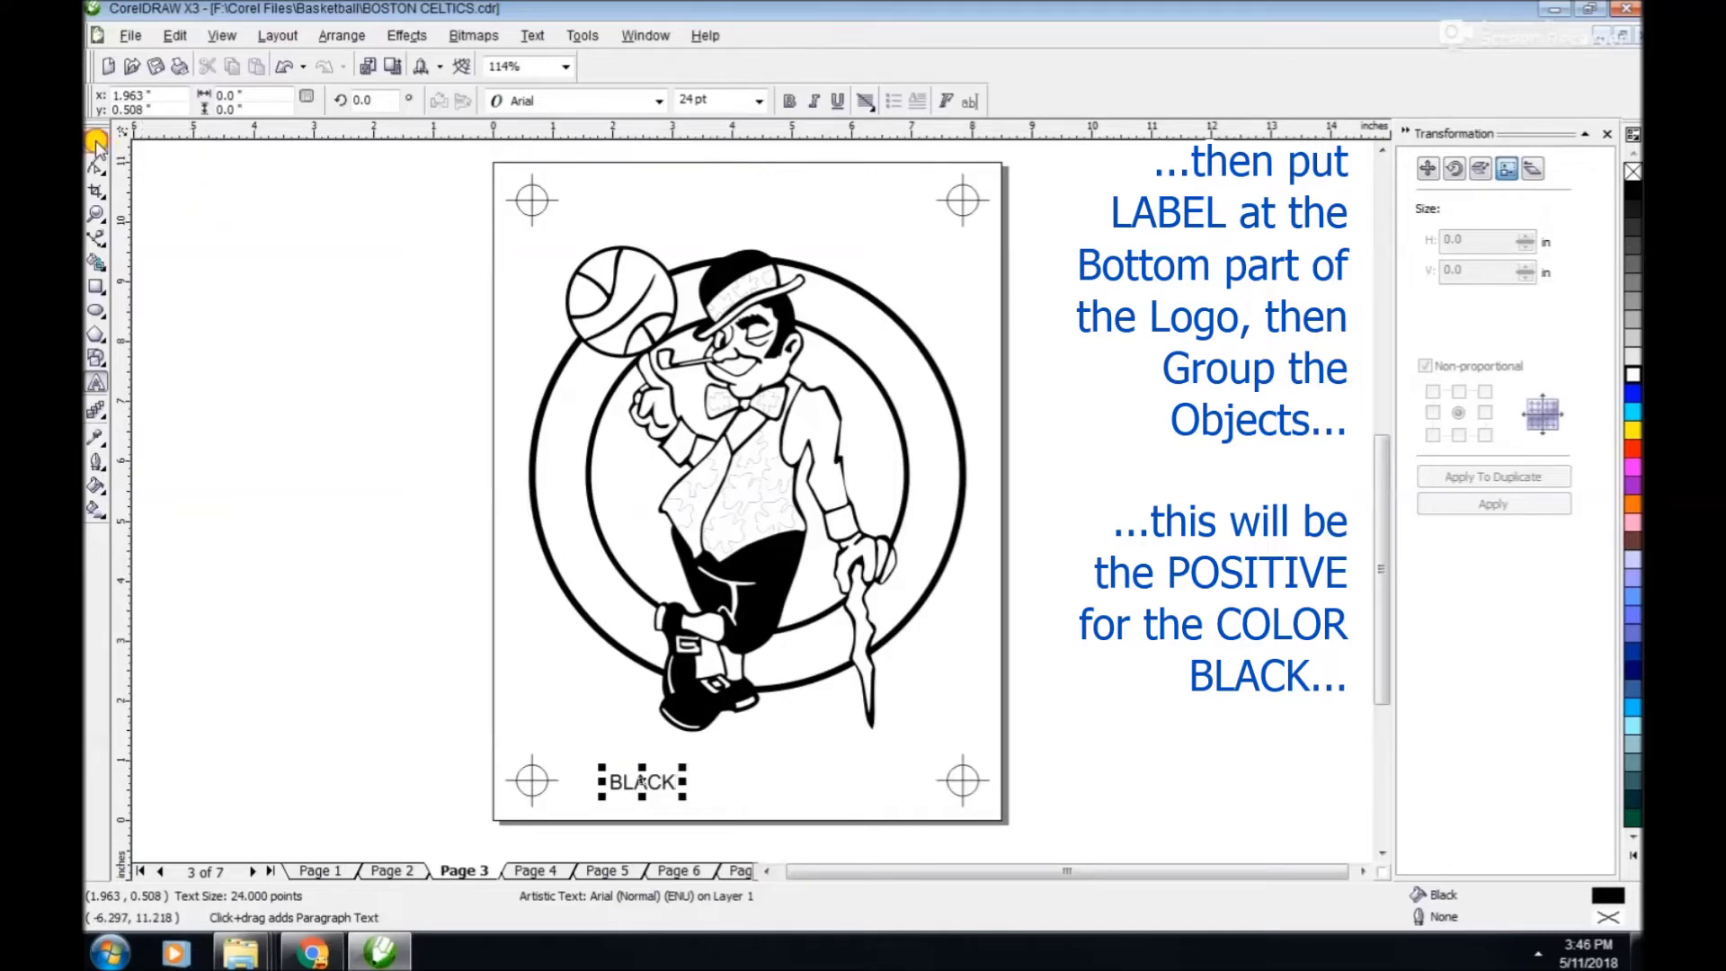
{"action": "left_click_drag", "start_coordinate": [462, 155], "coordinate": [1098, 840]}
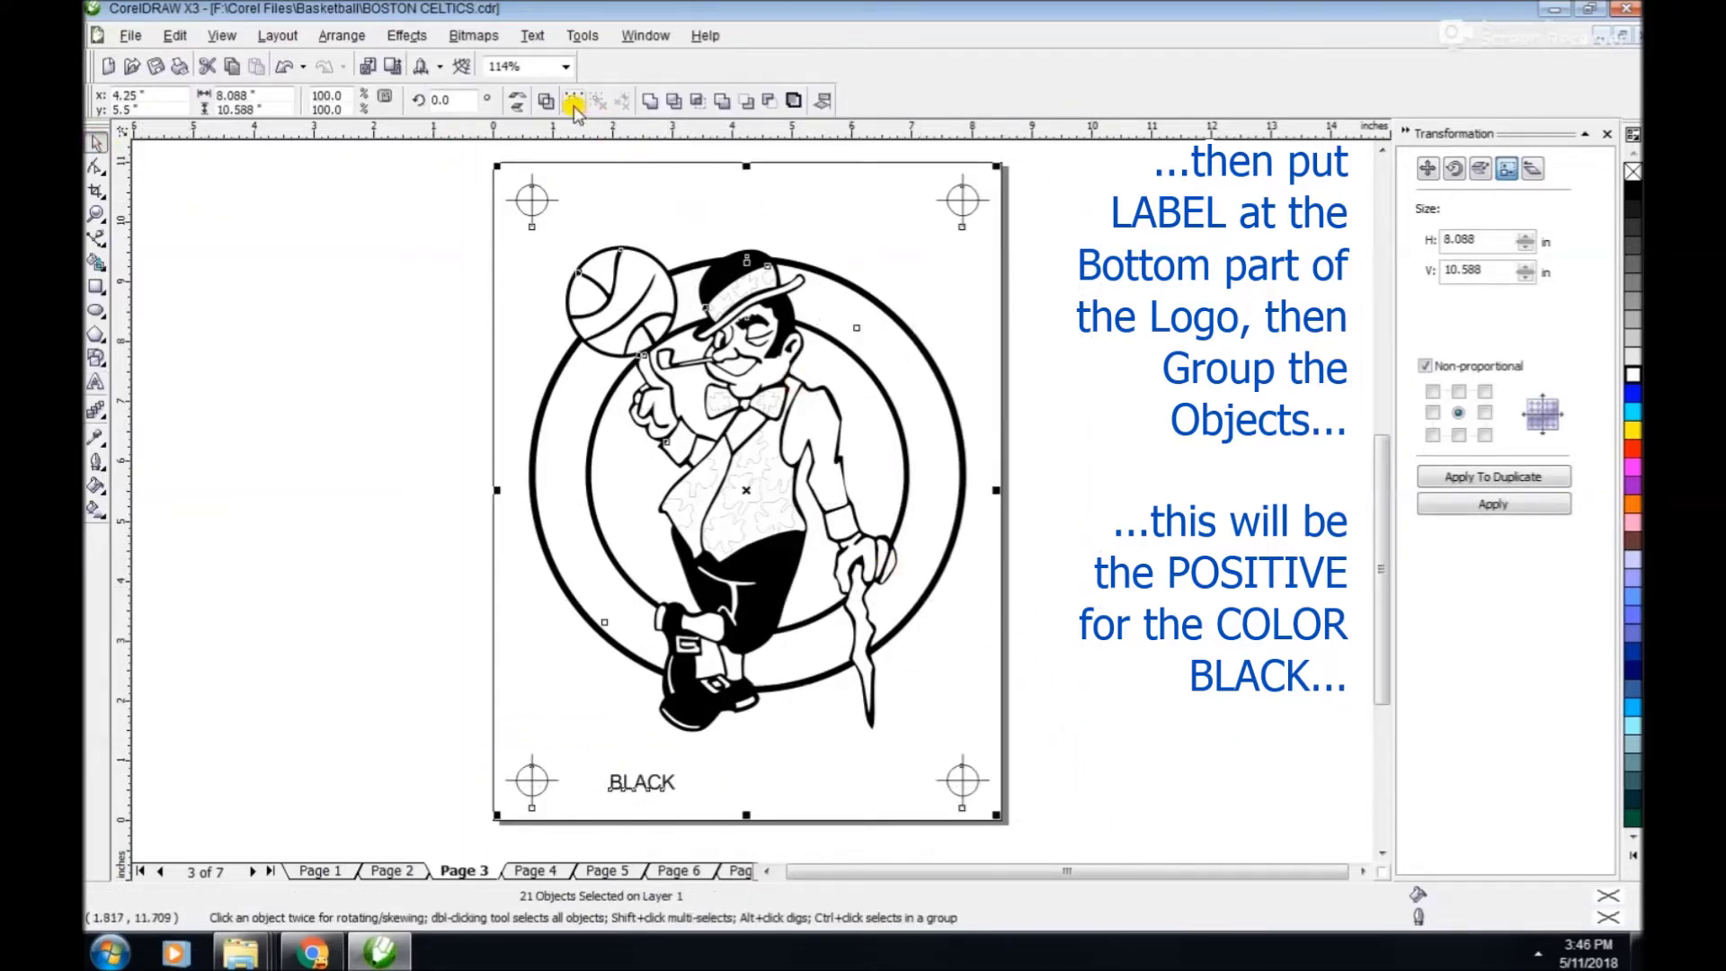
{"action": "left_click", "coordinate": [572, 104]}
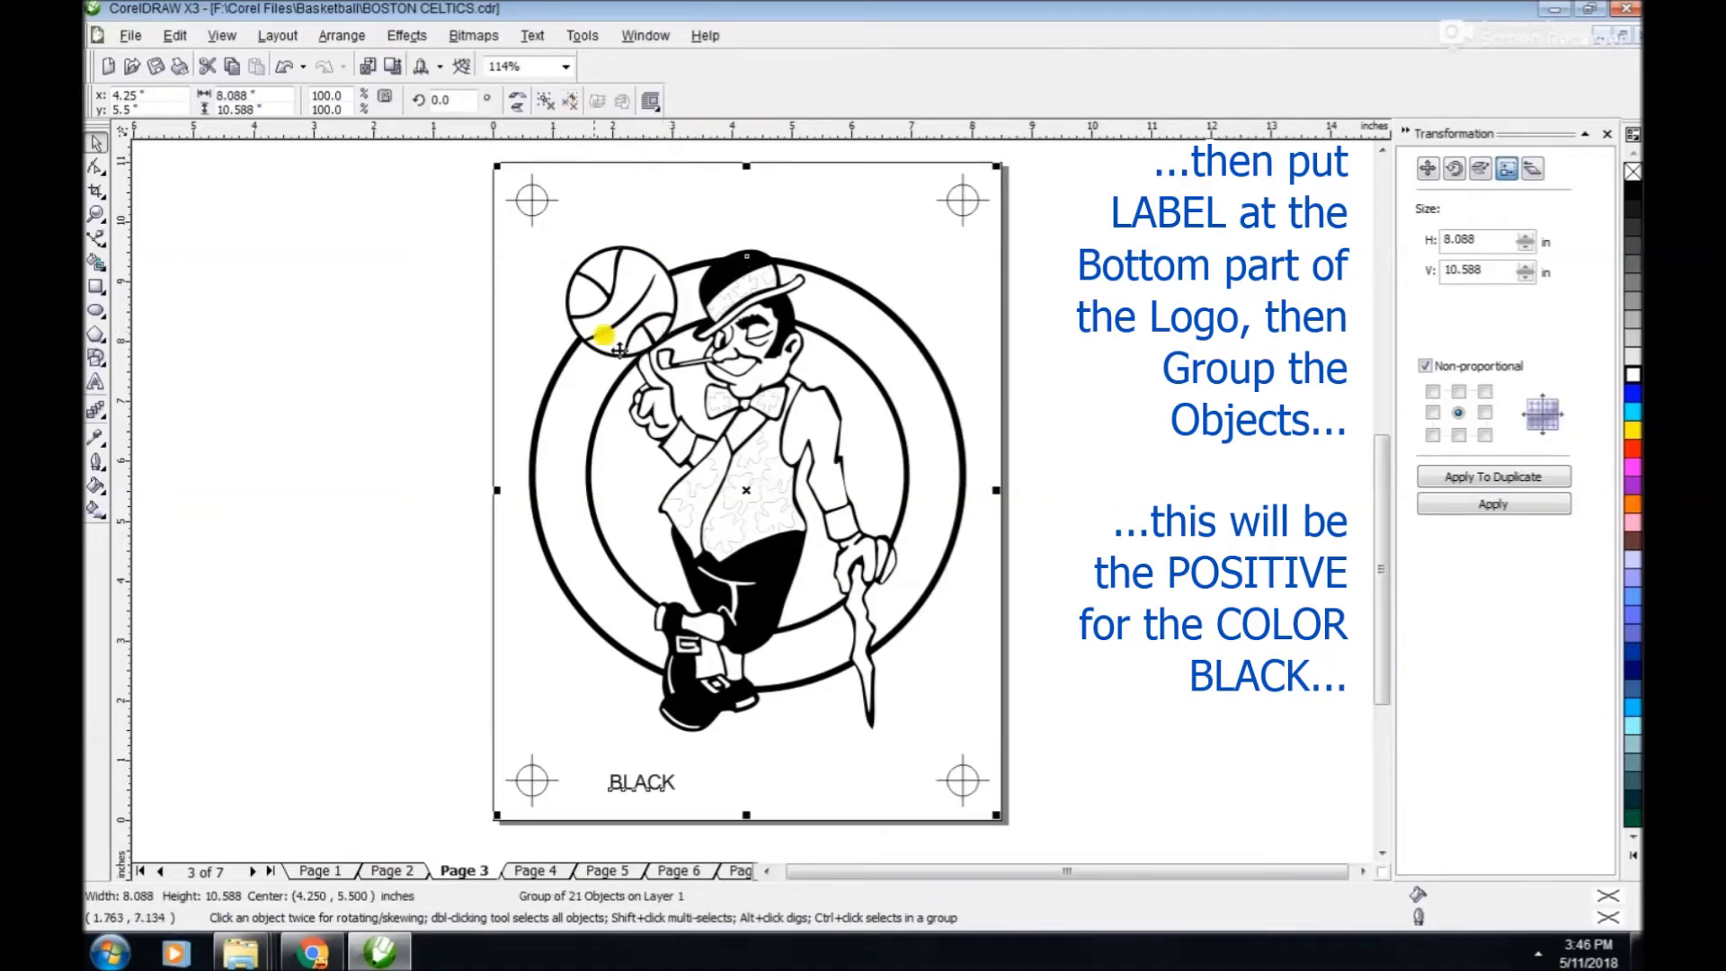
Go to page 4 and ungroup all objects of its logo group.
{"action": "left_click", "coordinate": [546, 872]}
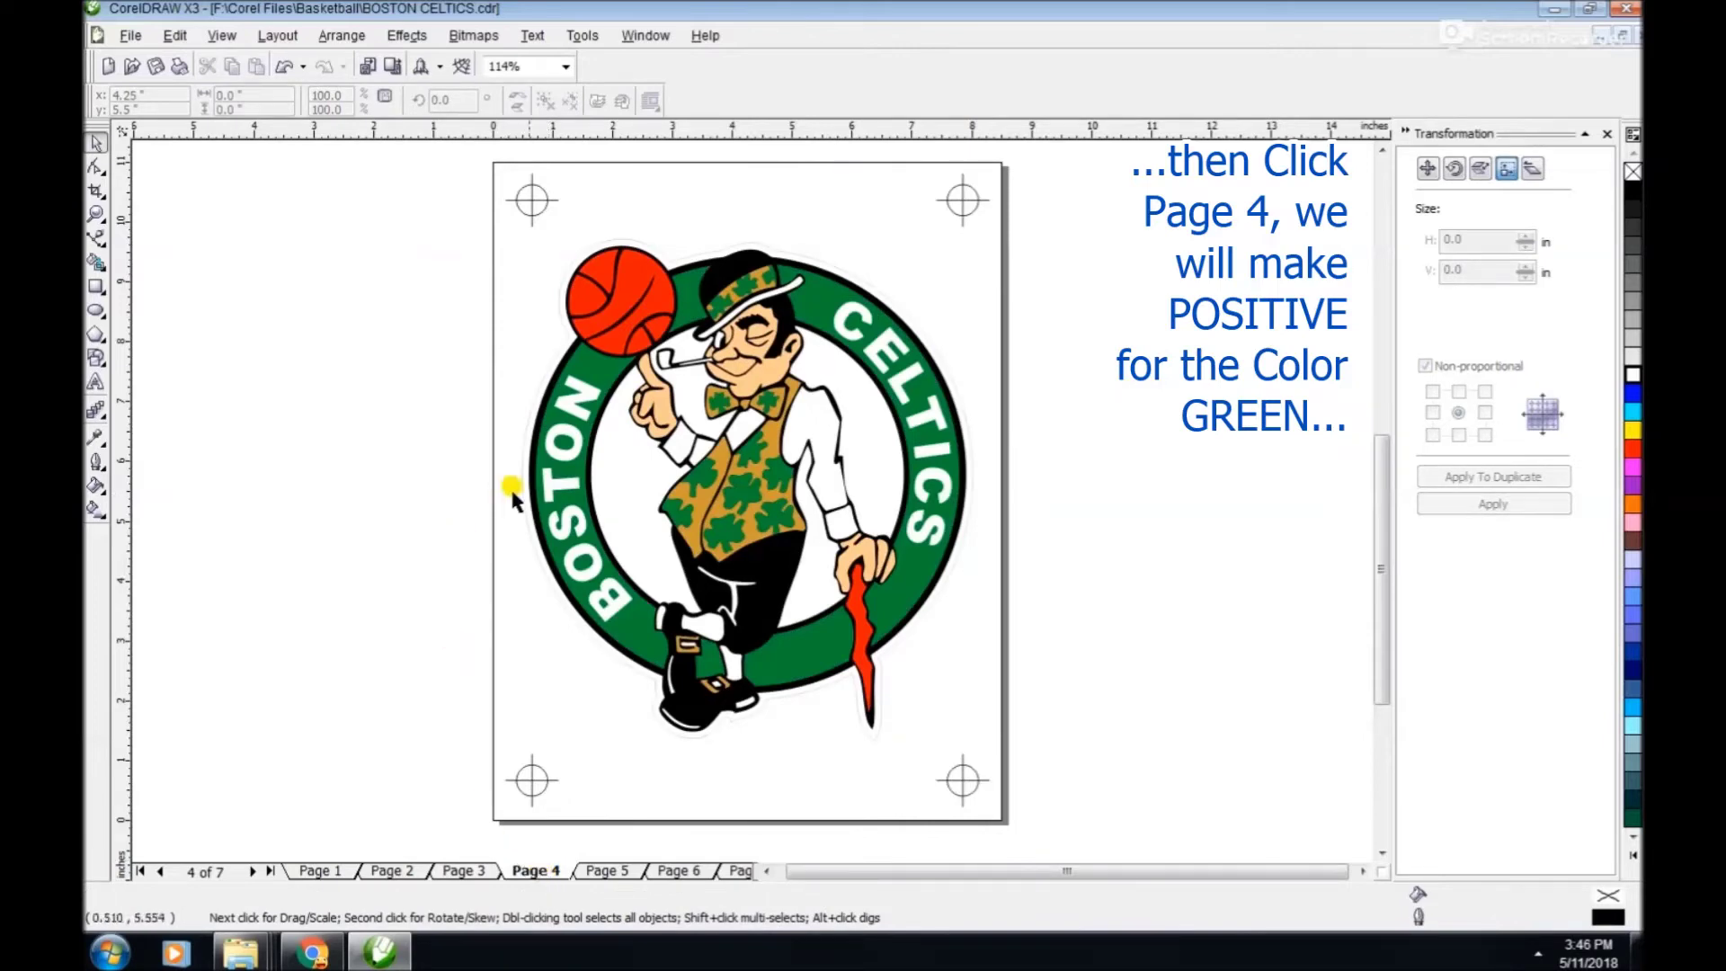
{"action": "left_click", "coordinate": [849, 340]}
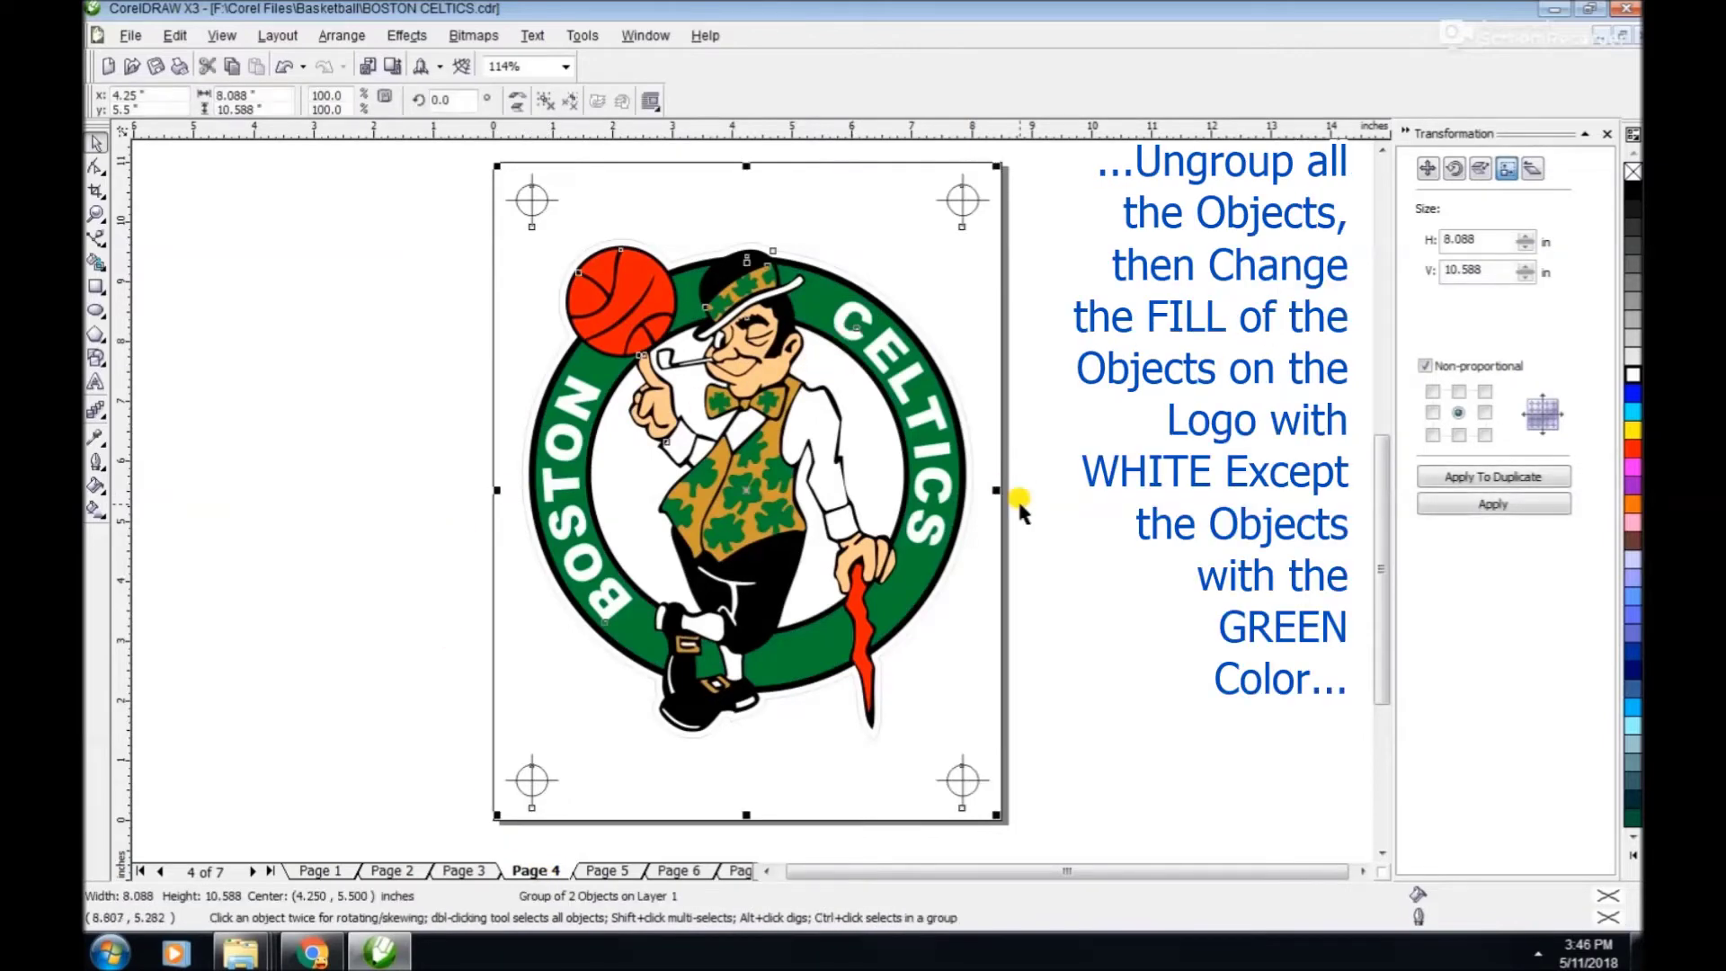
{"action": "left_click", "coordinate": [572, 102]}
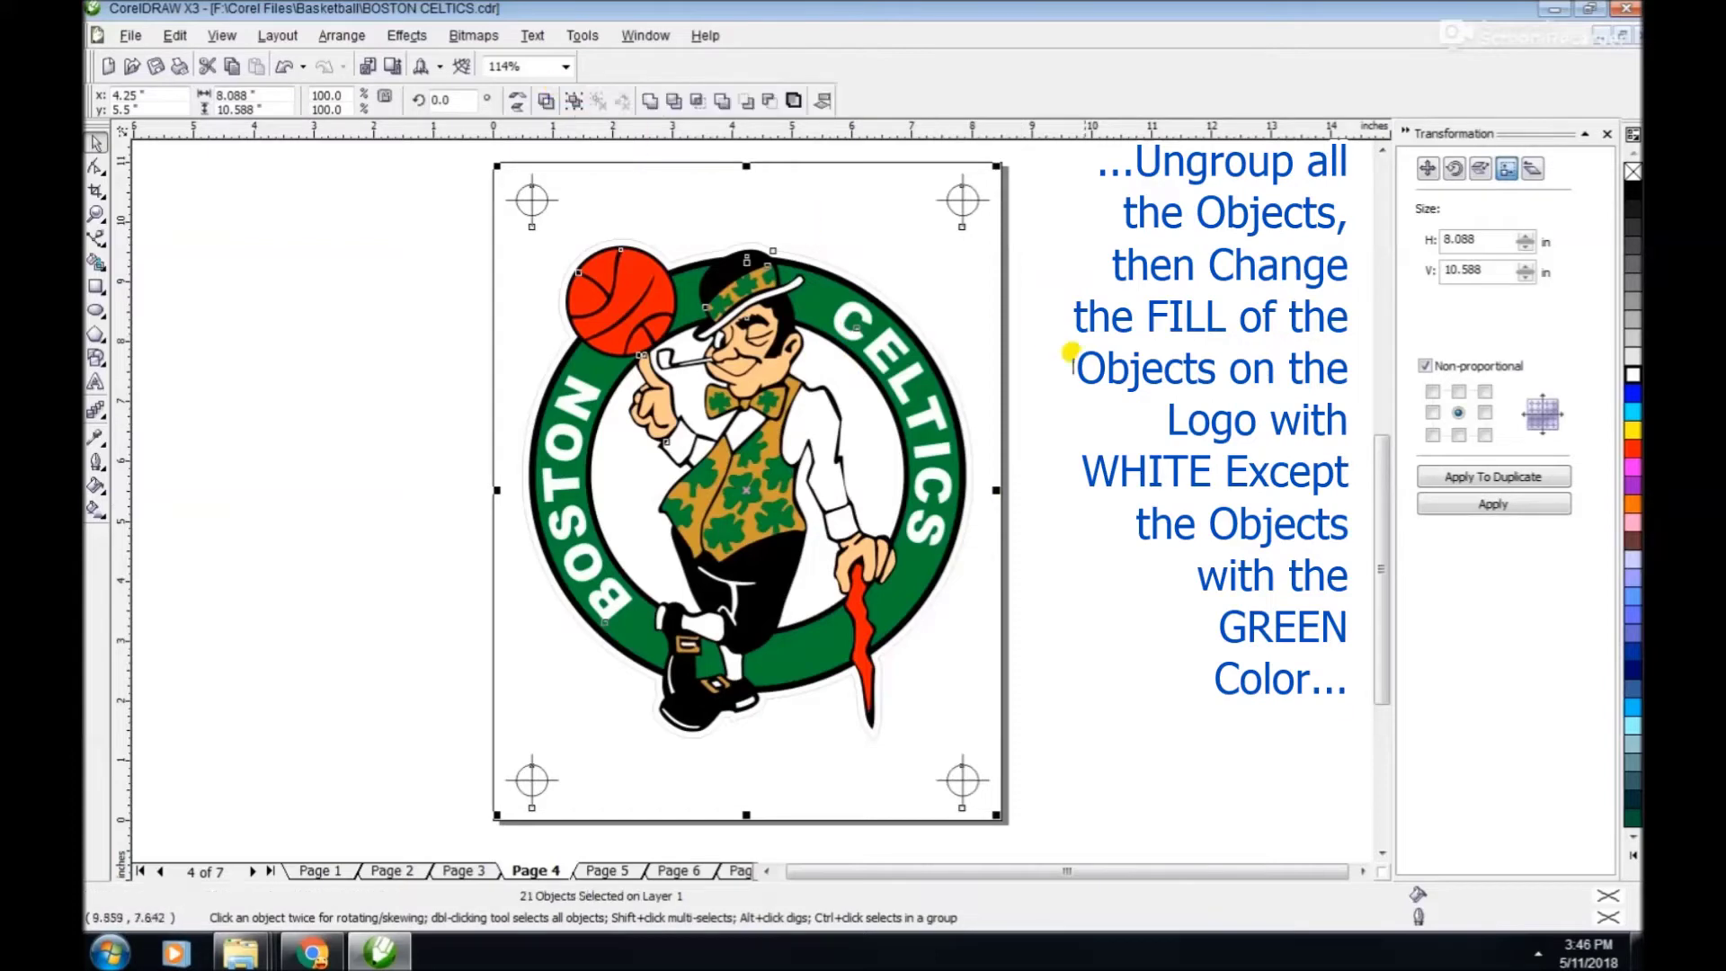
{"action": "left_click", "coordinate": [1026, 377]}
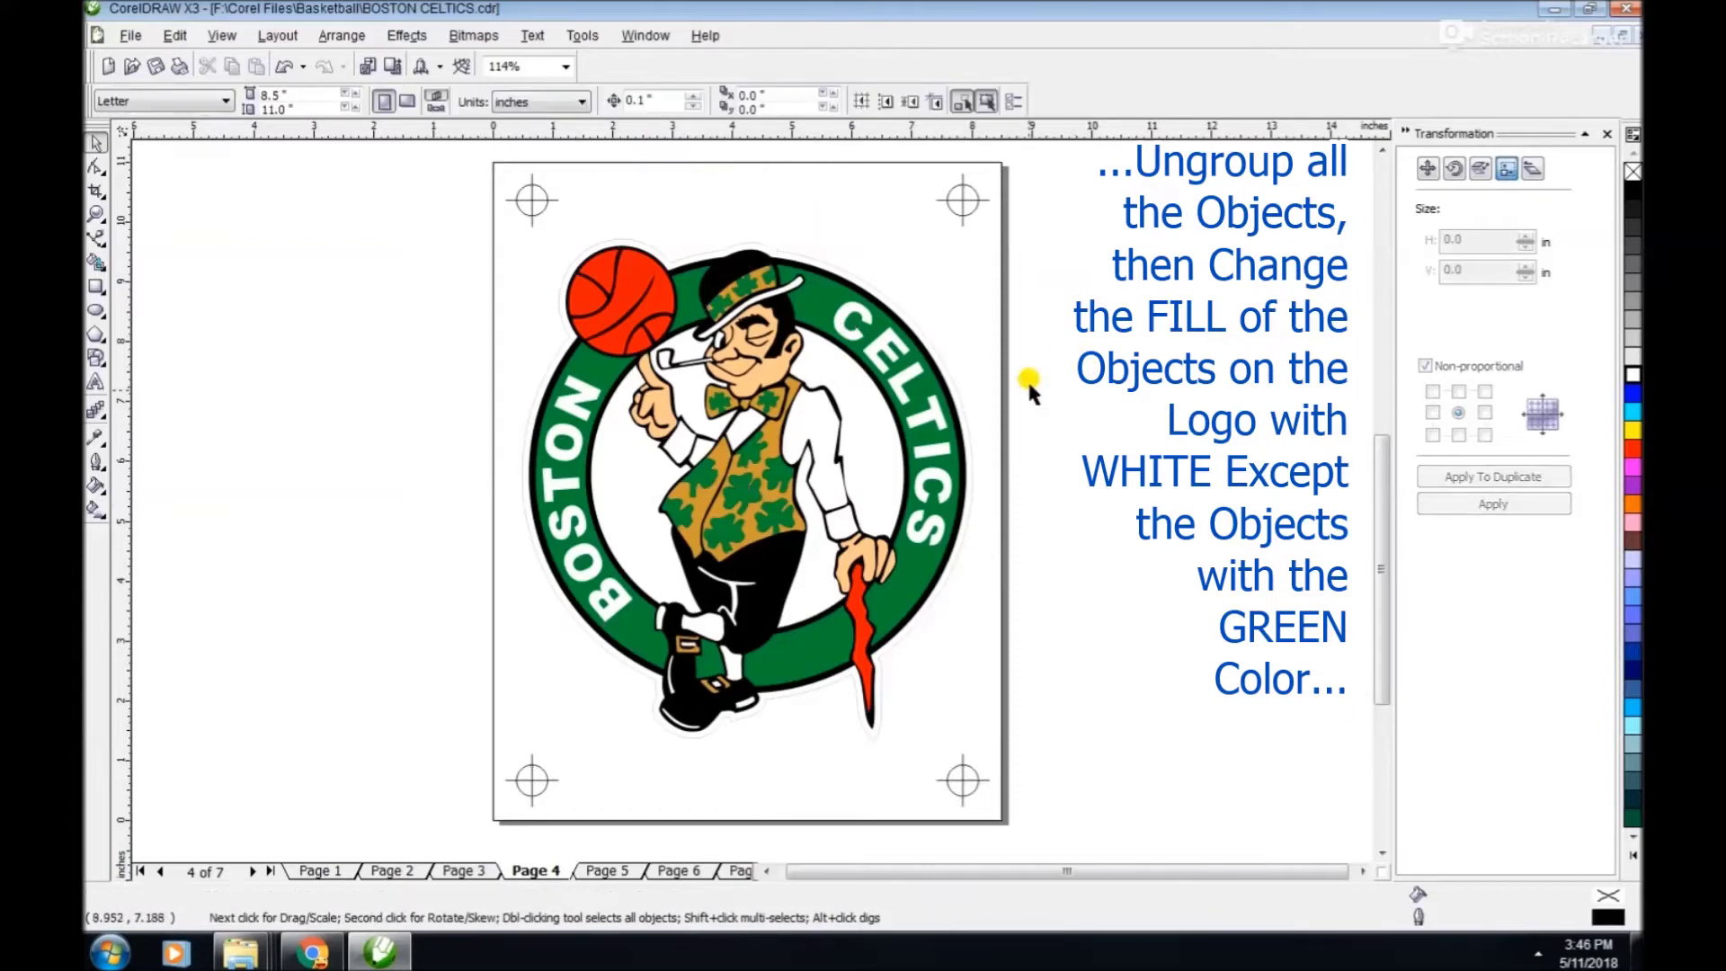
Delete the logo's outer hairline border on page 4 and fill the black circle behind the green ring with white.
{"action": "left_click", "coordinate": [828, 263]}
{"action": "key", "text": "Escape"}
{"action": "left_click", "coordinate": [823, 263]}
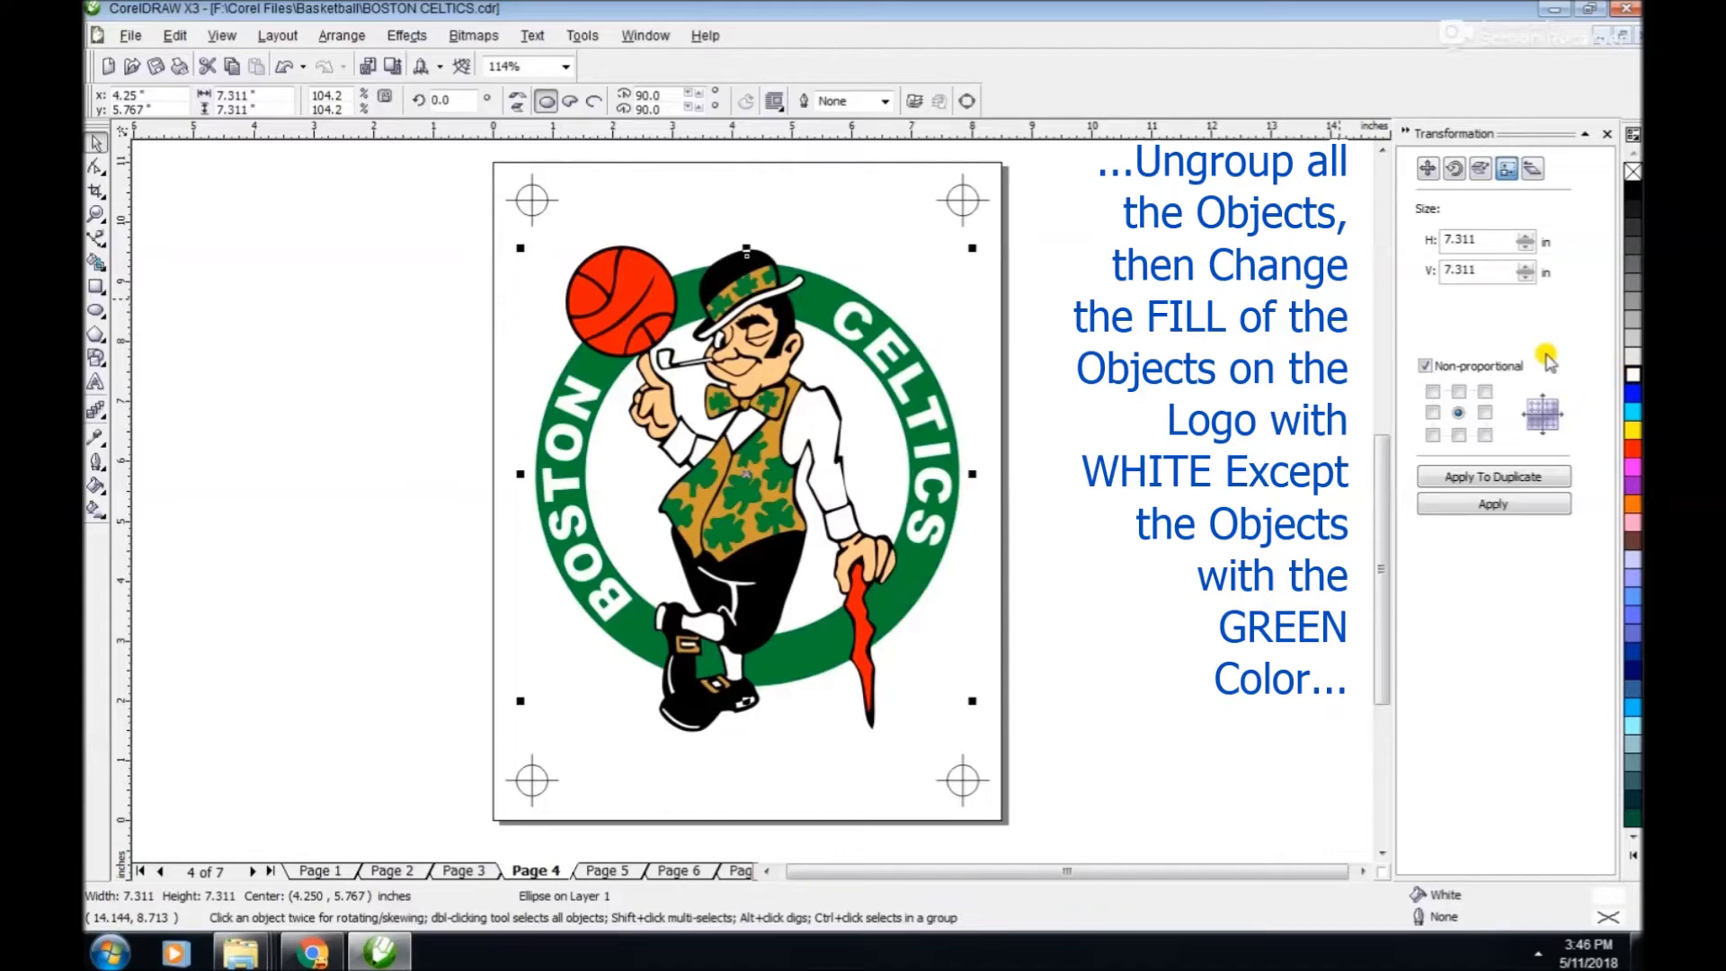
Fill the red ball and cane and the gold clothing objects on page 4 with white.
{"action": "left_click", "coordinate": [614, 258]}
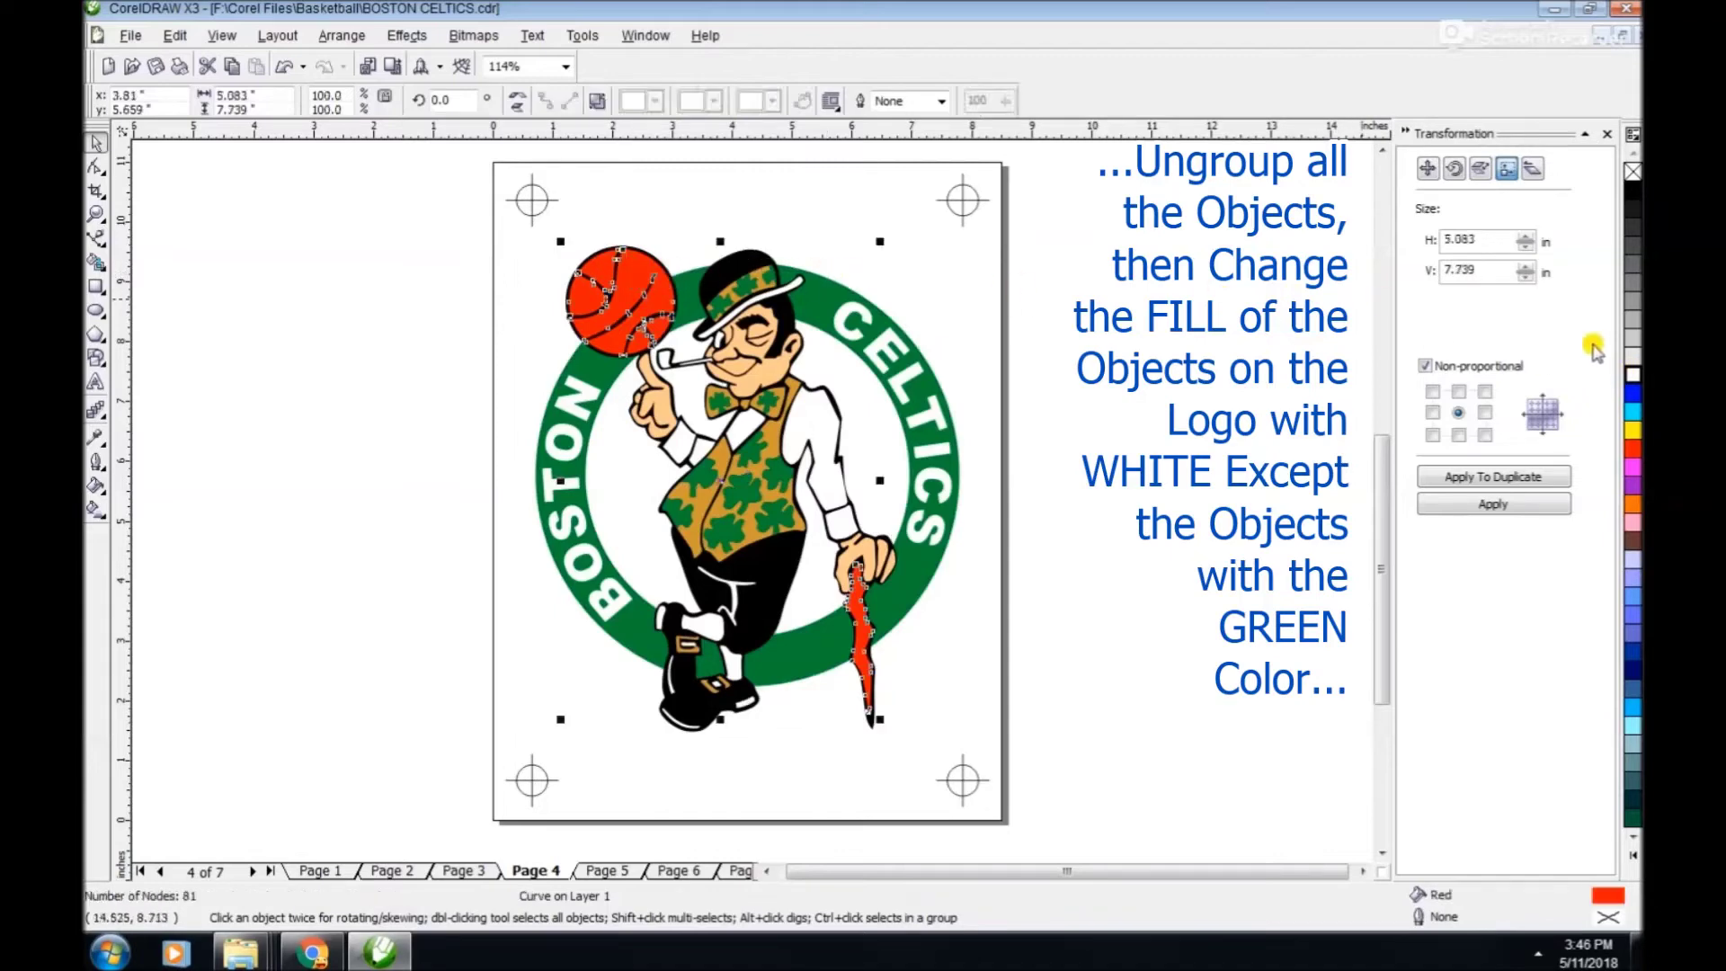
{"action": "left_click", "coordinate": [1632, 374]}
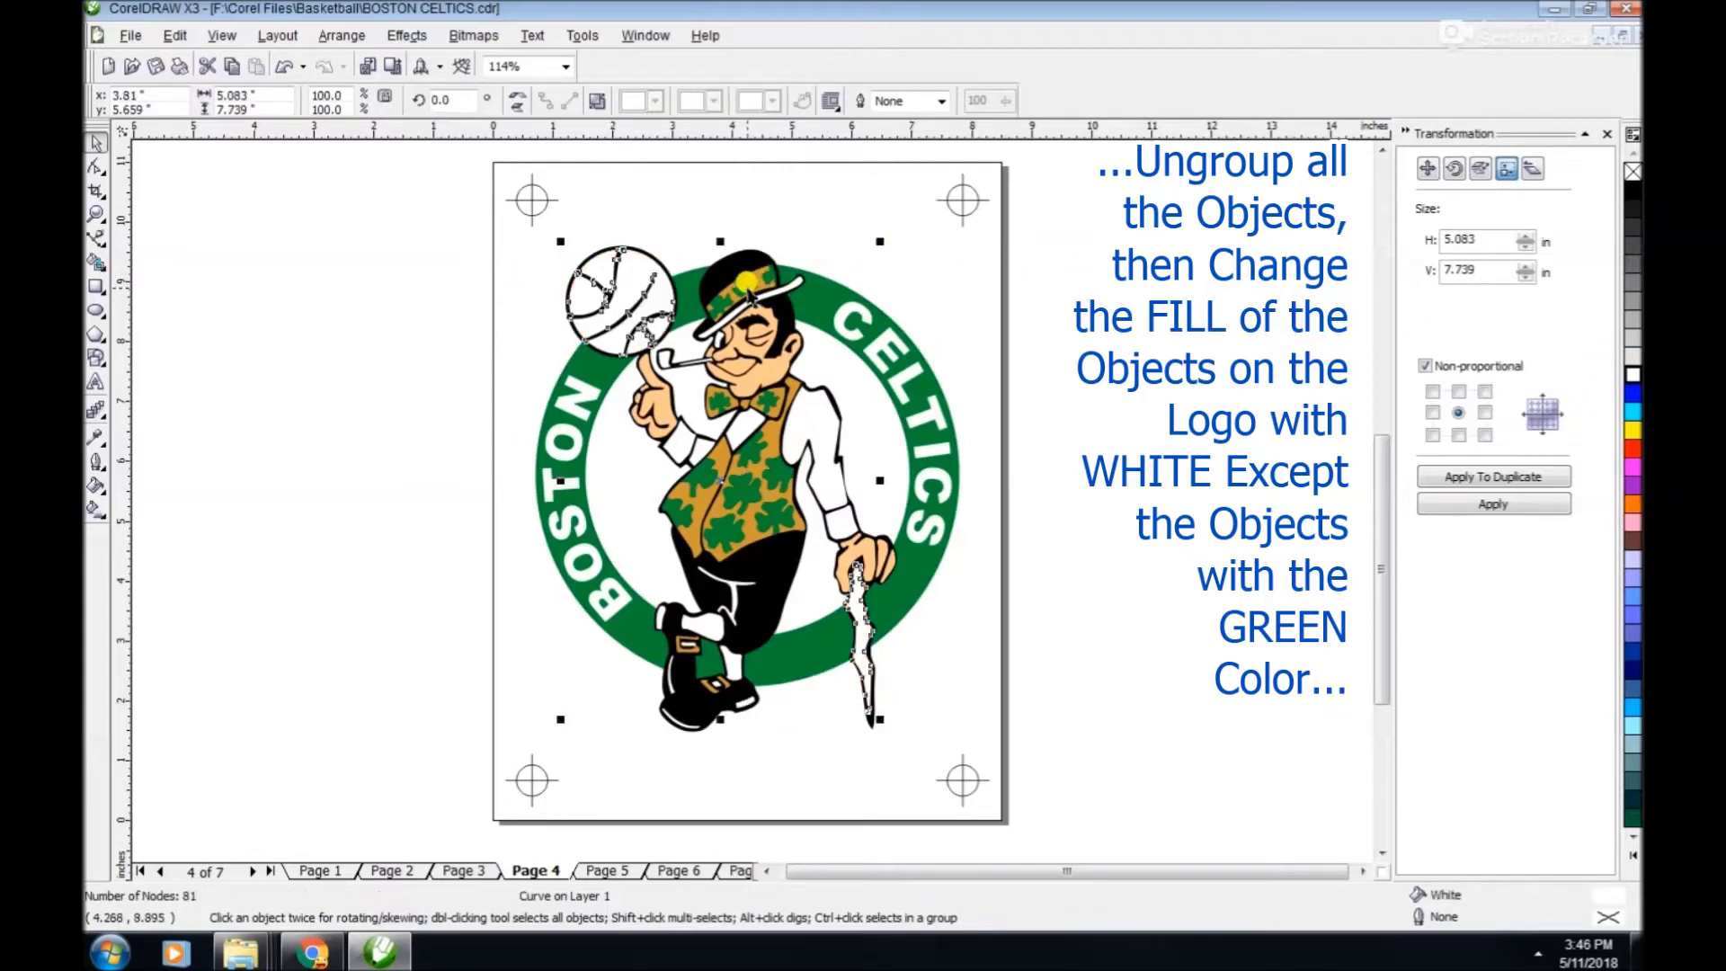
{"action": "left_click", "coordinate": [755, 279]}
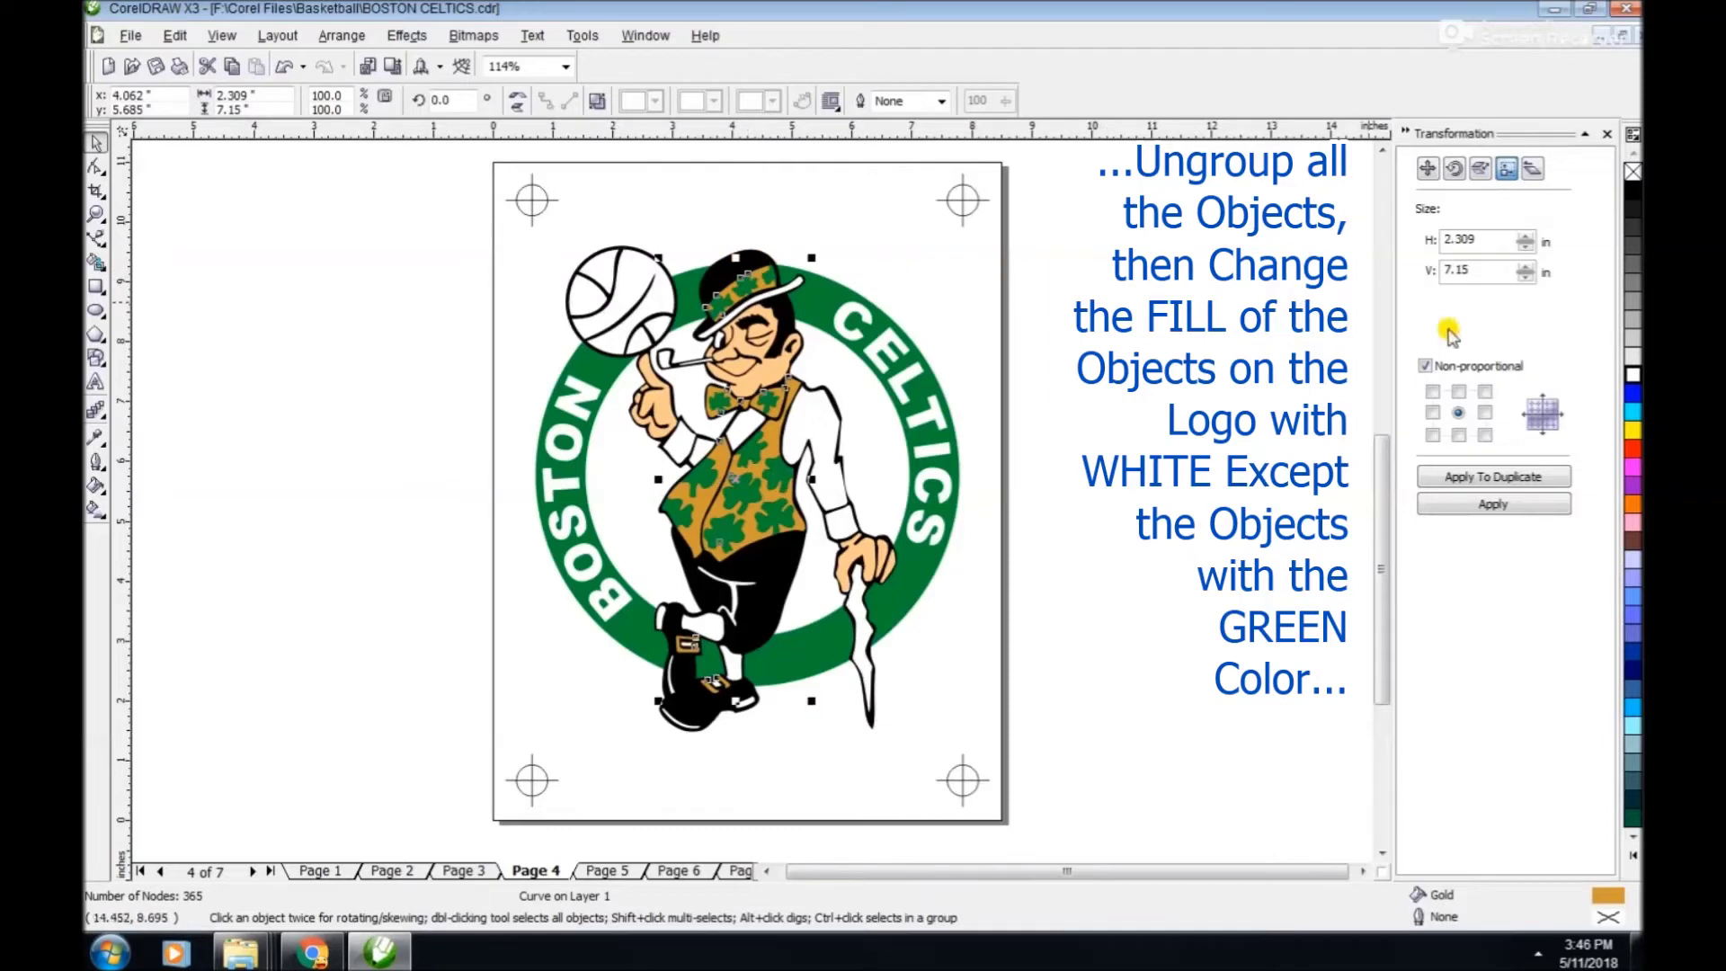
{"action": "left_click", "coordinate": [1633, 372]}
Fill the black figure shape and the skin-toned objects on page 4 with white.
{"action": "key", "text": "Tab"}
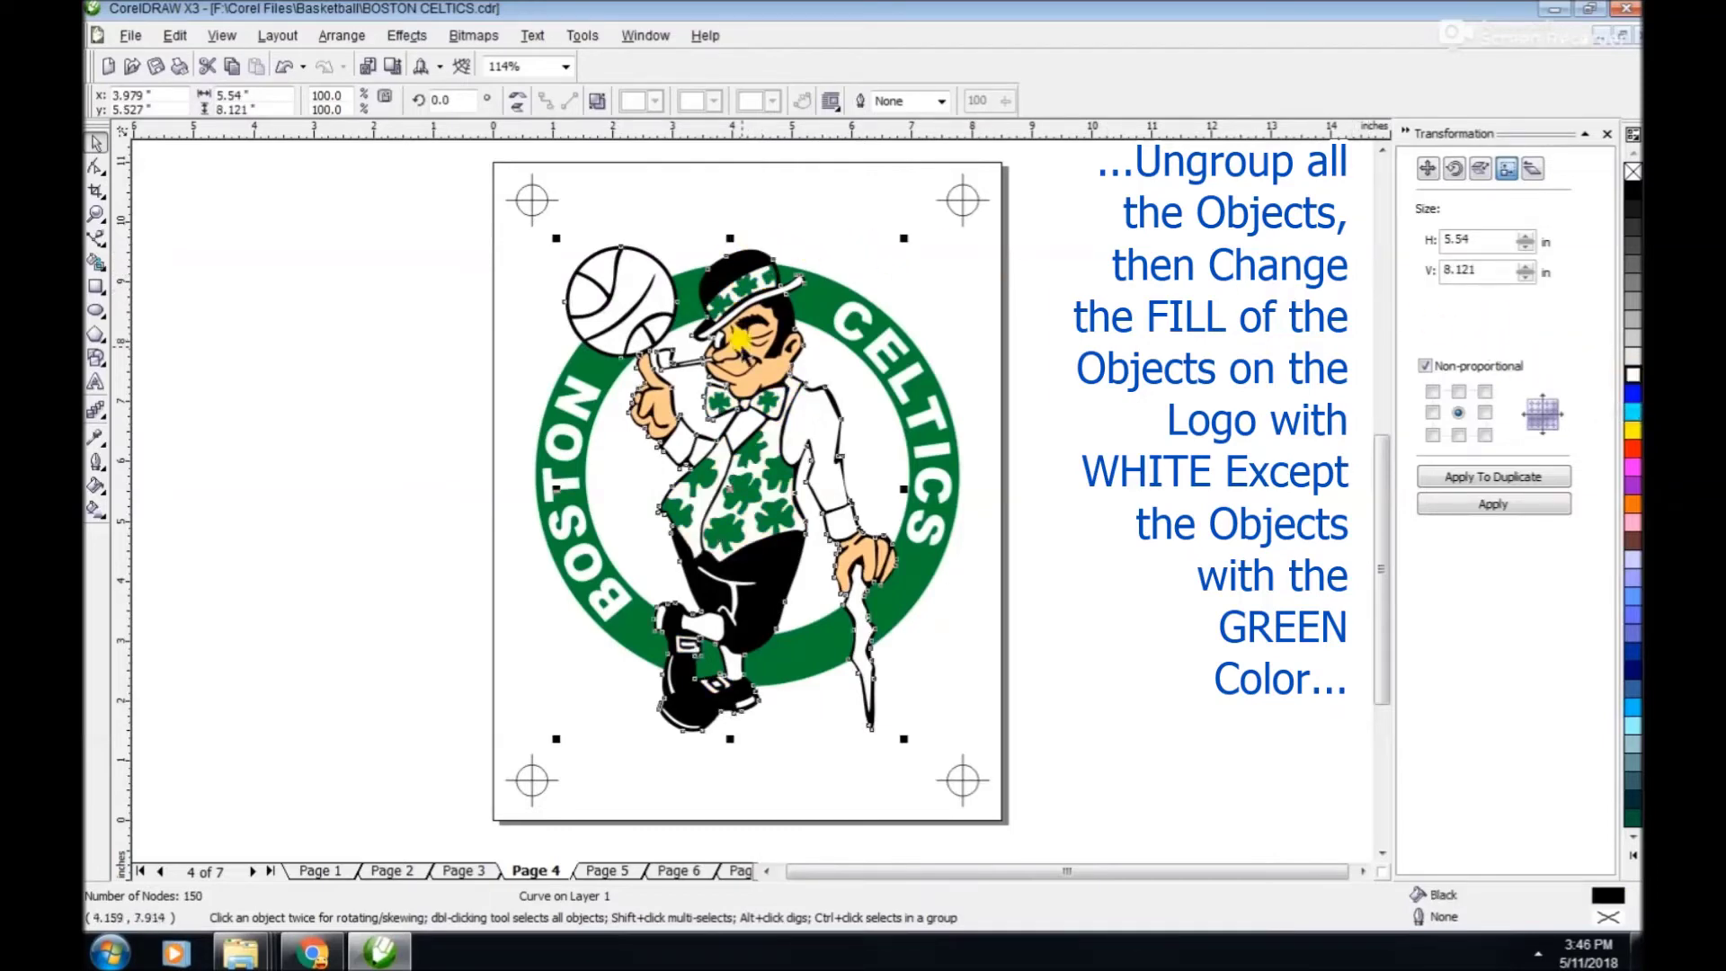
{"action": "left_click", "coordinate": [760, 370], "text": "shift"}
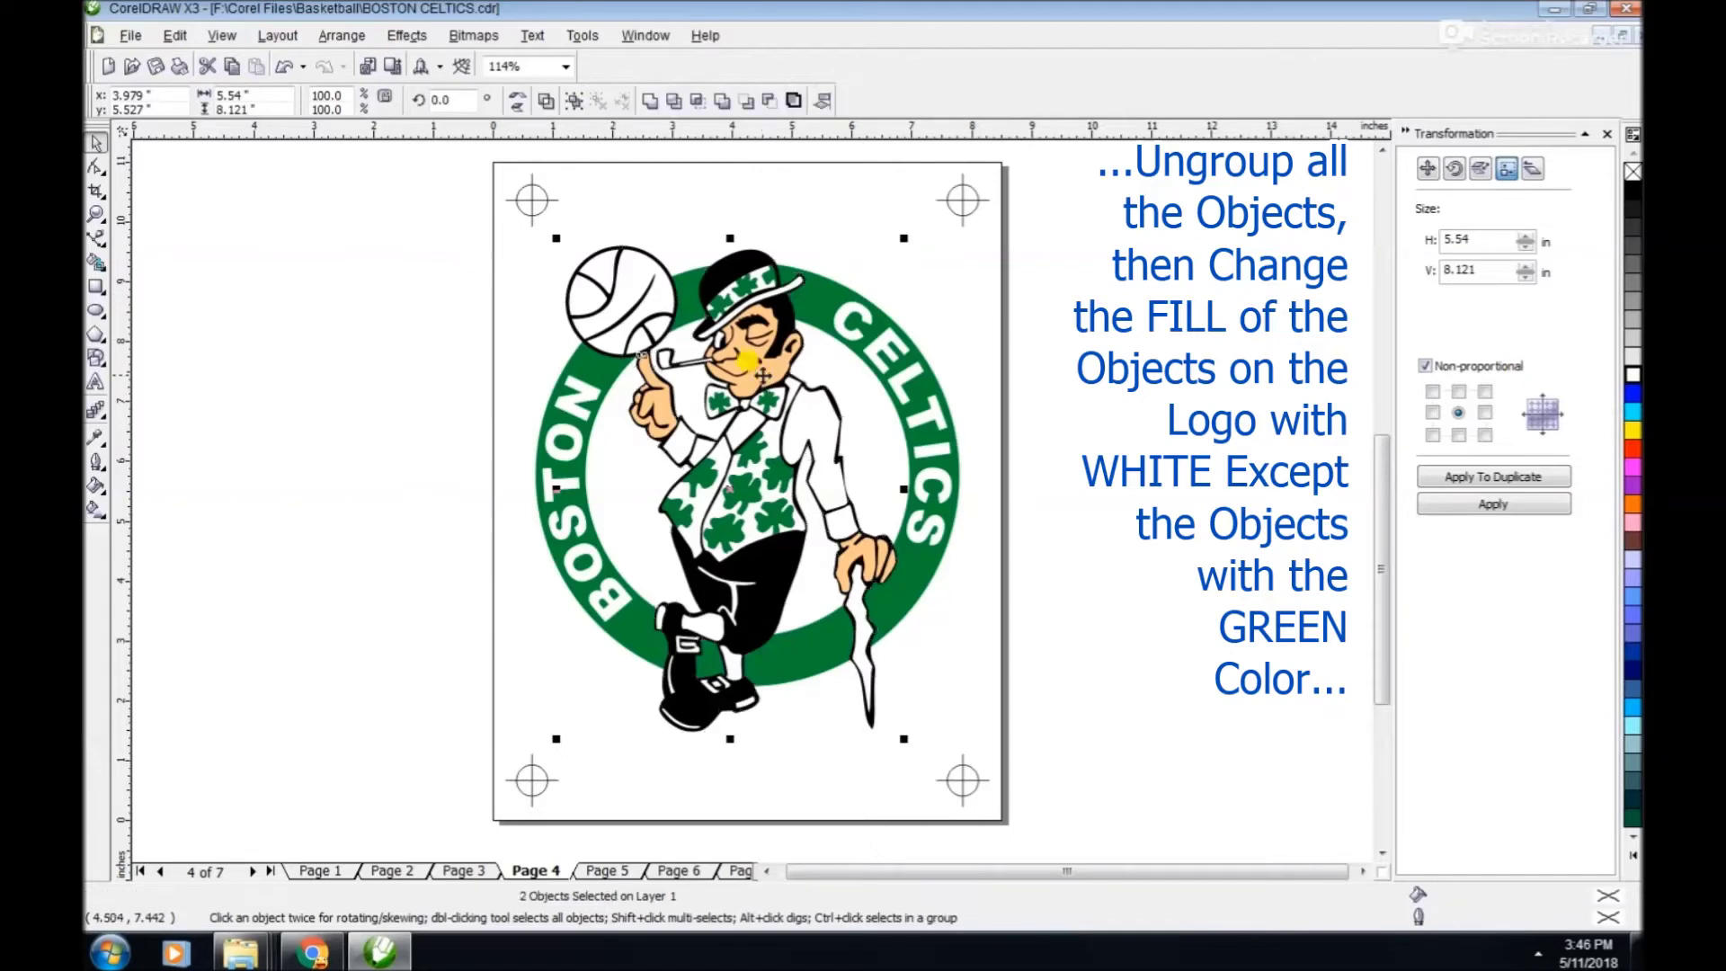
{"action": "left_click", "coordinate": [1632, 374]}
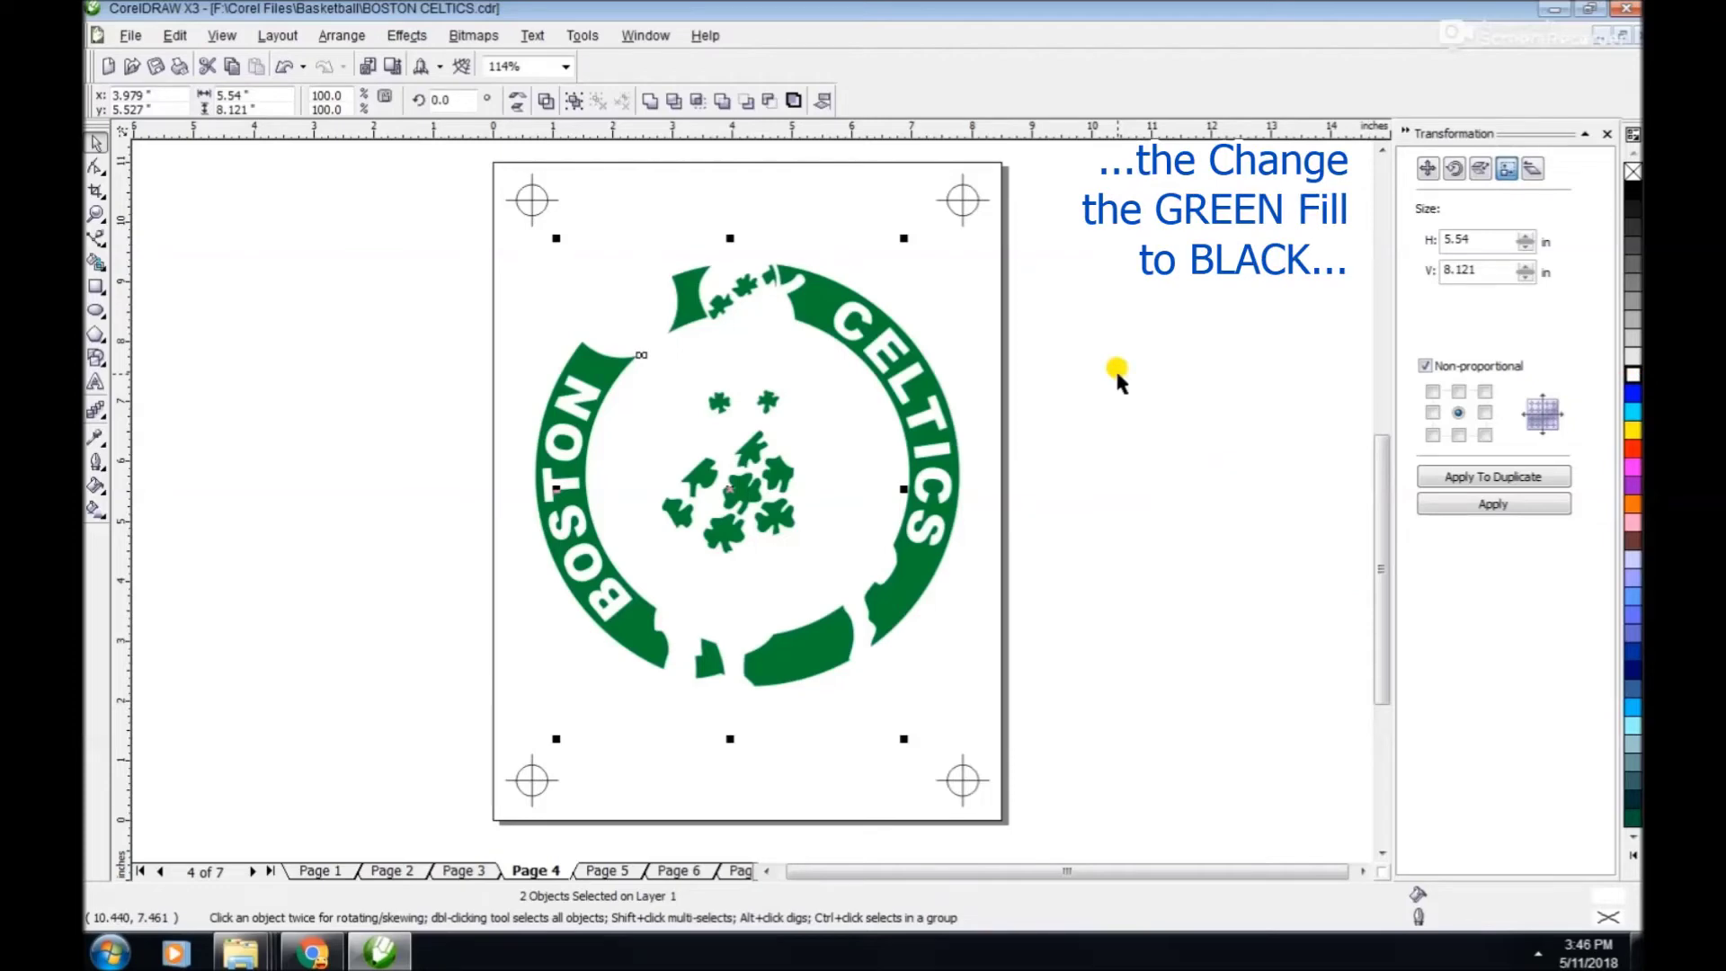
{"action": "left_click", "coordinate": [1118, 373]}
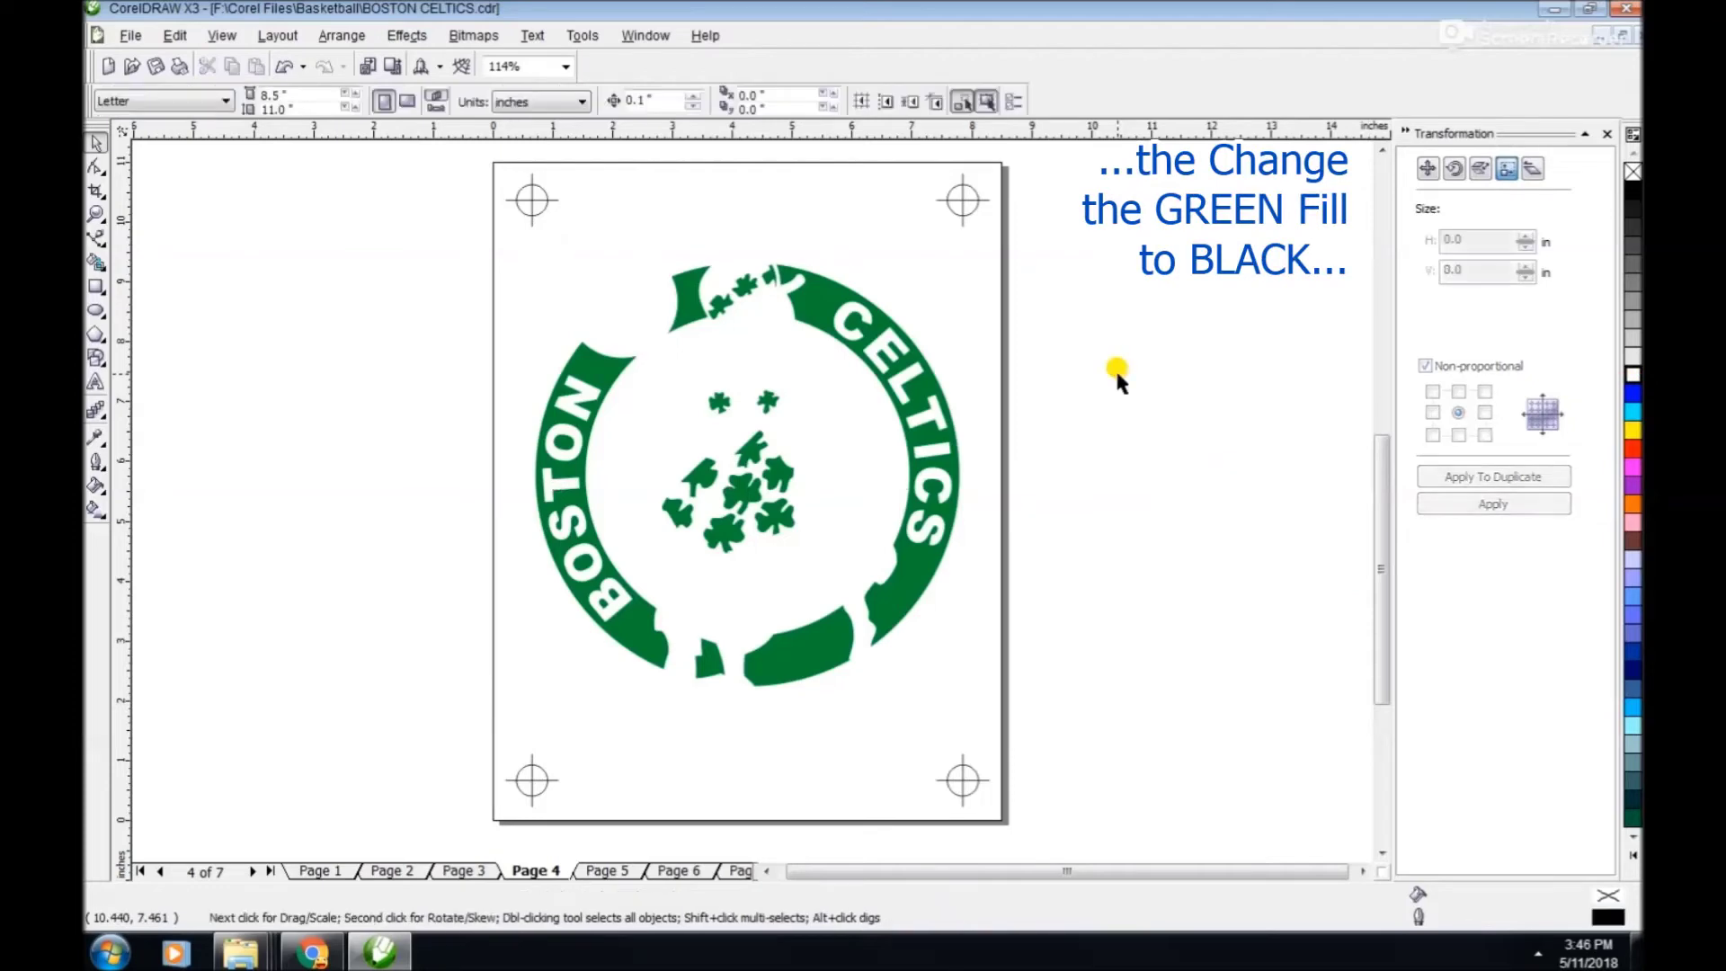
Change the fill of the green ring and the green shamrocks on page 4 to black.
{"action": "left_click", "coordinate": [809, 289]}
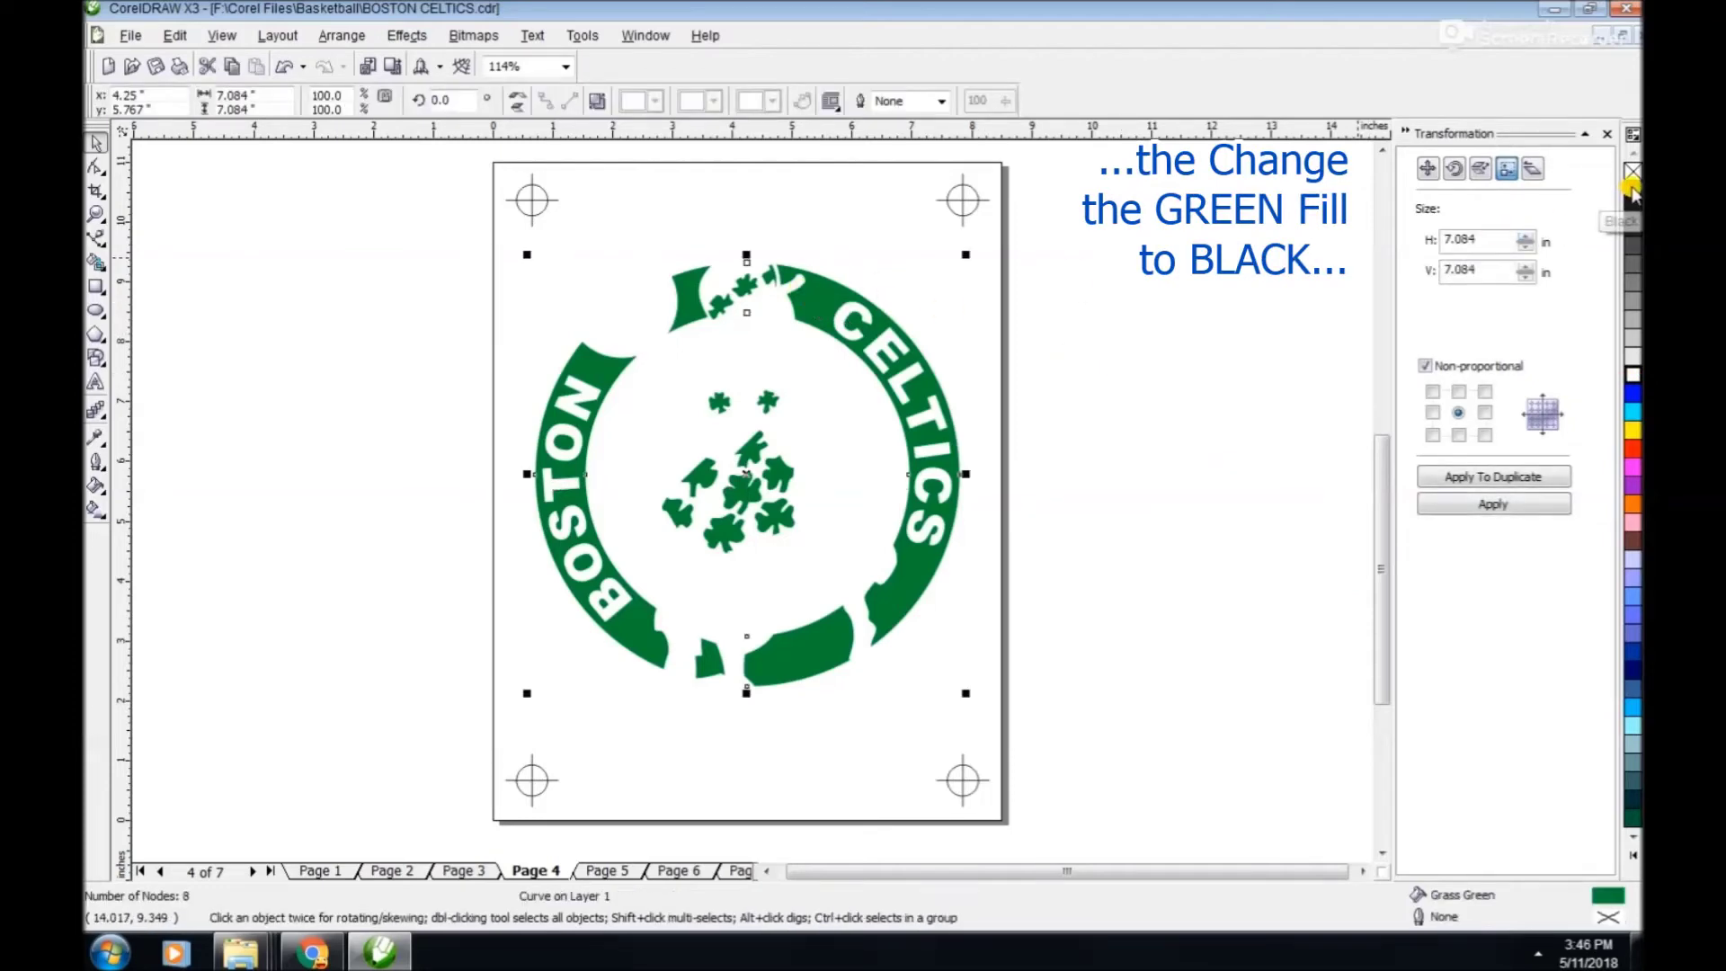
{"action": "left_click", "coordinate": [1633, 191]}
{"action": "left_click", "coordinate": [739, 279]}
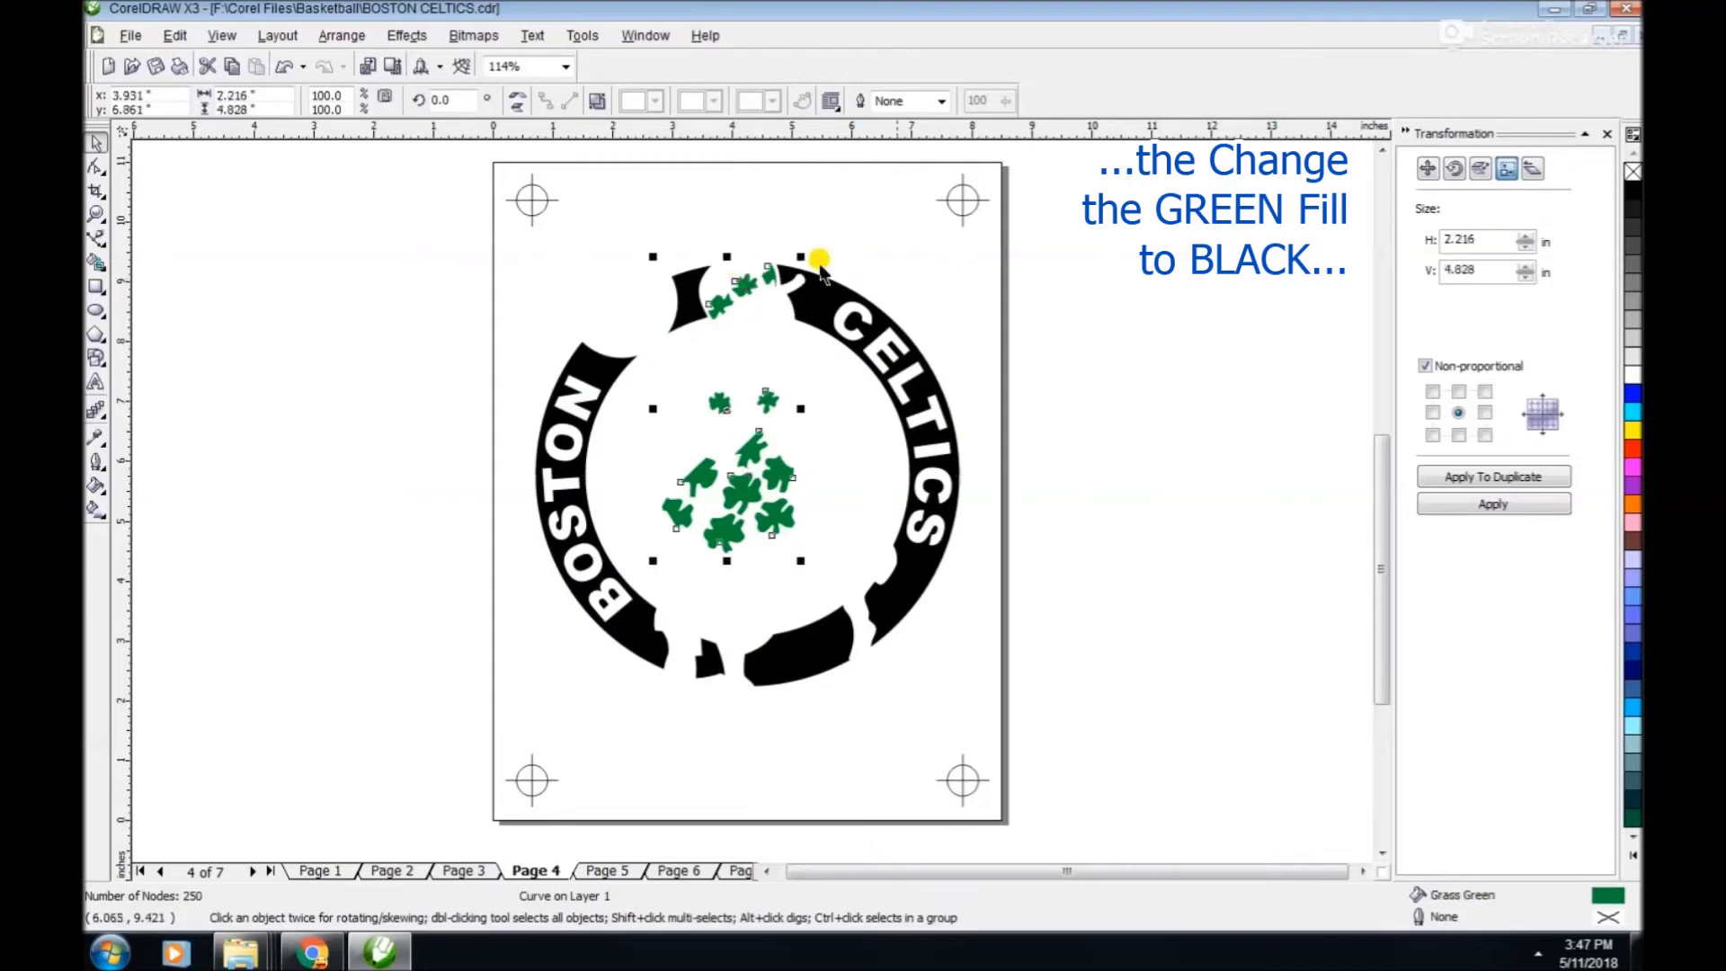
{"action": "left_click", "coordinate": [1633, 192]}
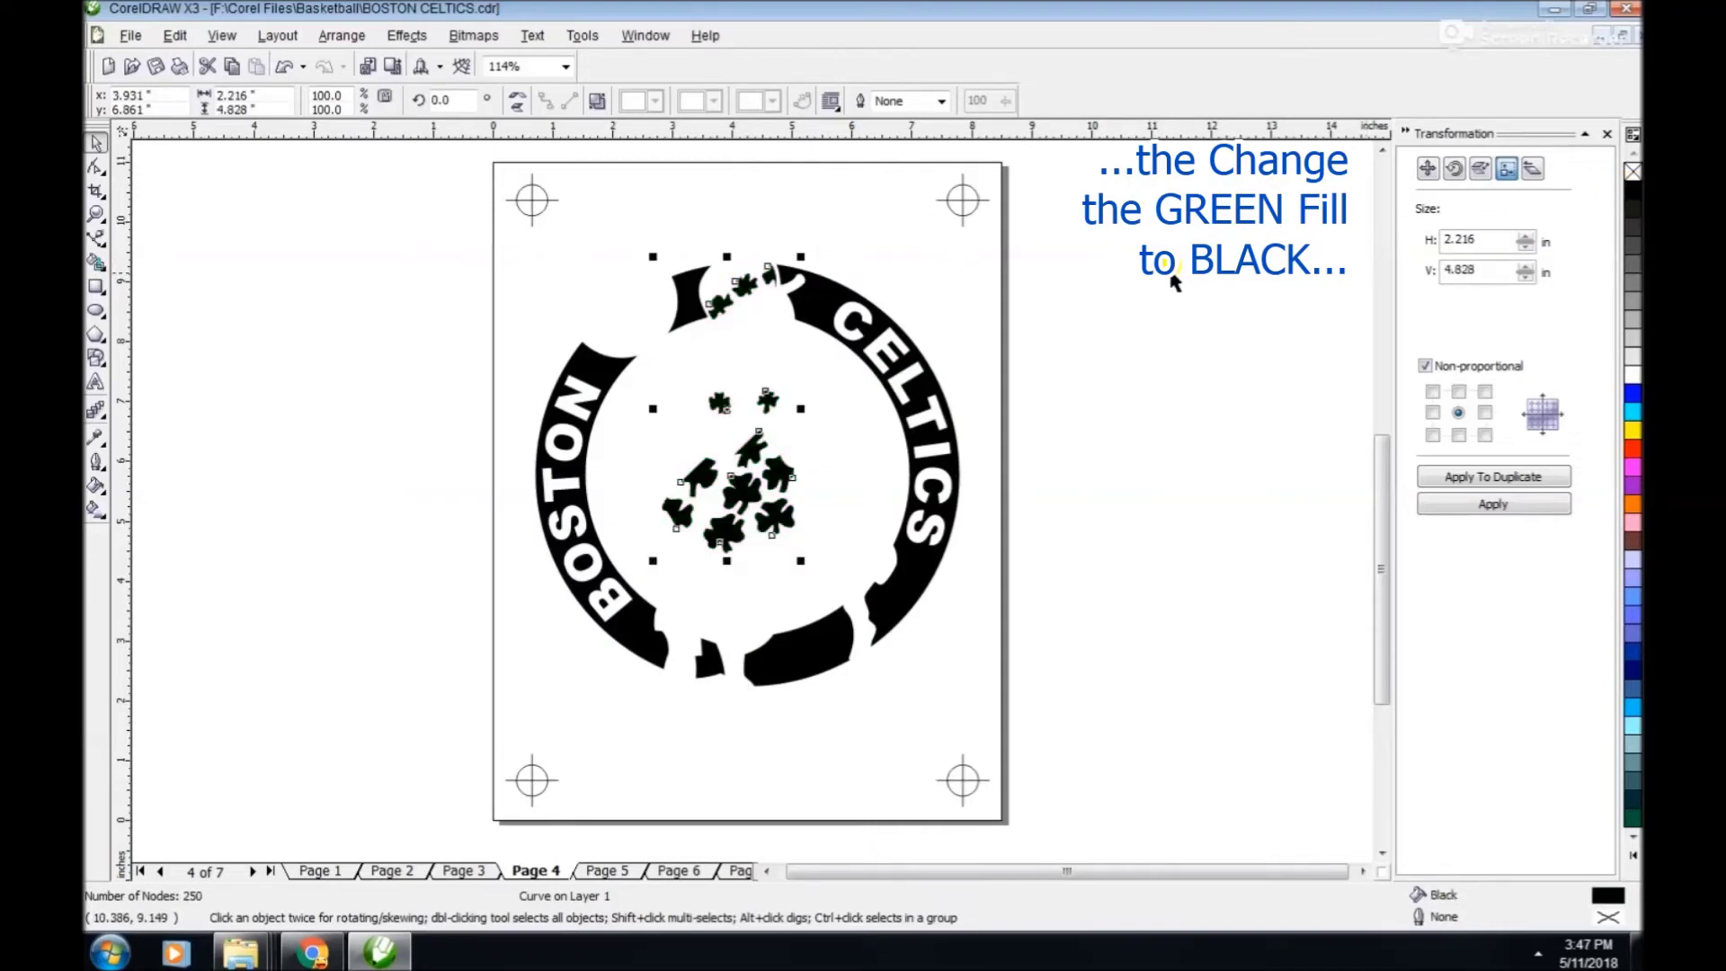
Add the 24 pt Arial label "GREEN" between the lower registration marks on page 4 and group all objects on the page.
{"action": "left_click", "coordinate": [95, 382]}
{"action": "left_click", "coordinate": [601, 781]}
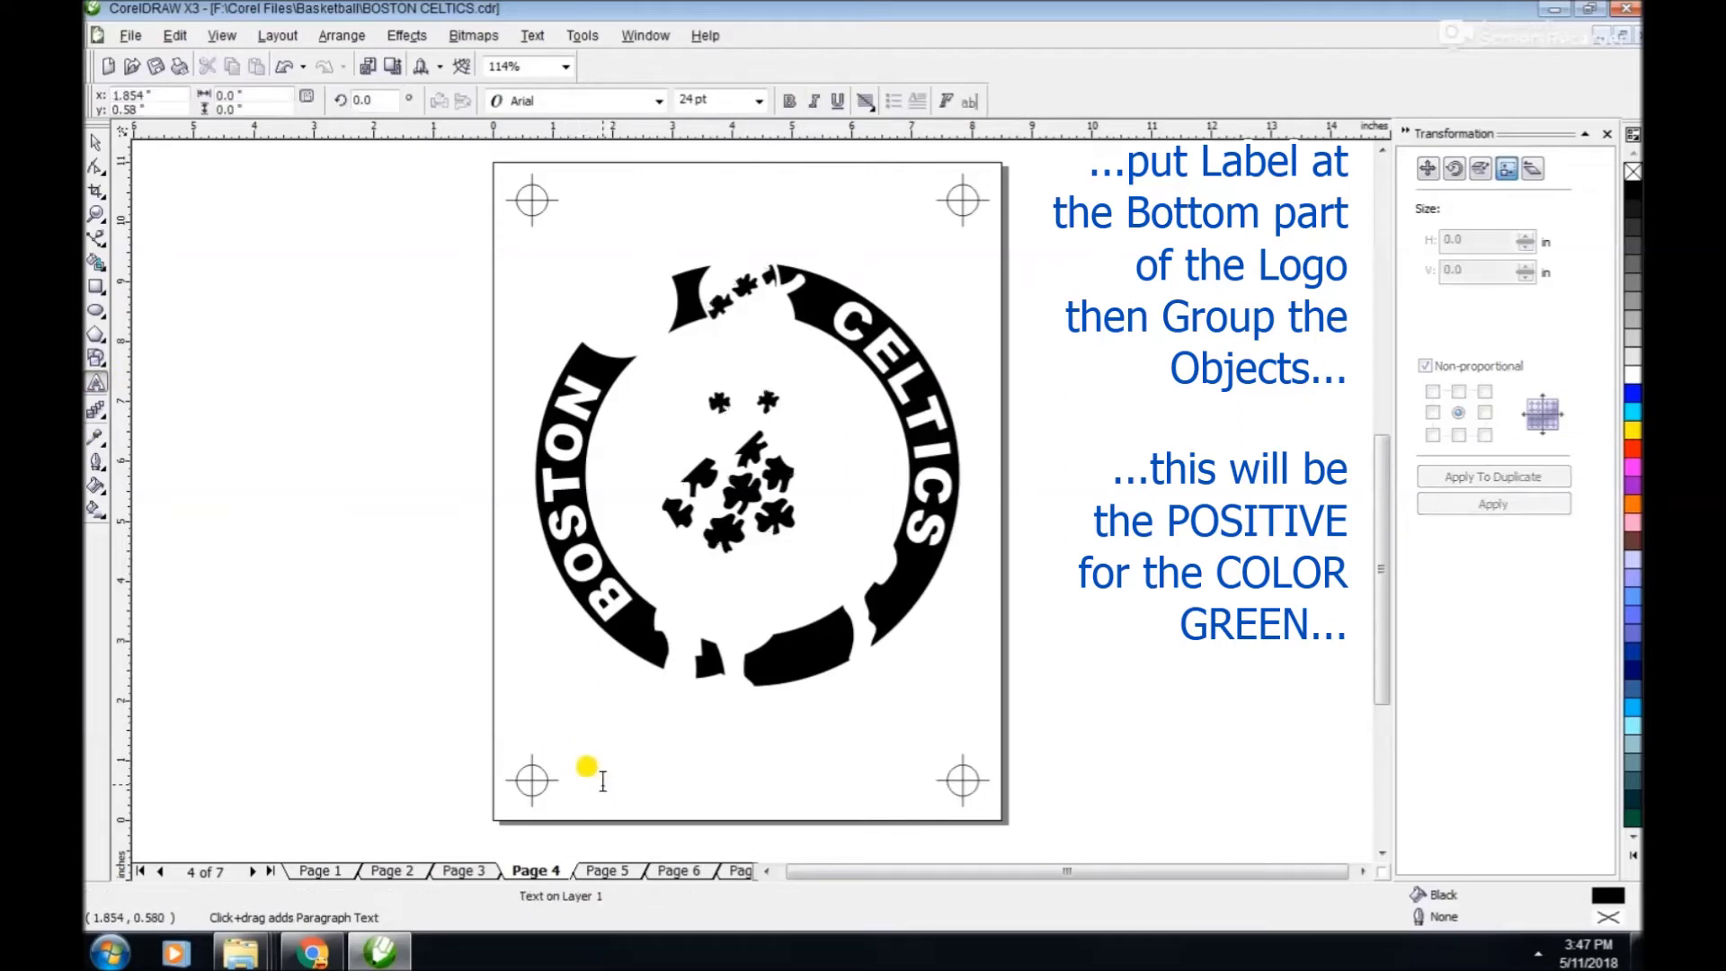
{"action": "type", "text": "GREE"}
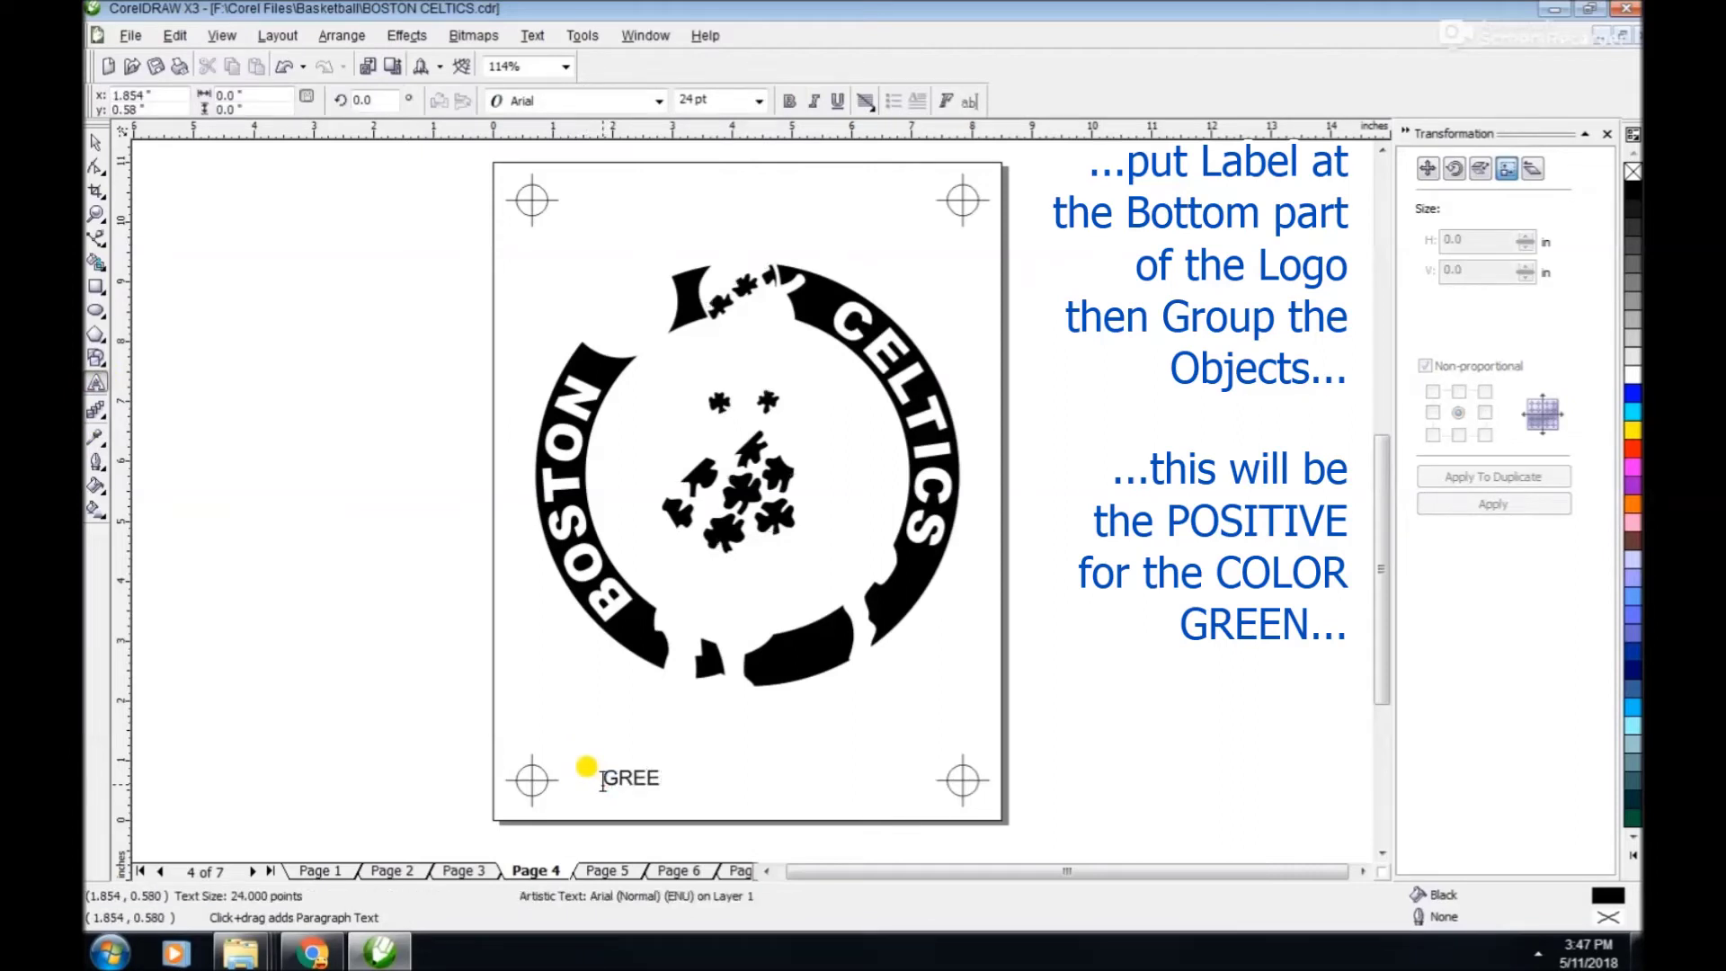
{"action": "type", "text": "N"}
{"action": "left_click", "coordinate": [96, 143]}
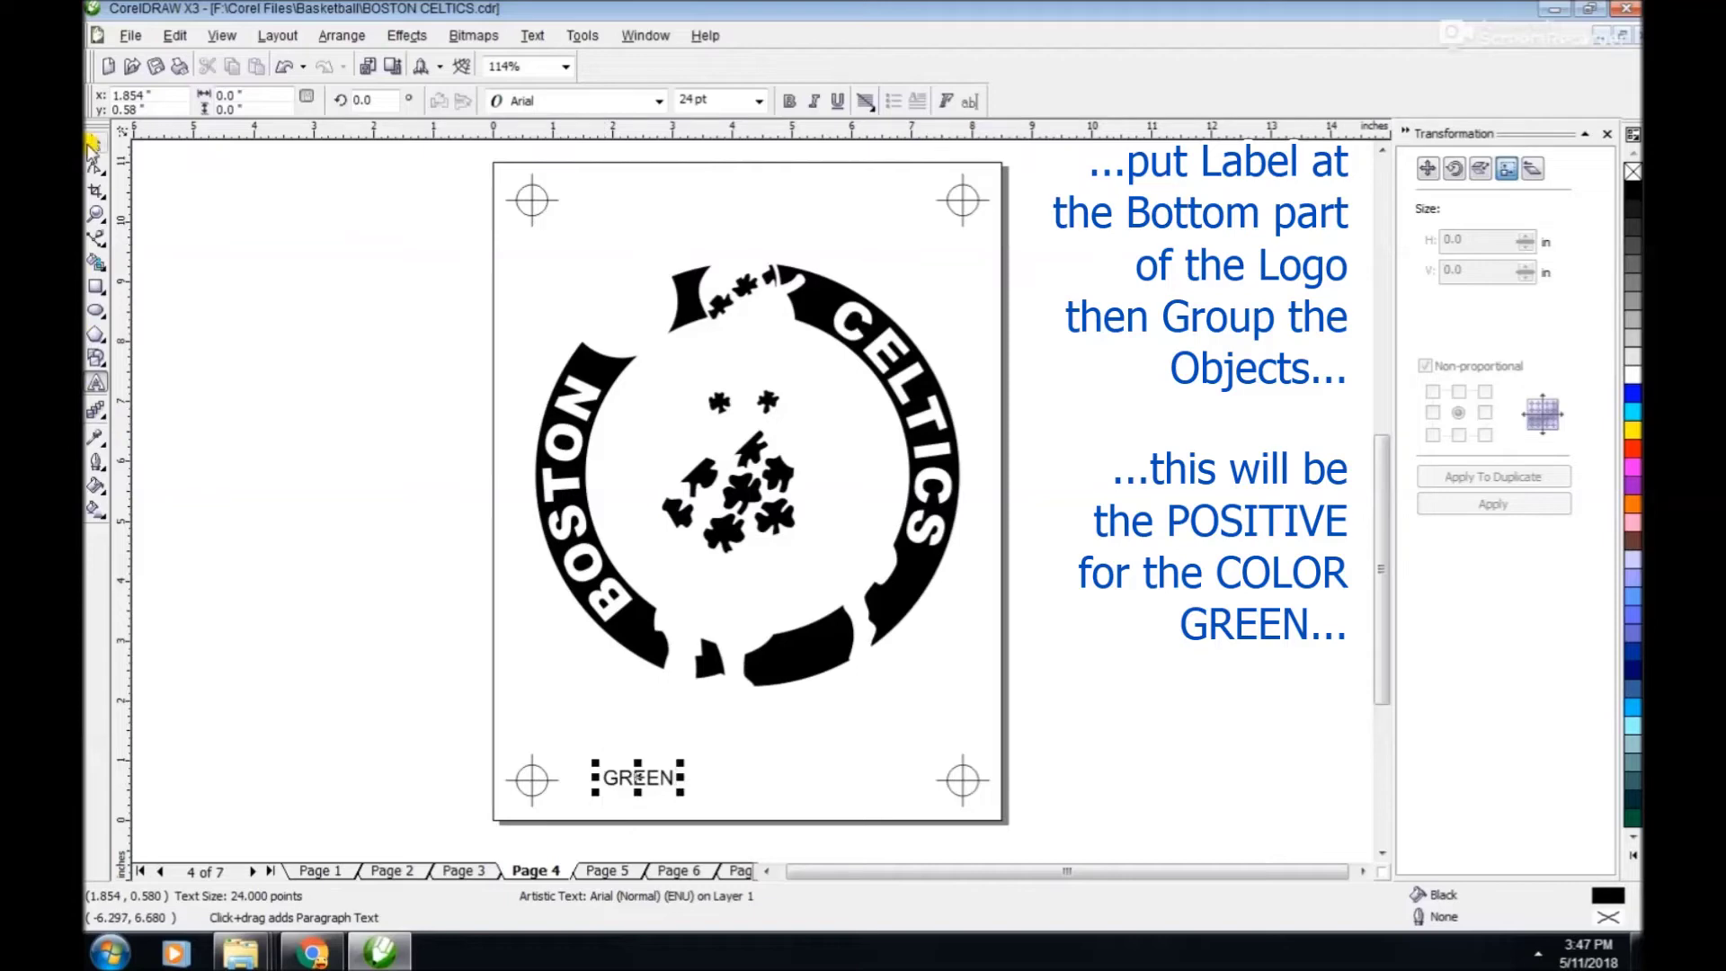
{"action": "left_click_drag", "start_coordinate": [435, 144], "coordinate": [1069, 833]}
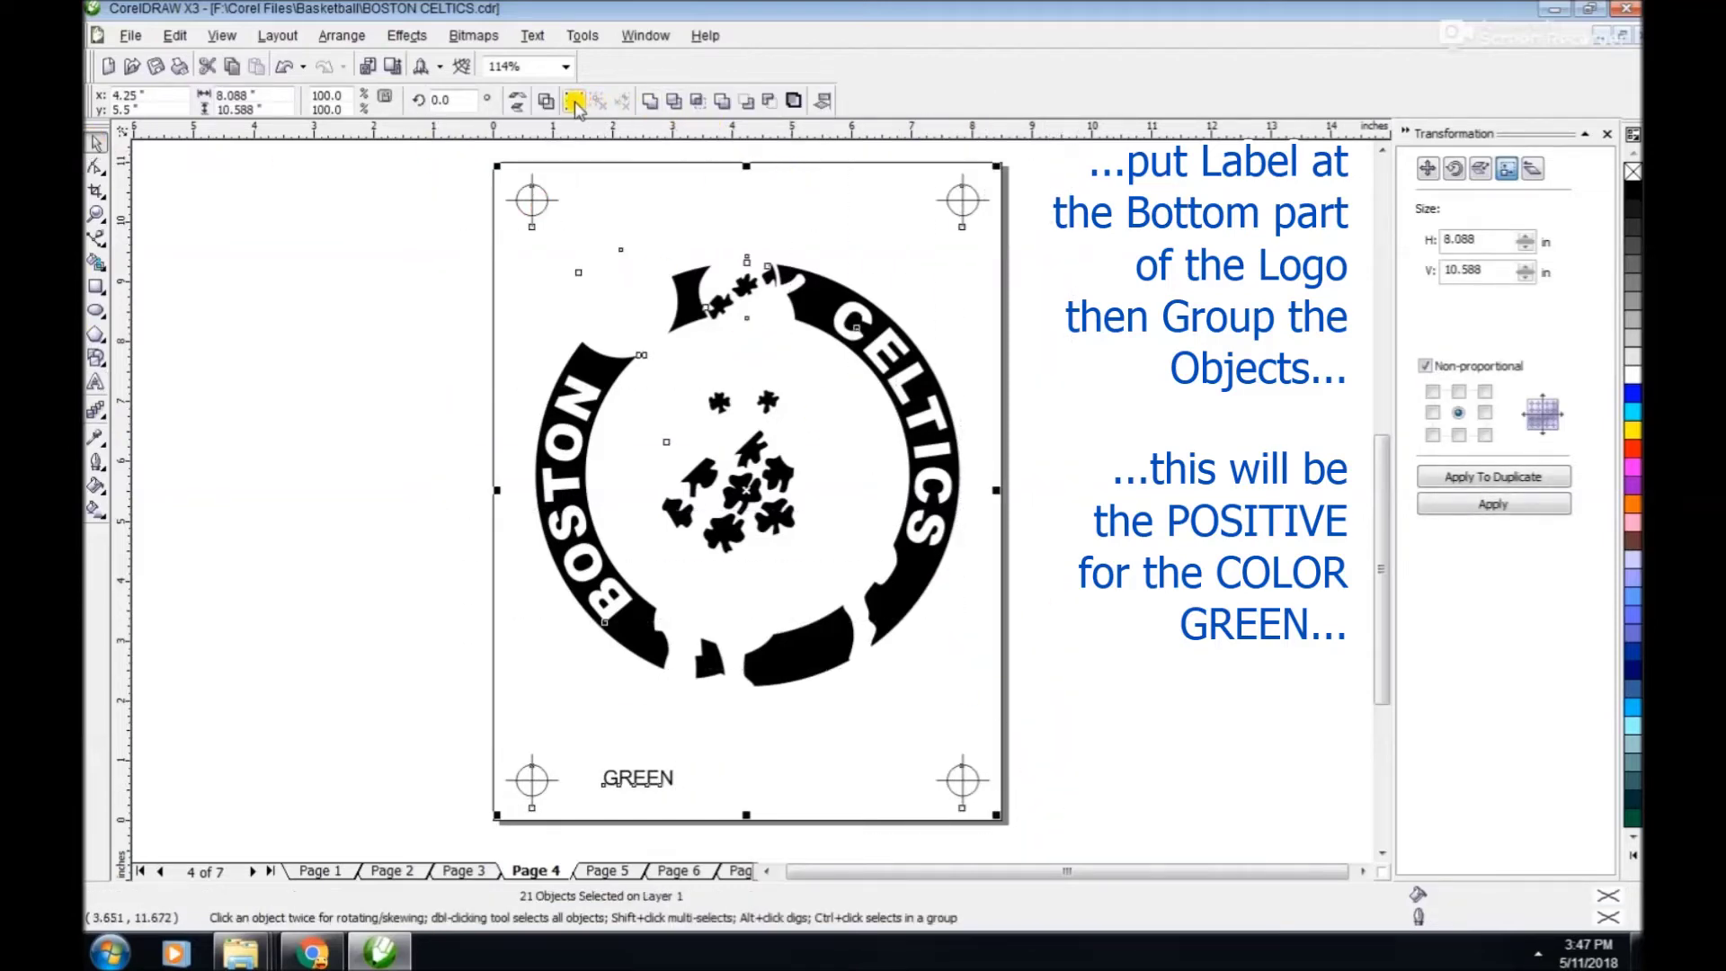
{"action": "left_click", "coordinate": [546, 100]}
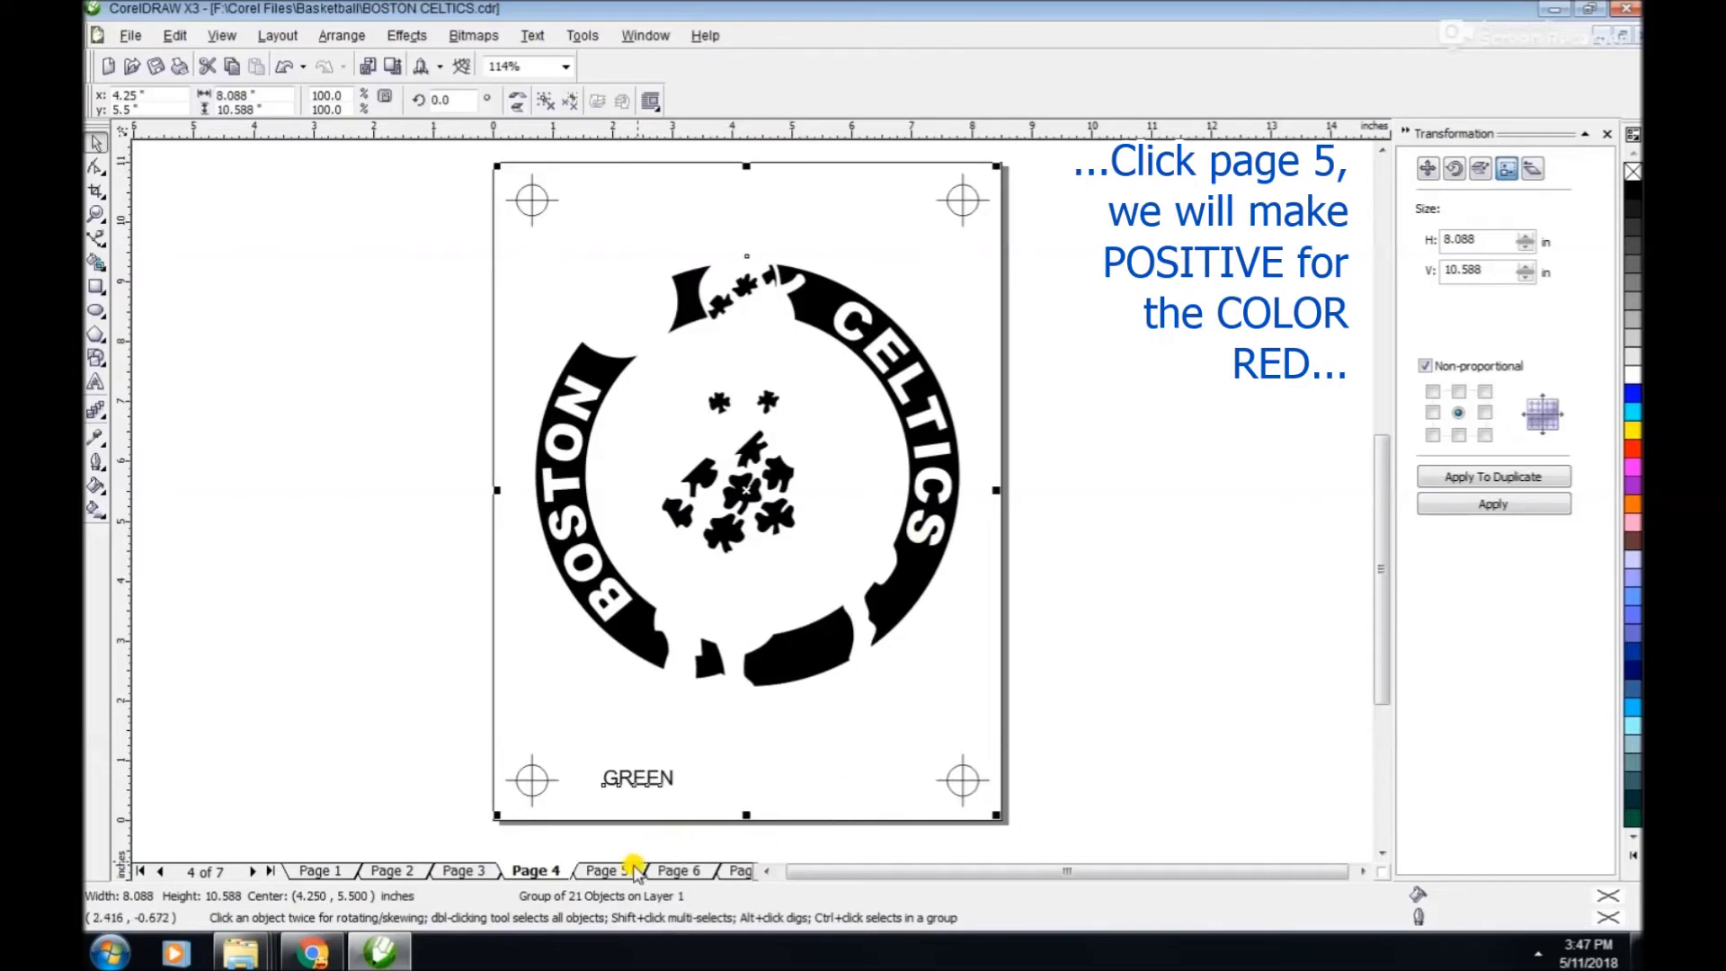
Ungroup all objects on page 5 and delete the white outer contour surrounding the logo.
{"action": "left_click", "coordinate": [620, 870]}
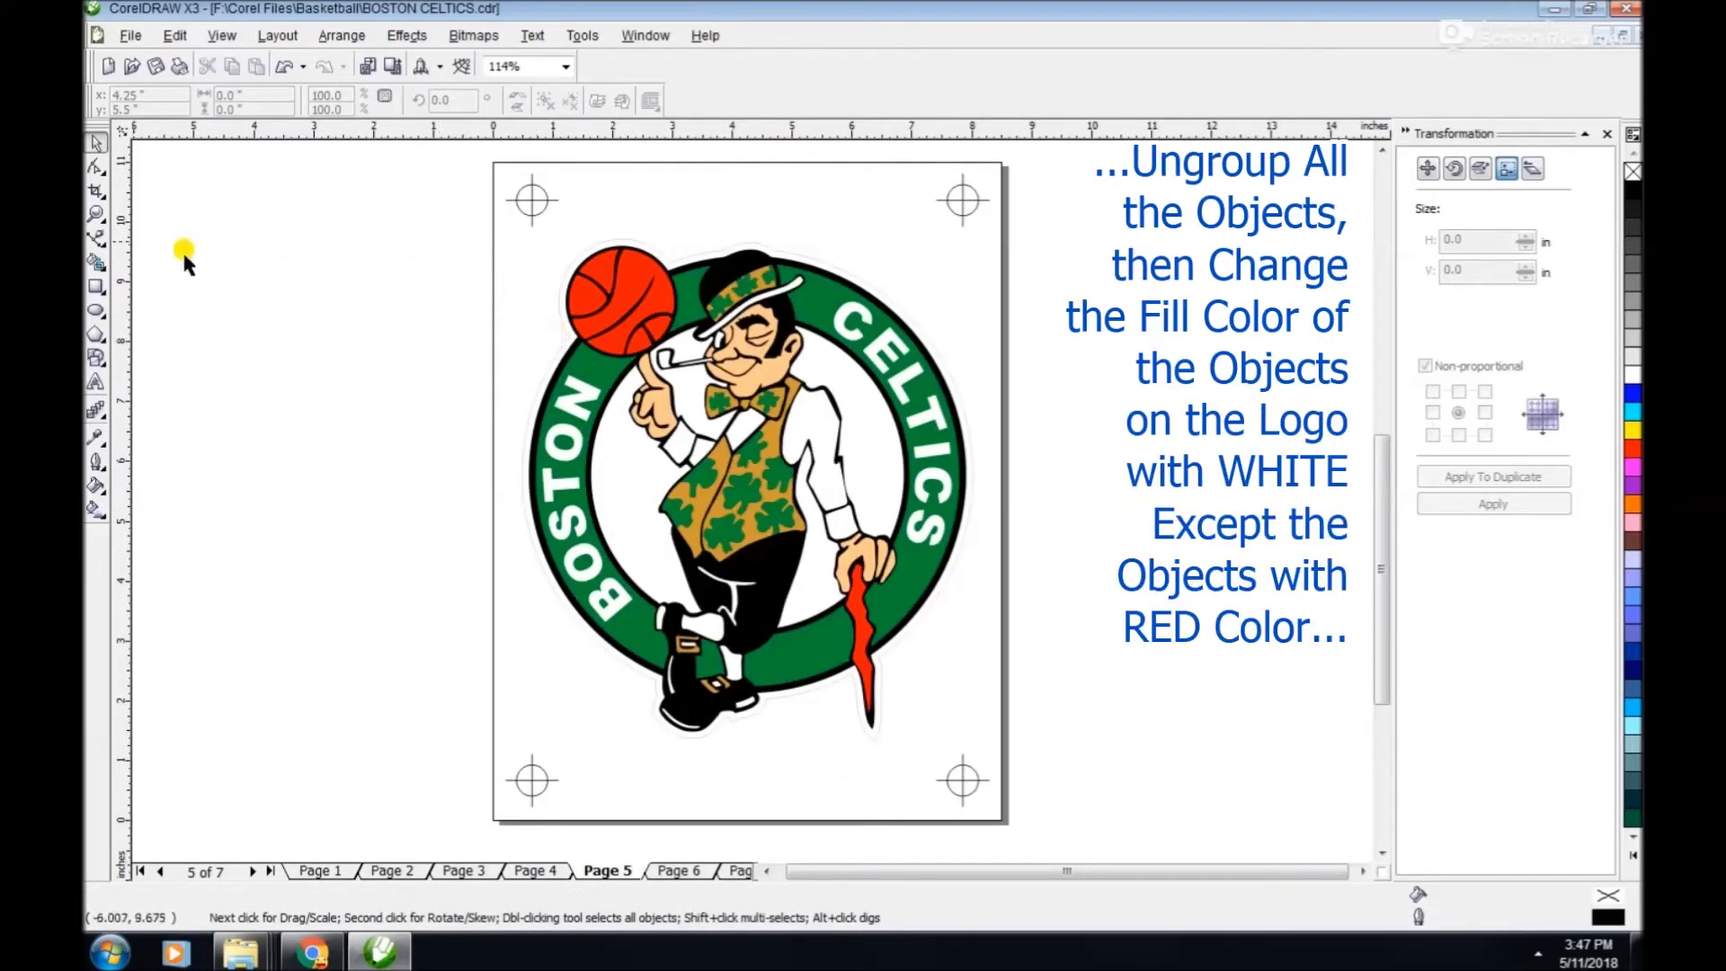
{"action": "left_click", "coordinate": [825, 270]}
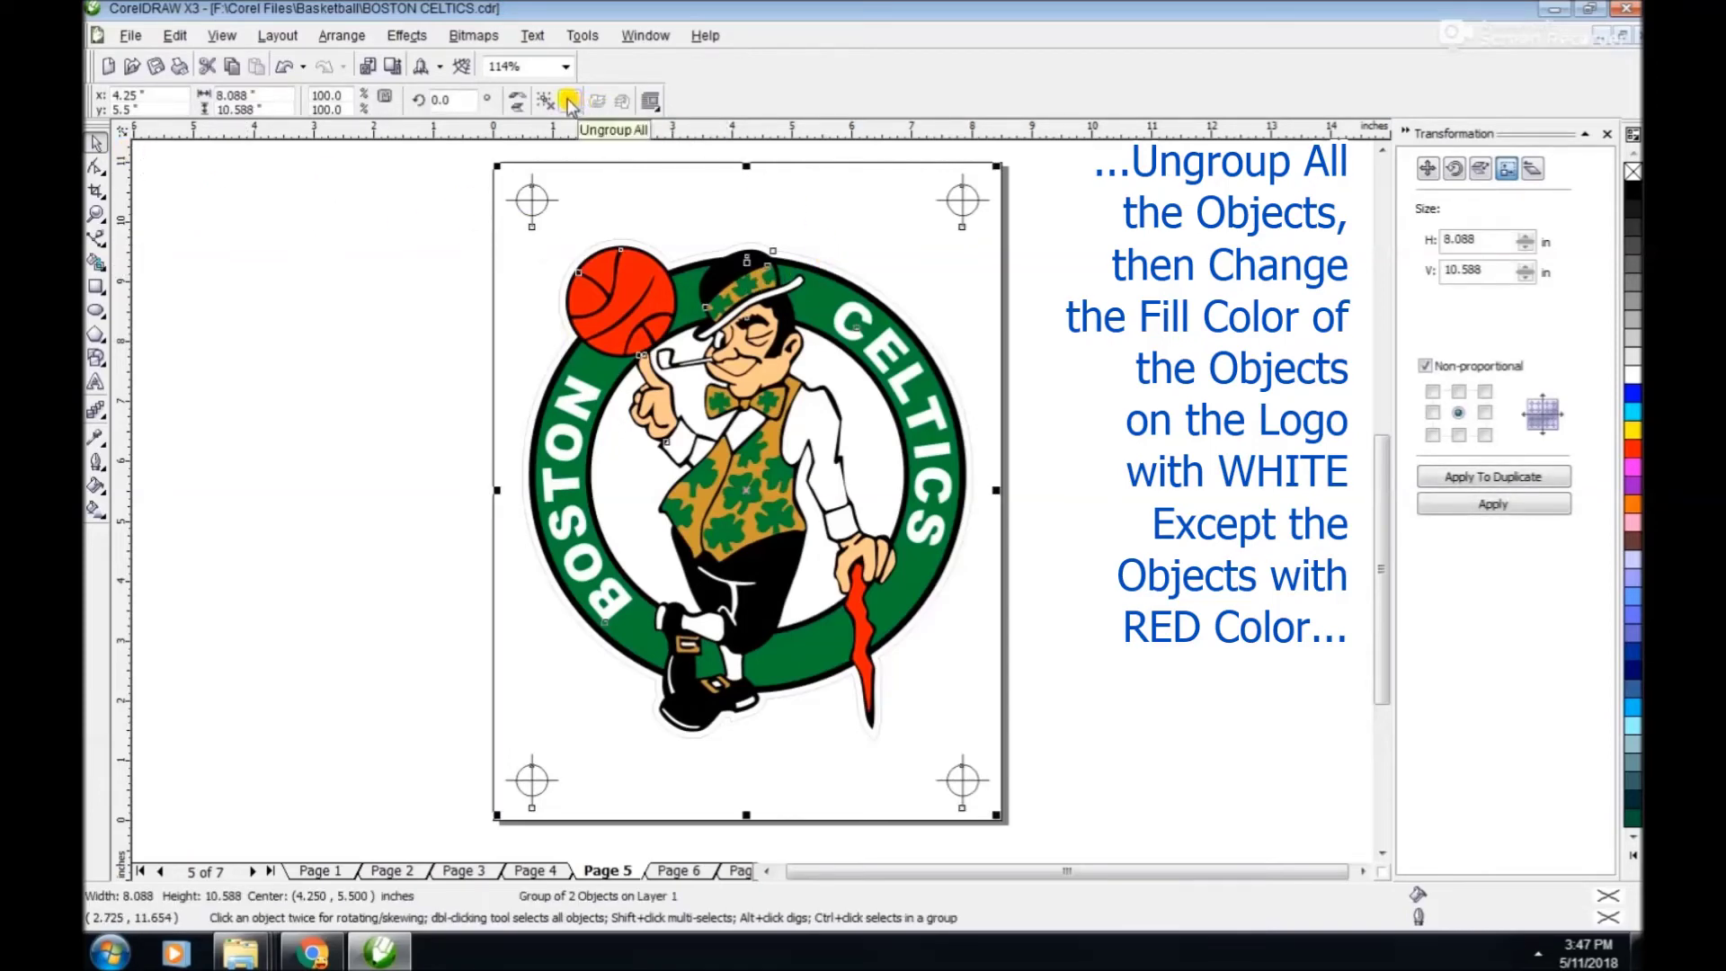
{"action": "left_click", "coordinate": [572, 105]}
{"action": "left_click", "coordinate": [958, 338]}
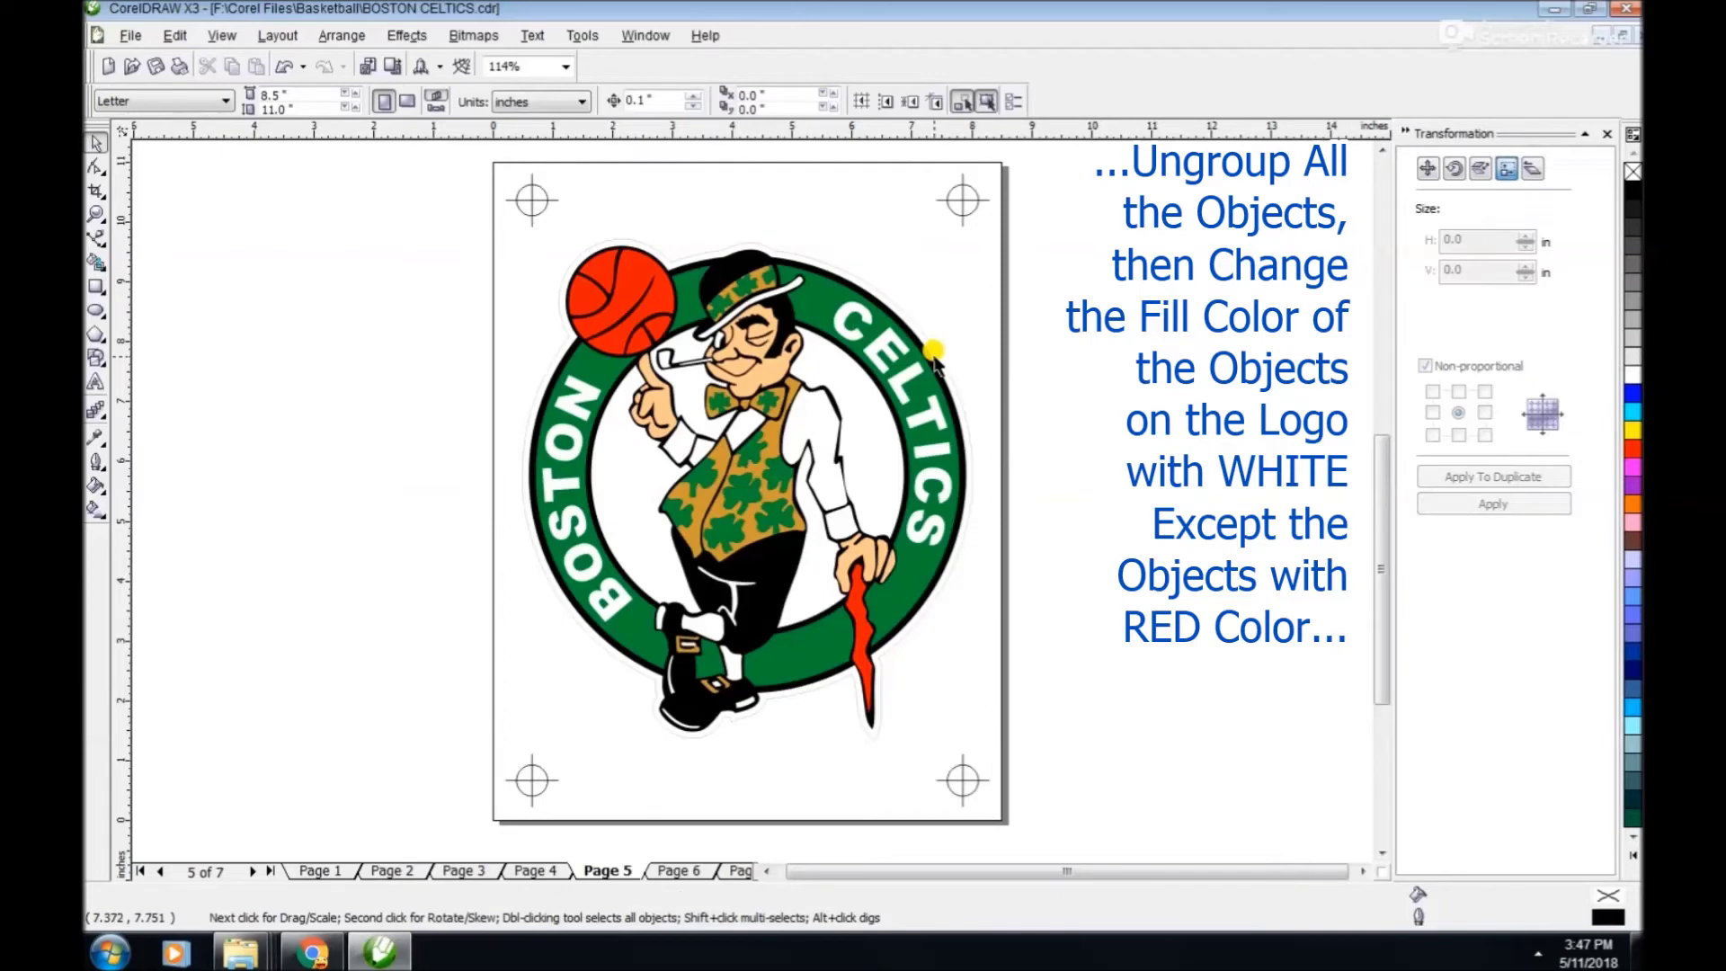
{"action": "left_click", "coordinate": [936, 351]}
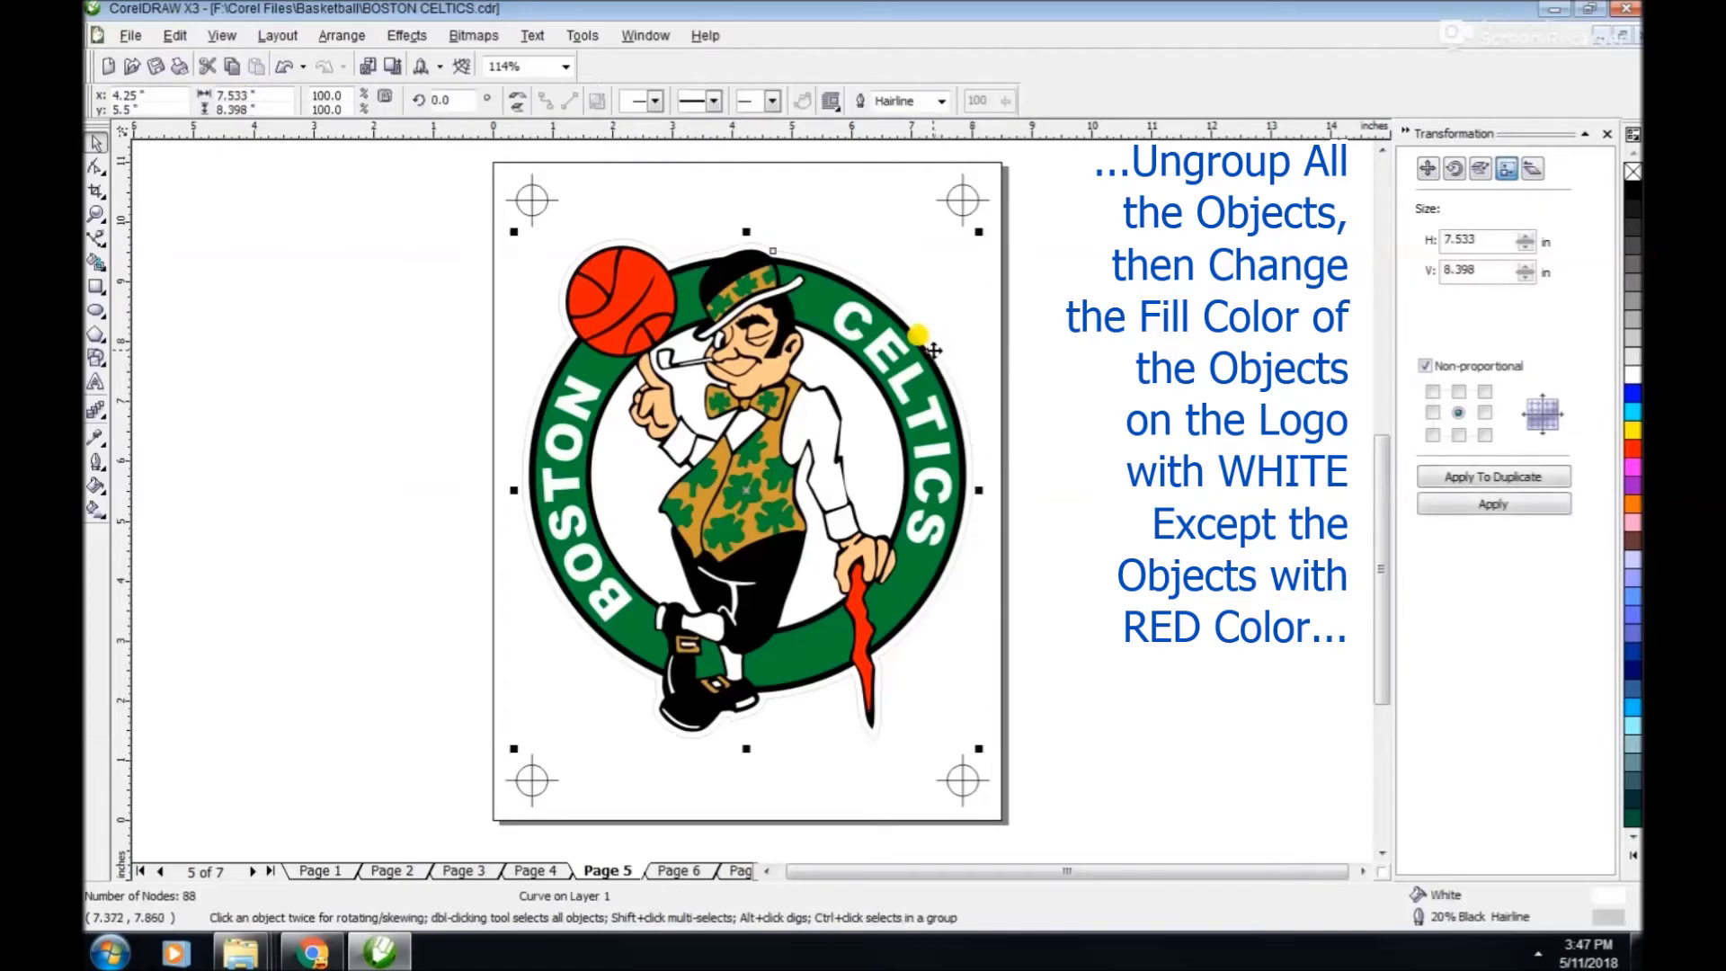
{"action": "left_click", "coordinate": [931, 354]}
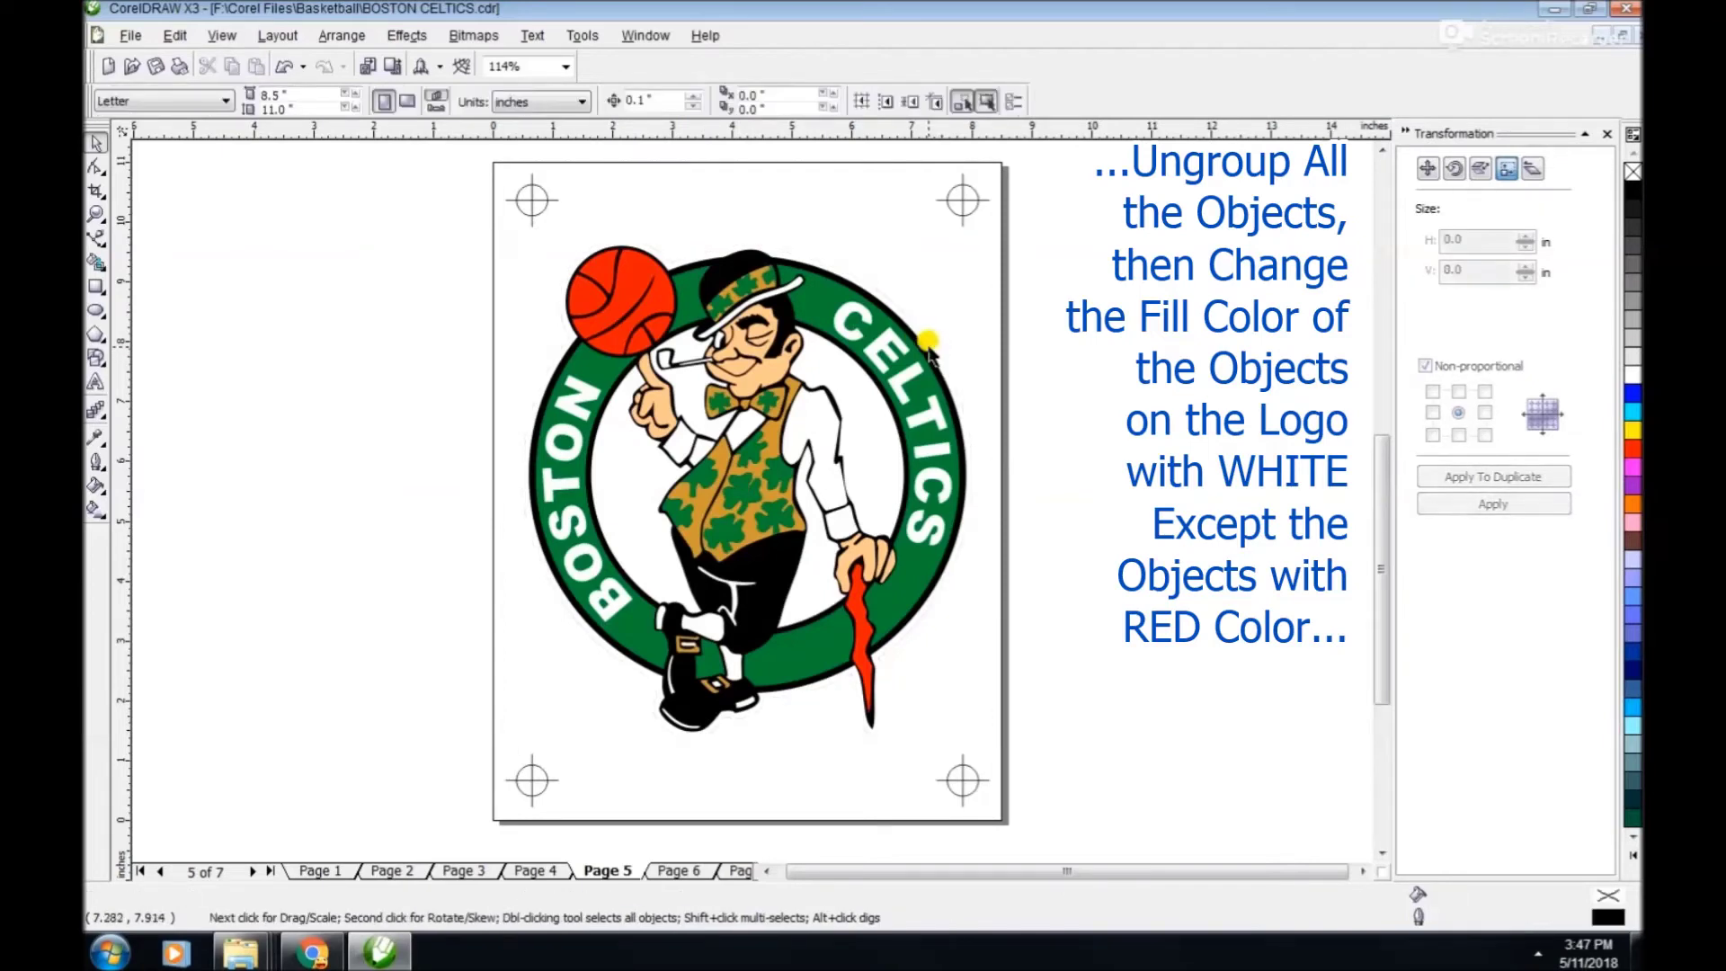
Fill the green ring, the skin-toned objects and the gold clothing objects on page 5 with white.
{"action": "left_click", "coordinate": [803, 271]}
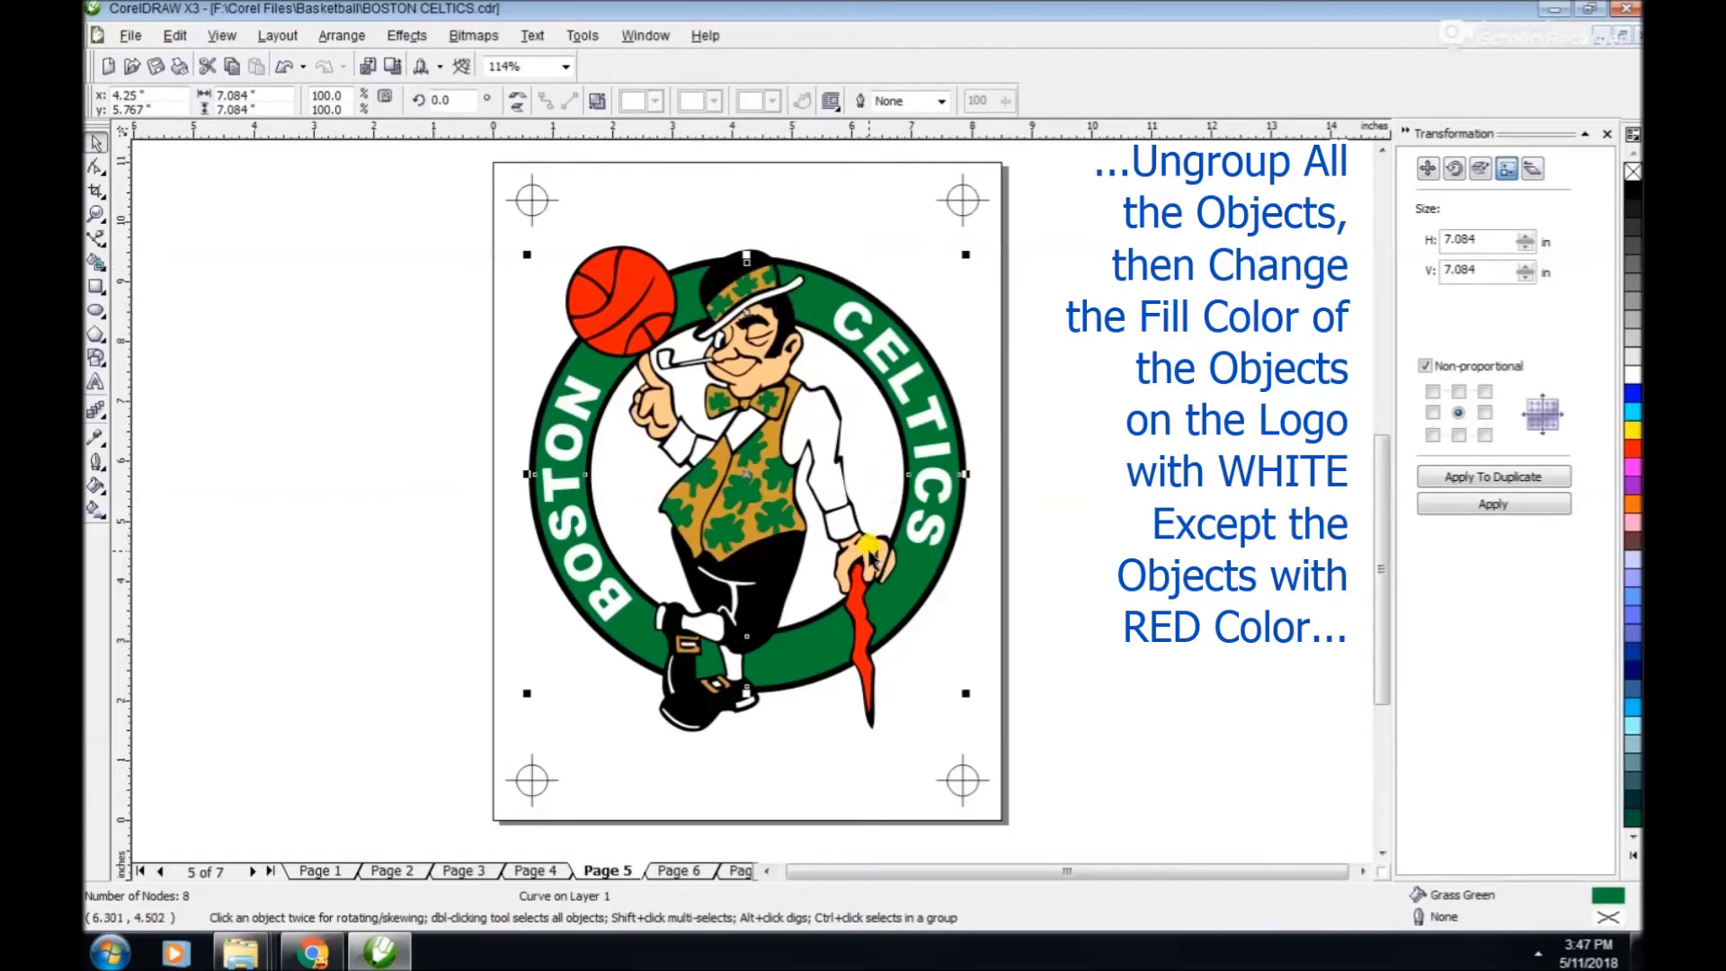
{"action": "left_click", "coordinate": [871, 558], "text": "shift"}
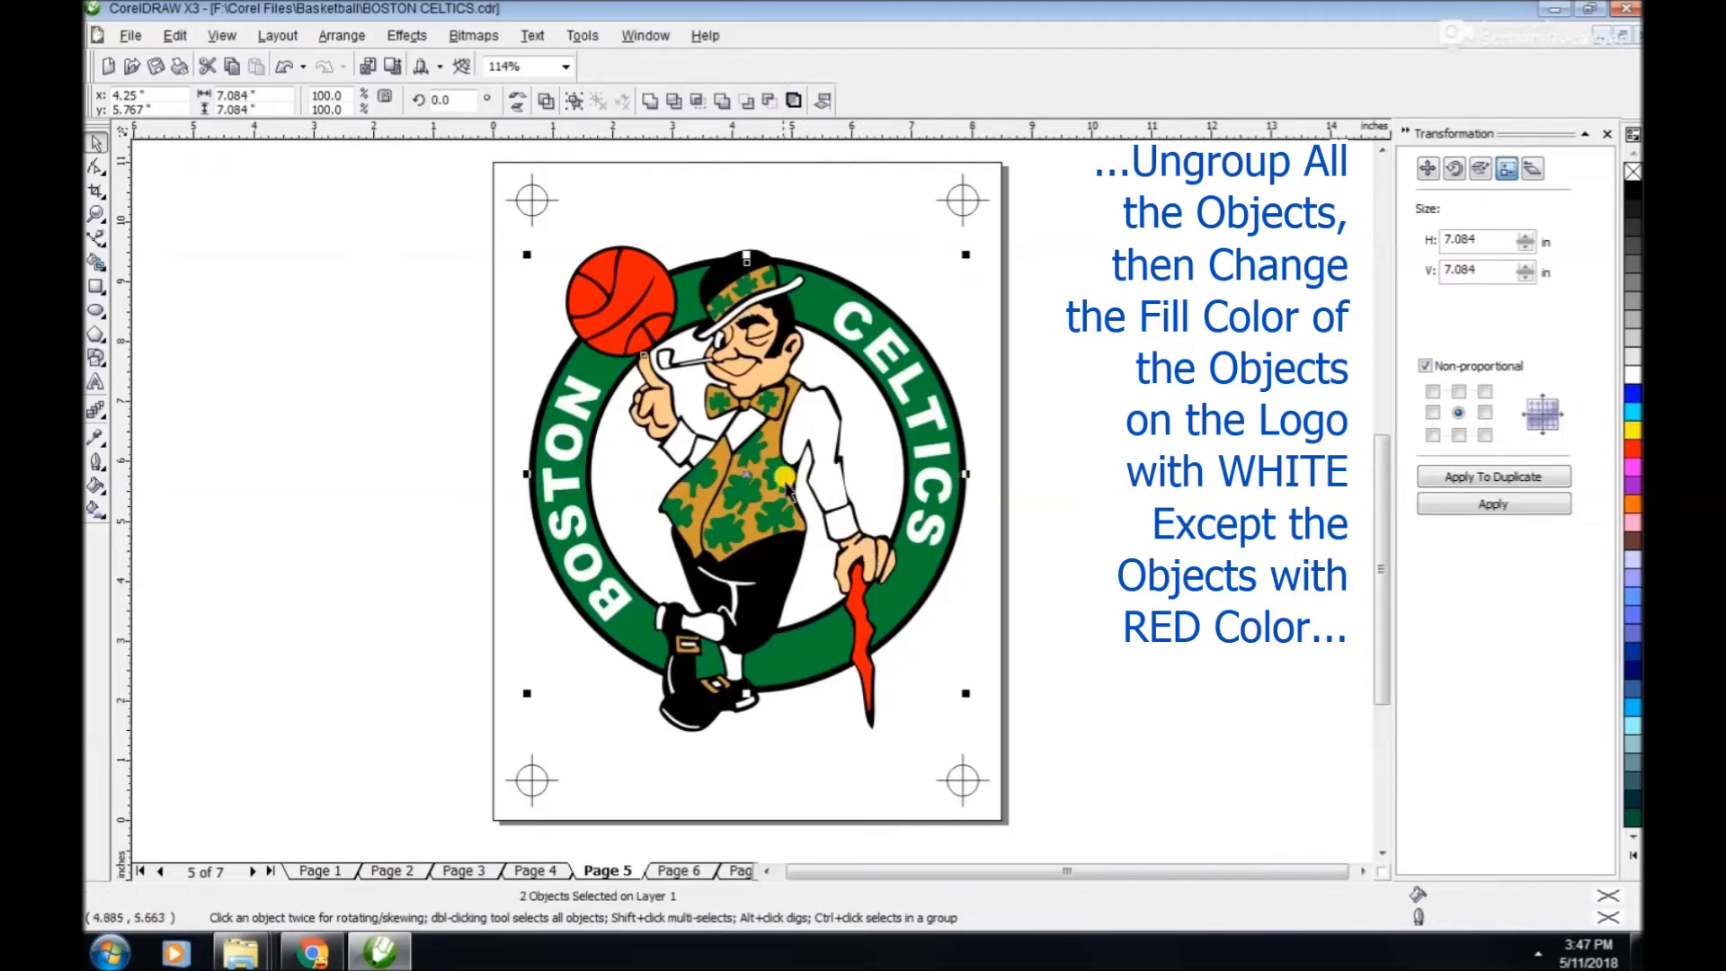
{"action": "left_click", "coordinate": [773, 445], "text": "shift"}
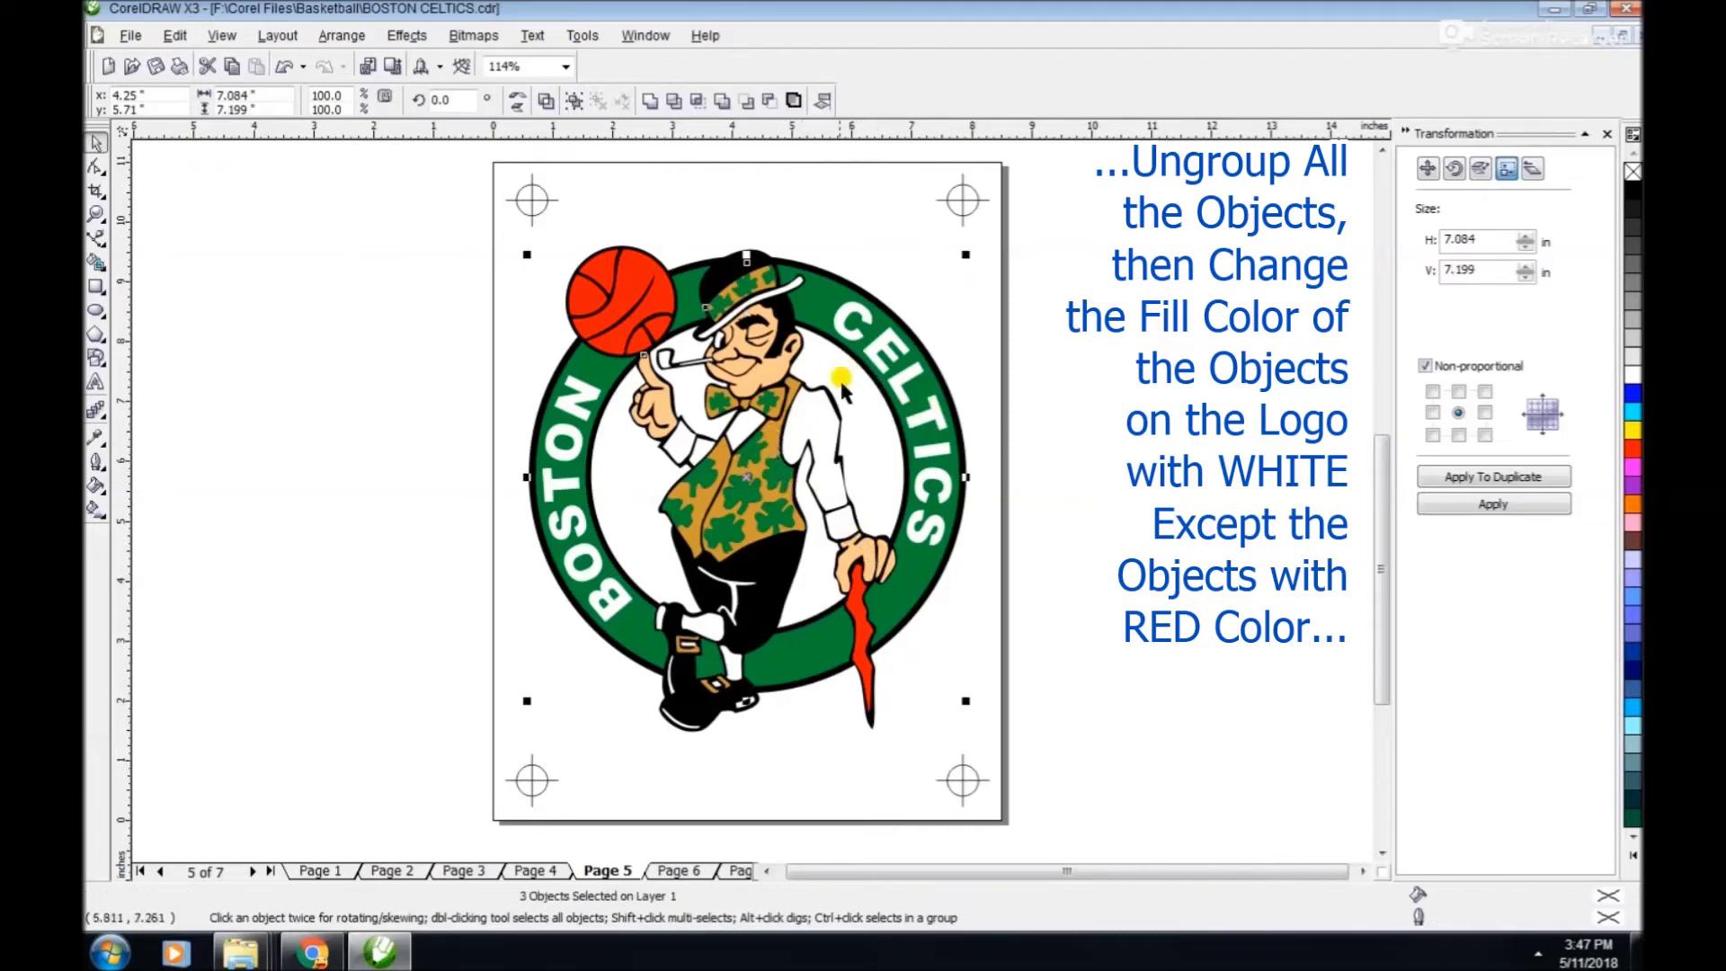
{"action": "left_click", "coordinate": [1631, 376]}
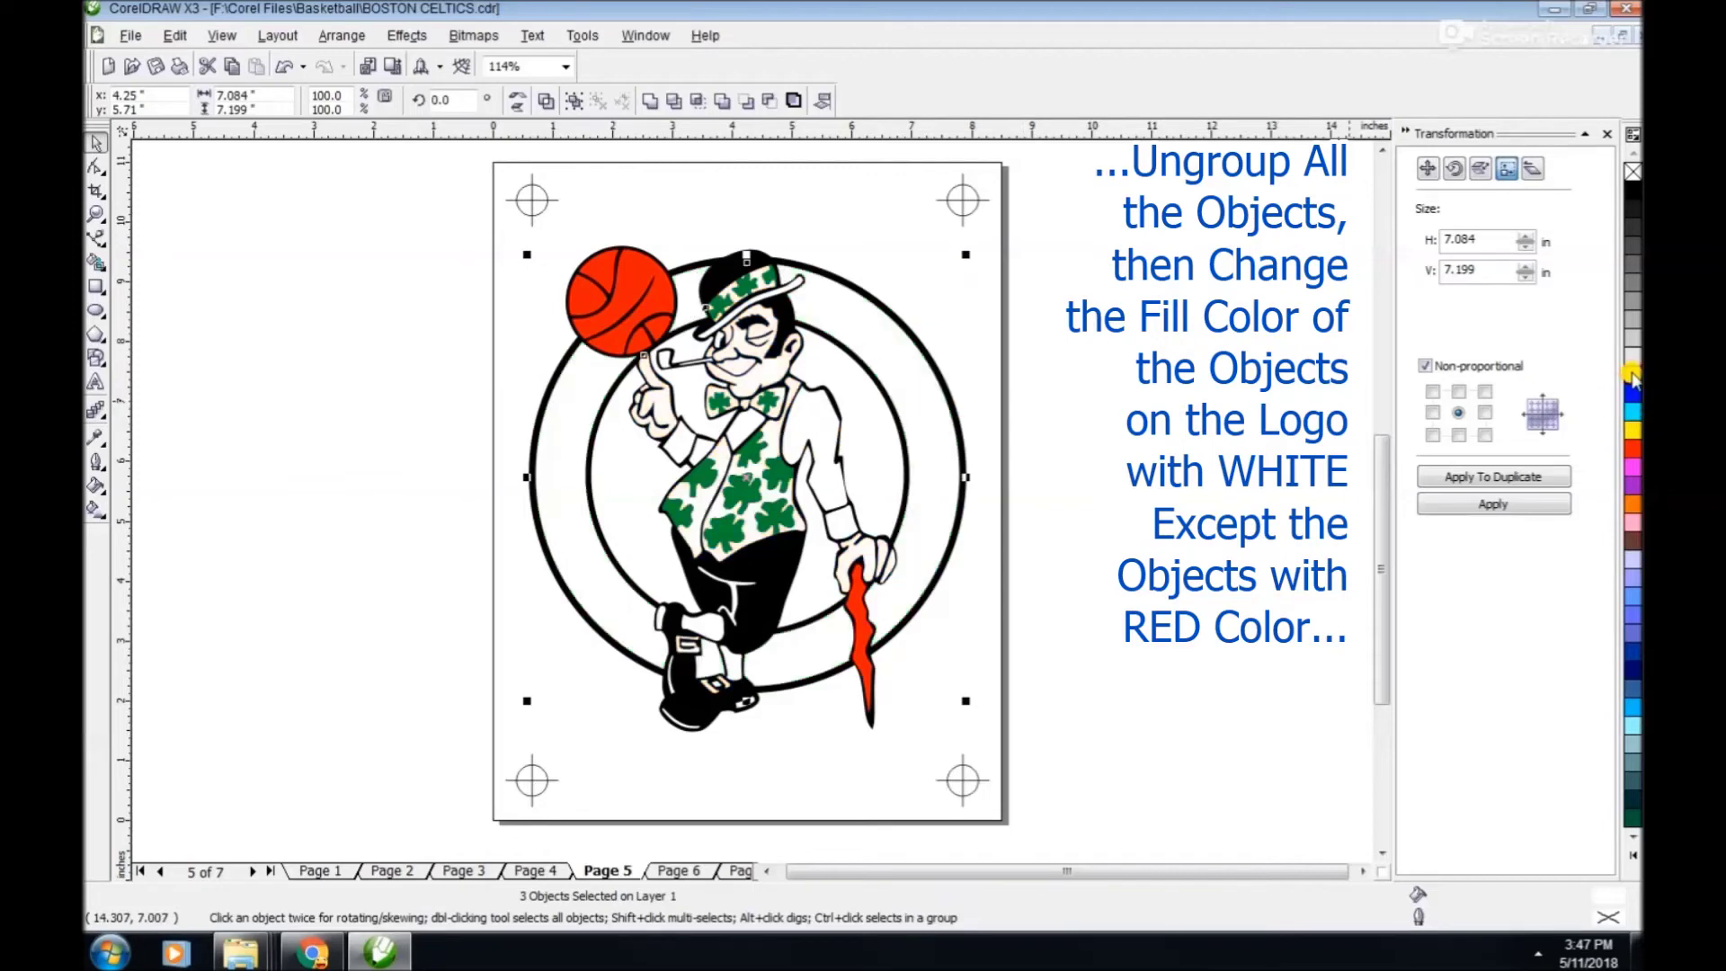
Fill the black ring circle, the green shamrocks and the black figure shape on page 5 with white.
{"action": "left_click", "coordinate": [843, 272]}
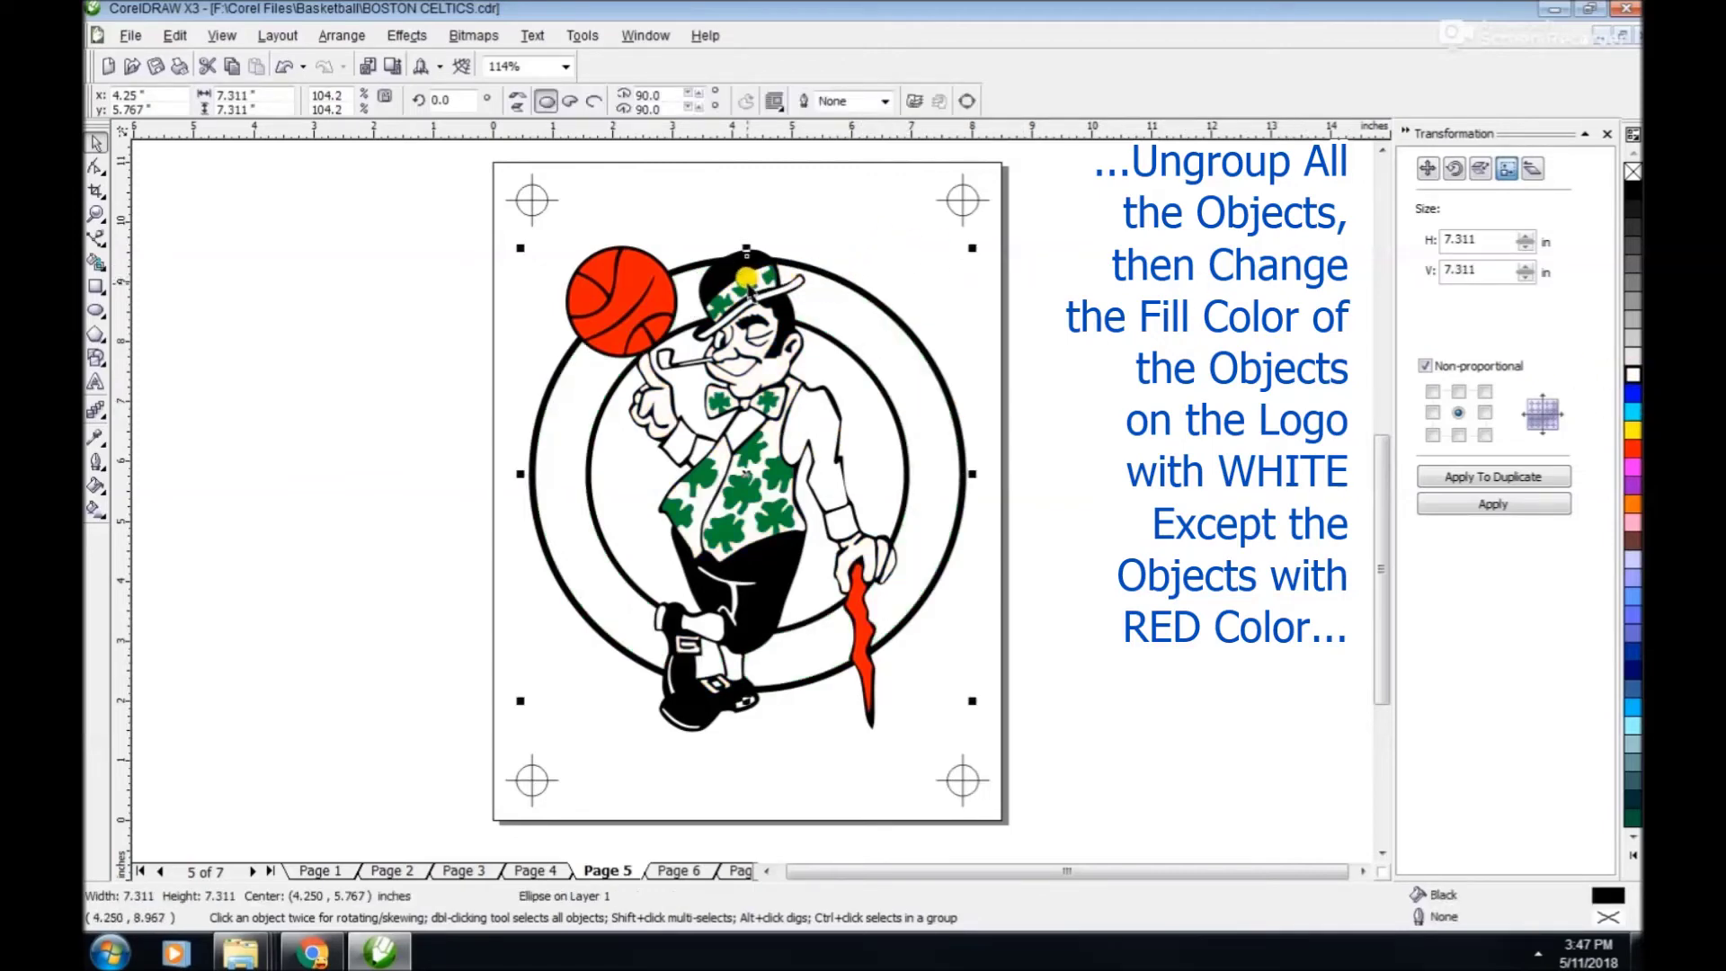
{"action": "left_click", "coordinate": [748, 280], "text": "shift"}
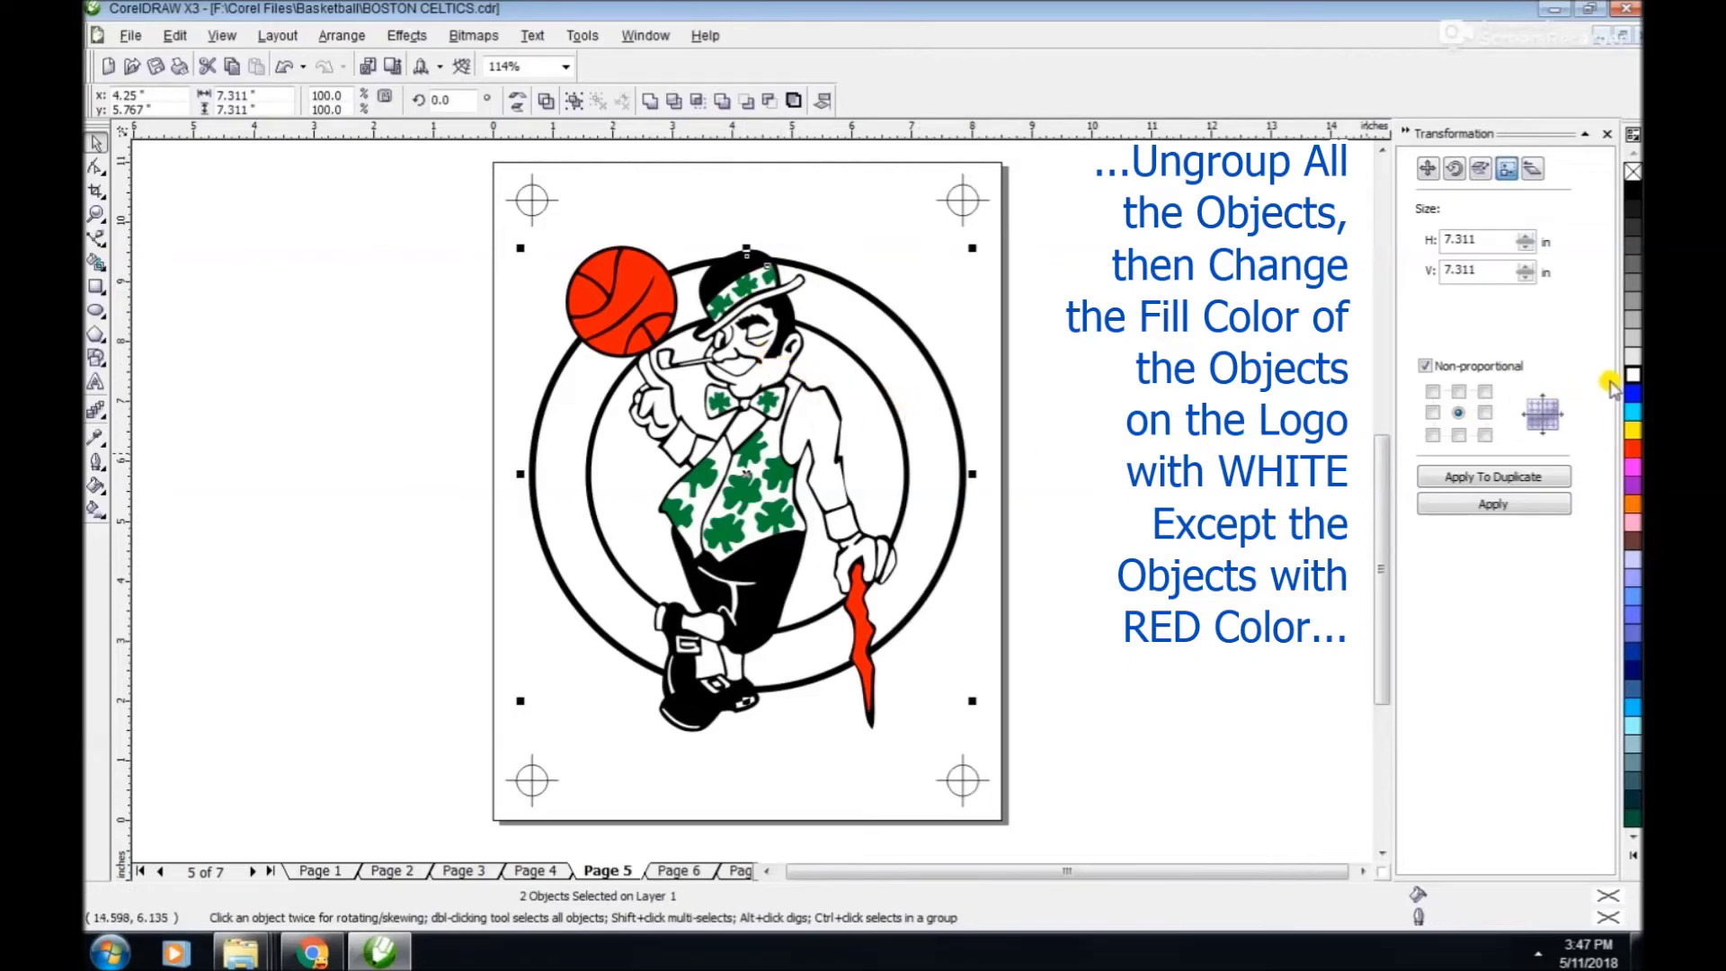
{"action": "left_click", "coordinate": [1633, 372]}
{"action": "left_click", "coordinate": [801, 314]}
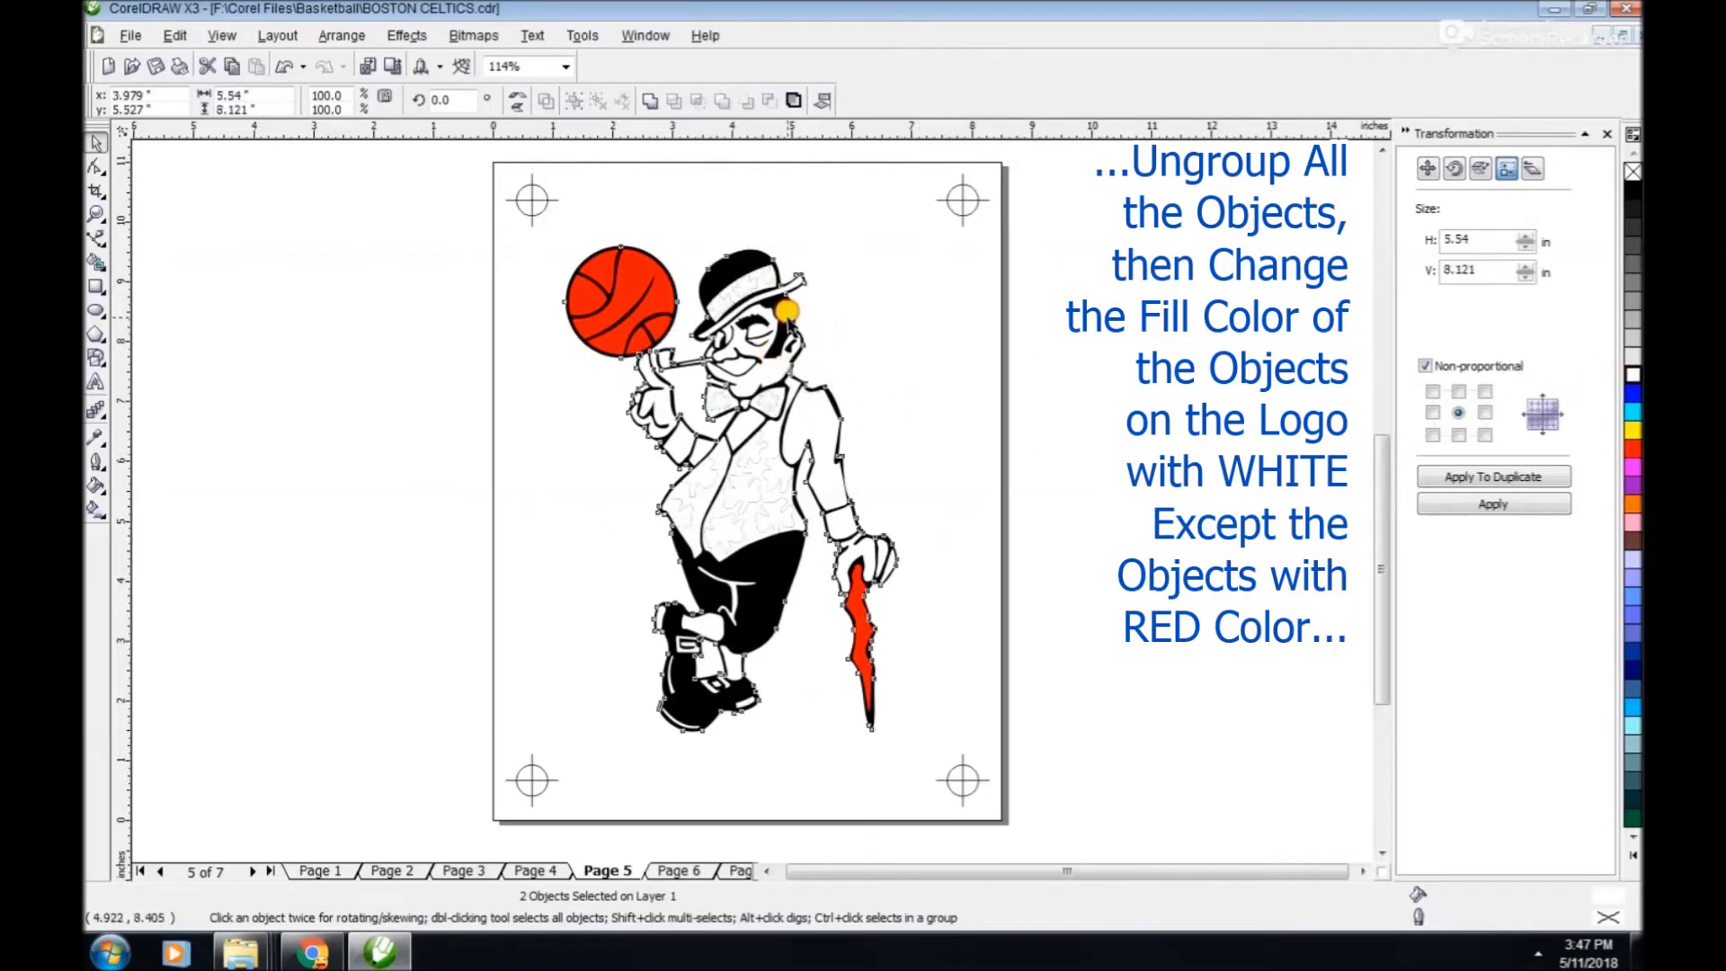
{"action": "left_click", "coordinate": [1632, 381]}
Change the fill of the red ball and cane on page 5 to black.
{"action": "left_click", "coordinate": [1171, 416]}
{"action": "left_click", "coordinate": [670, 297]}
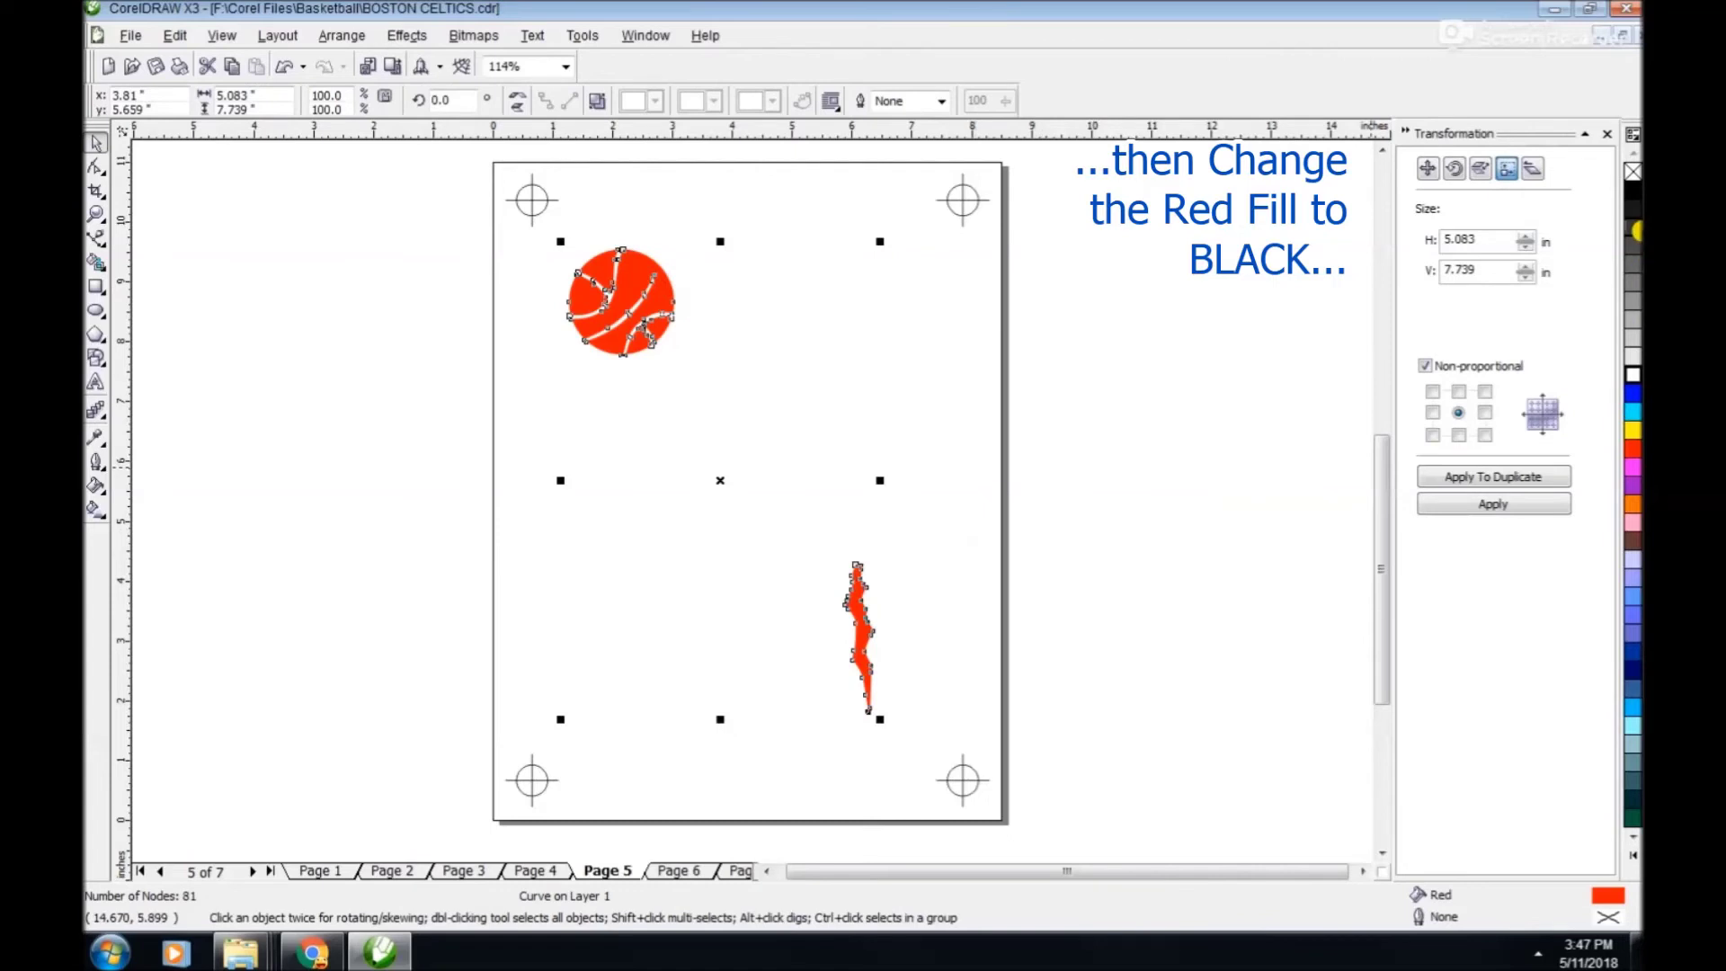
{"action": "left_click", "coordinate": [1632, 187]}
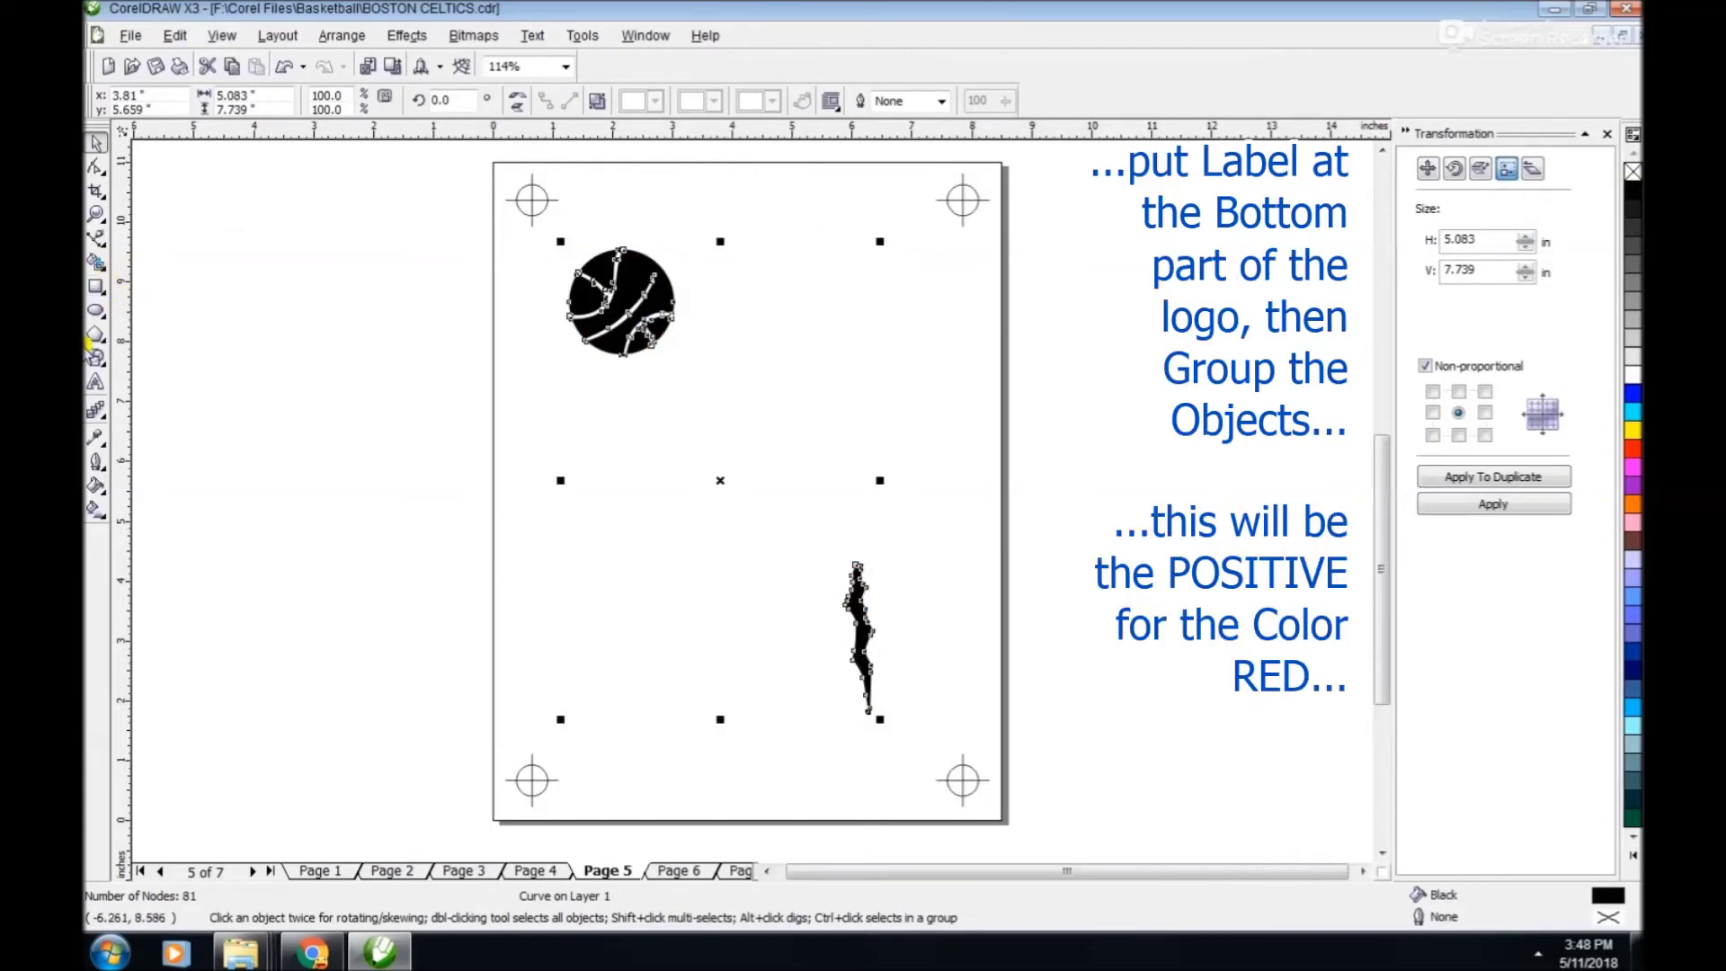
Add the 24 pt Arial label "RED" between the lower registration marks on page 5 and group all objects on the page.
{"action": "left_click", "coordinate": [96, 382]}
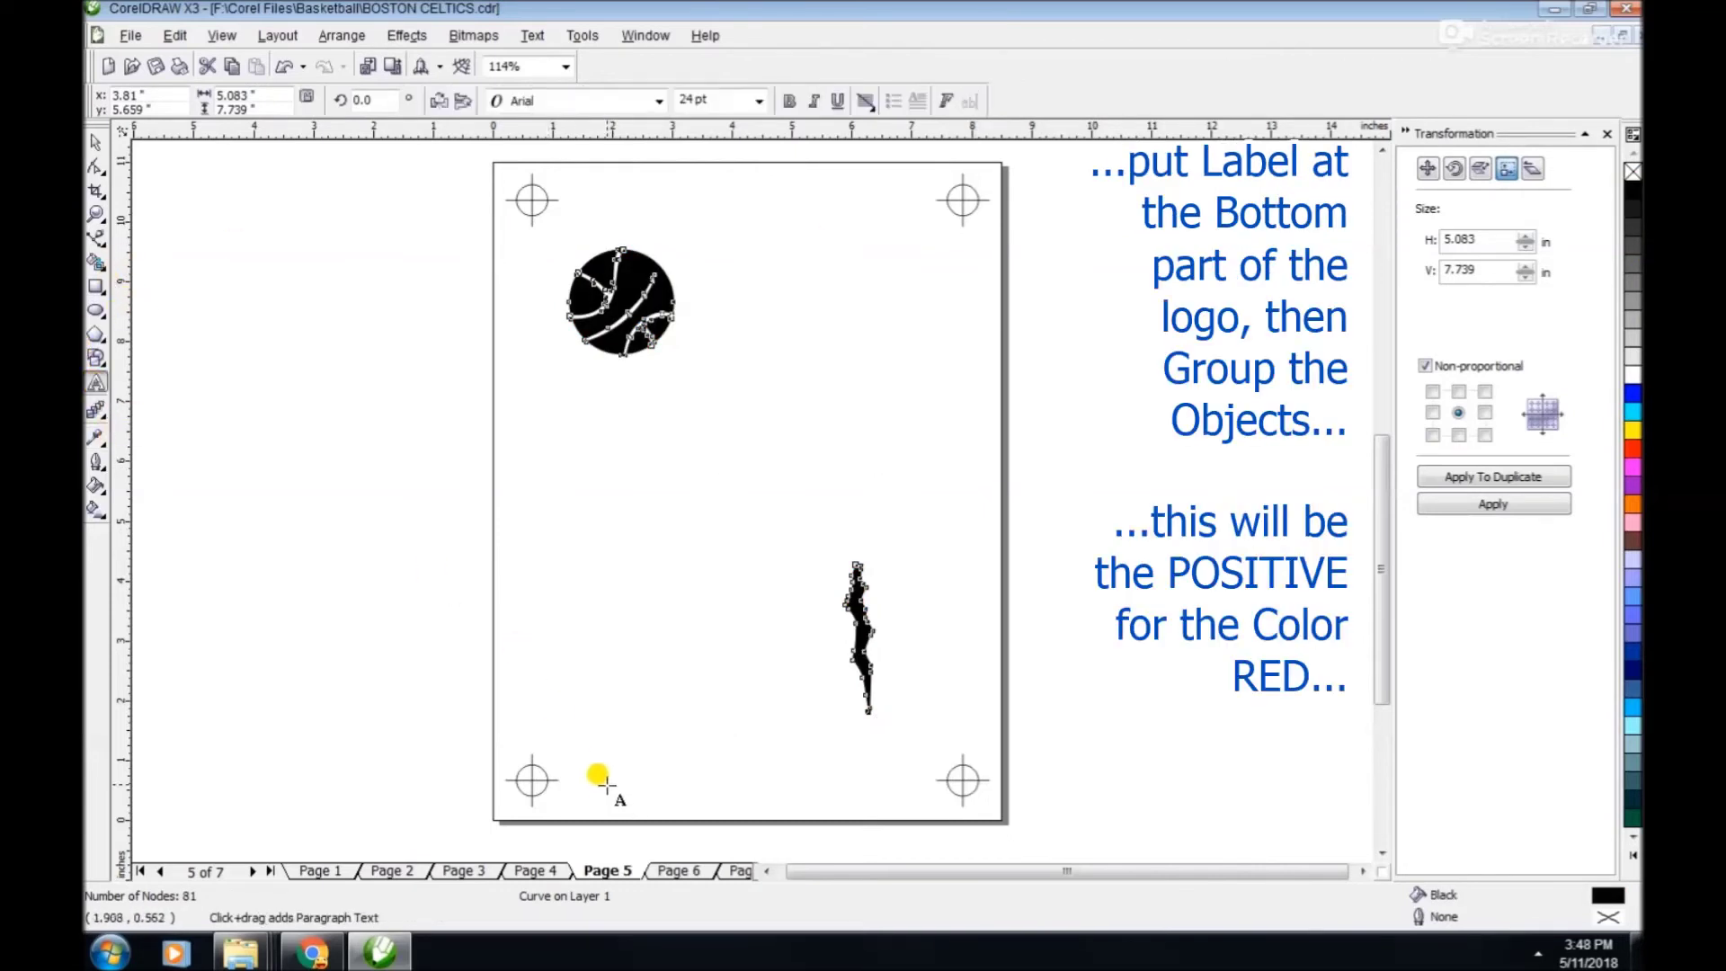
{"action": "type", "text": "RED"}
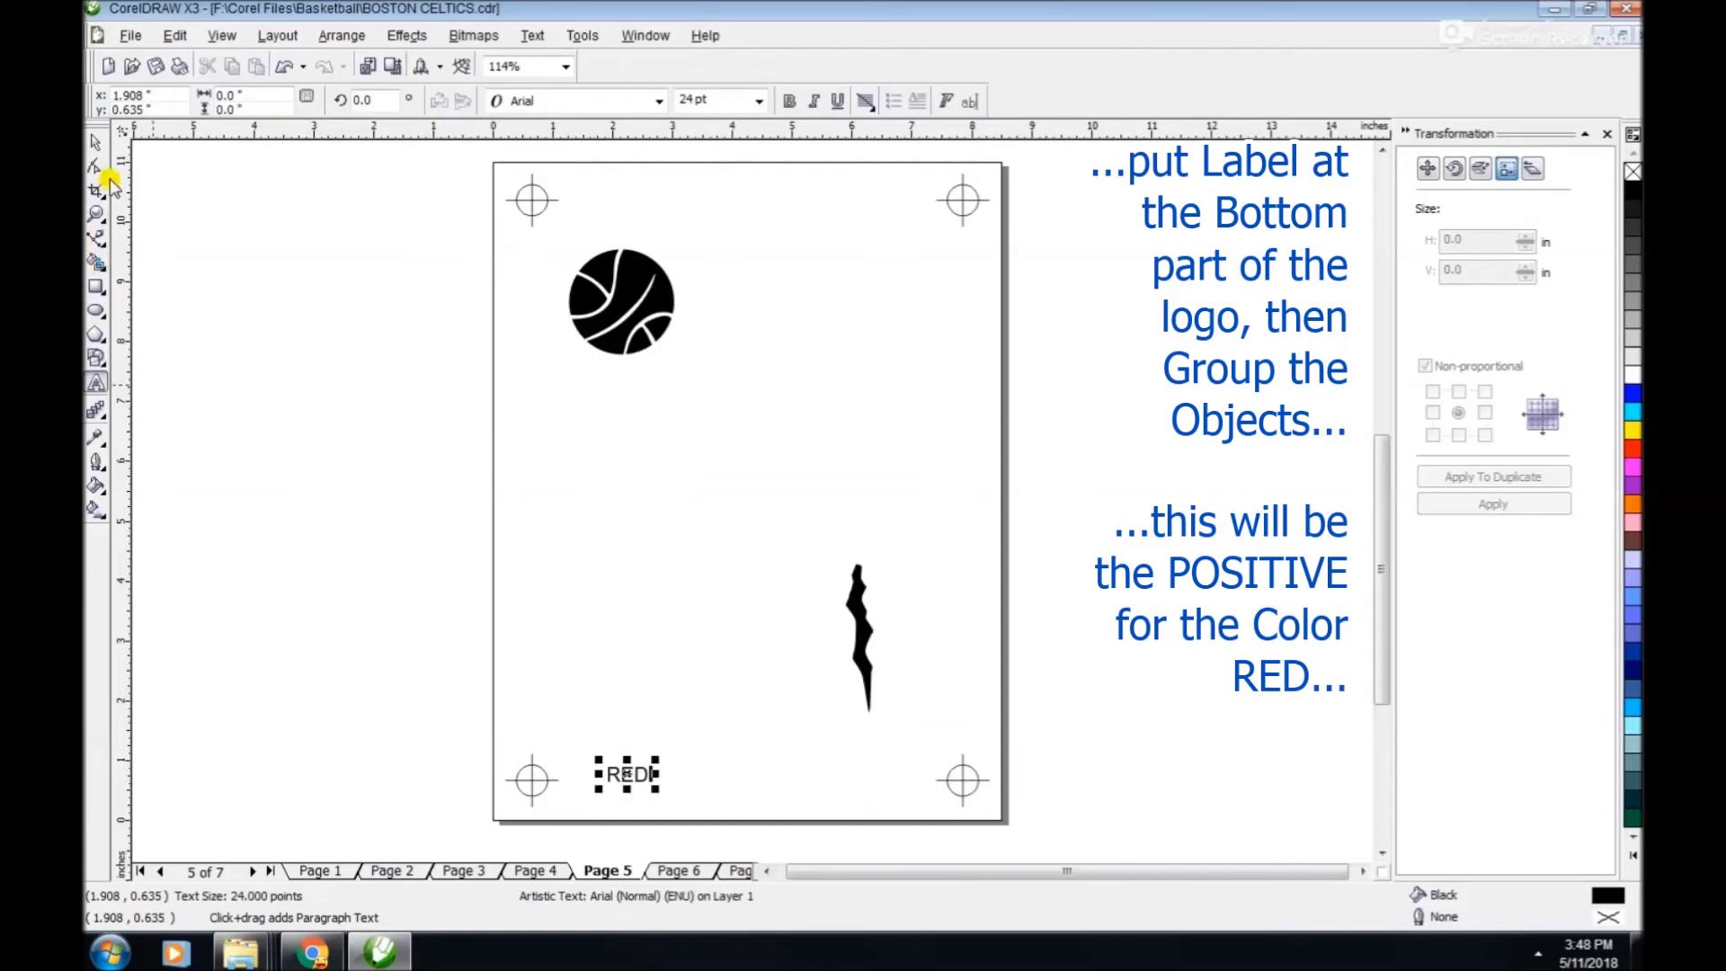
{"action": "left_click", "coordinate": [96, 142]}
{"action": "left_click_drag", "start_coordinate": [441, 154], "coordinate": [1075, 833]}
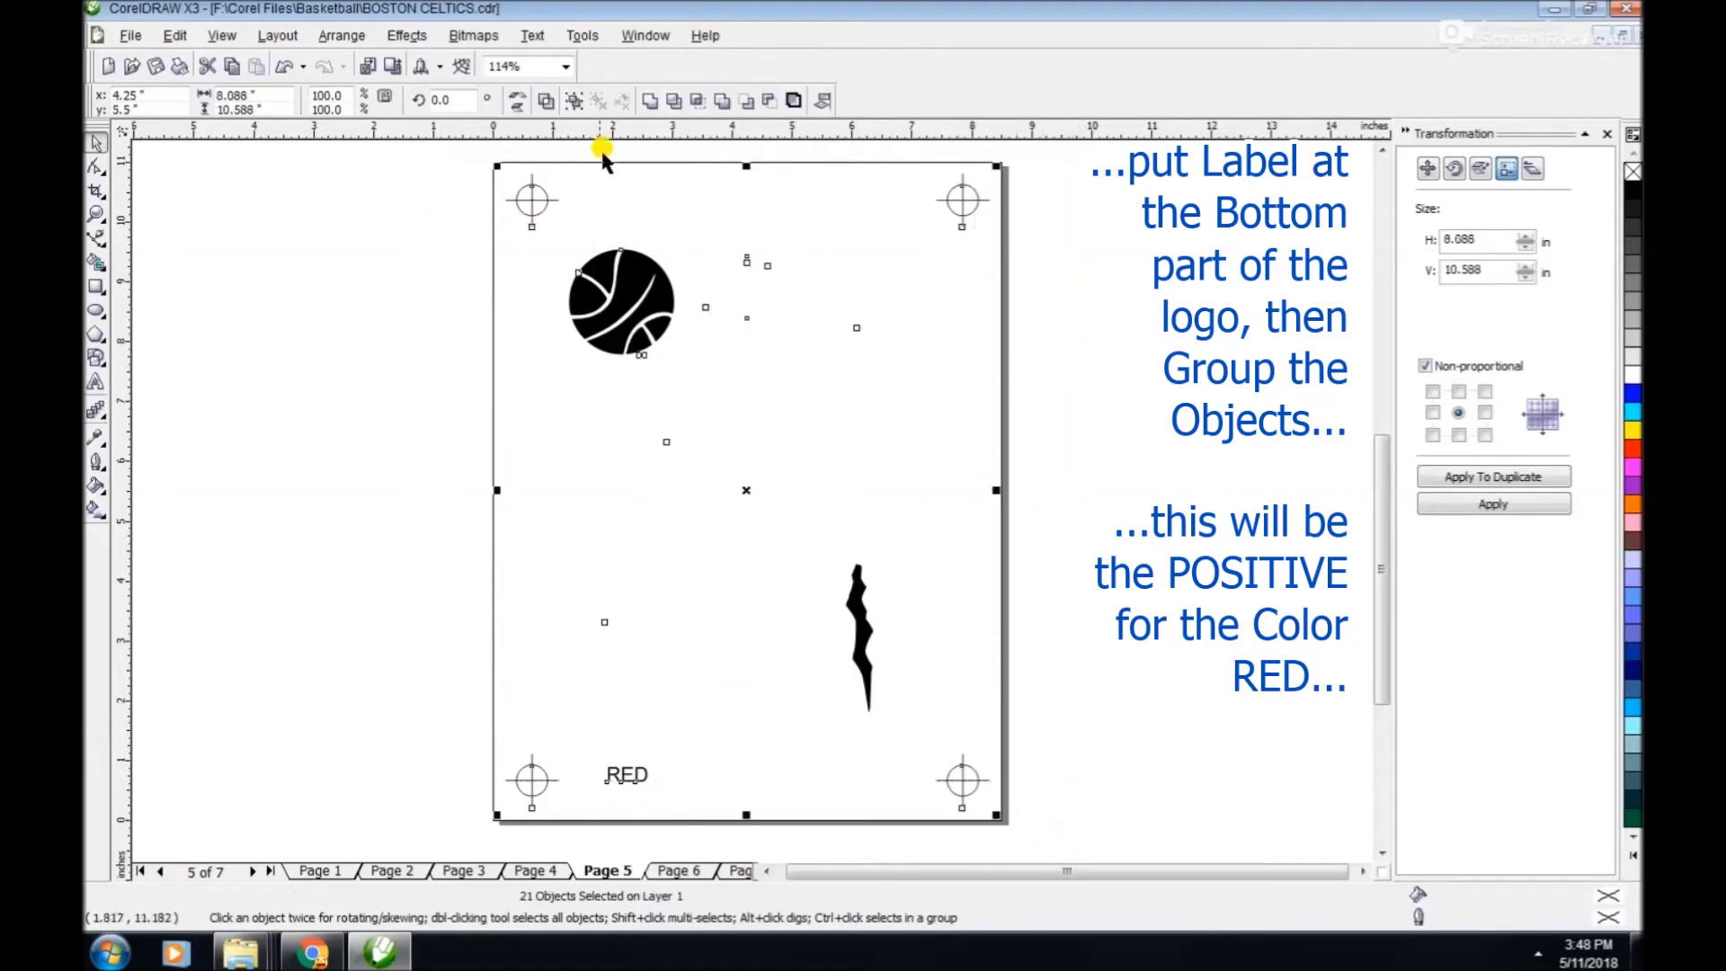
{"action": "left_click", "coordinate": [580, 102]}
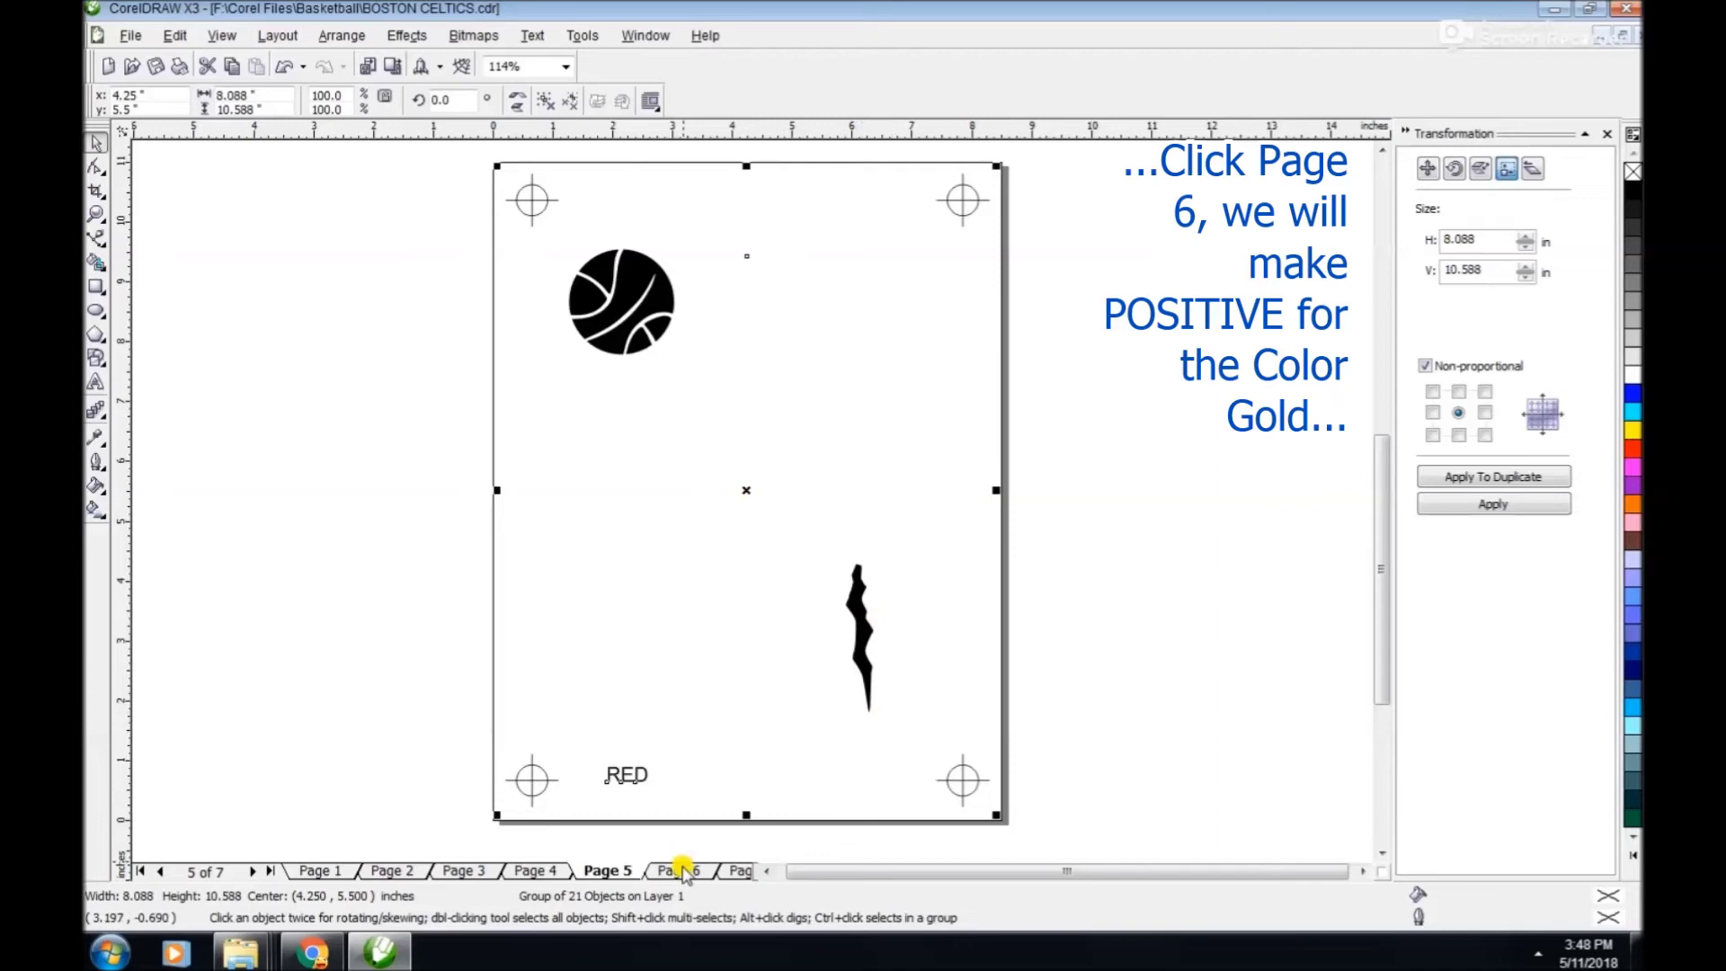
Ungroup all objects on page 6 and delete the white outer contour surrounding the logo.
{"action": "left_click", "coordinate": [681, 870]}
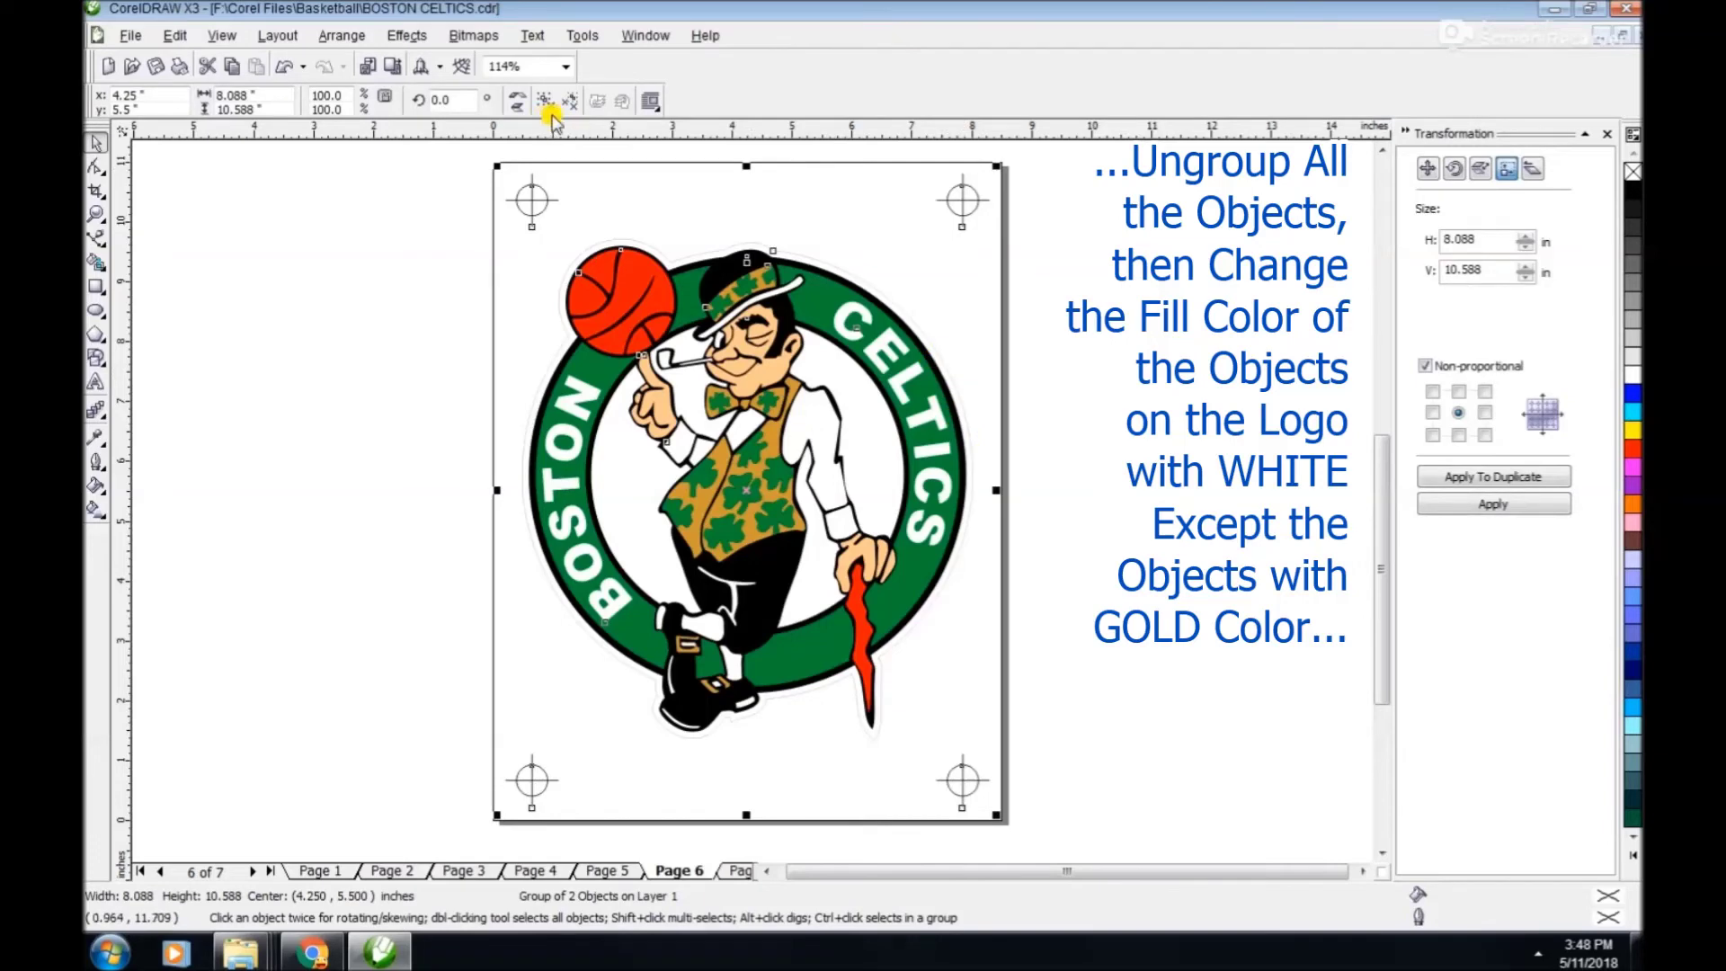
{"action": "left_click", "coordinate": [569, 100]}
{"action": "left_click", "coordinate": [898, 321]}
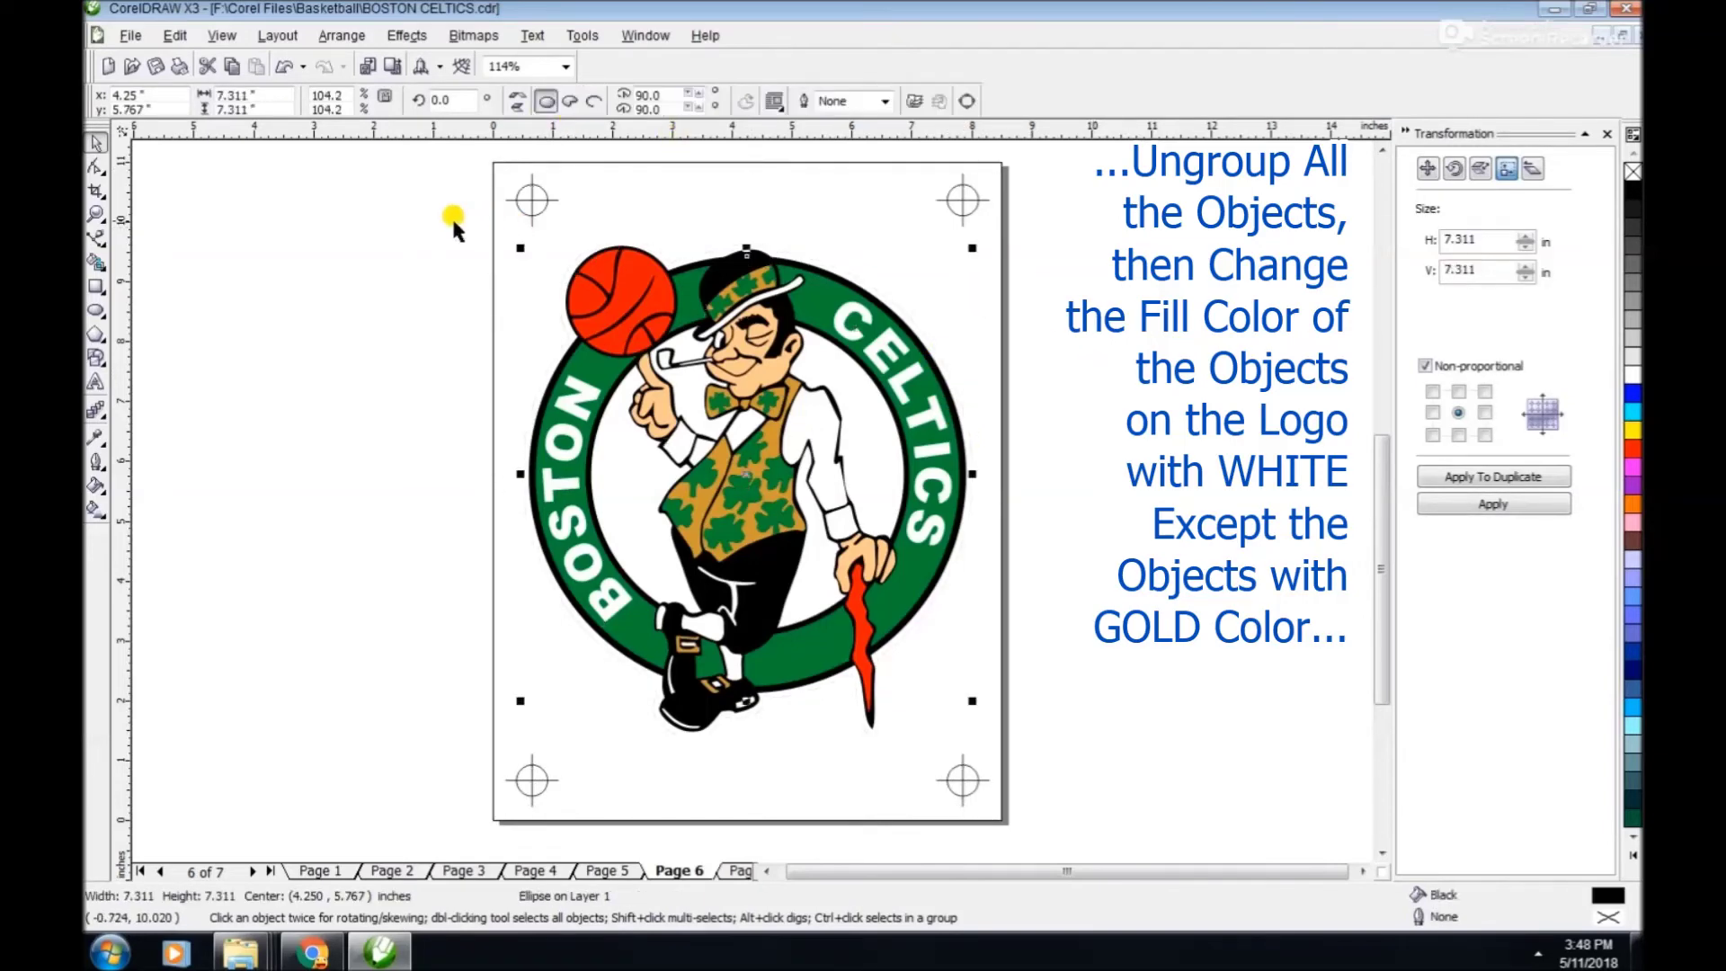
Fill every logo object on page 6 except the gold clothing objects with white, leaving out the registration marks.
{"action": "left_click_drag", "start_coordinate": [435, 214], "coordinate": [1026, 742]}
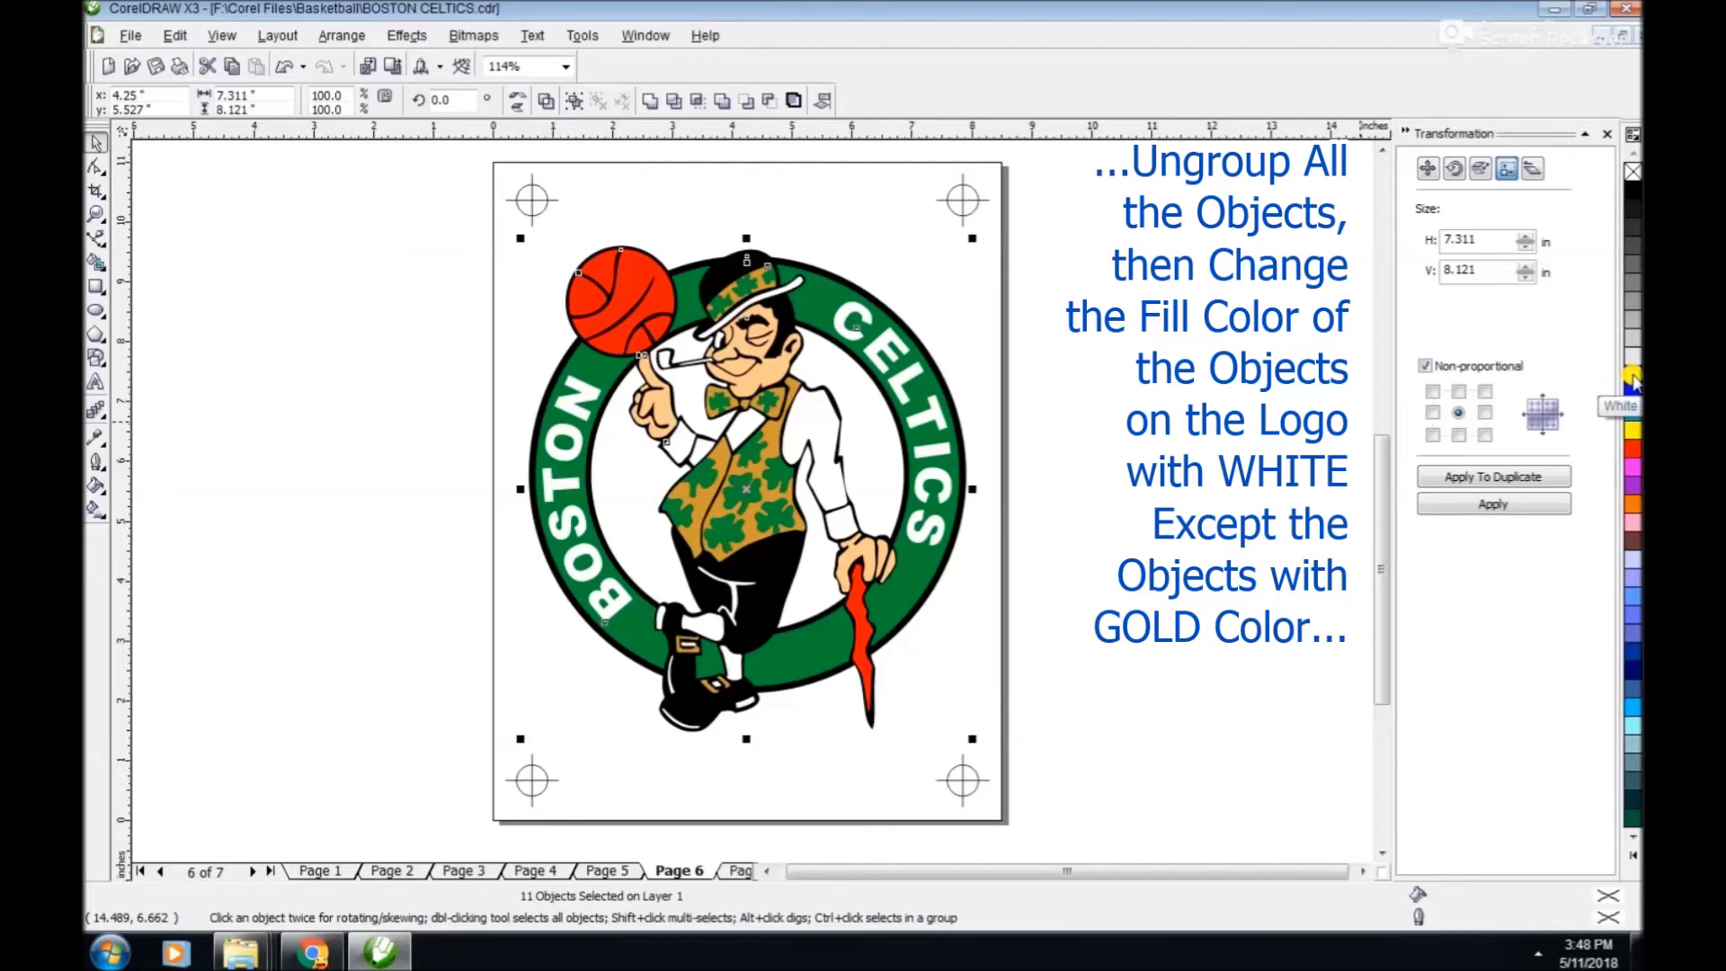
{"action": "left_click", "coordinate": [1631, 377]}
{"action": "left_click", "coordinate": [962, 375]}
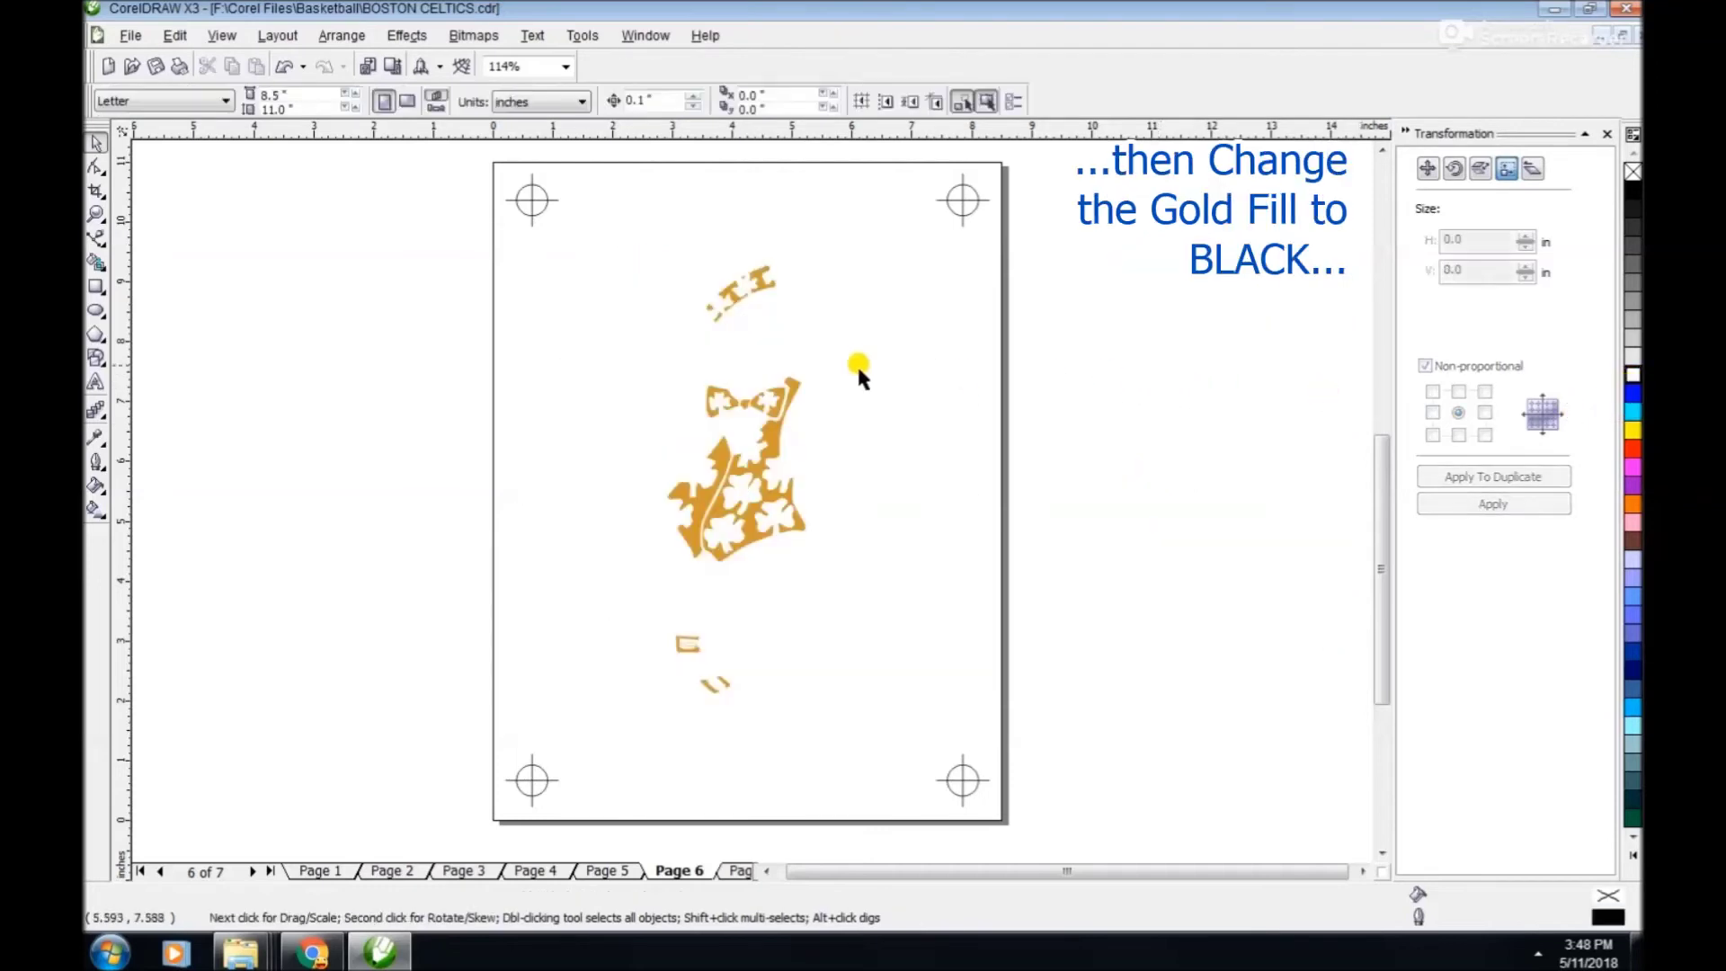
Change the fill of the gold hat band, bow tie, vest and shoe buckles on page 6 to black.
{"action": "left_click", "coordinate": [770, 444]}
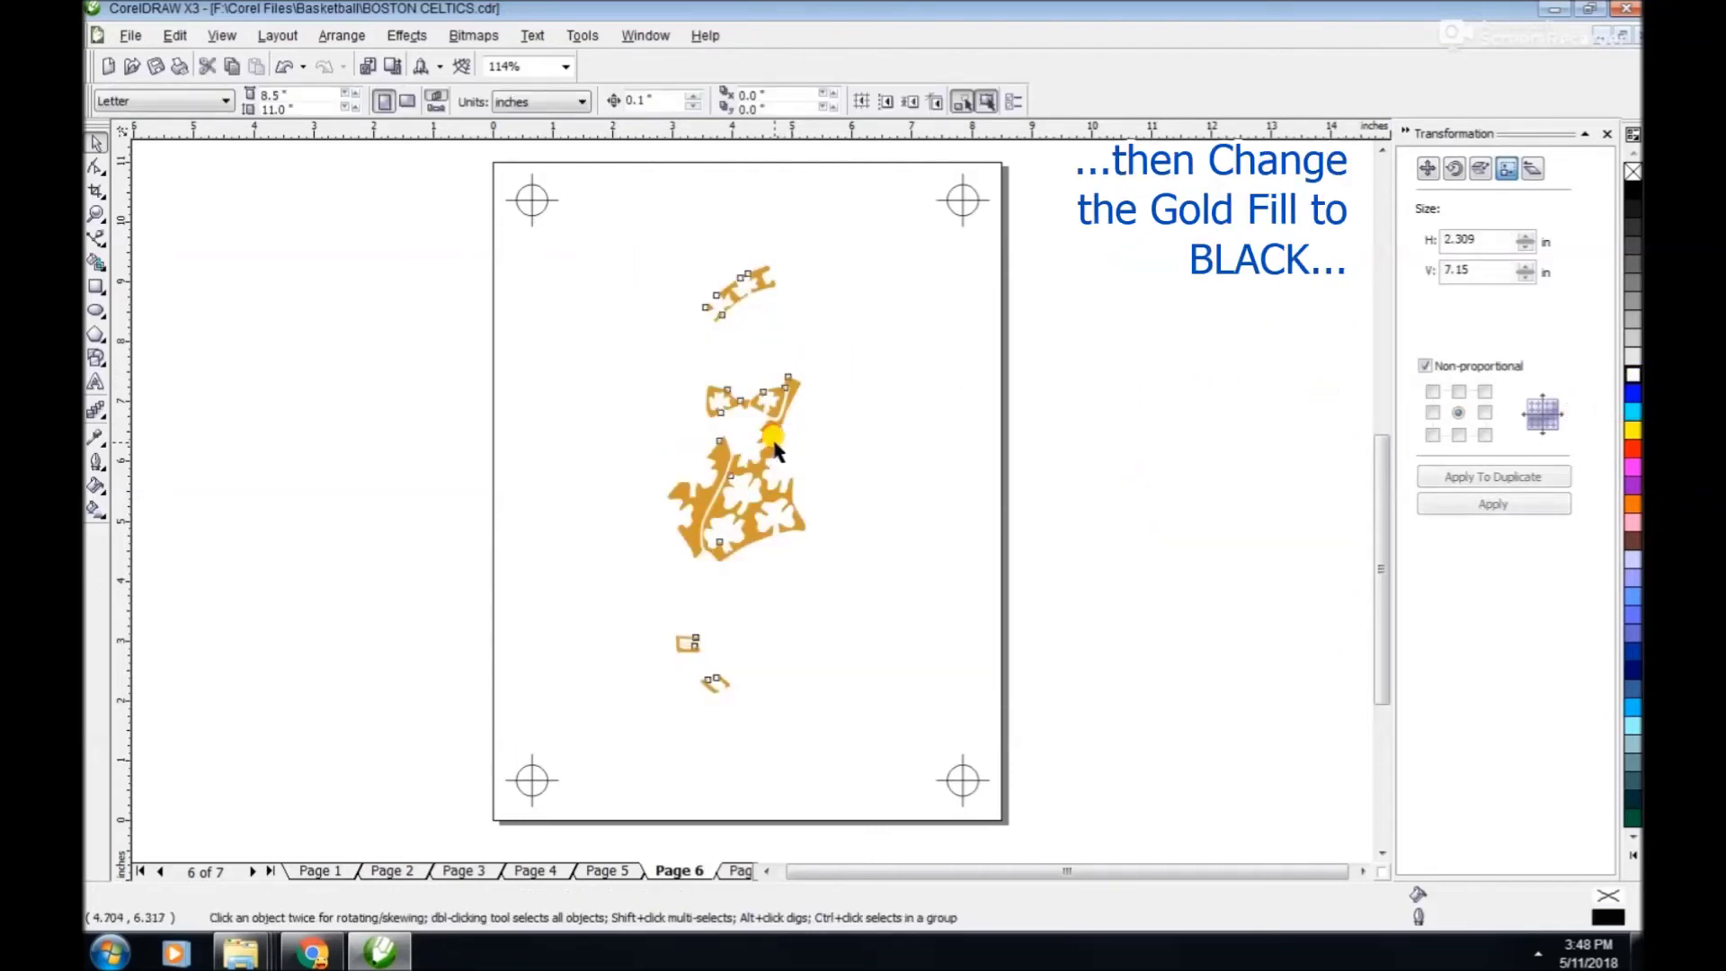
{"action": "left_click", "coordinate": [1632, 189]}
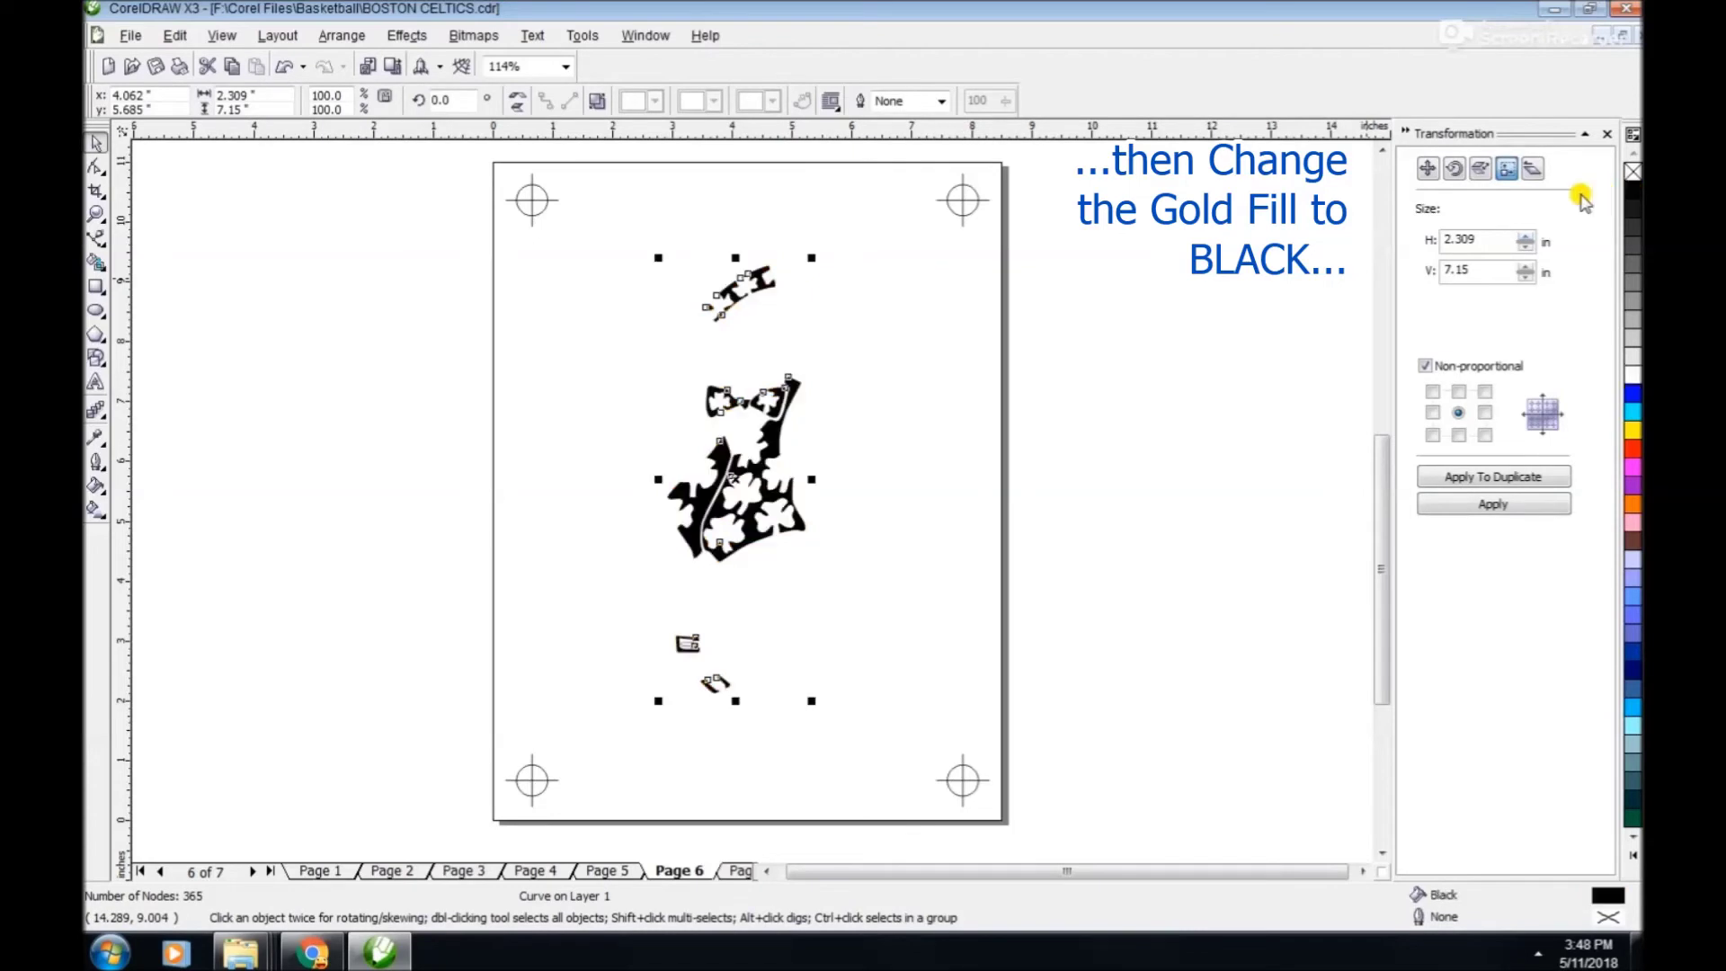
{"action": "left_click", "coordinate": [1087, 493]}
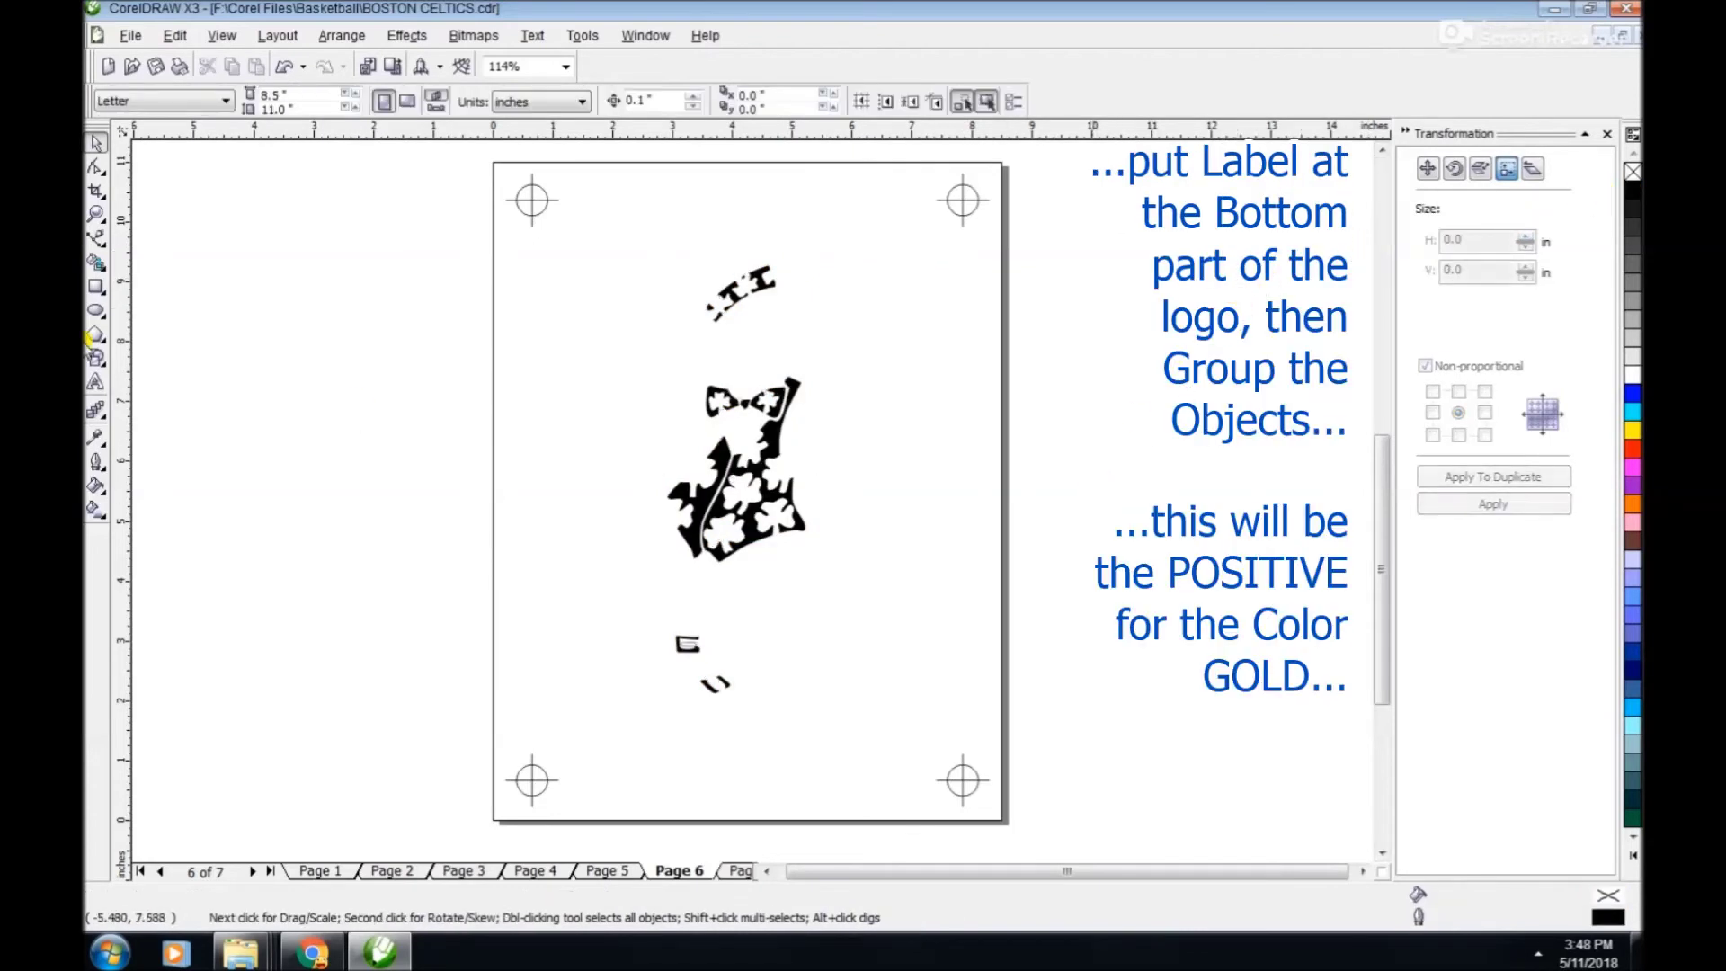
Add the 24 pt Arial label "GOLD" between the lower registration marks on page 6 and group all objects on the page.
{"action": "left_click", "coordinate": [96, 382]}
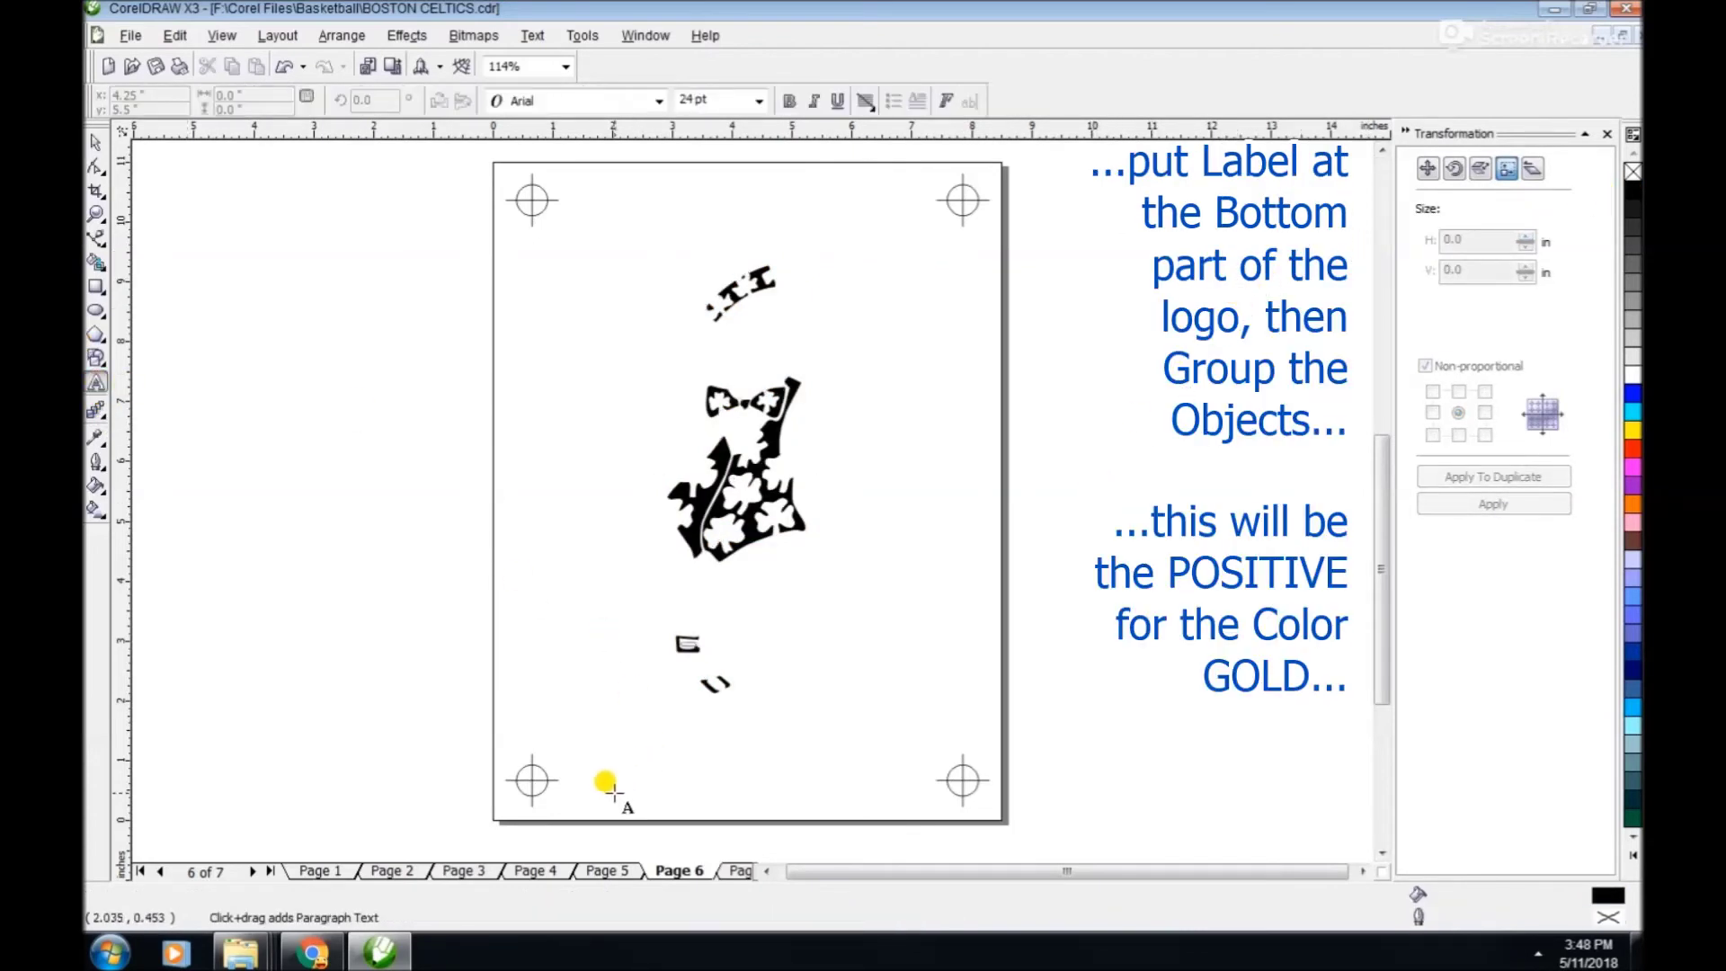
{"action": "left_click", "coordinate": [619, 769]}
{"action": "type", "text": "G"}
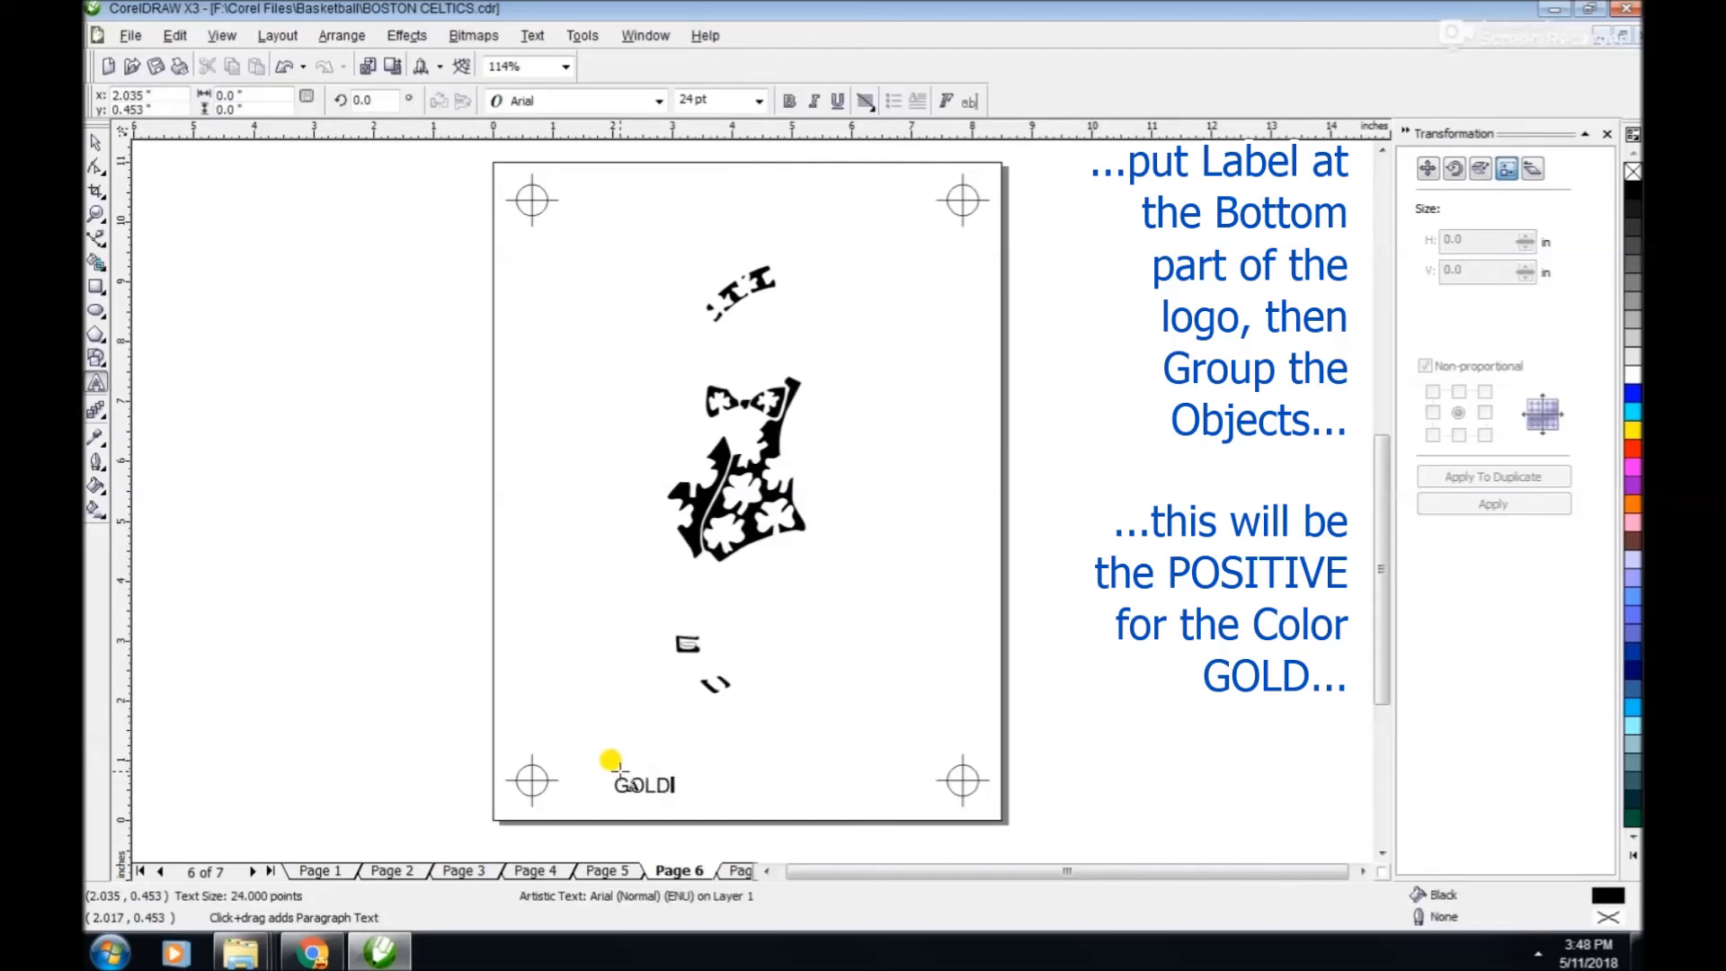
{"action": "type", "text": "OLD"}
{"action": "left_click", "coordinate": [96, 142]}
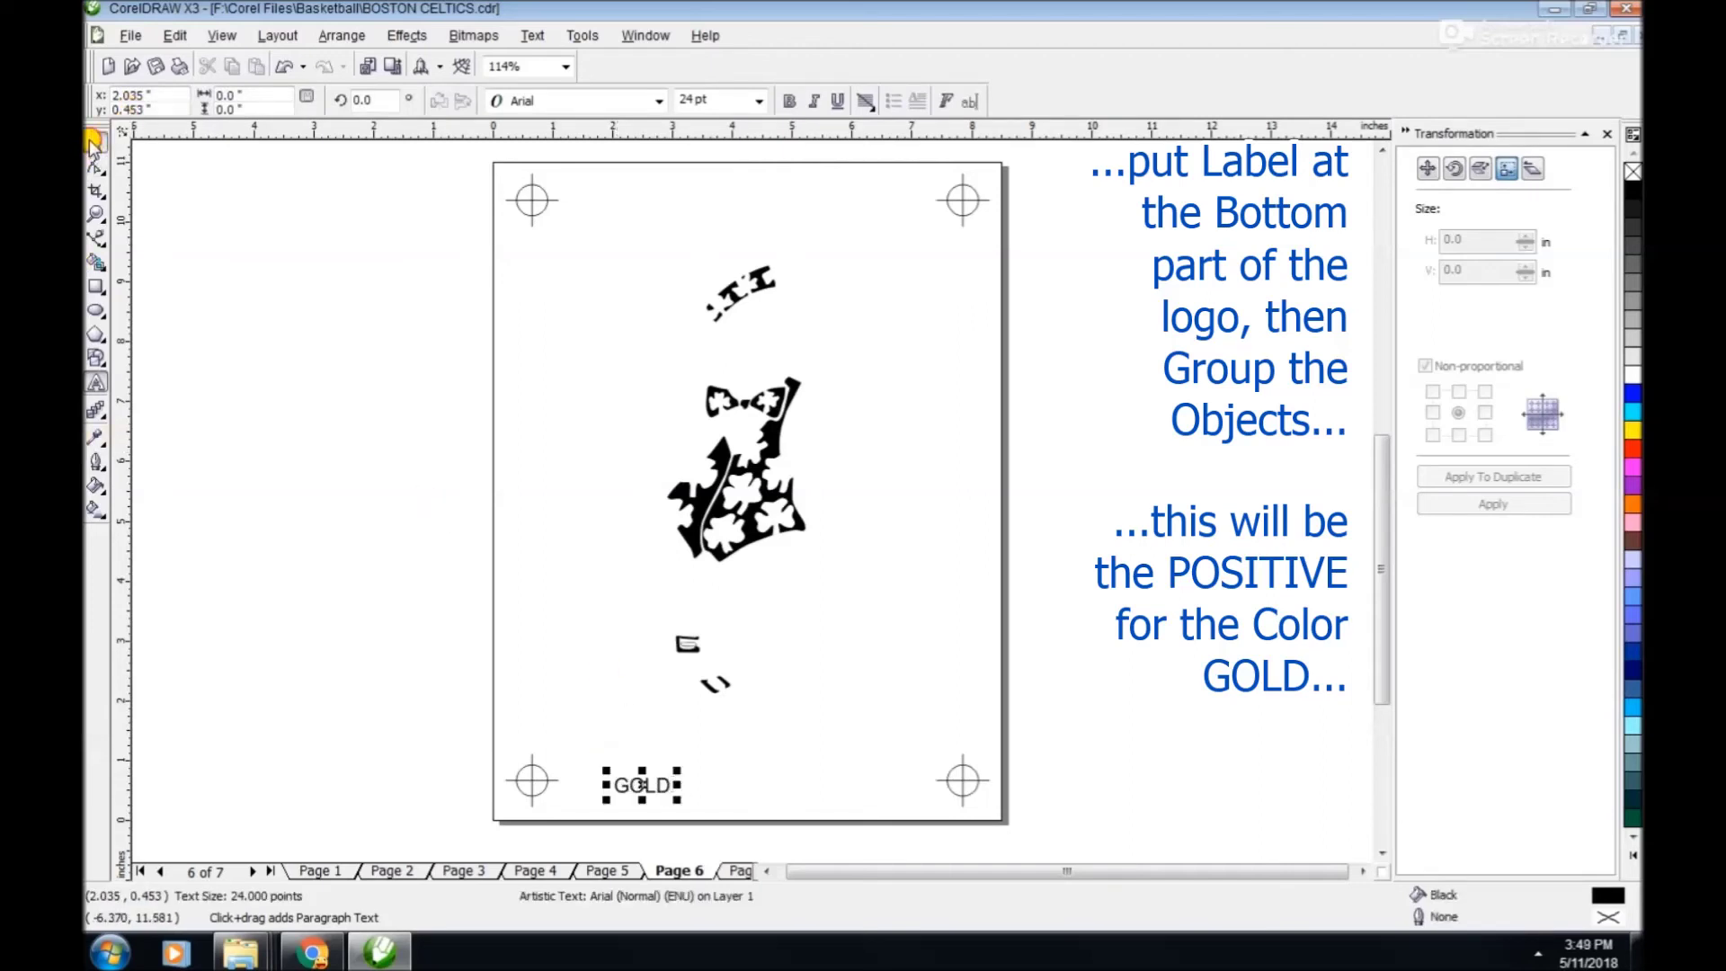
{"action": "left_click_drag", "start_coordinate": [412, 153], "coordinate": [1109, 842]}
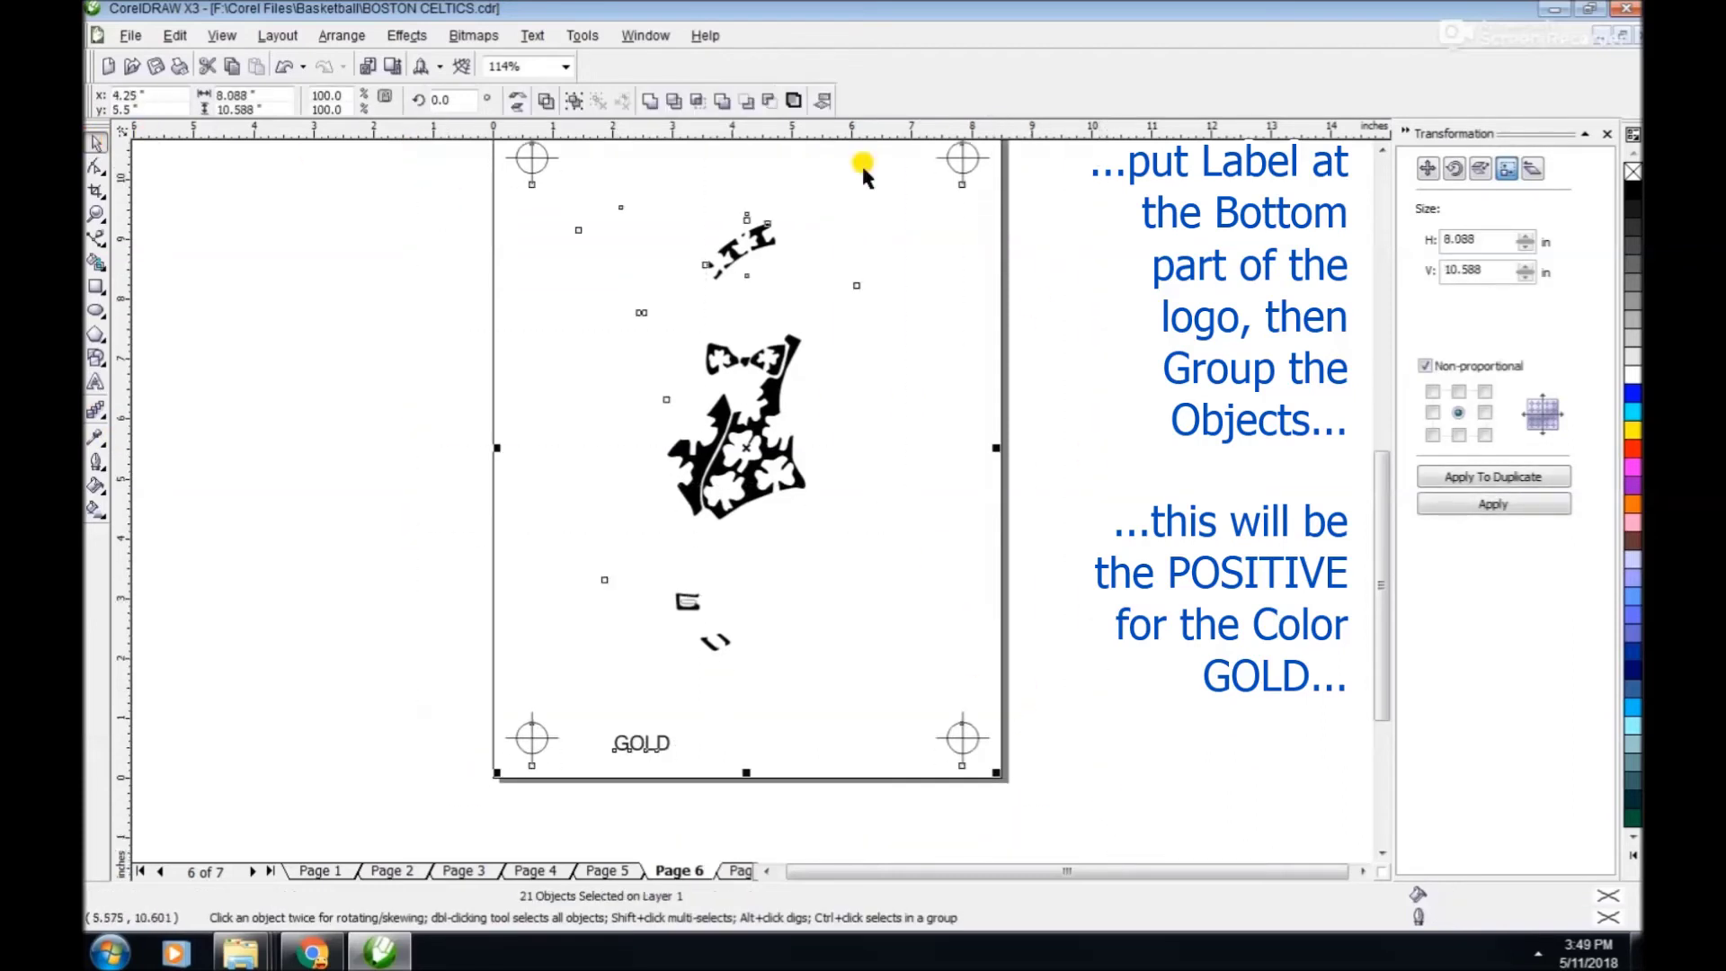
{"action": "left_click", "coordinate": [575, 99]}
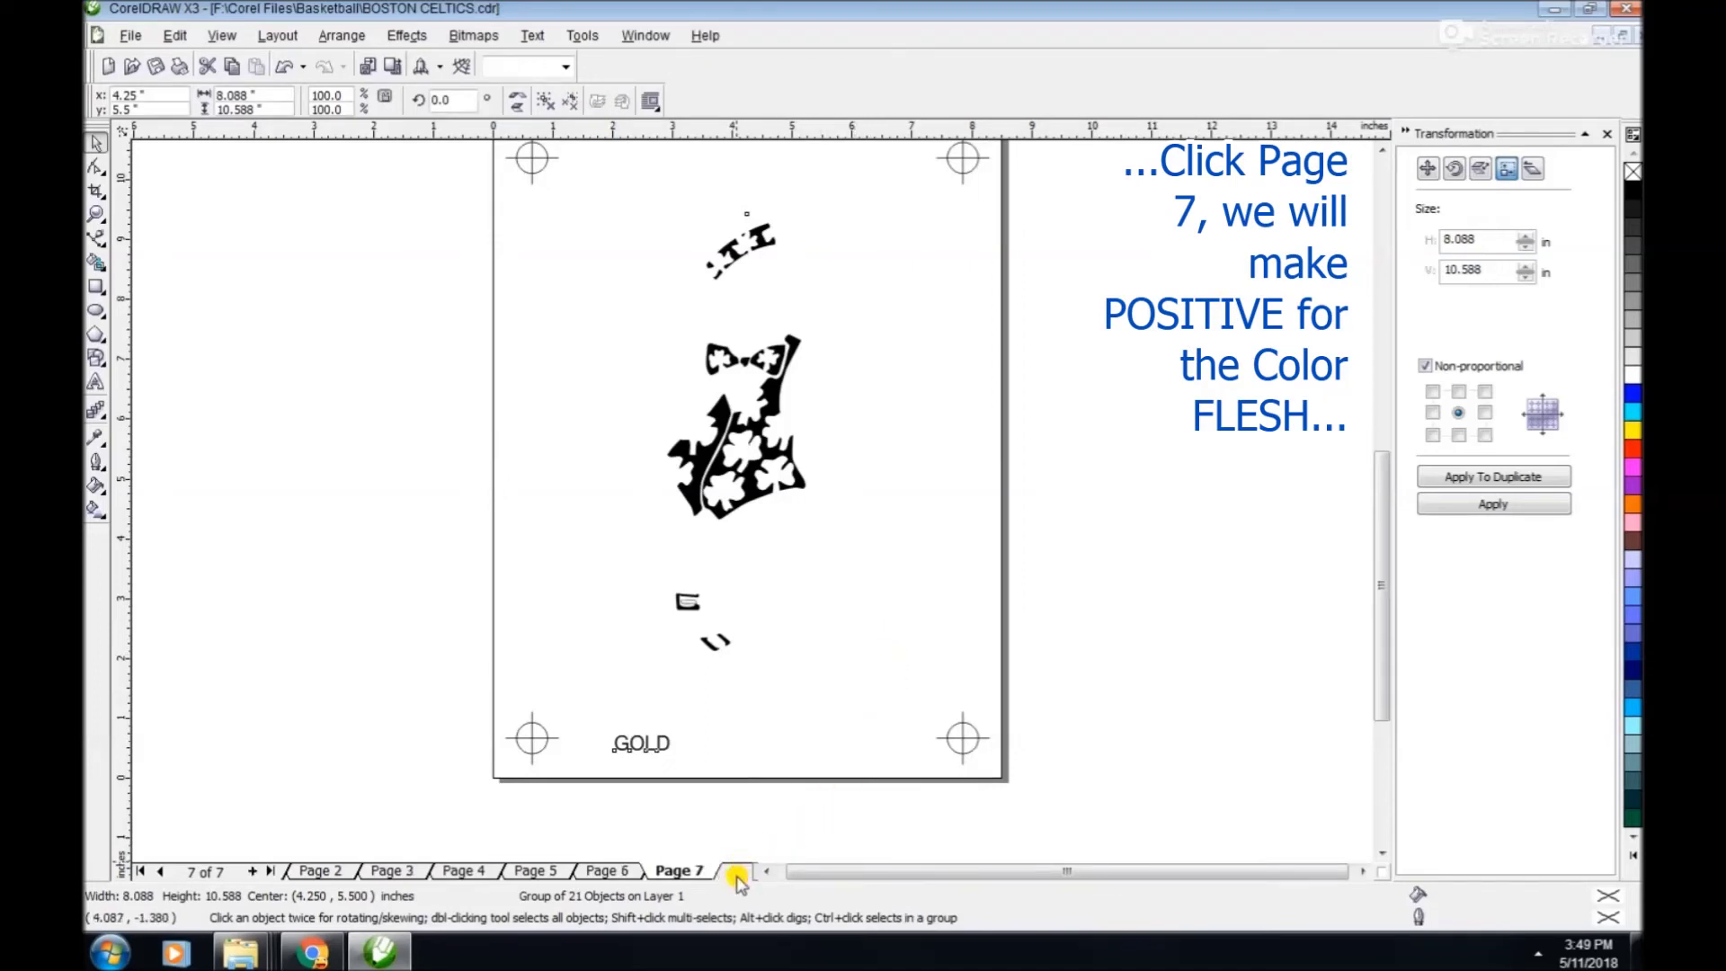
Open page 7 and ungroup all of its objects.
{"action": "left_click", "coordinate": [737, 872]}
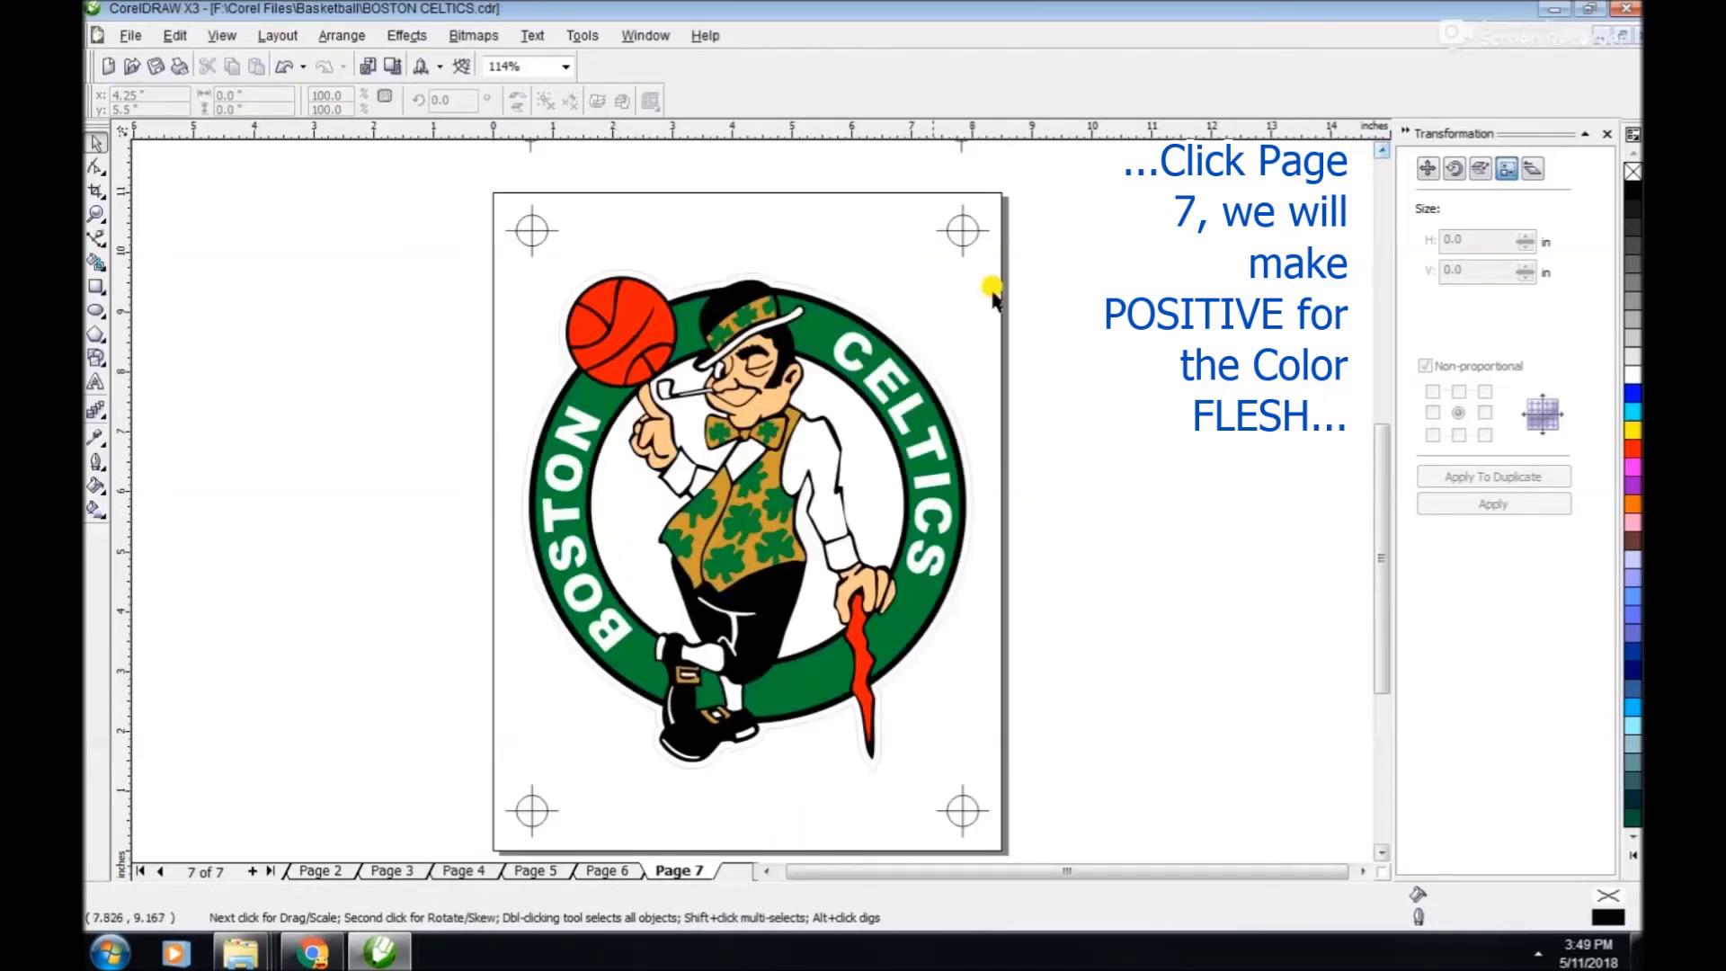
{"action": "left_click", "coordinate": [926, 359]}
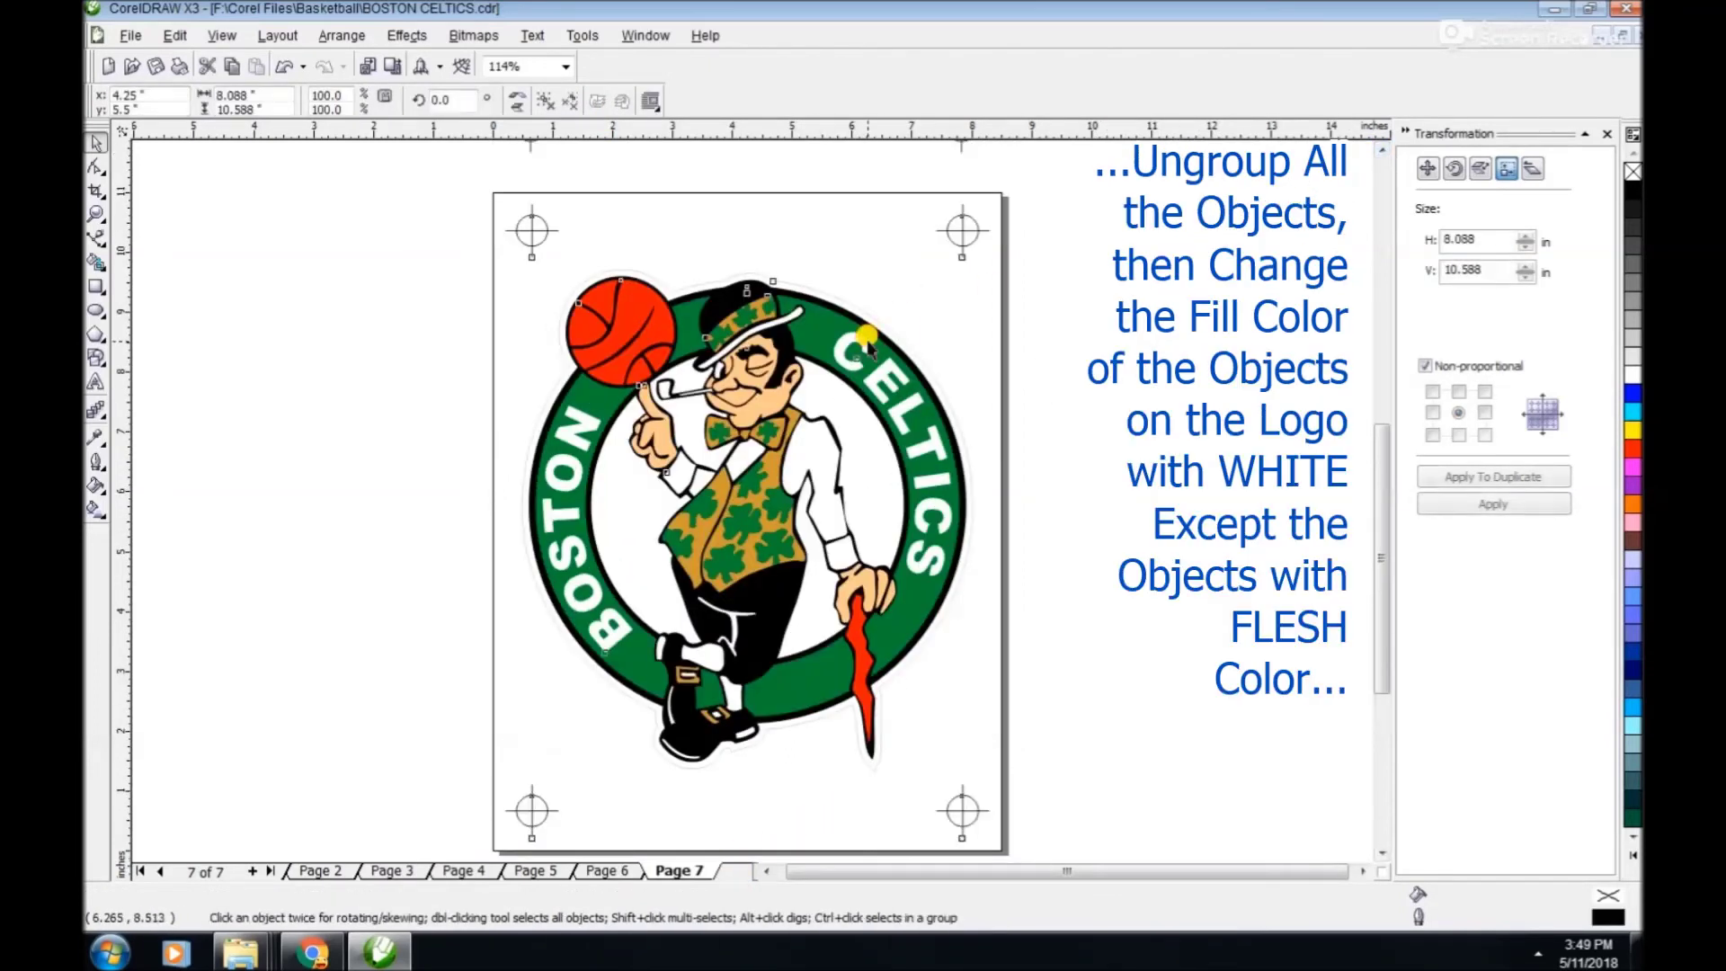
{"action": "left_click", "coordinate": [575, 100]}
{"action": "left_click", "coordinate": [1134, 370]}
Fill every logo object on page 7 except the flesh-colored face and hands with white.
{"action": "left_click_drag", "start_coordinate": [432, 248], "coordinate": [1064, 775]}
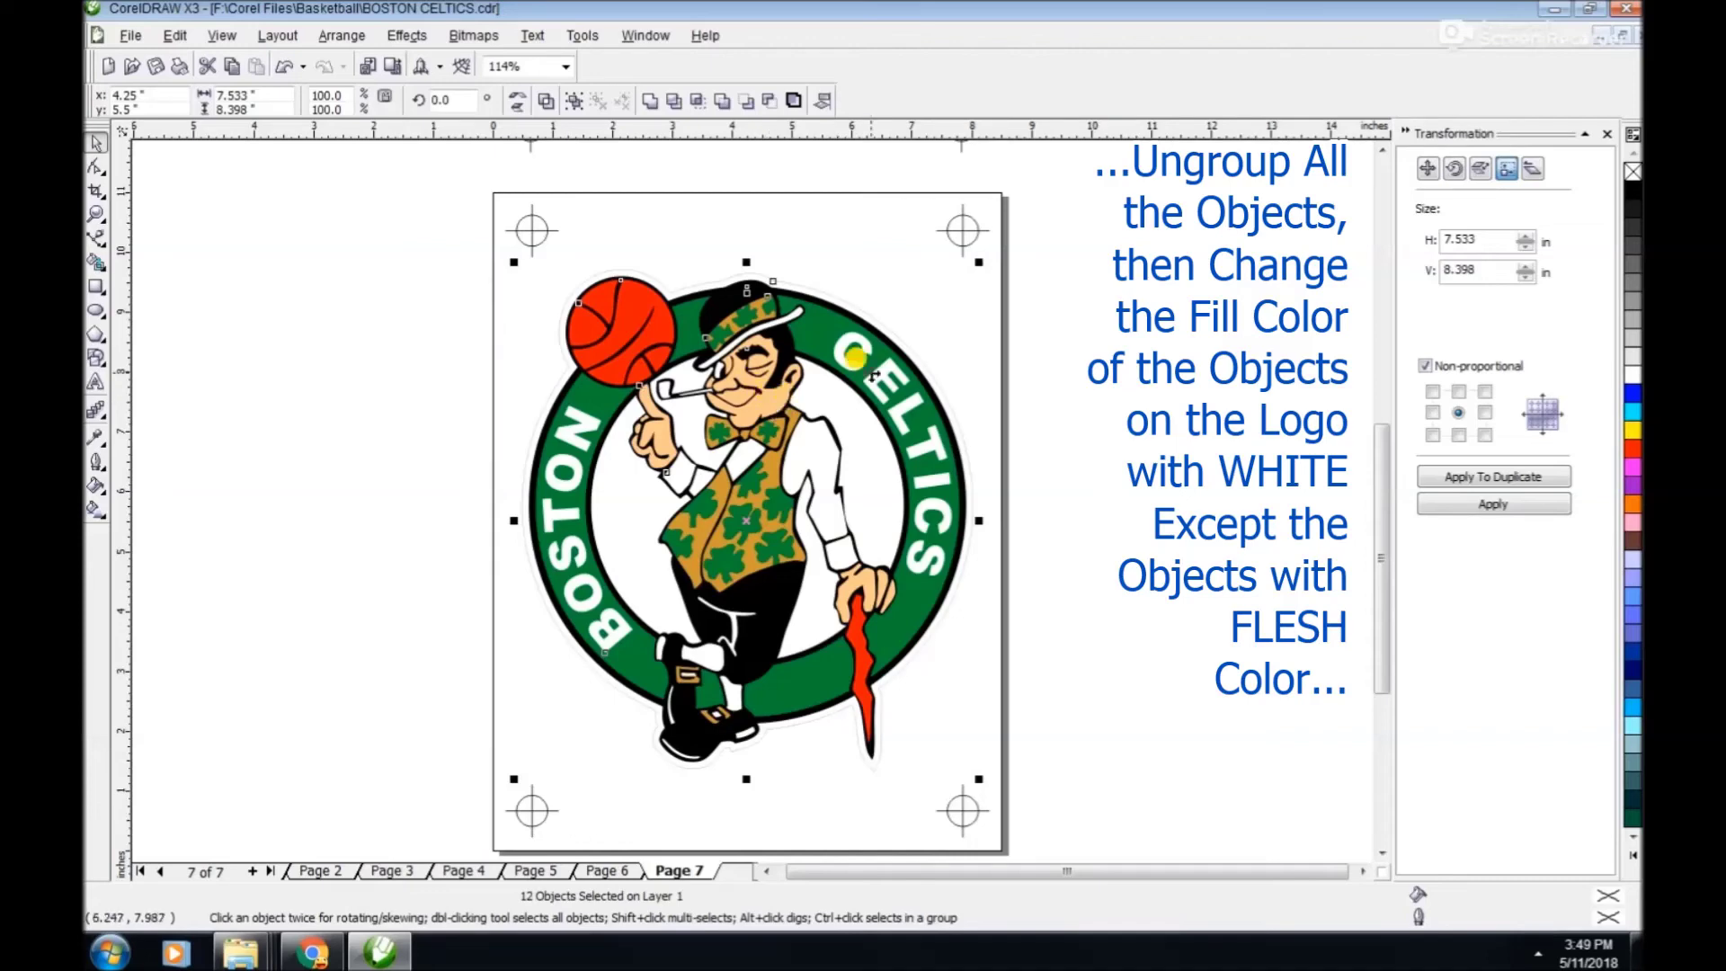
{"action": "left_click", "coordinate": [1631, 374]}
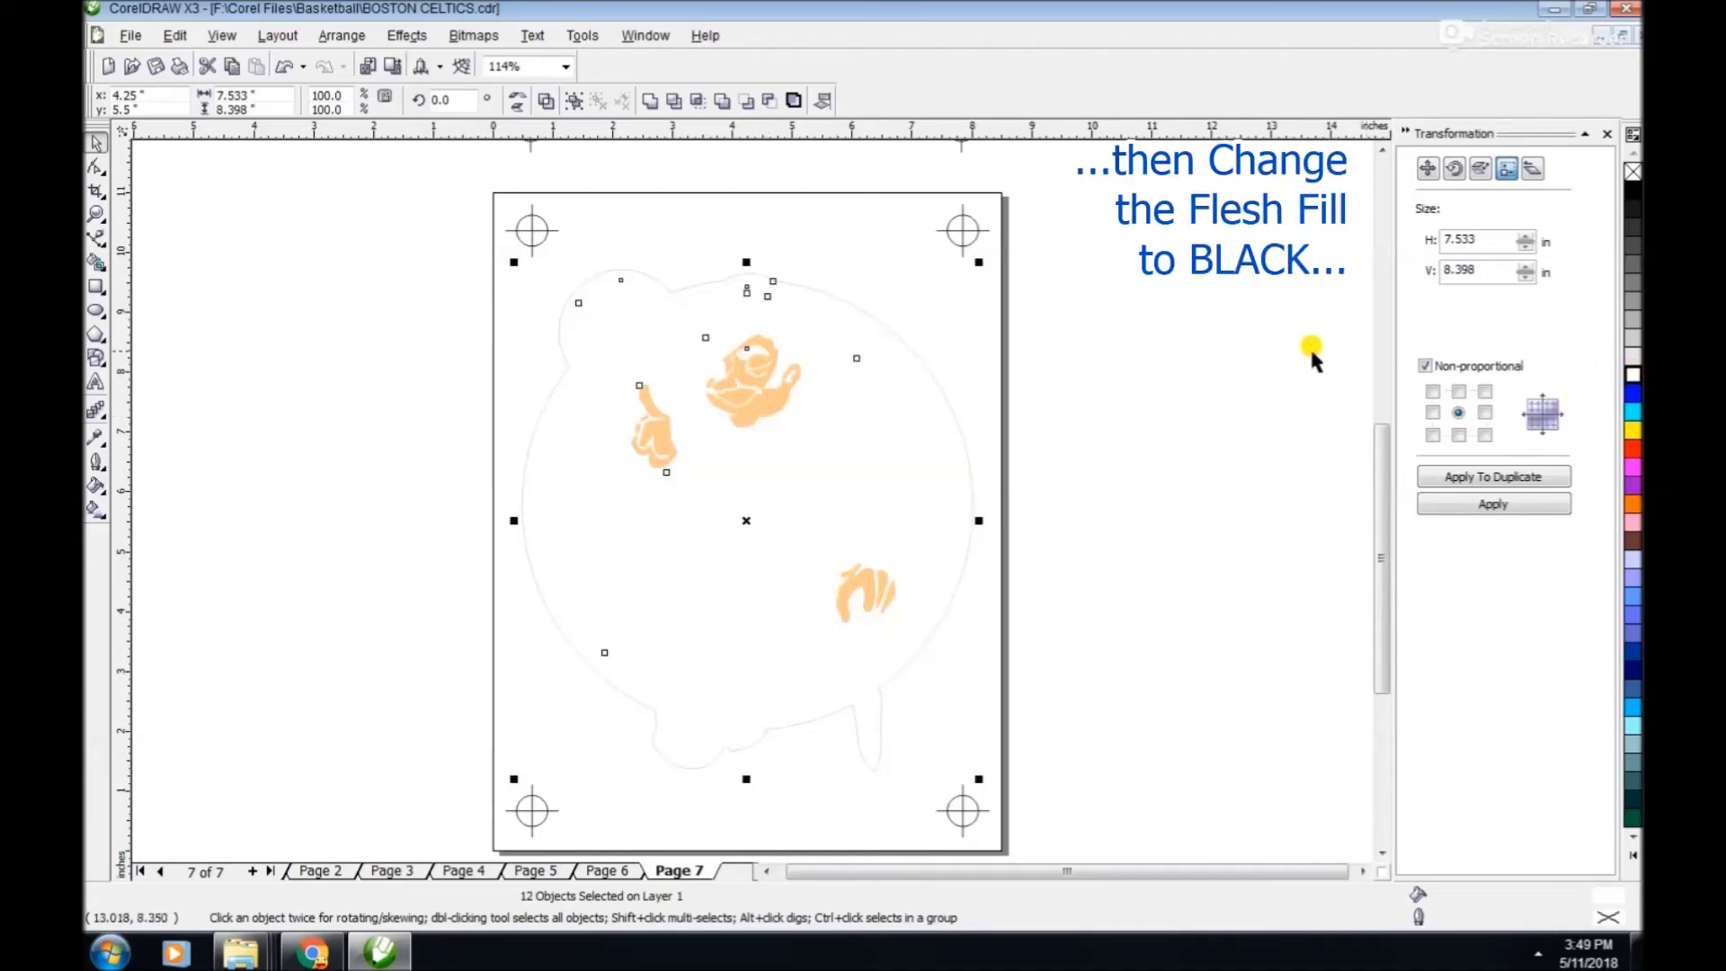
{"action": "left_click", "coordinate": [1135, 347]}
Change the fill of the flesh-colored face and hands on page 7 to black.
{"action": "left_click", "coordinate": [783, 387]}
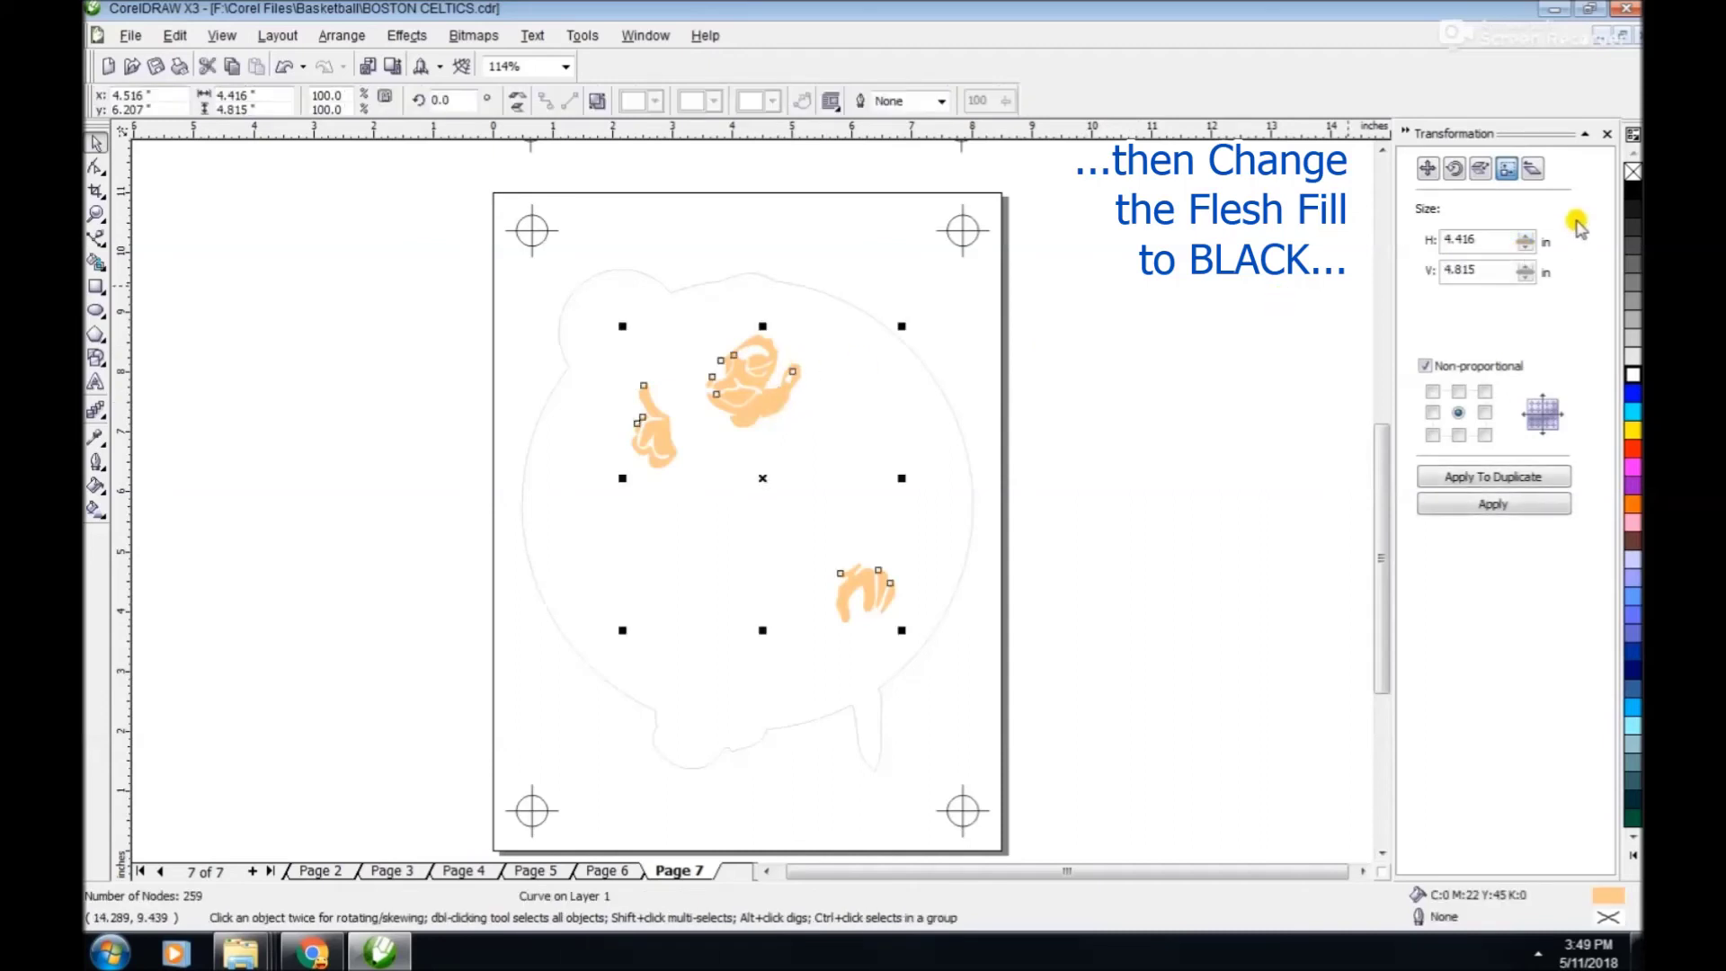
{"action": "left_click", "coordinate": [1631, 189]}
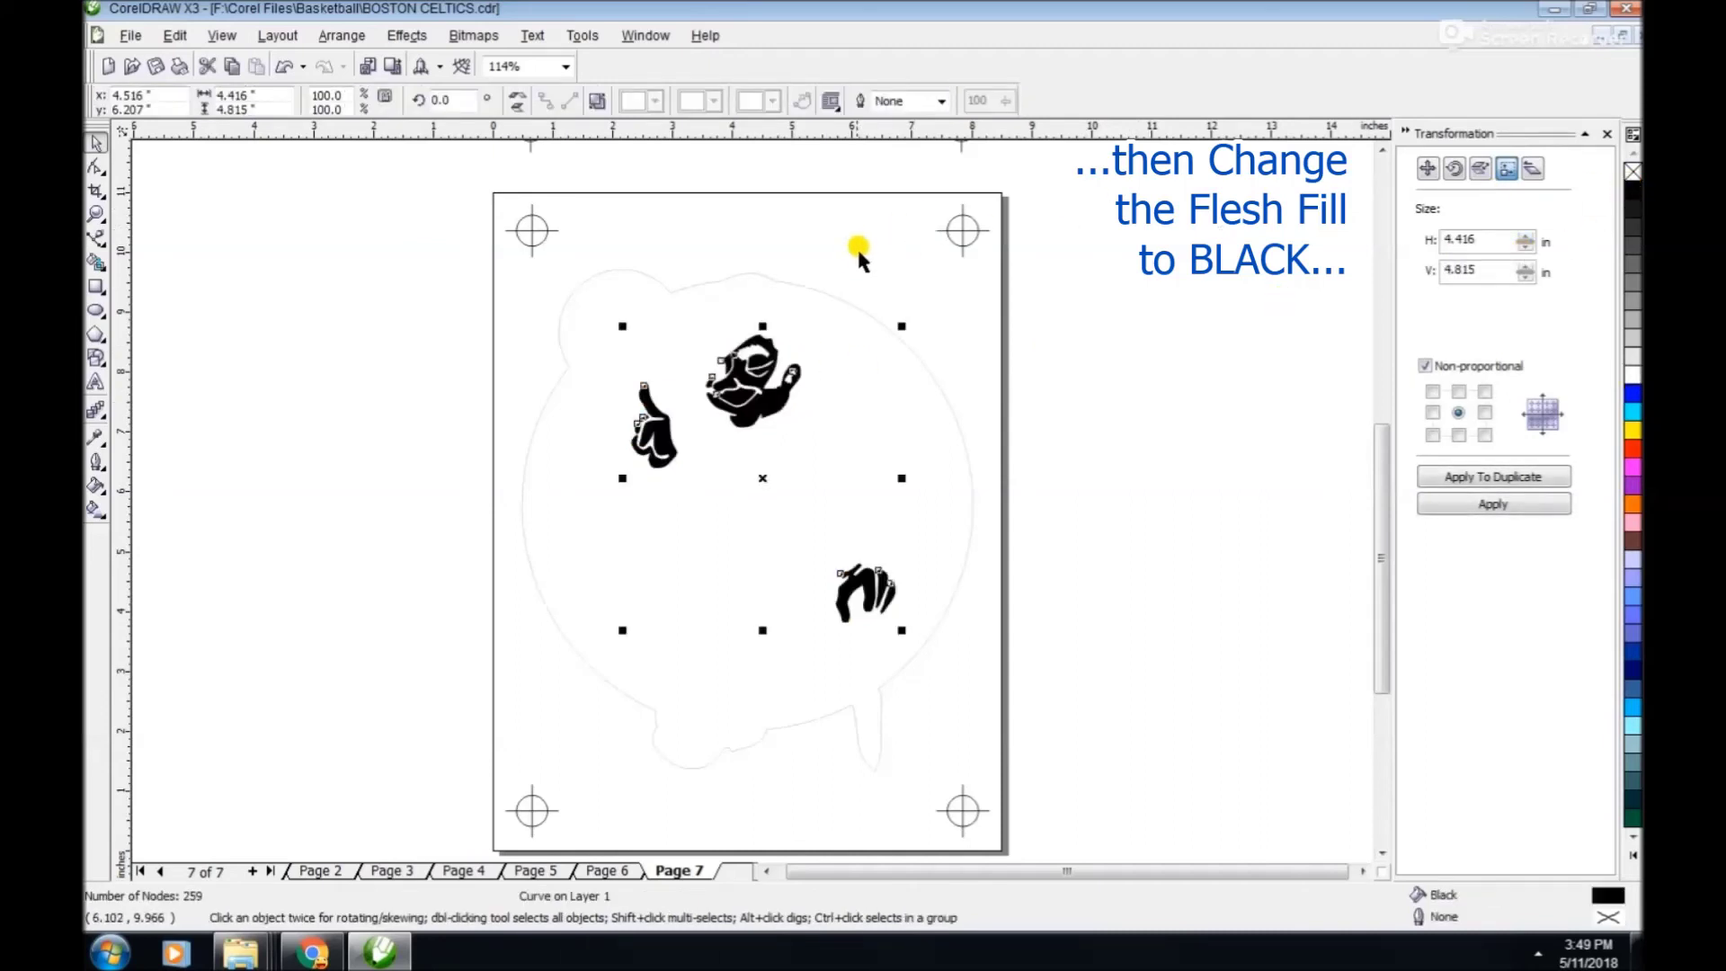
{"action": "left_click", "coordinate": [993, 290]}
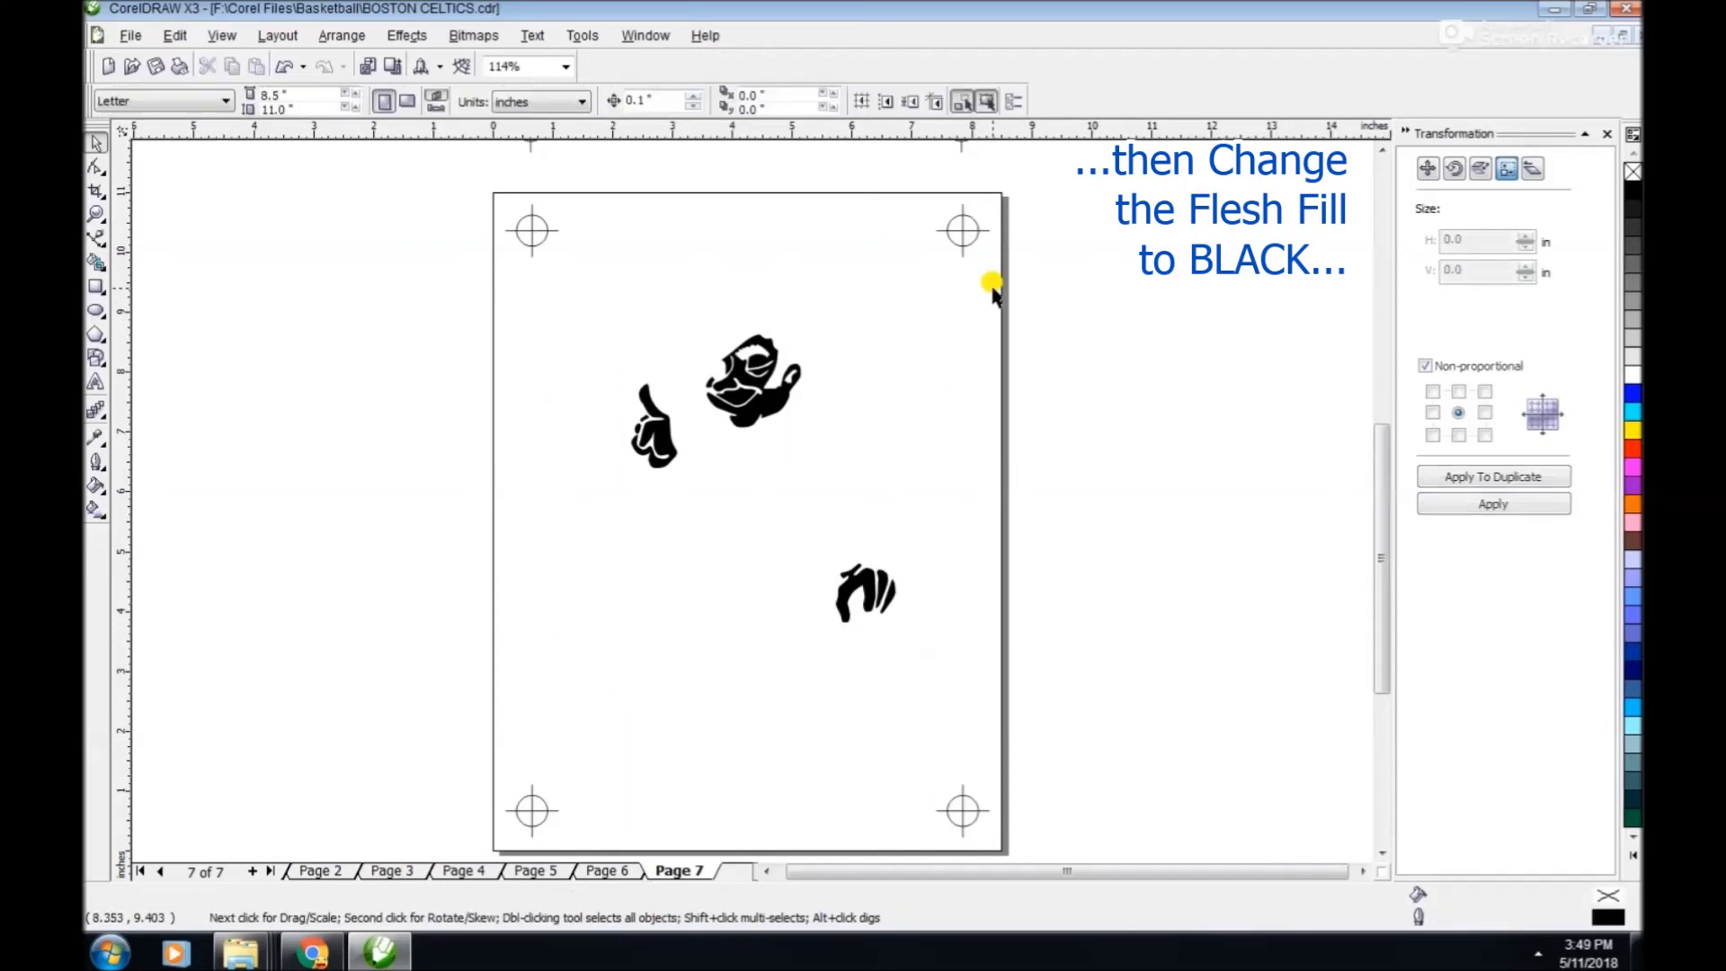
Add the 24 pt Arial label "FLESH" between the lower registration marks on page 7 and group all objects on the page.
{"action": "left_click", "coordinate": [96, 382]}
{"action": "left_click", "coordinate": [589, 811]}
{"action": "type", "text": "FLESH"}
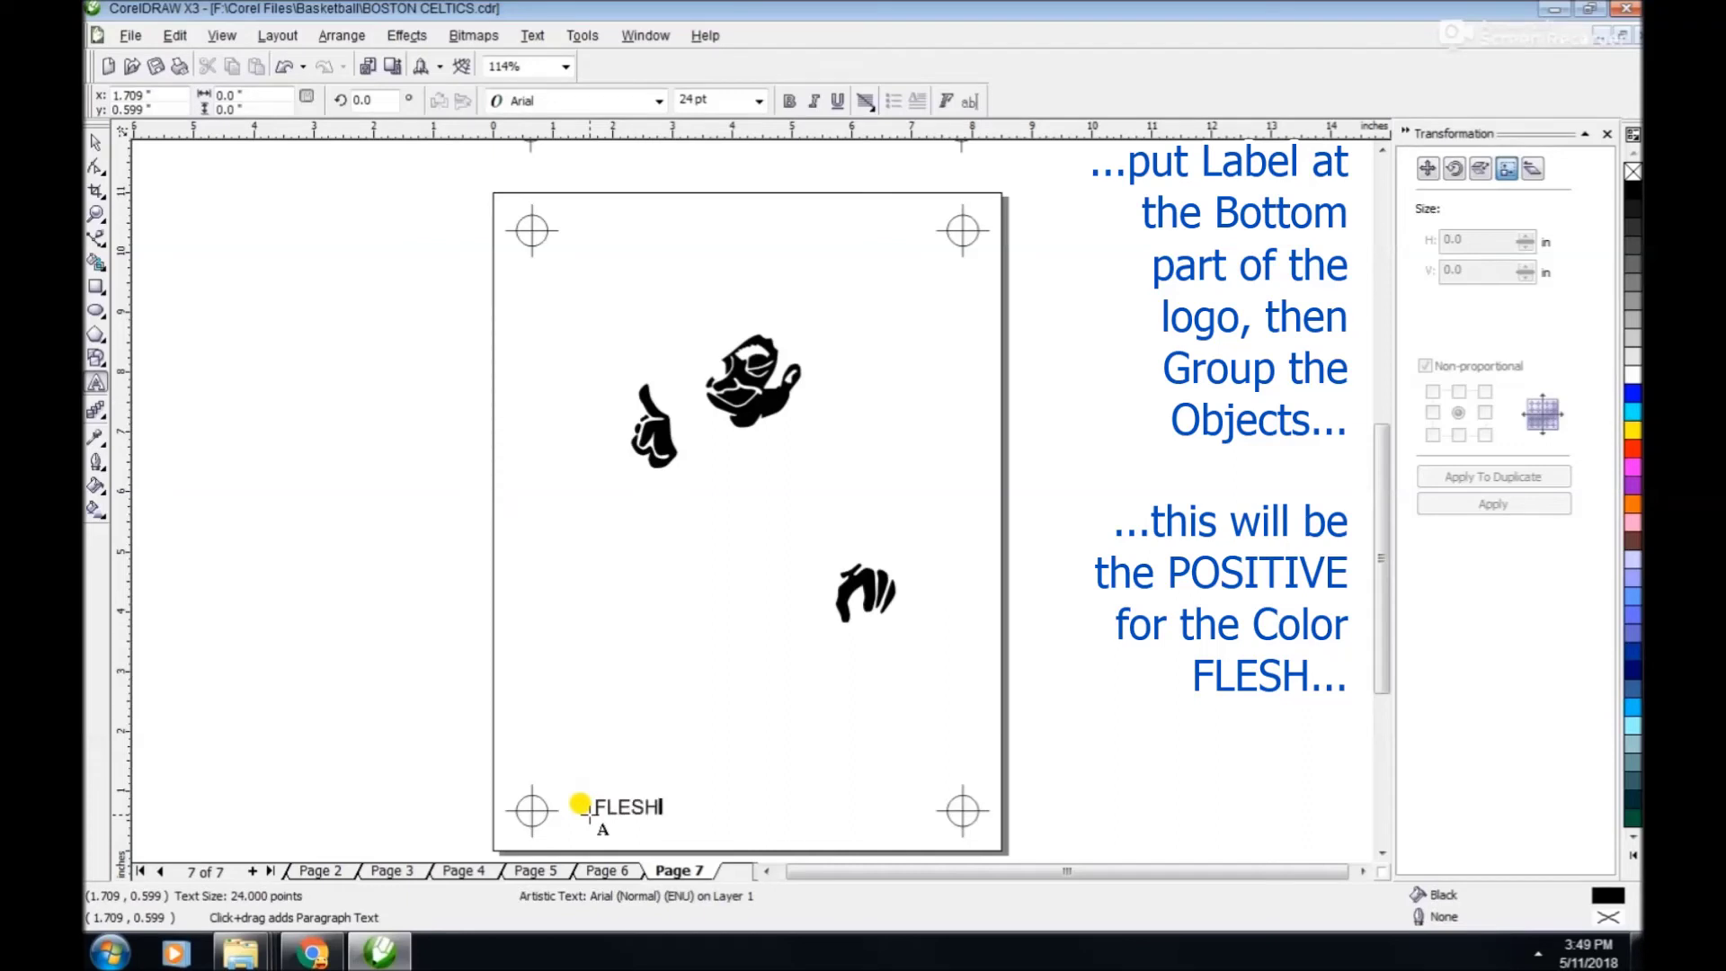
{"action": "key", "text": "ctrl+space"}
{"action": "left_click_drag", "start_coordinate": [451, 180], "coordinate": [1060, 818]}
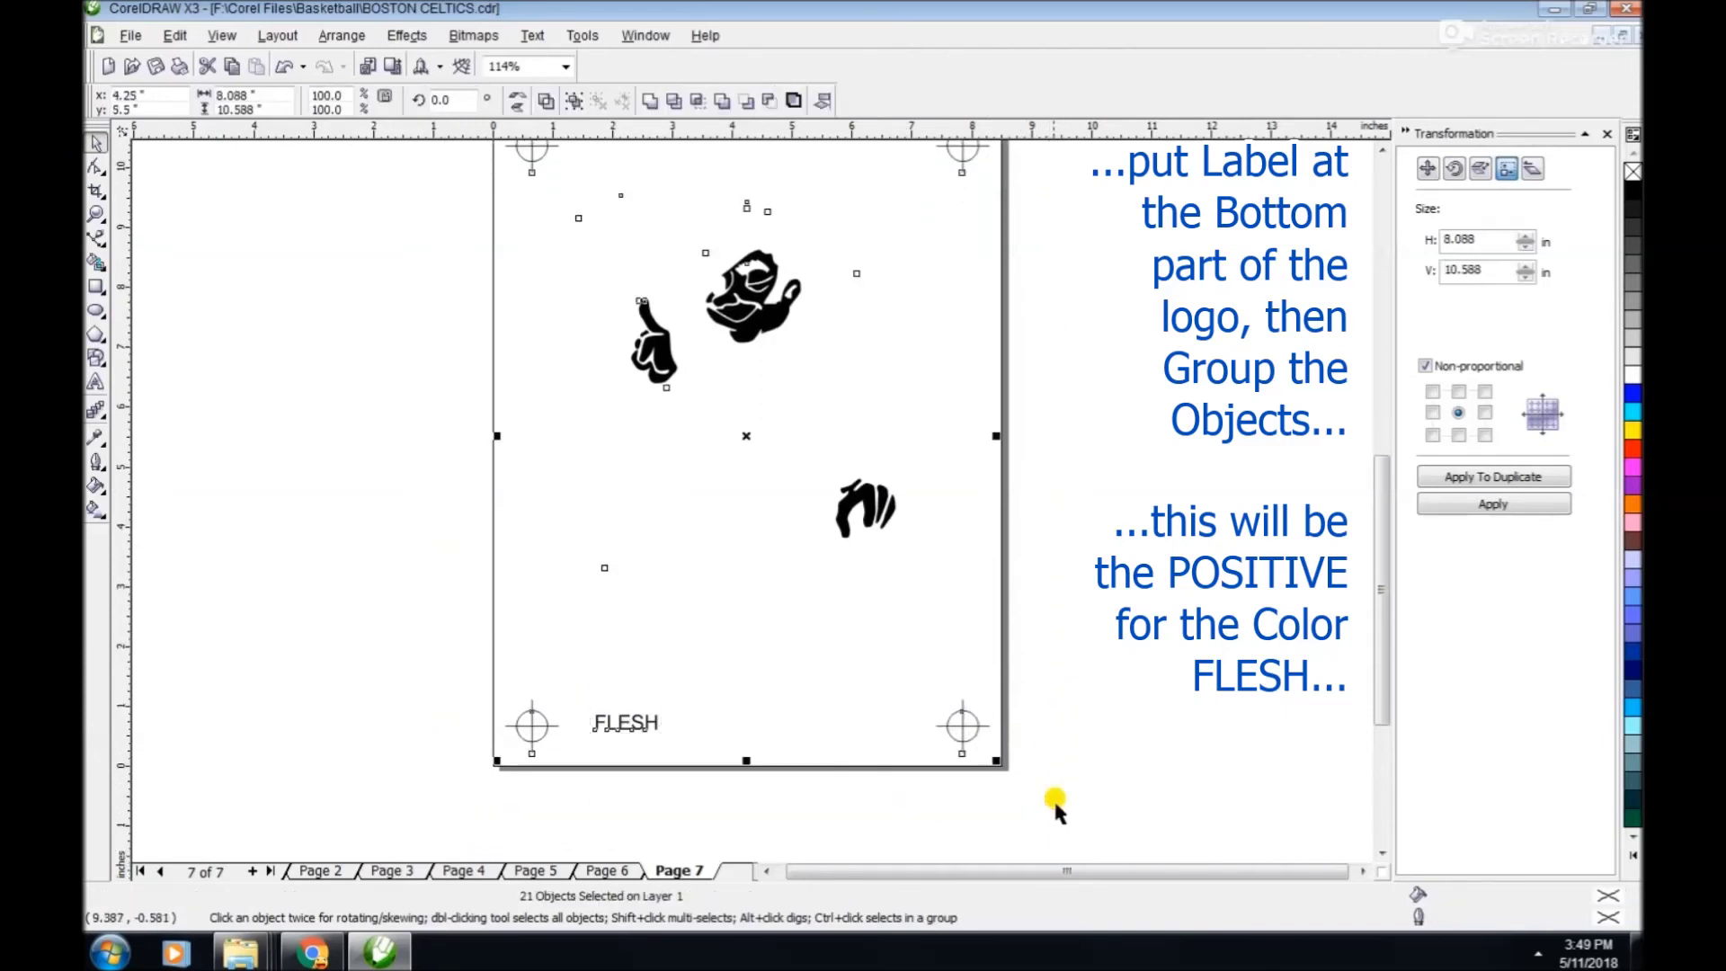
{"action": "left_click", "coordinate": [572, 106]}
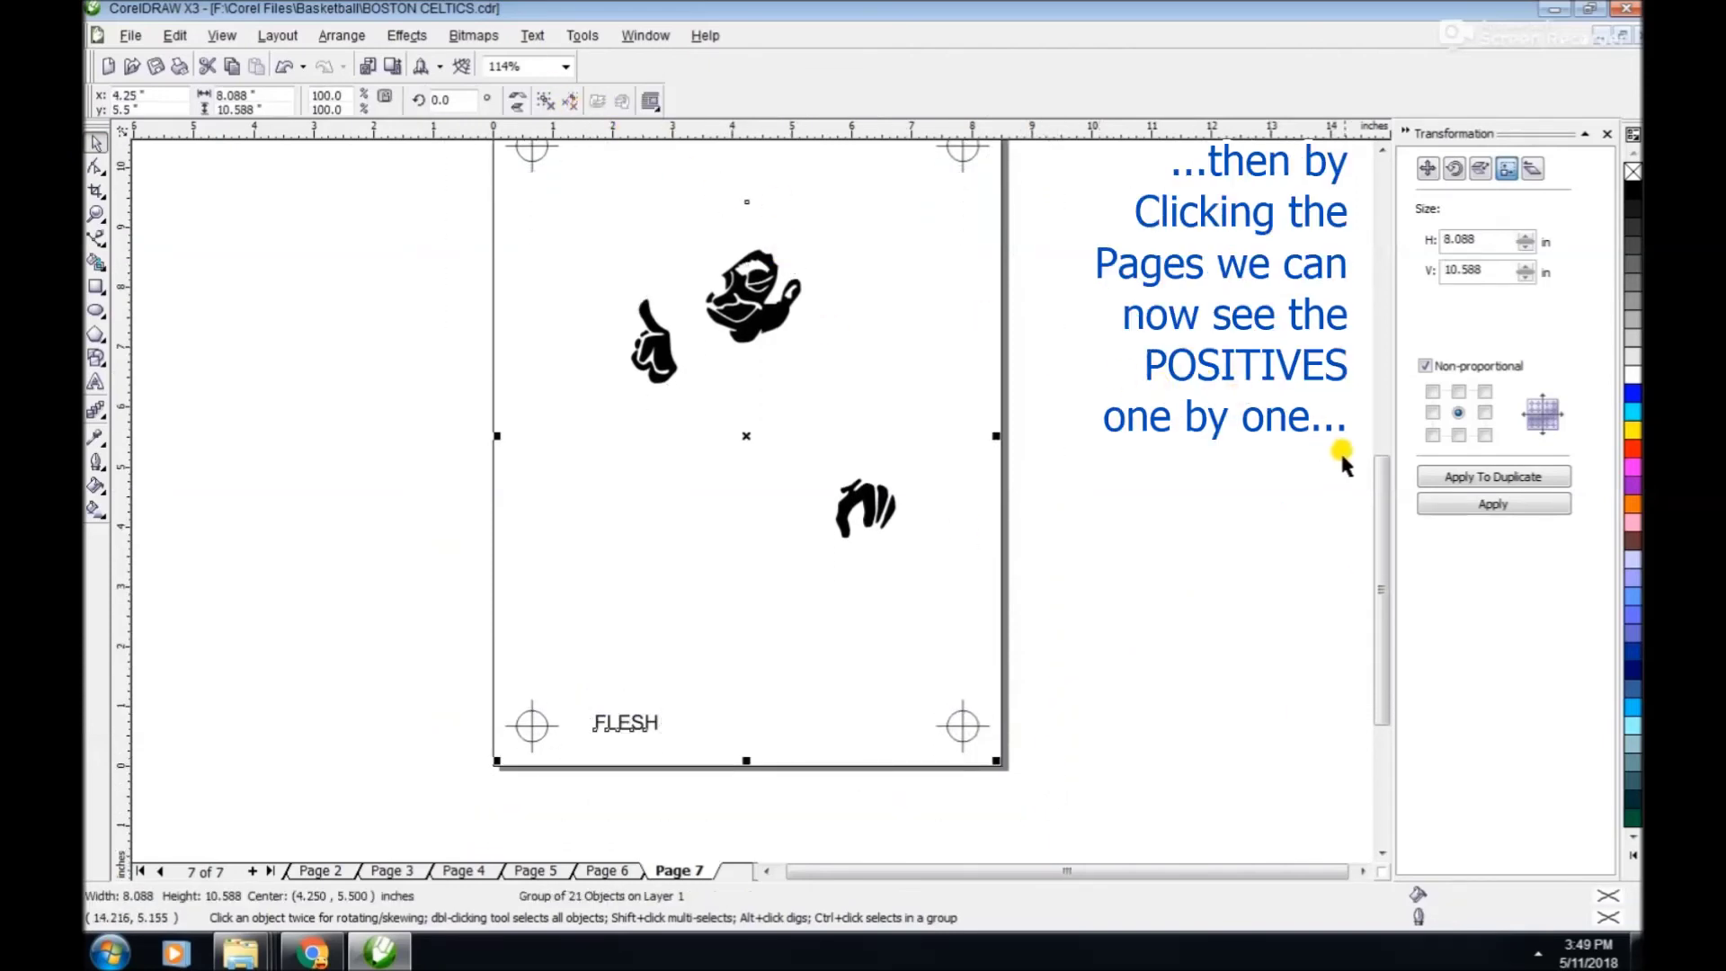
Review the positives page by page, going back from page 7 to the full-color logo on page 1.
{"action": "left_click_drag", "start_coordinate": [1381, 490], "coordinate": [1382, 466]}
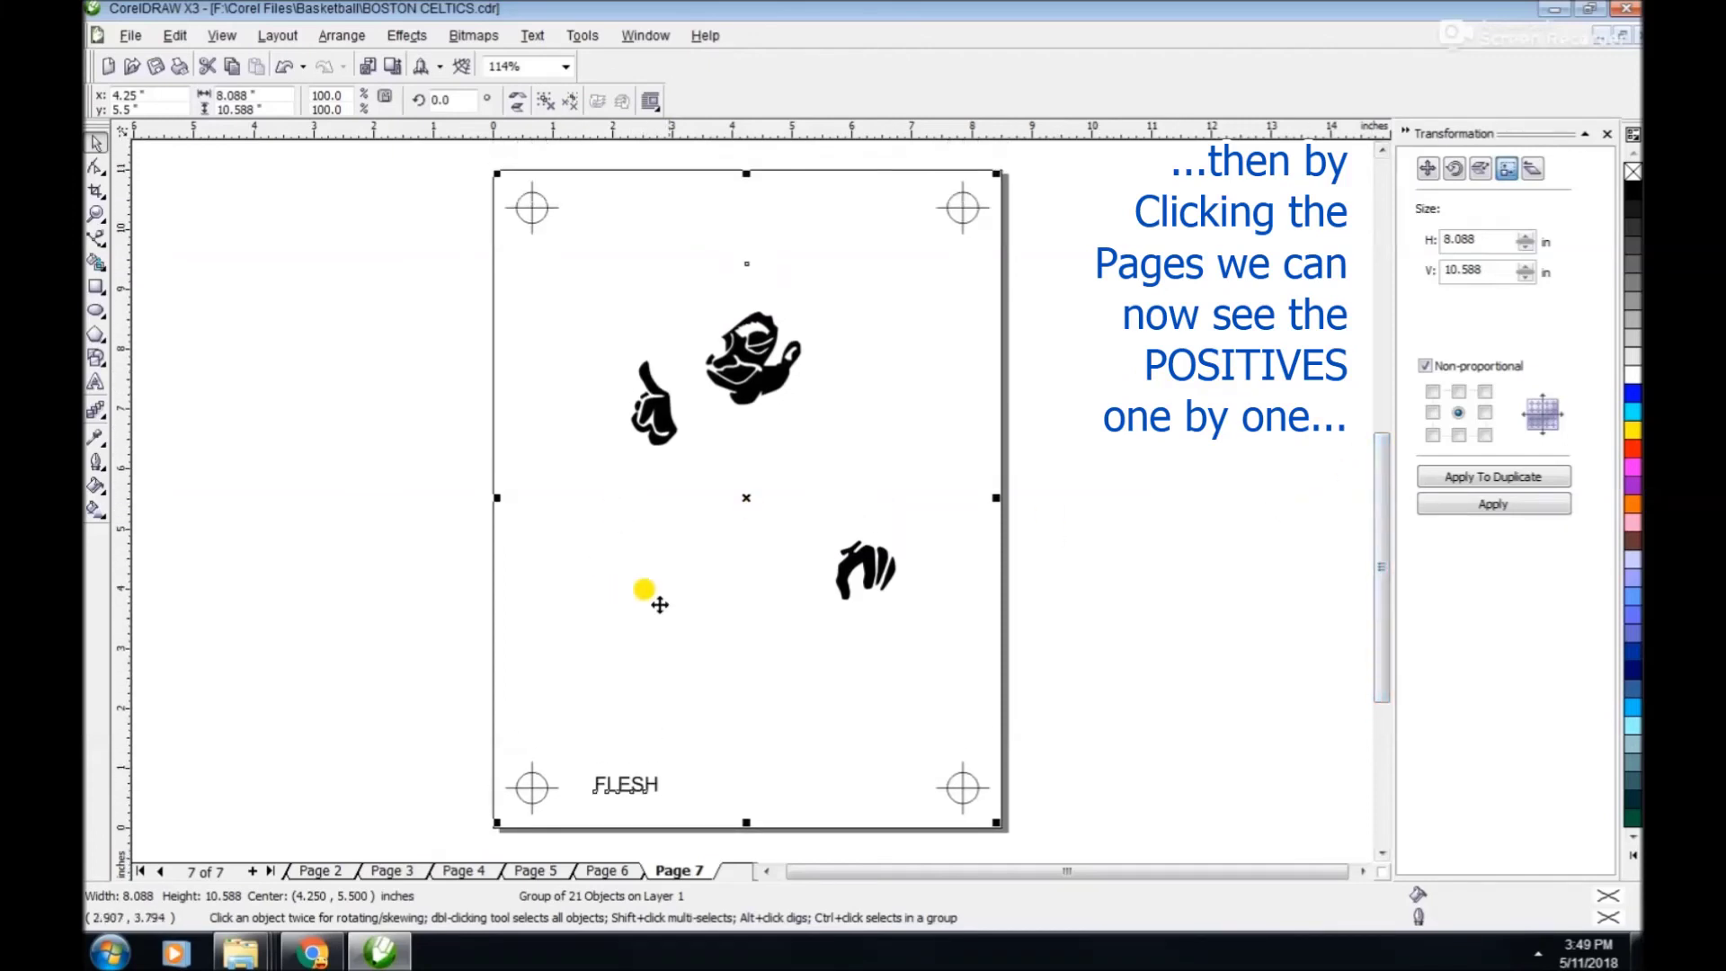
{"action": "left_click", "coordinate": [614, 871]}
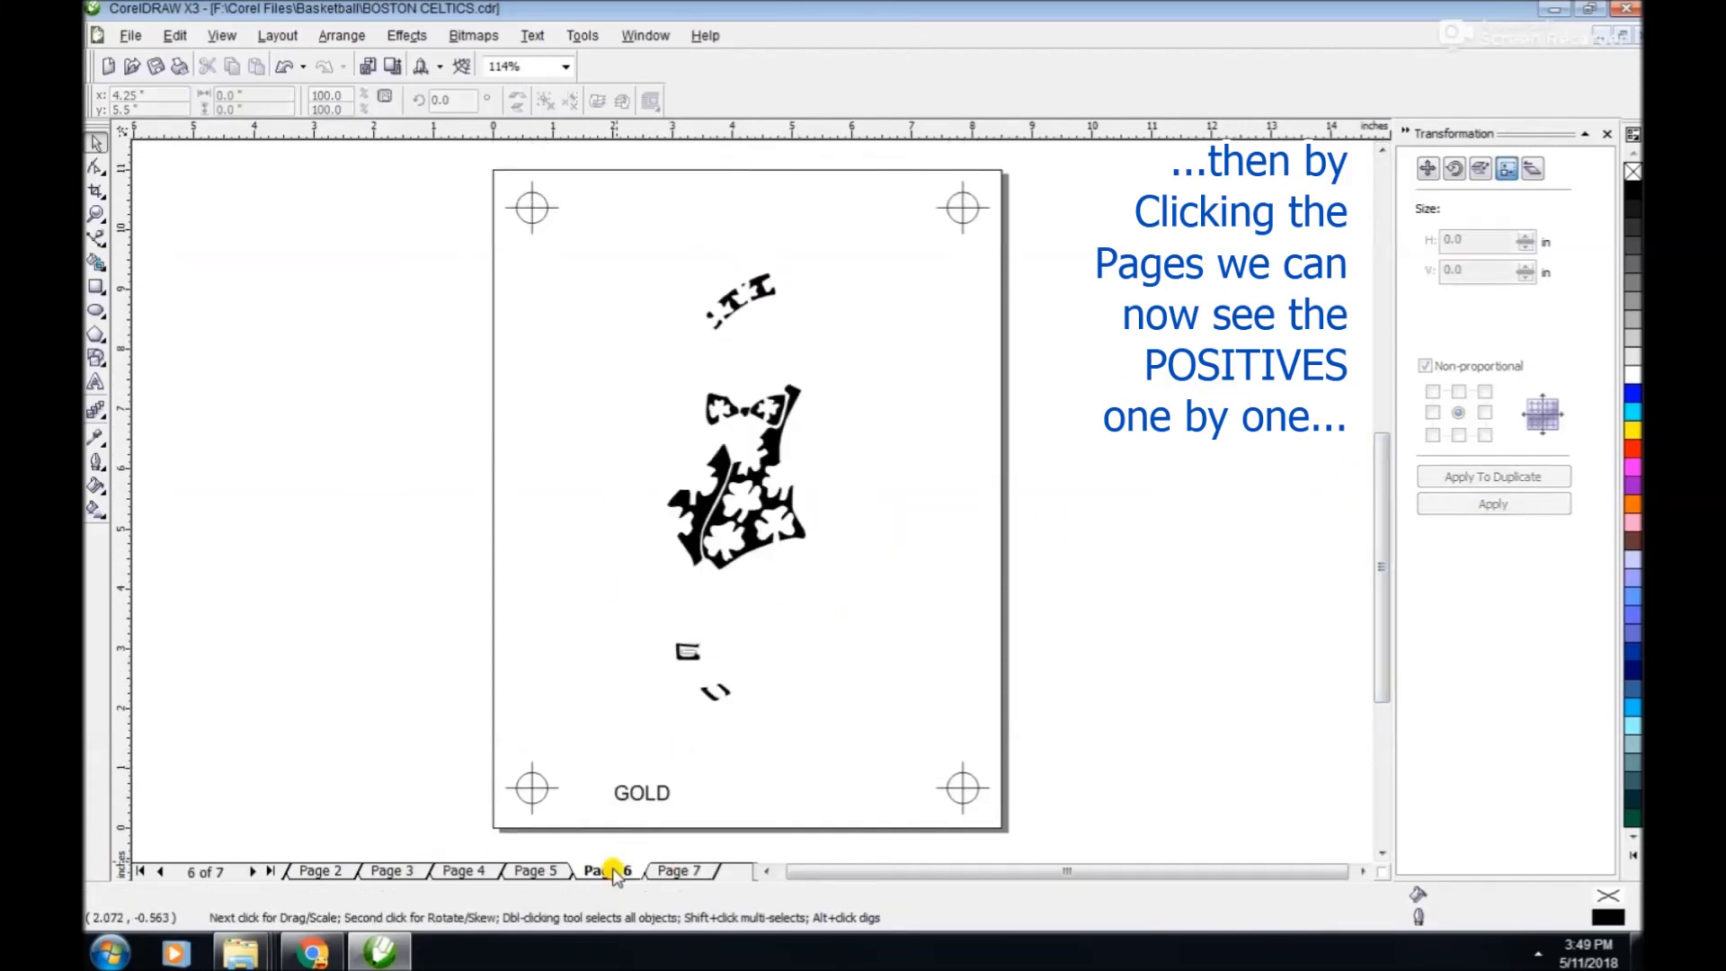
{"action": "left_click", "coordinate": [539, 872]}
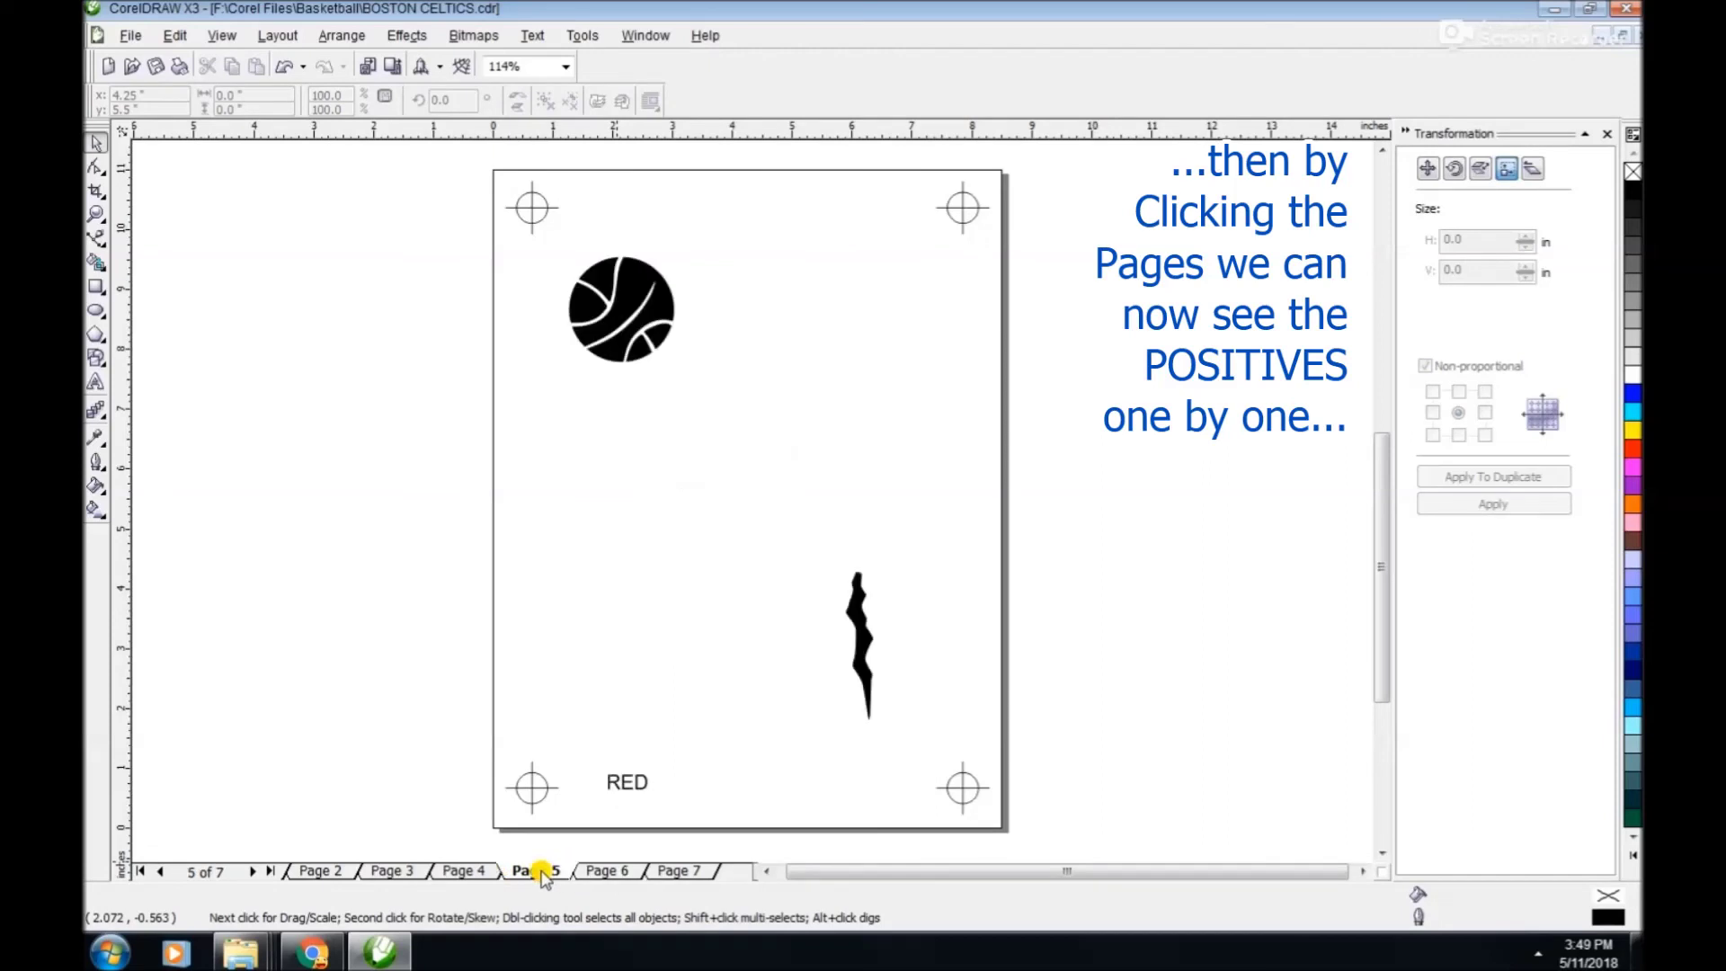
{"action": "left_click", "coordinate": [469, 873]}
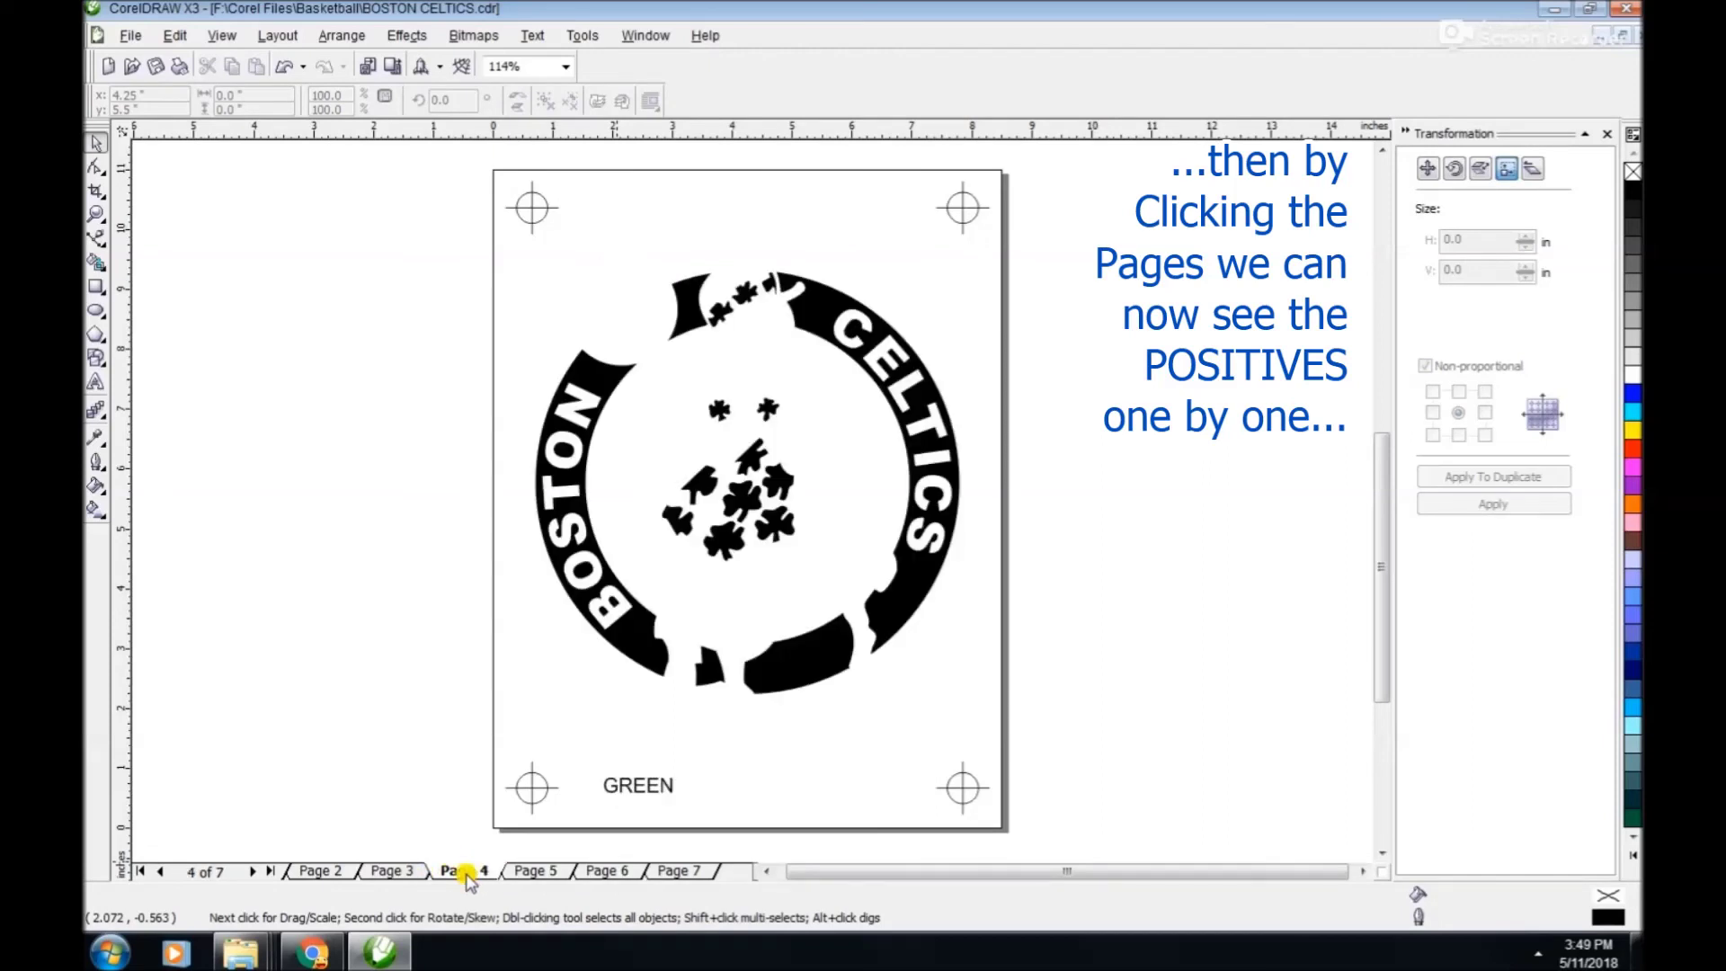
{"action": "left_click", "coordinate": [404, 872]}
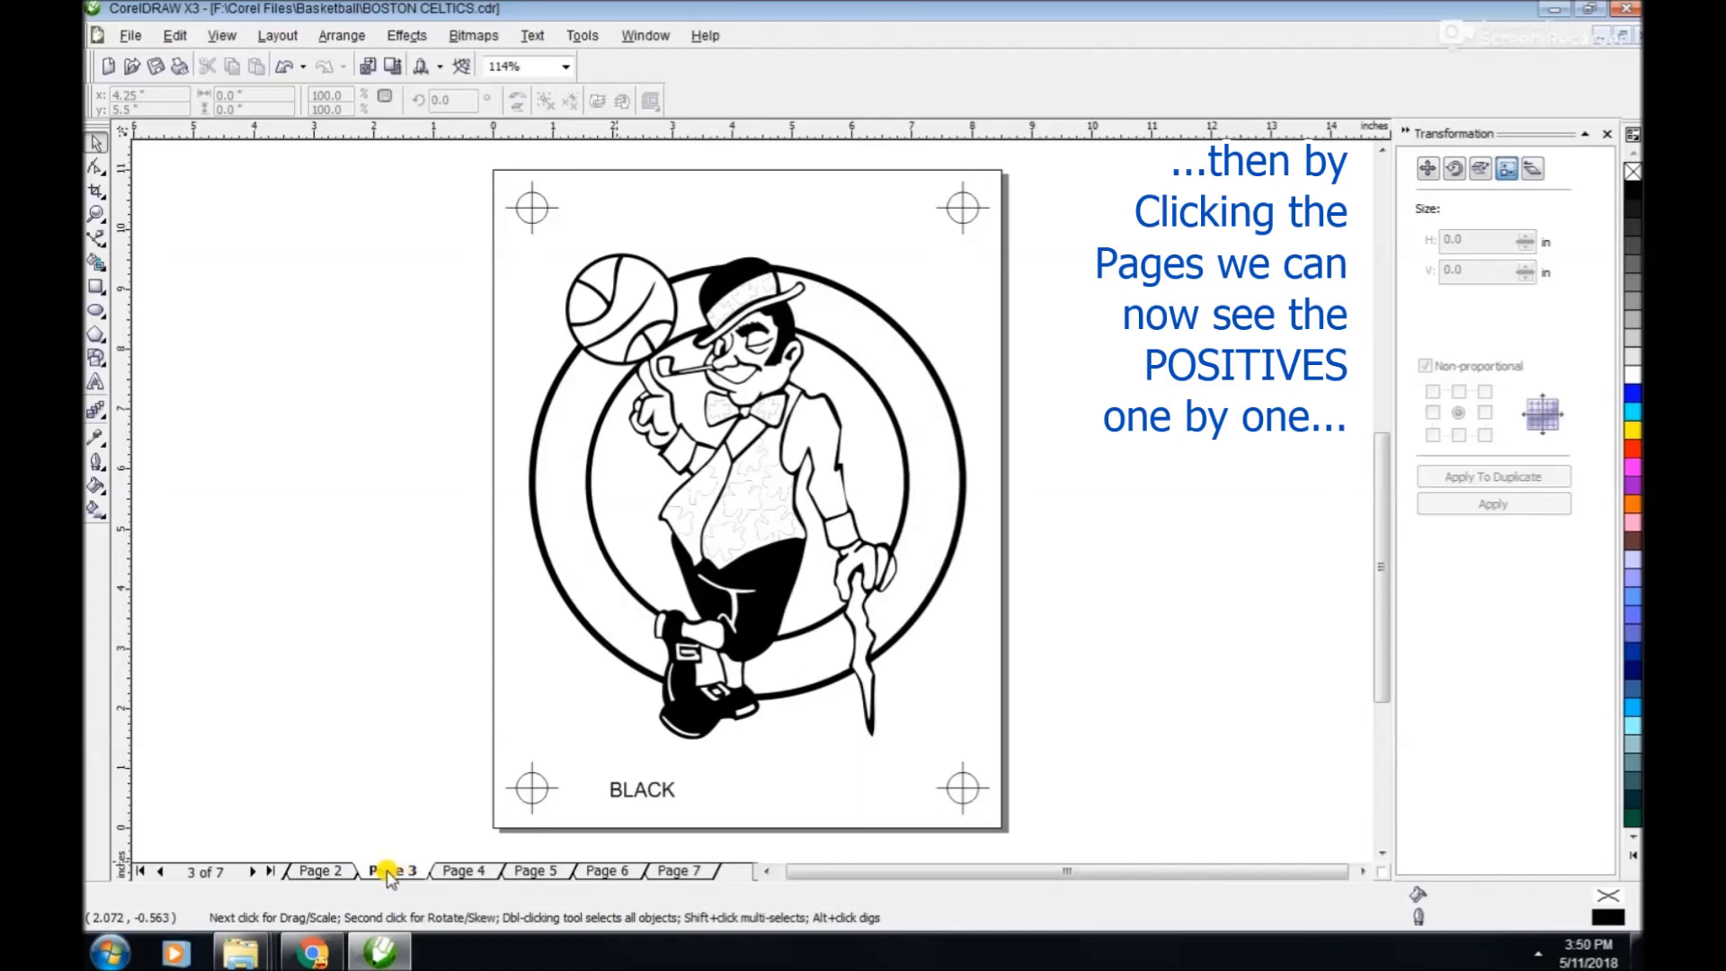
{"action": "left_click", "coordinate": [326, 872]}
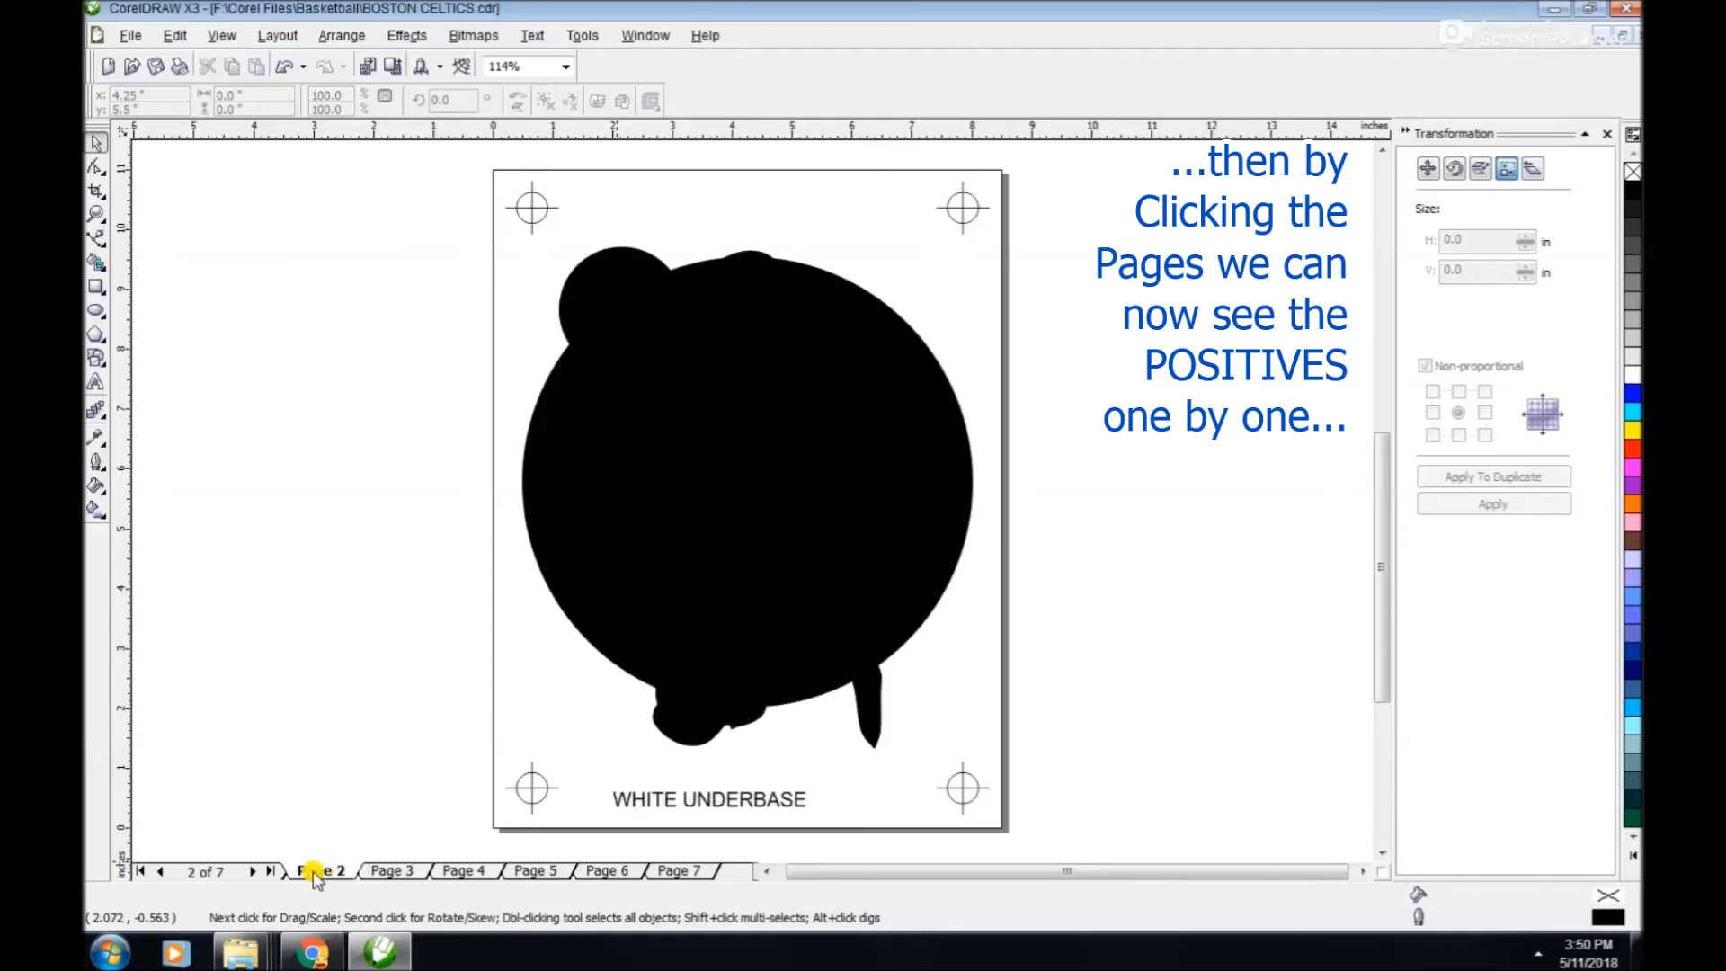
{"action": "left_click", "coordinate": [160, 871]}
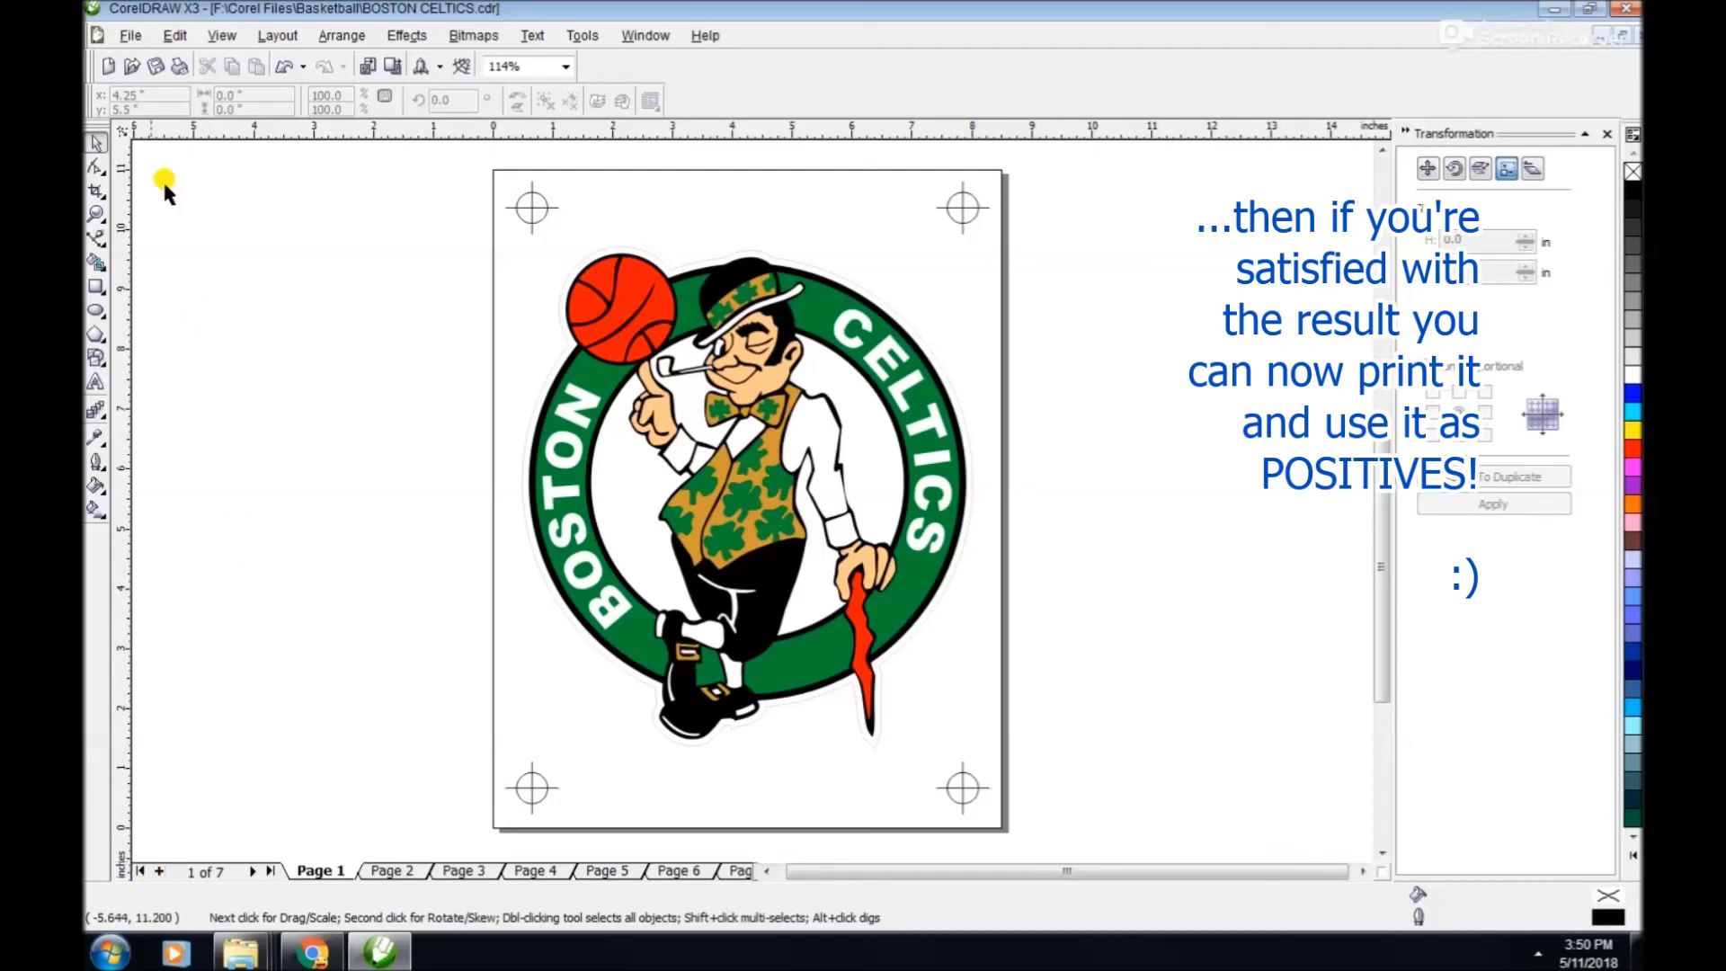
Open the print settings and set the EPSON L120 Series print quality to High.
{"action": "left_click", "coordinate": [179, 68]}
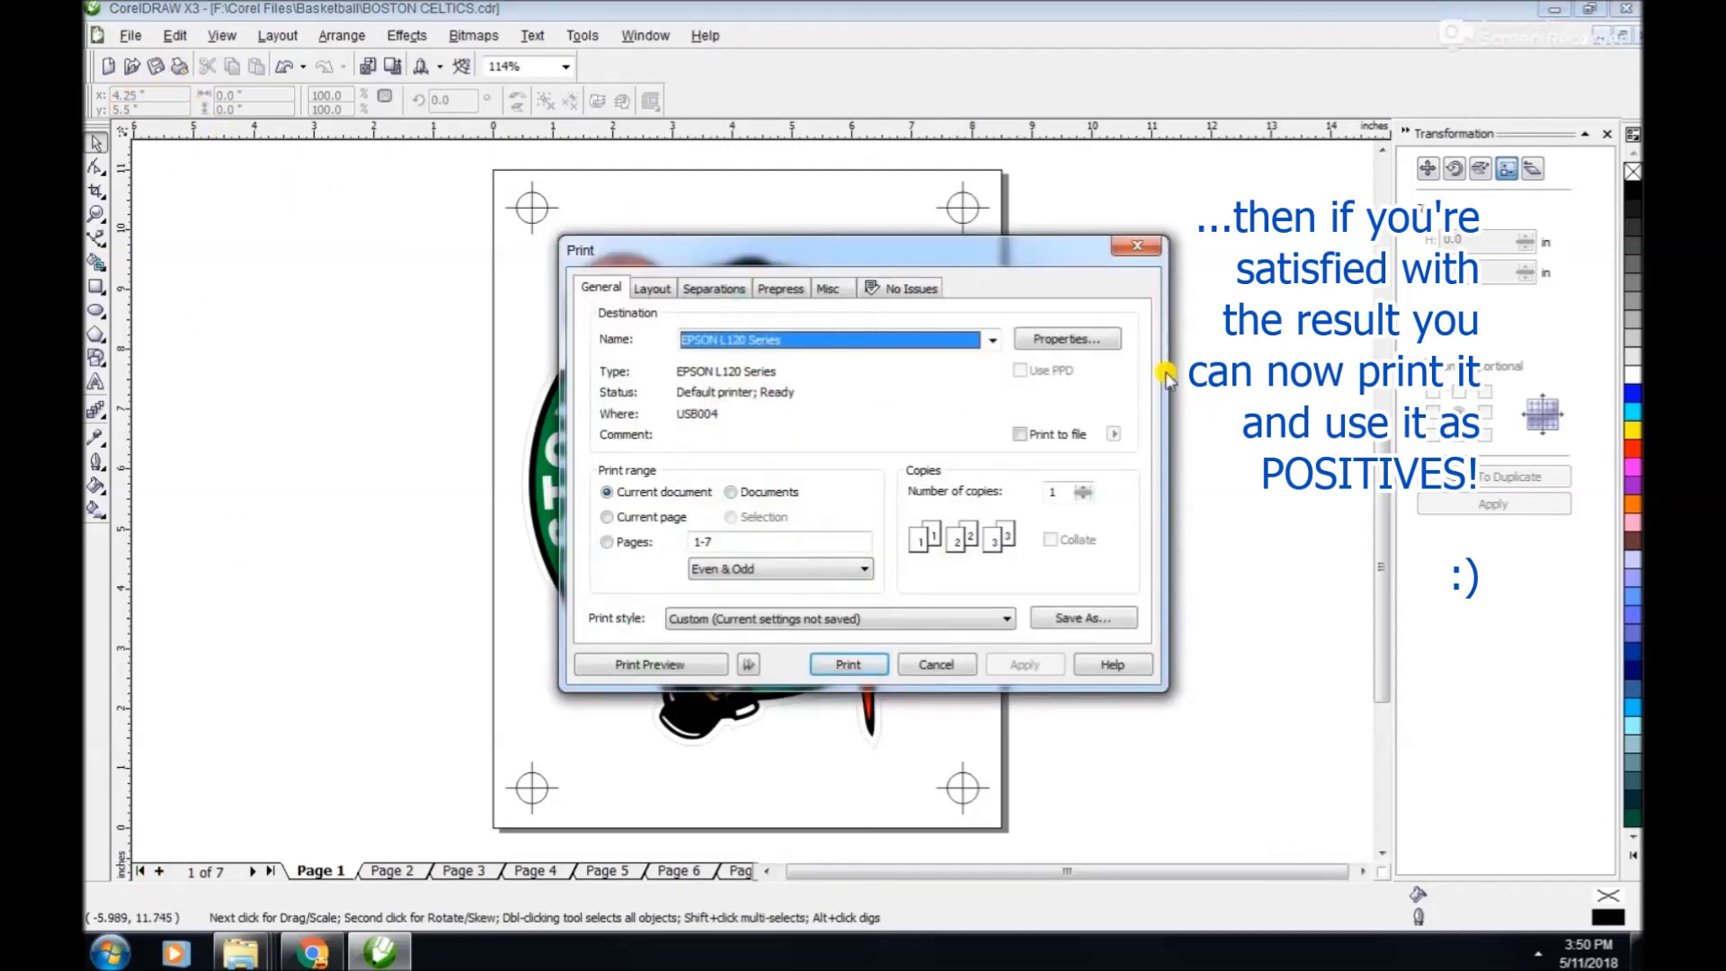
{"action": "left_click", "coordinate": [1067, 340]}
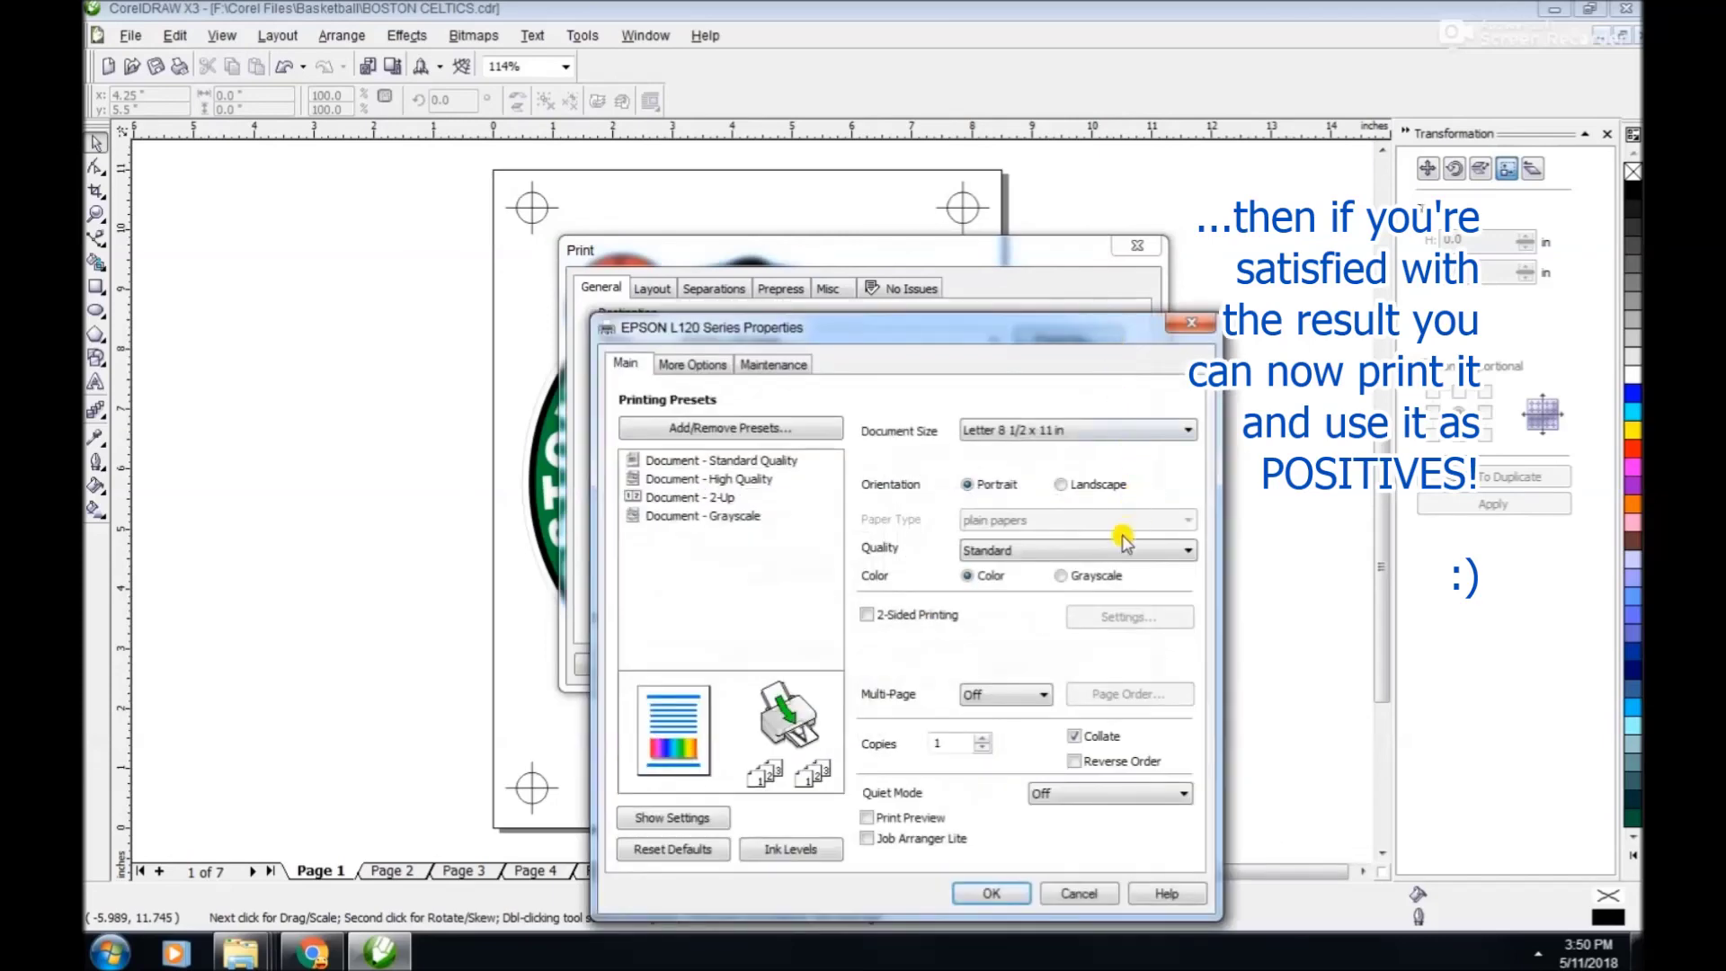
{"action": "left_click", "coordinate": [1074, 549]}
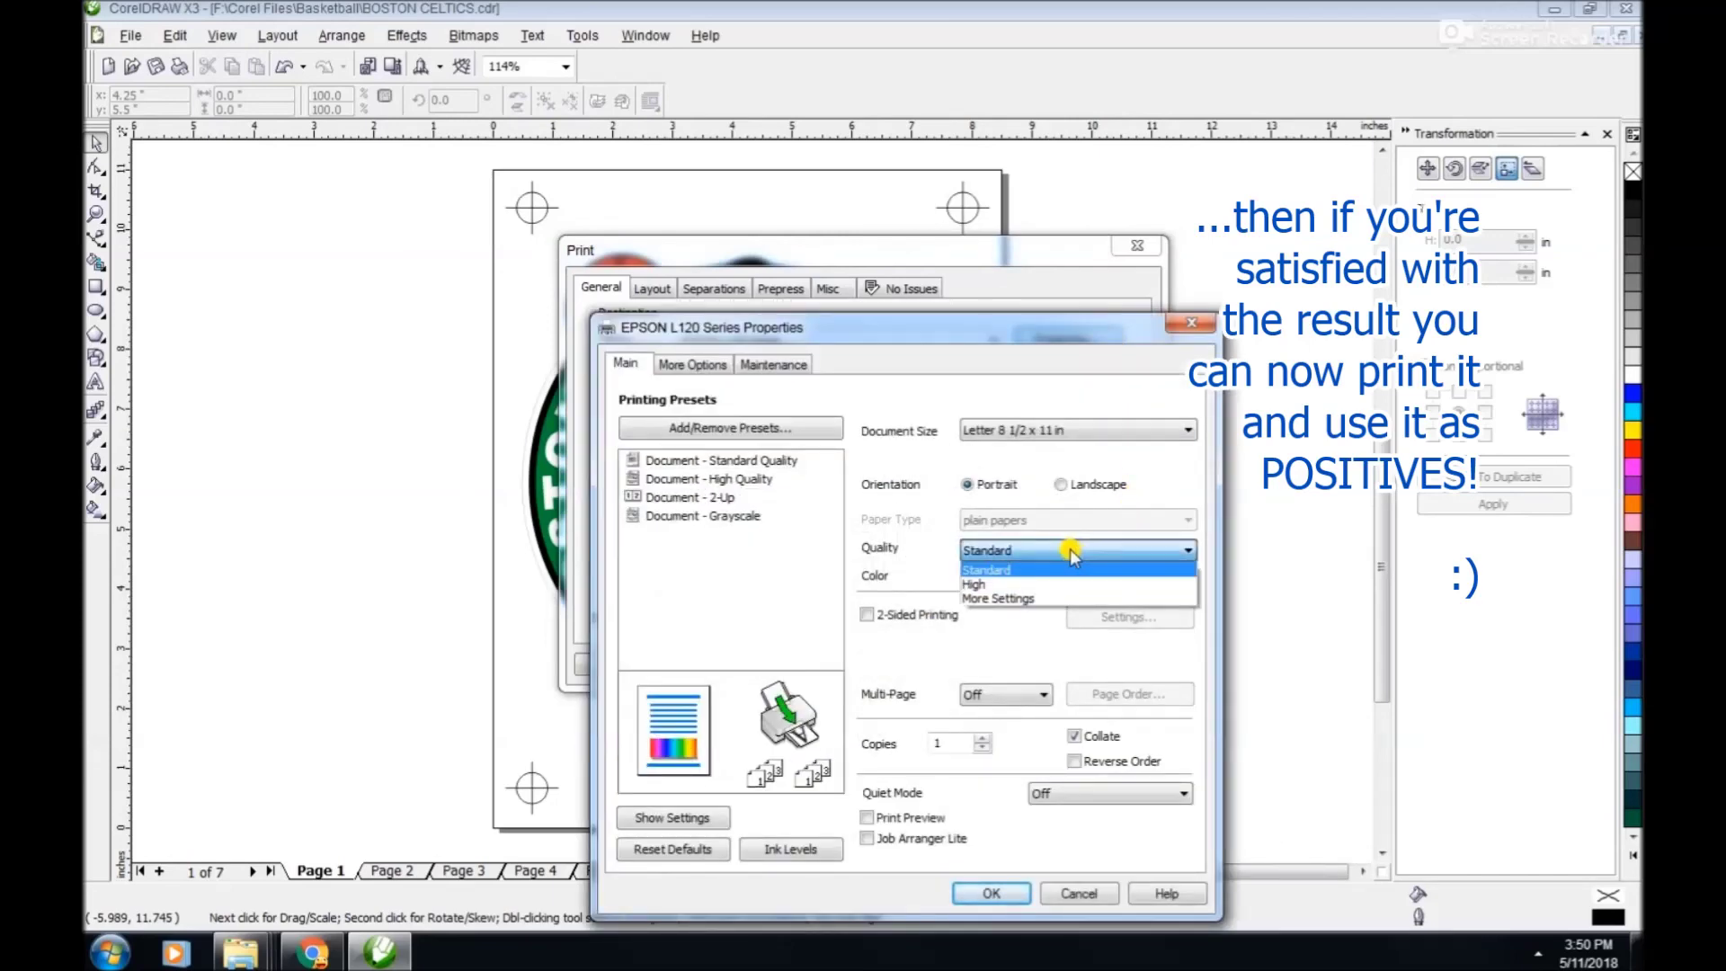
{"action": "left_click", "coordinate": [1013, 587]}
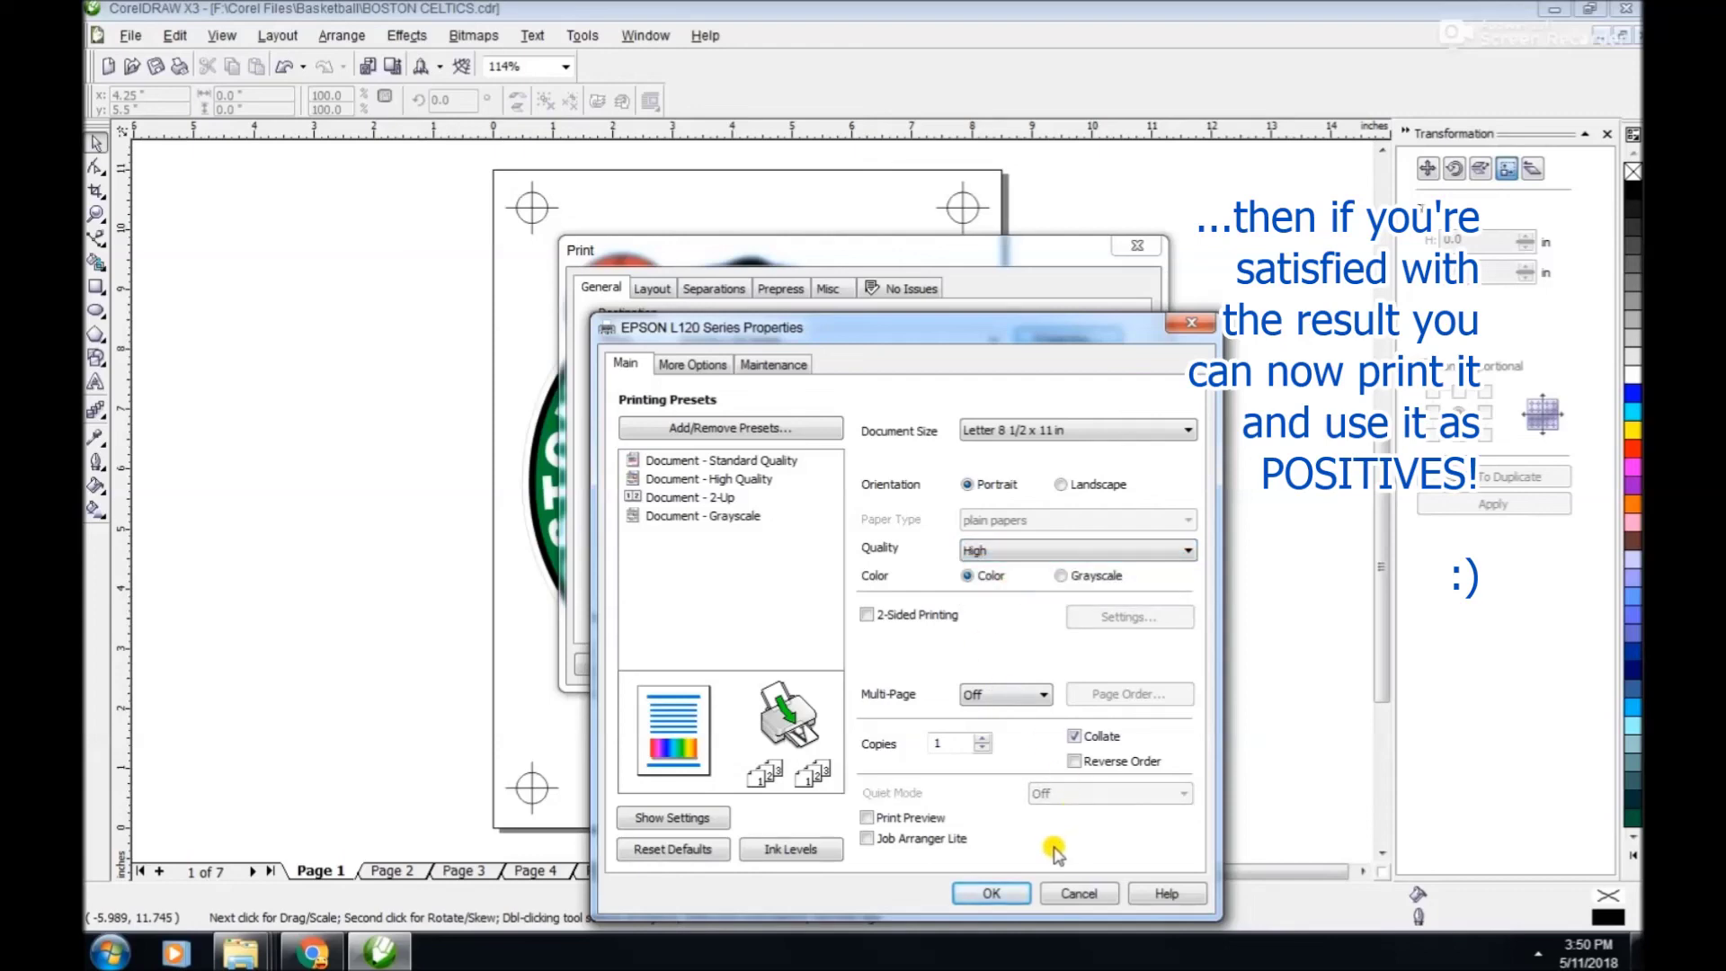
{"action": "left_click", "coordinate": [990, 891]}
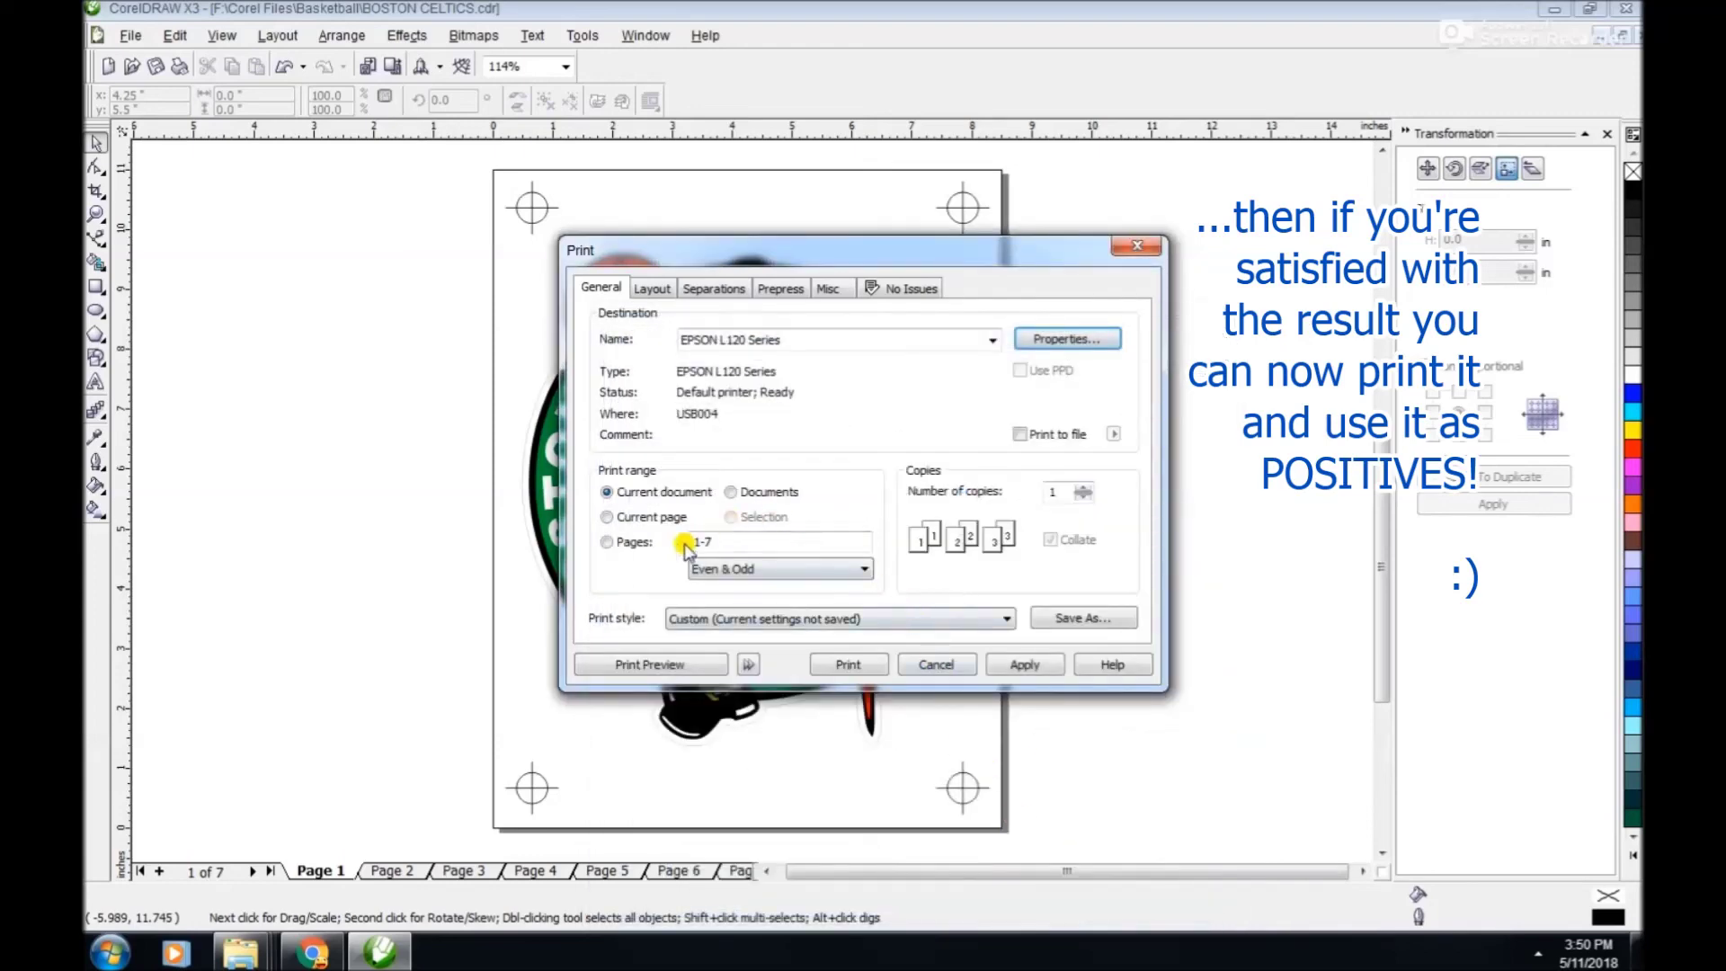
Open the print preview and check each page from page 1 through page 7.
{"action": "left_click", "coordinate": [674, 665]}
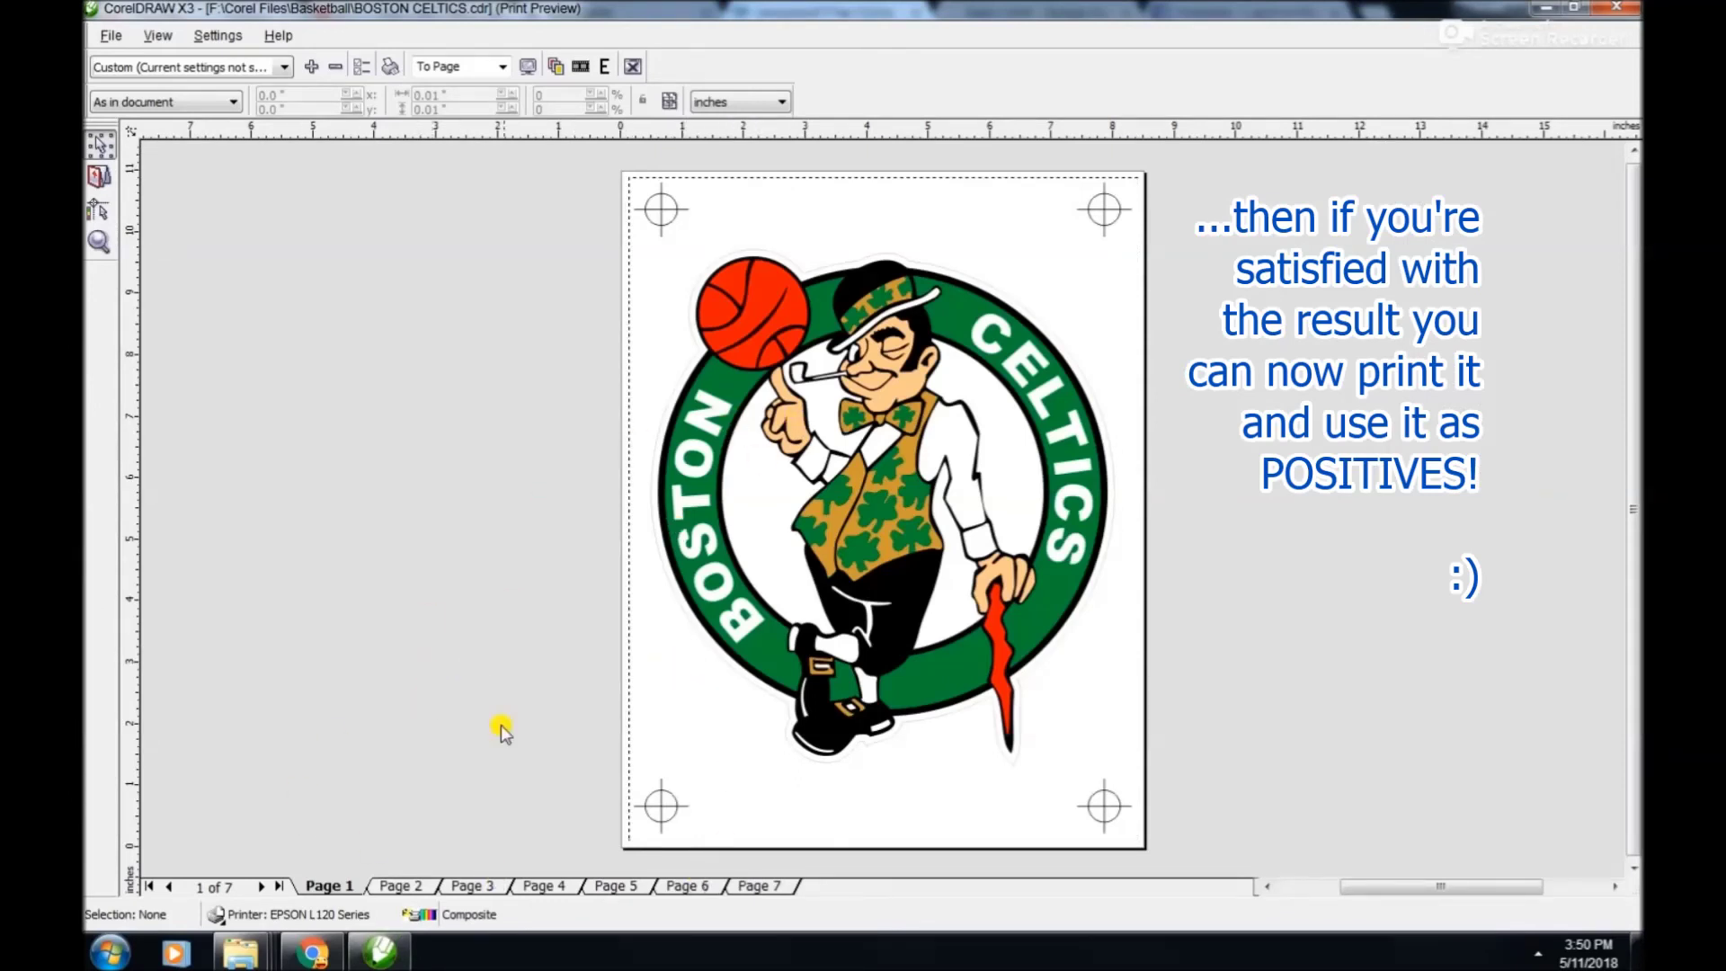
{"action": "left_click", "coordinate": [397, 887]}
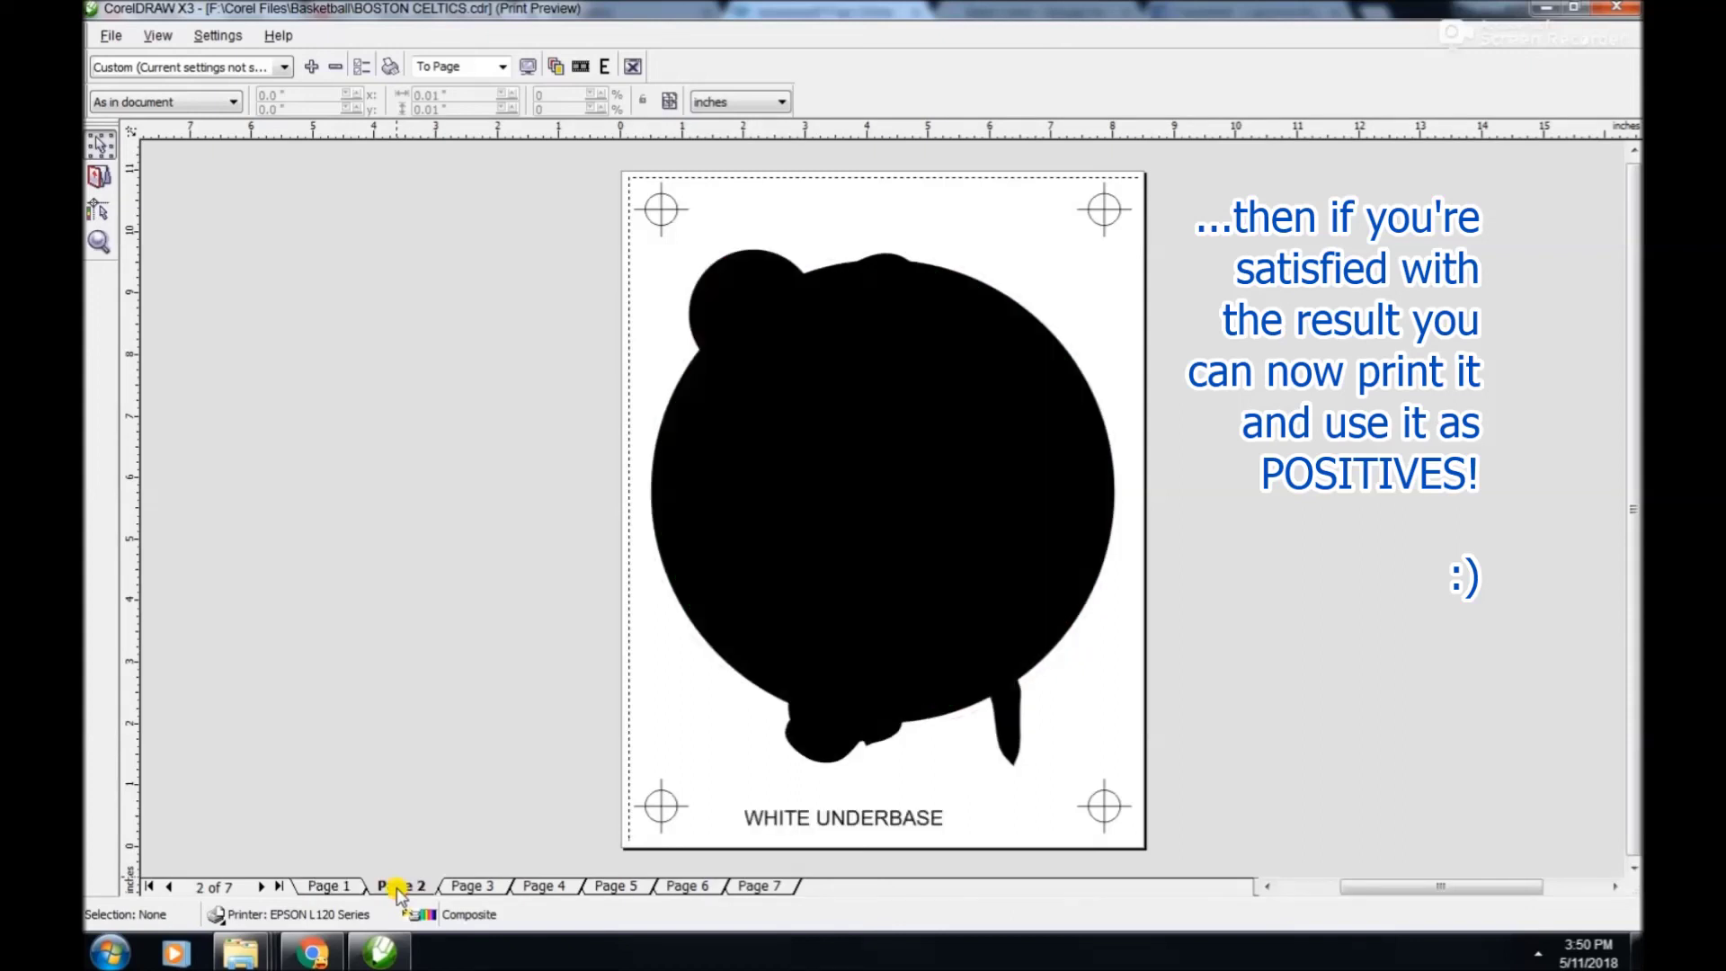
{"action": "left_click", "coordinate": [479, 887]}
{"action": "left_click", "coordinate": [540, 888]}
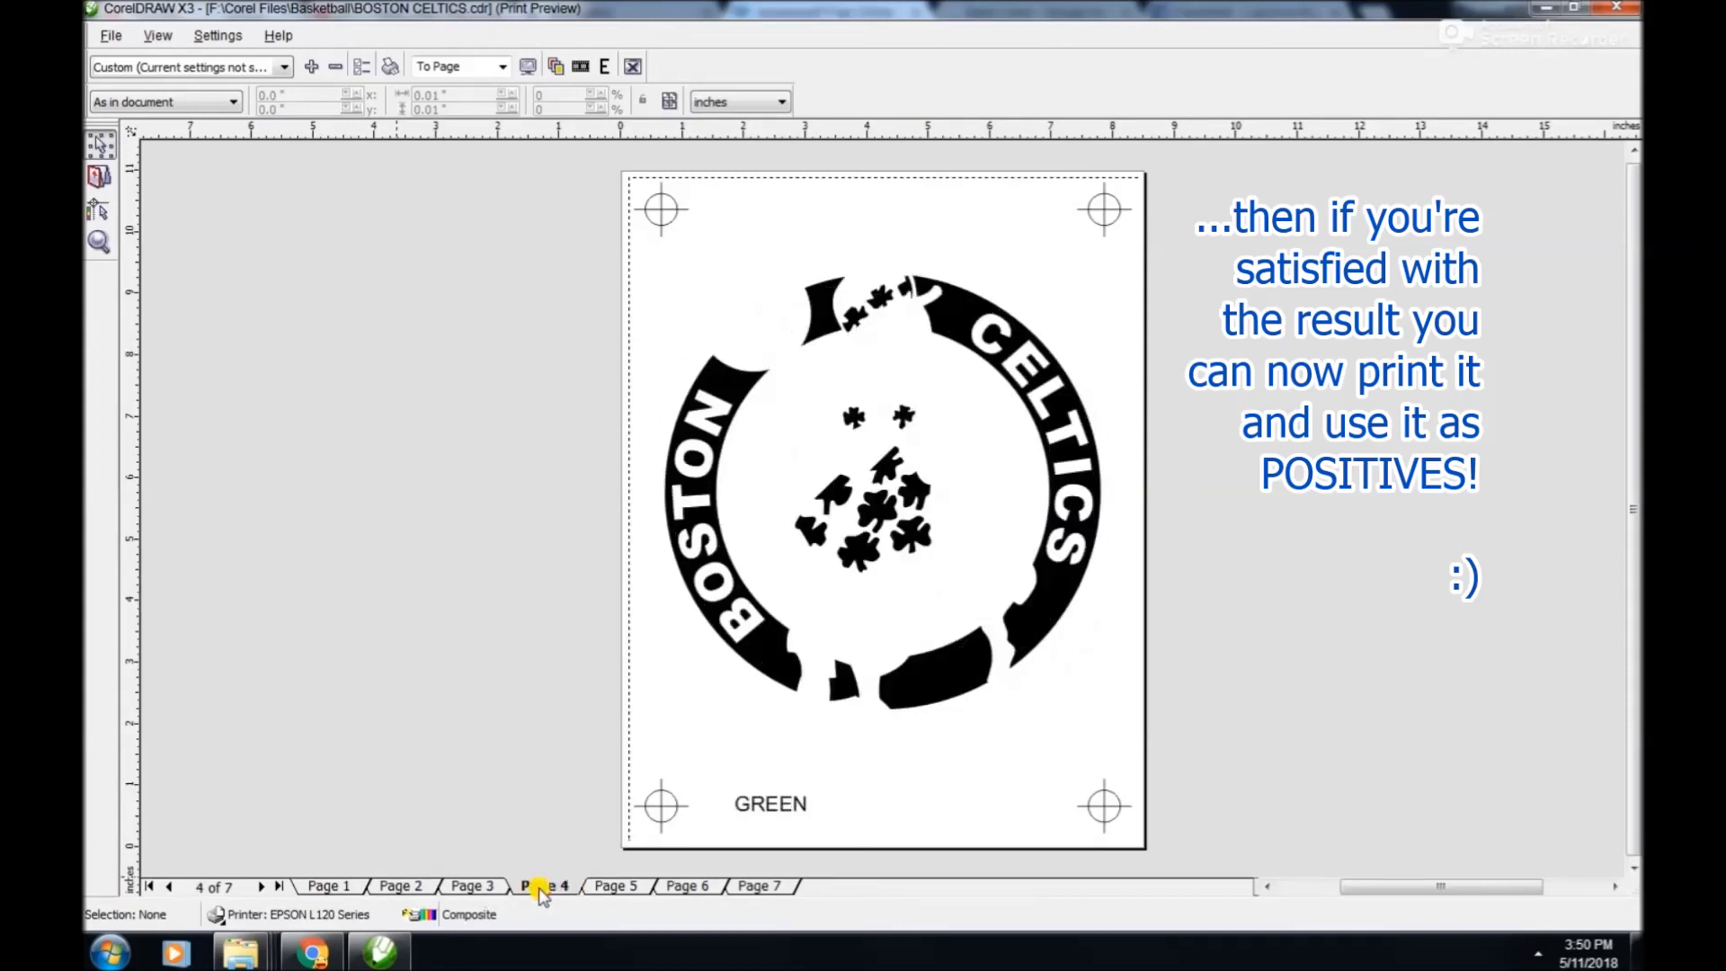
{"action": "left_click", "coordinate": [611, 887]}
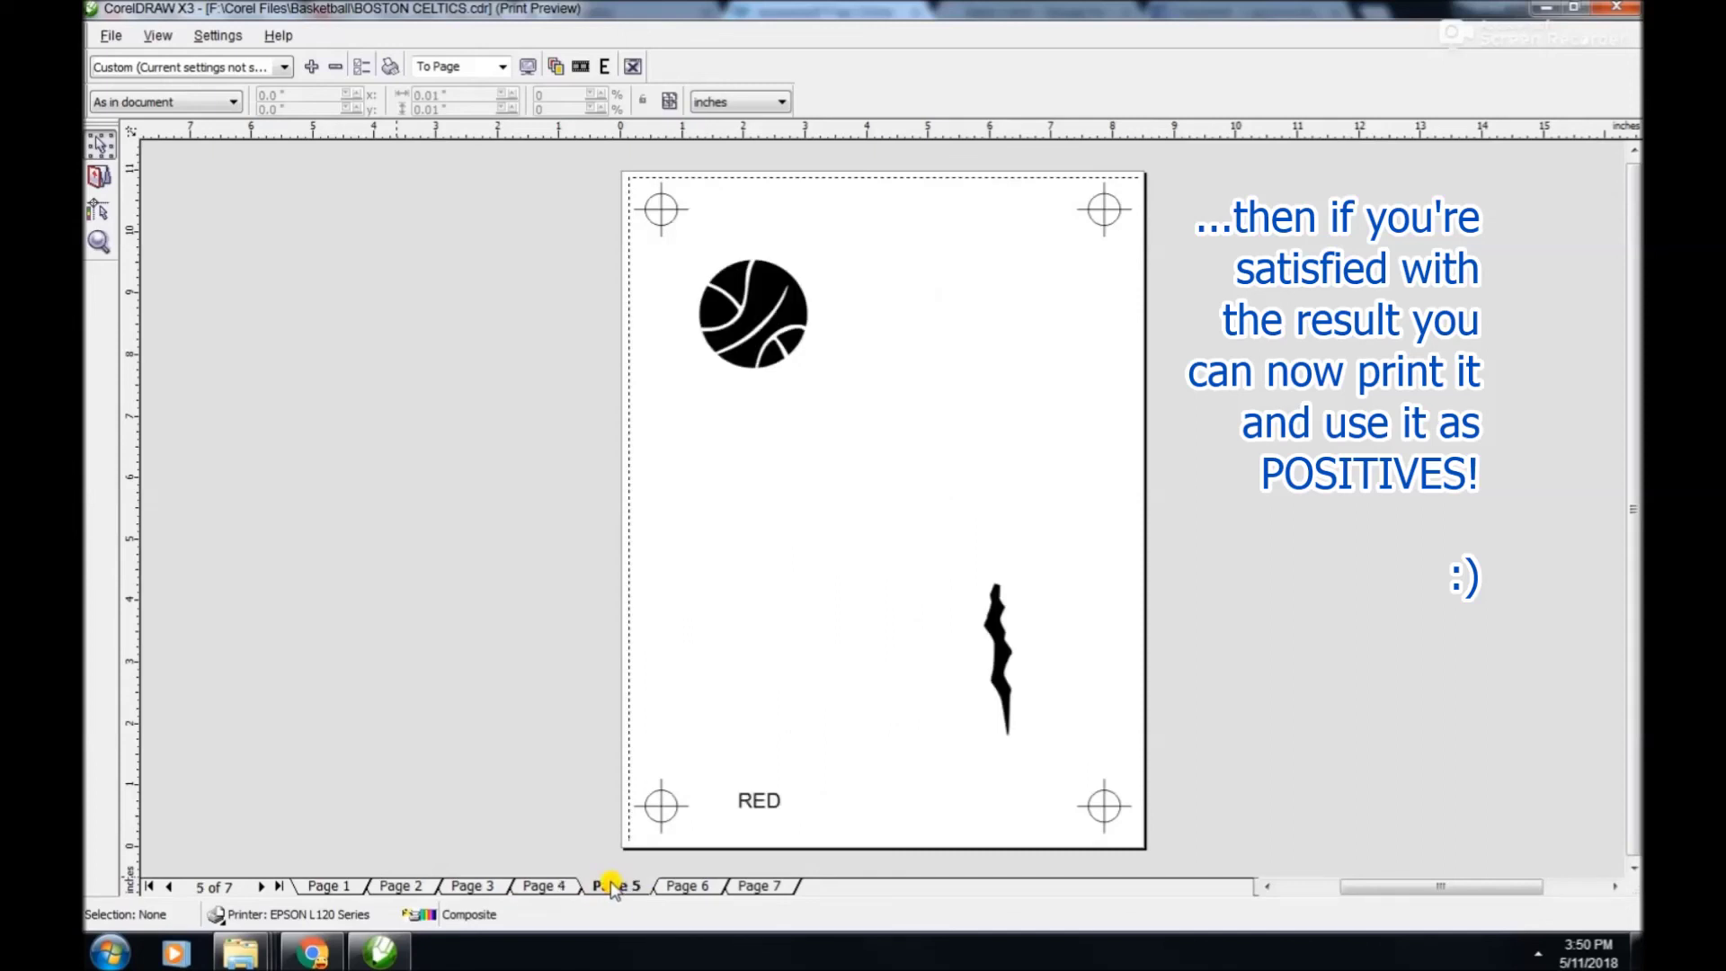
{"action": "left_click", "coordinate": [676, 889]}
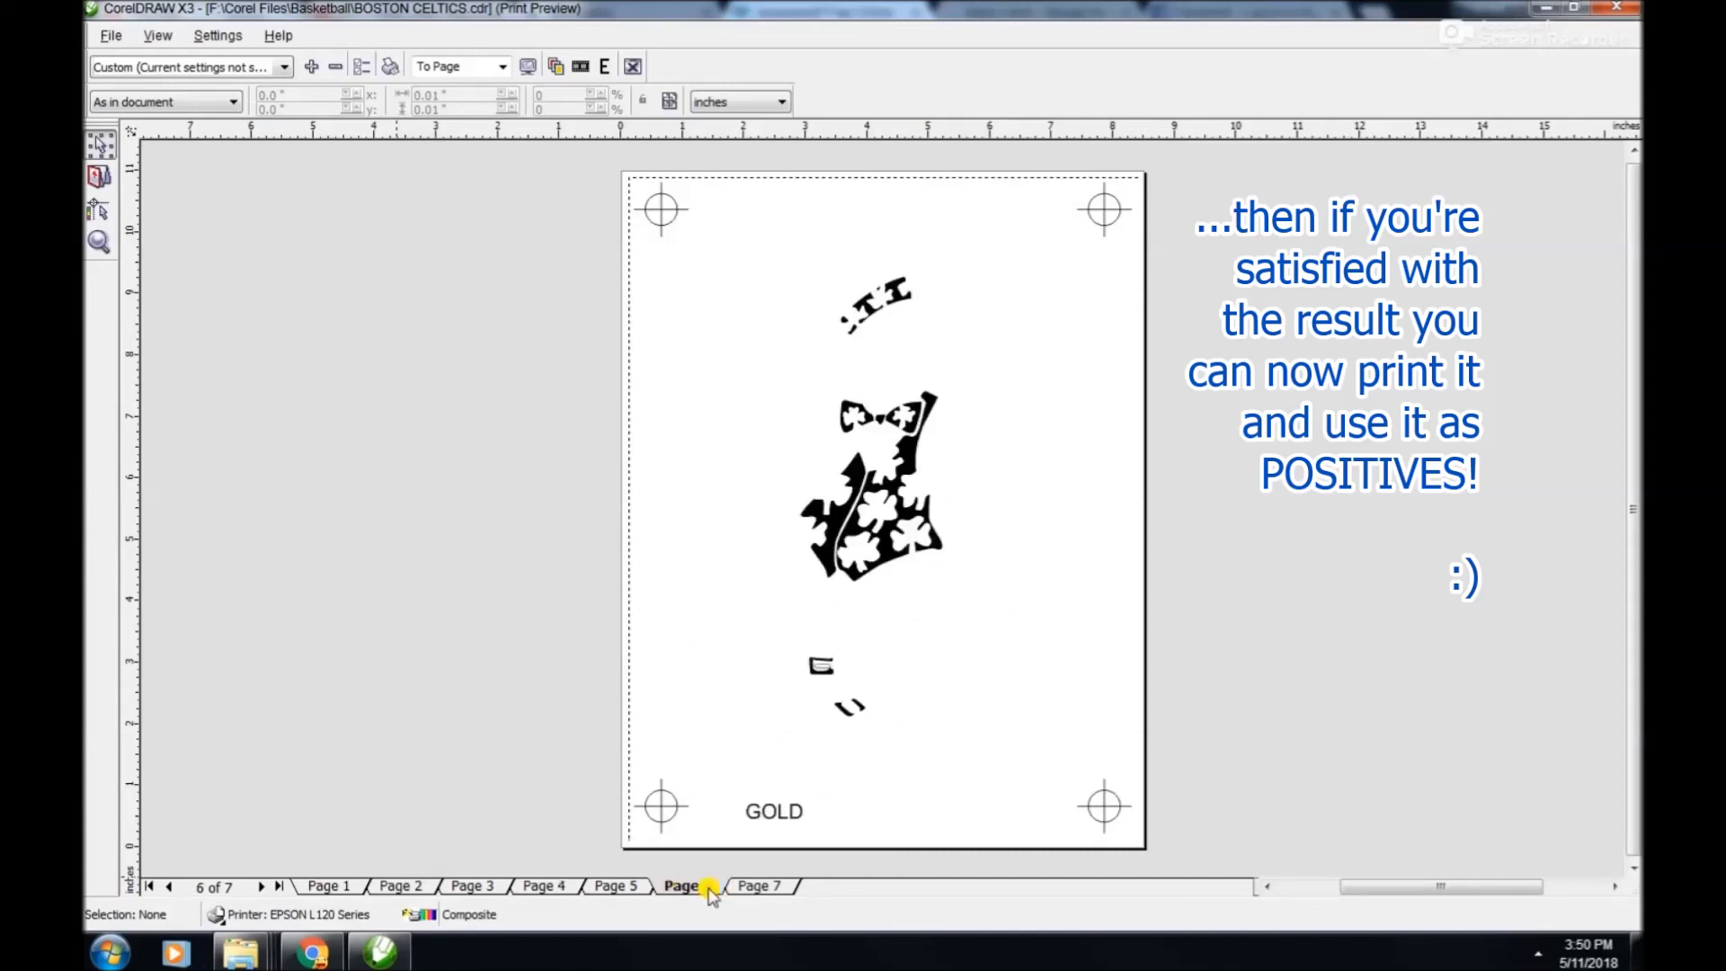
{"action": "left_click", "coordinate": [752, 887]}
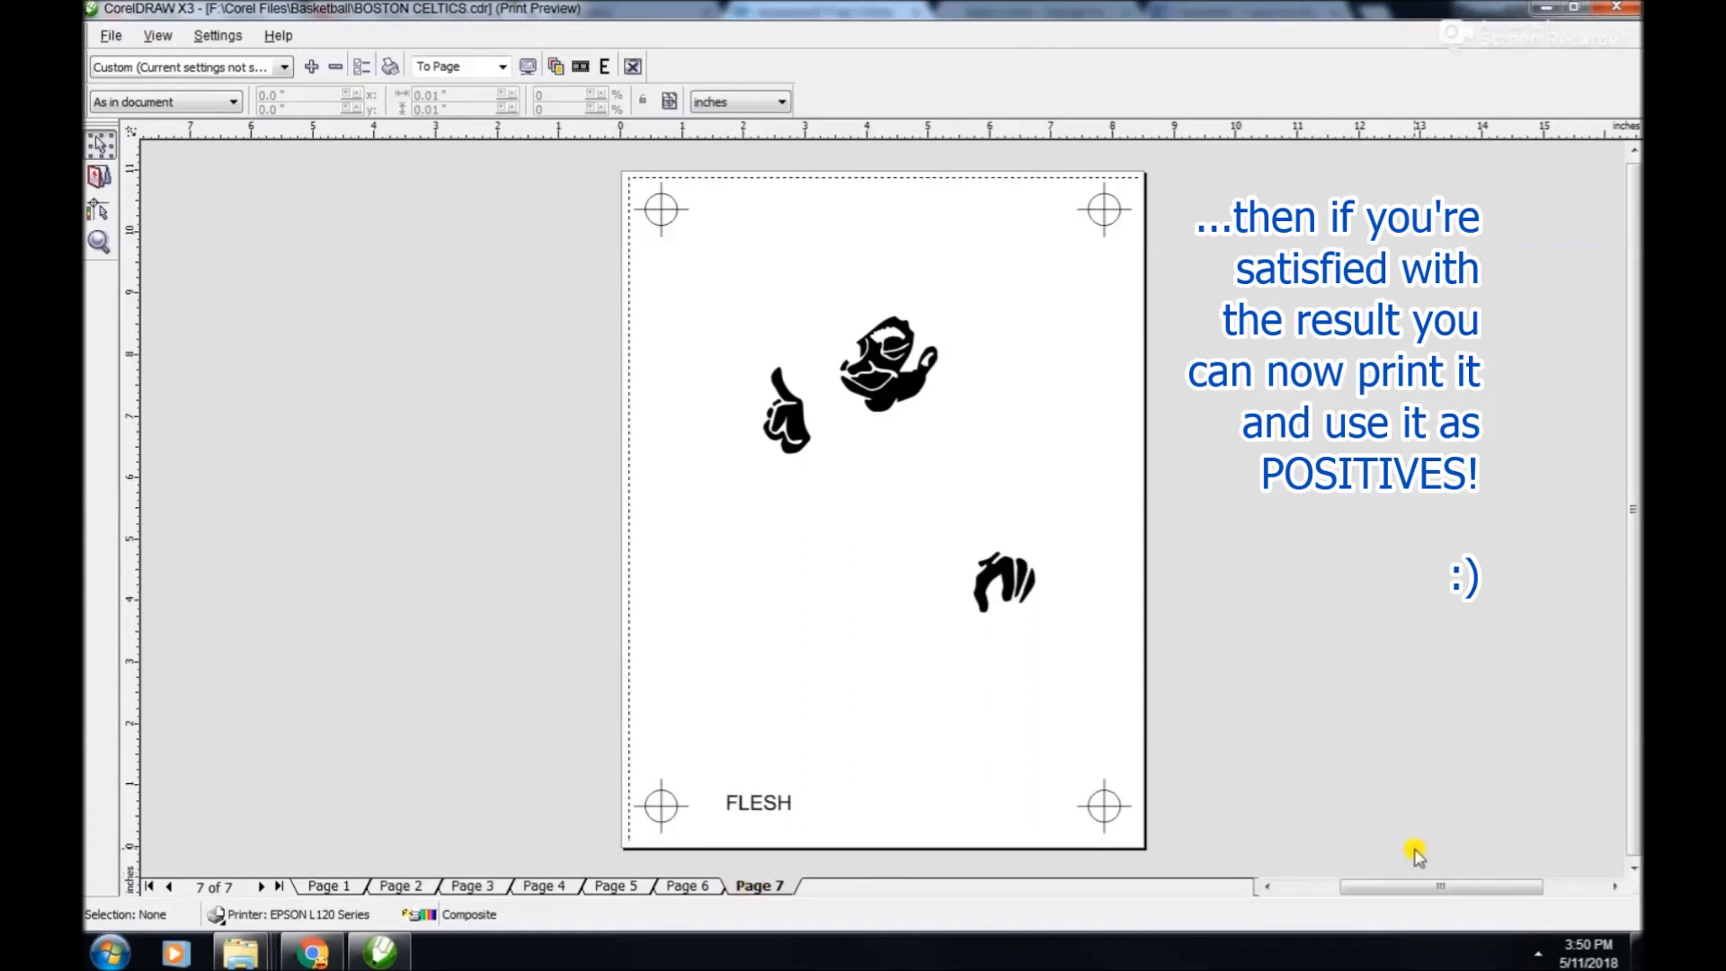